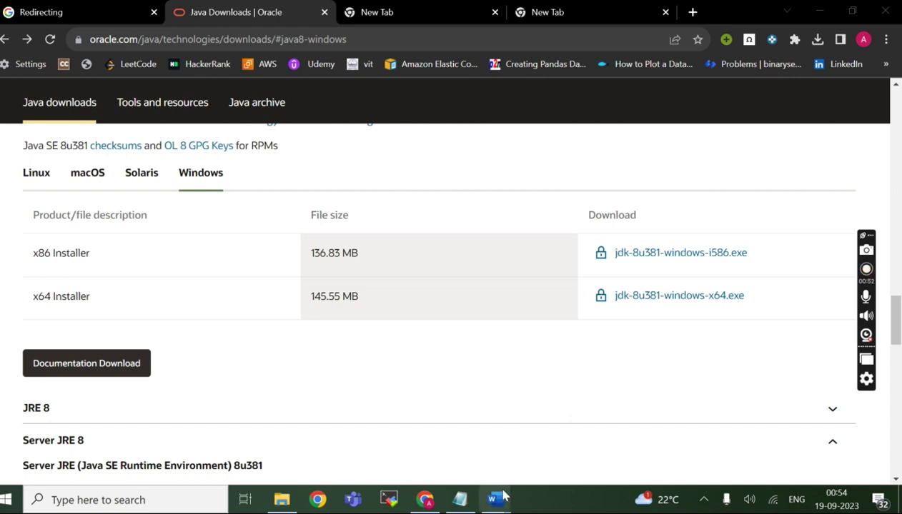
Step: Review the Java, Python and environment-variable instructions in the installedpycharmforpyspark Word document, and return to the Oracle Java downloads page in Chrome
{"action": "mouse_move", "coordinate": [502, 499]}
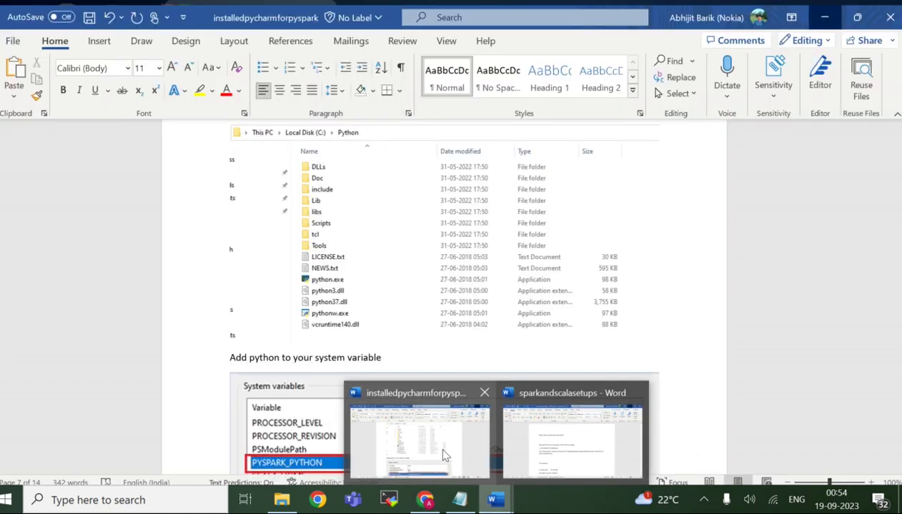
{"action": "left_click", "coordinate": [444, 459]}
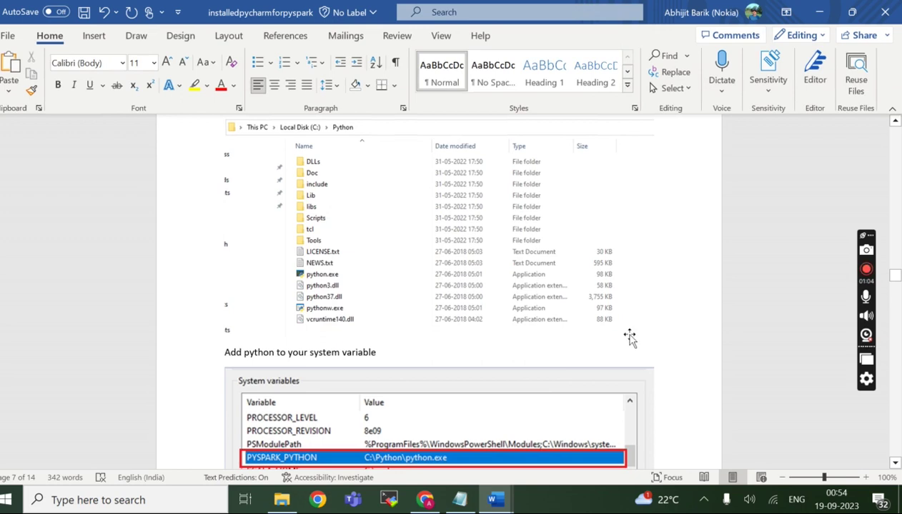
{"action": "scroll", "coordinate": [629, 338], "scroll_direction": "up", "scroll_amount": 5}
{"action": "scroll", "coordinate": [630, 338], "scroll_direction": "up", "scroll_amount": 20}
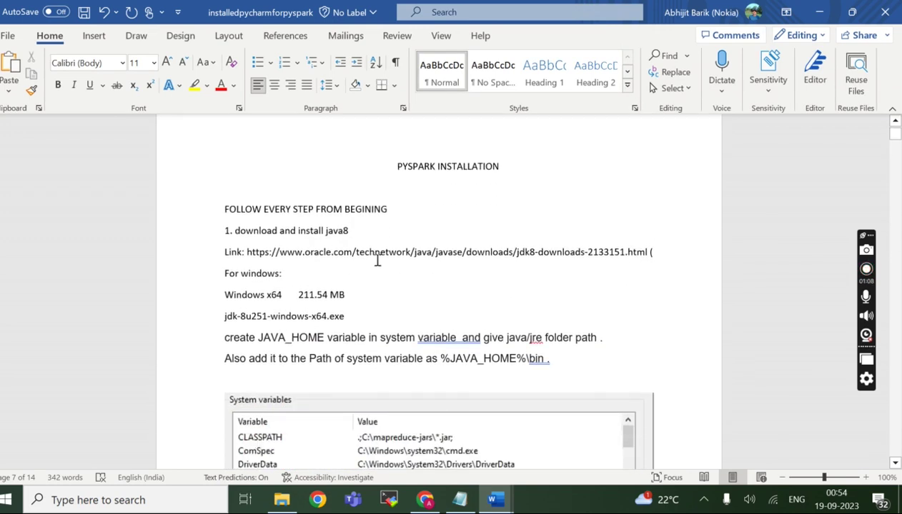
{"action": "scroll", "coordinate": [455, 266], "scroll_direction": "down", "scroll_amount": 3}
{"action": "scroll", "coordinate": [454, 266], "scroll_direction": "down", "scroll_amount": 20}
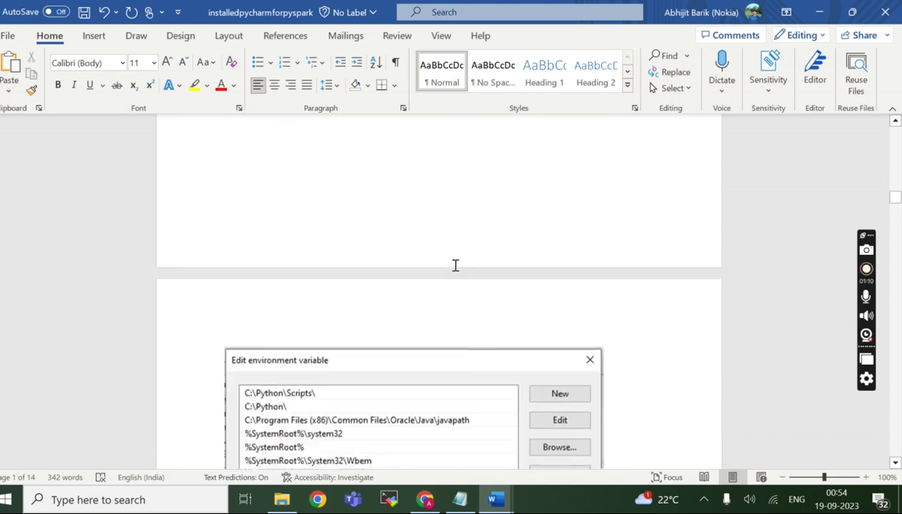
{"action": "scroll", "coordinate": [455, 265], "scroll_direction": "down", "scroll_amount": 20}
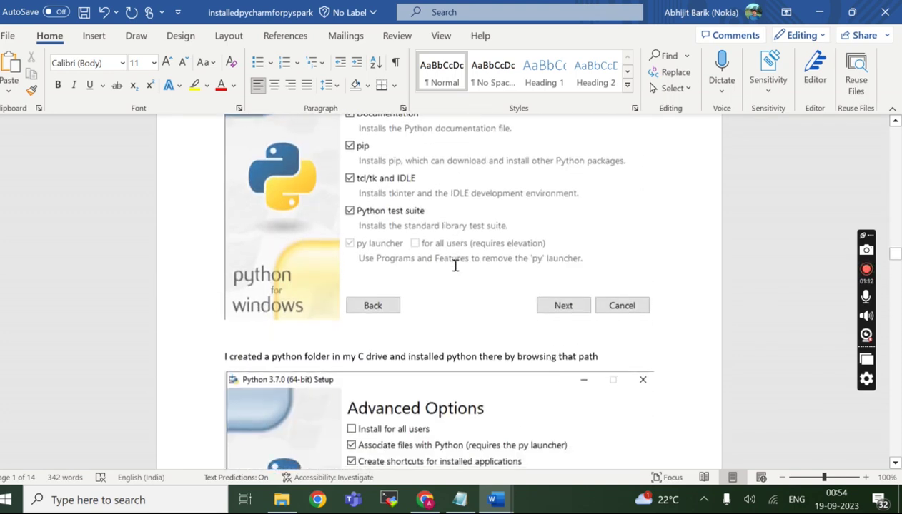
{"action": "scroll", "coordinate": [455, 266], "scroll_direction": "down", "scroll_amount": 10}
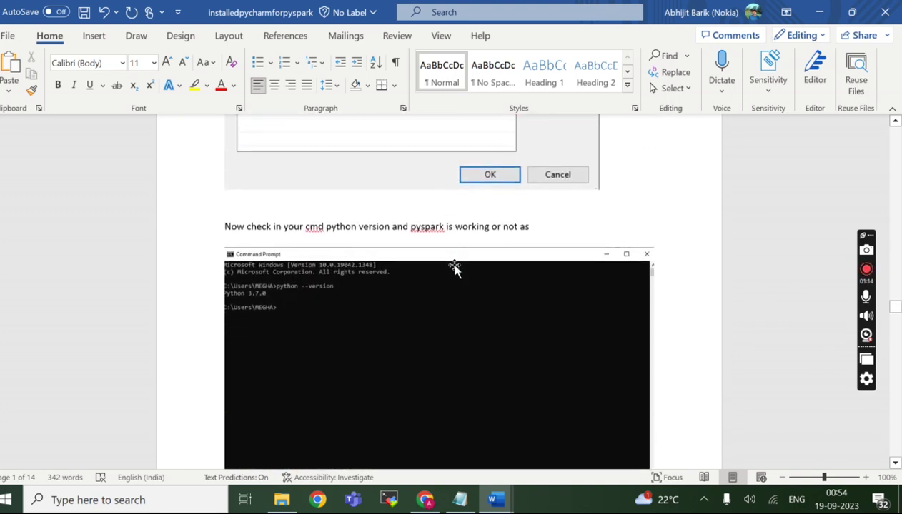
{"action": "left_click", "coordinate": [818, 10]}
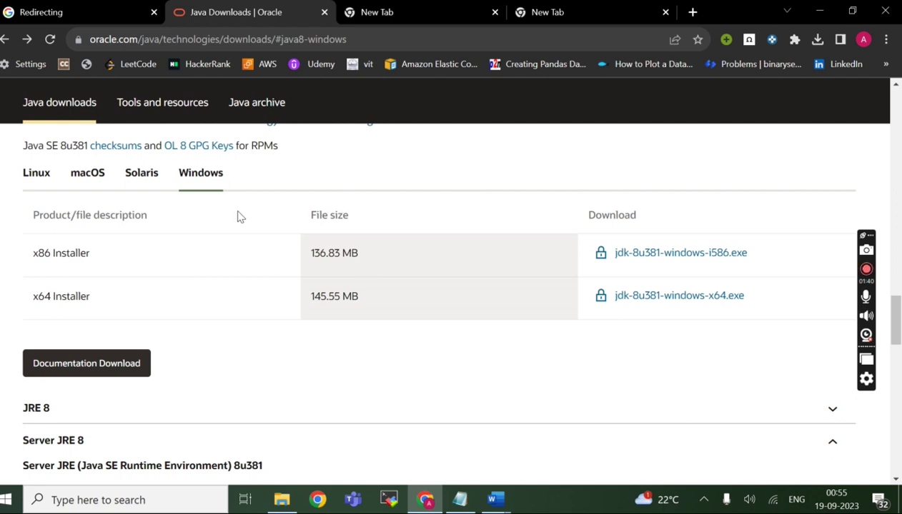
{"action": "left_click", "coordinate": [381, 40]}
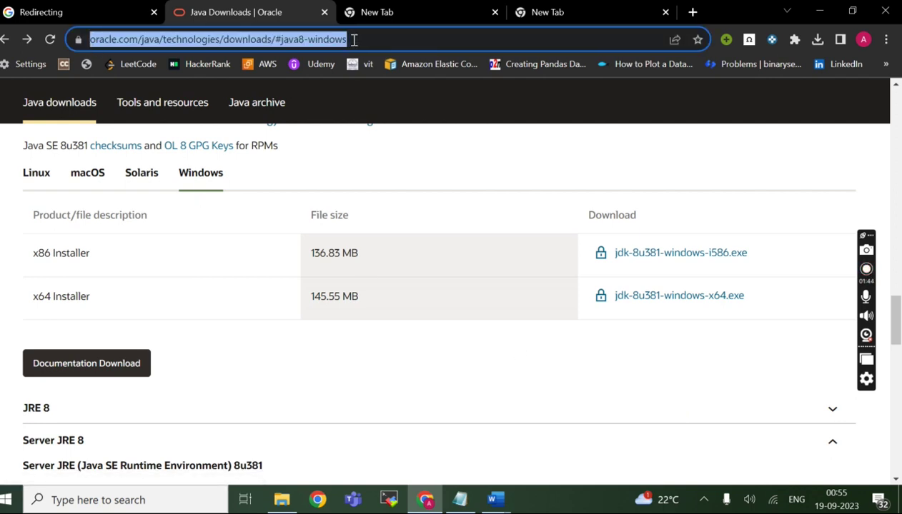
{"action": "double_click", "coordinate": [368, 41]}
{"action": "left_click", "coordinate": [415, 43]}
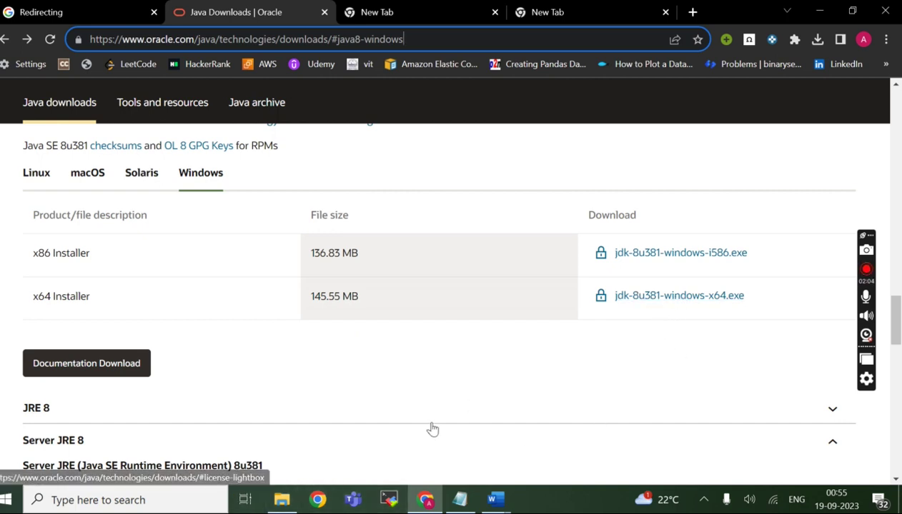
Step: Switch to File Explorer and look for the jdk-8u381-windows-x64 installer in the Downloads folder
{"action": "left_click", "coordinate": [277, 502]}
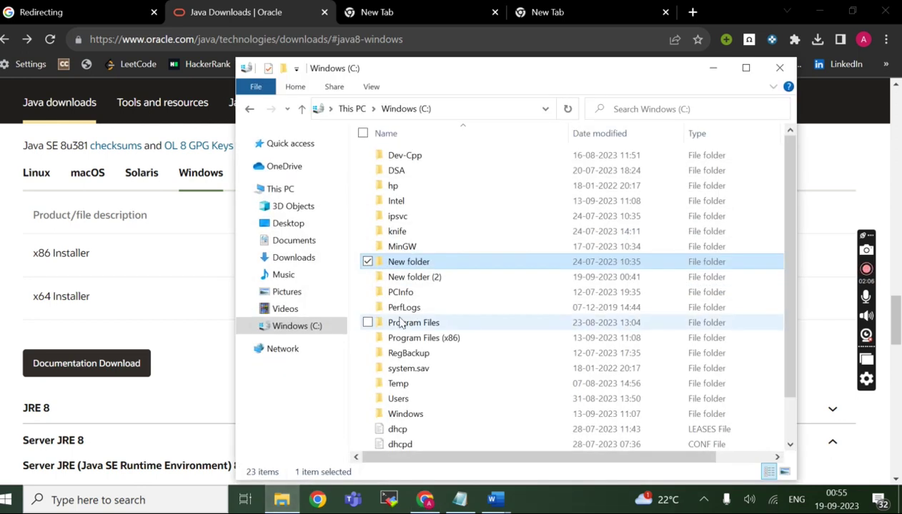
{"action": "left_click", "coordinate": [403, 322]}
{"action": "left_click", "coordinate": [292, 258]}
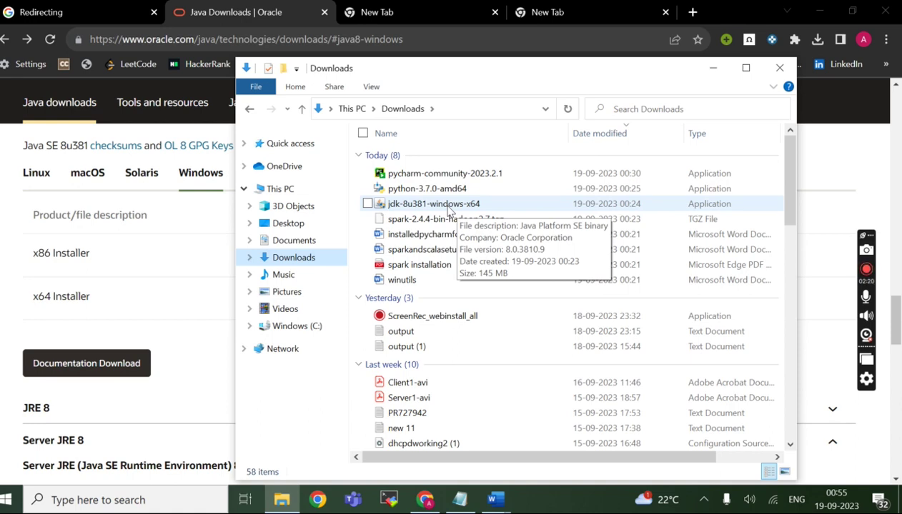
Step: Rename the existing "New folder" on the Windows (C:) drive as java and open it
{"action": "left_click", "coordinate": [298, 329]}
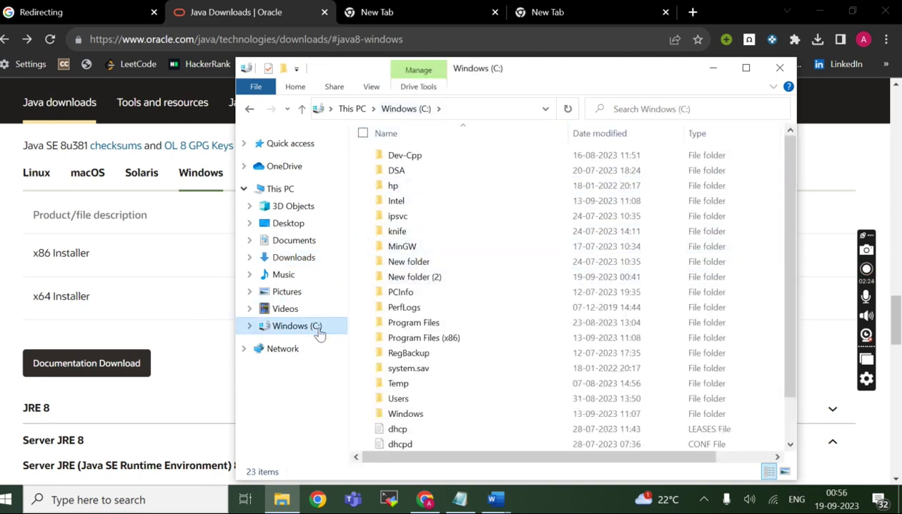
{"action": "left_click", "coordinate": [458, 113]}
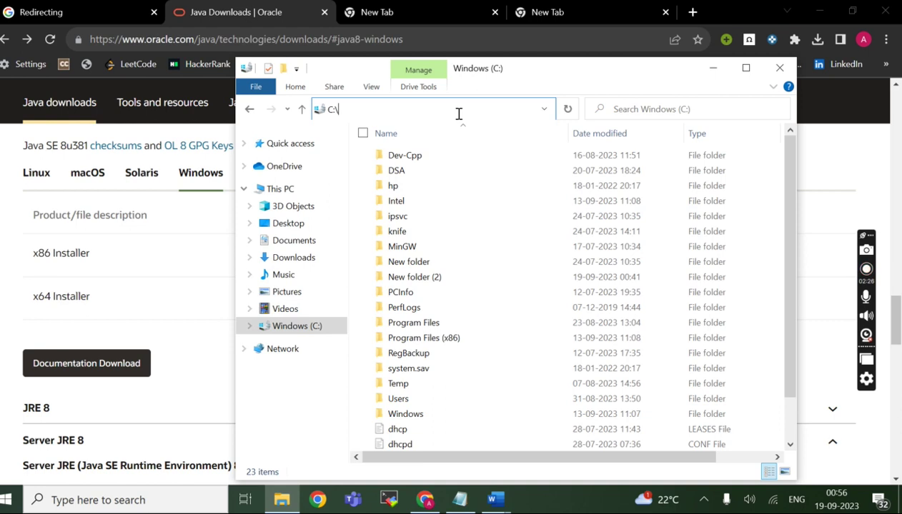
{"action": "right_click", "coordinate": [437, 274]}
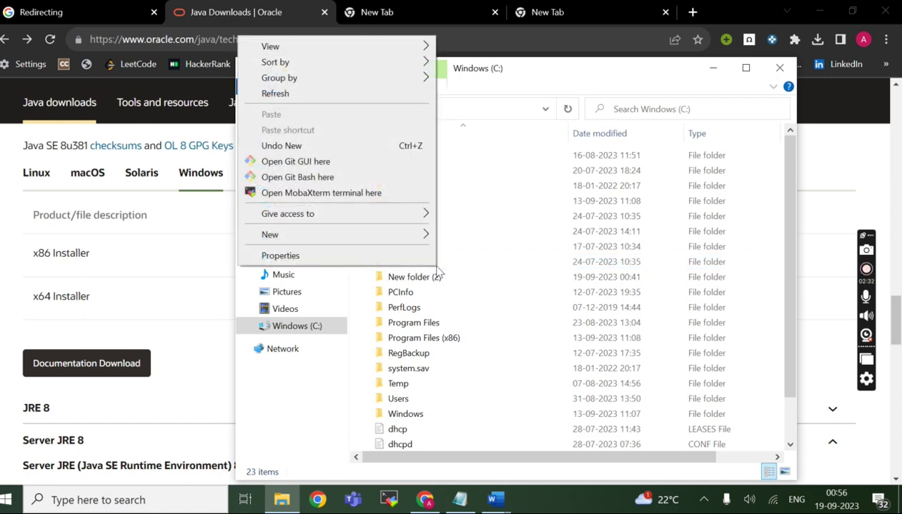
{"action": "left_click", "coordinate": [452, 276]}
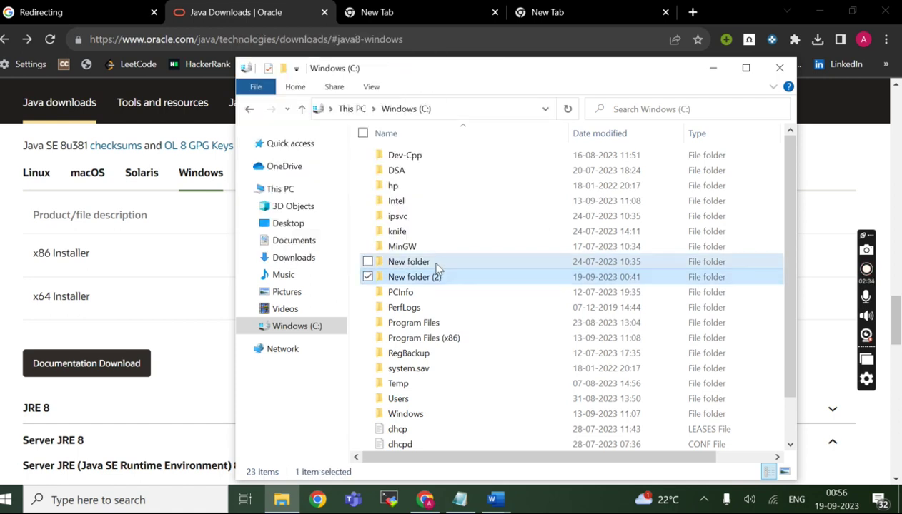
{"action": "double_click", "coordinate": [438, 264]}
{"action": "left_click", "coordinate": [302, 110]}
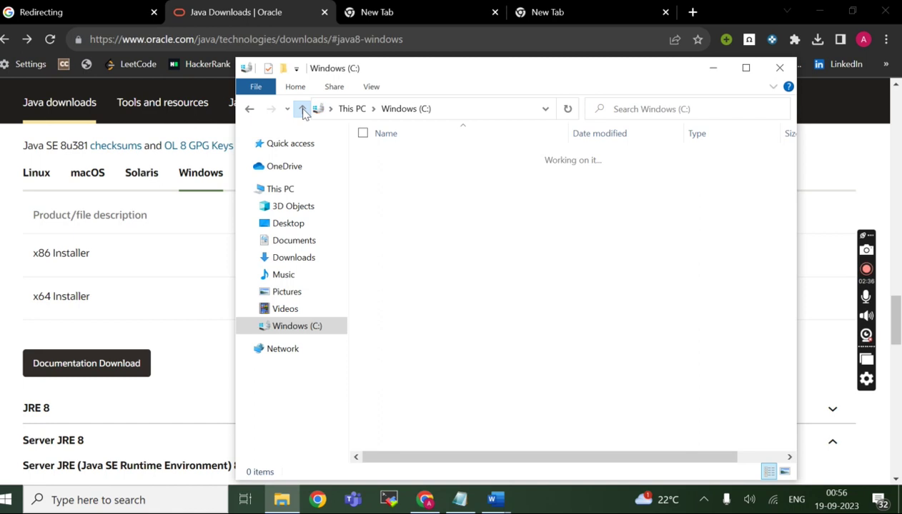
{"action": "right_click", "coordinate": [429, 263]}
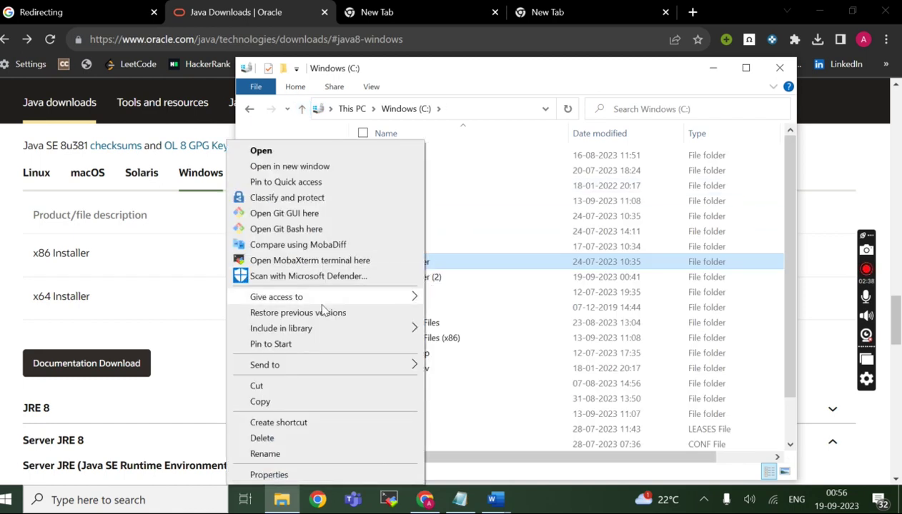
{"action": "left_click", "coordinate": [265, 455]}
{"action": "type", "text": "java"}
{"action": "key", "text": "Return"}
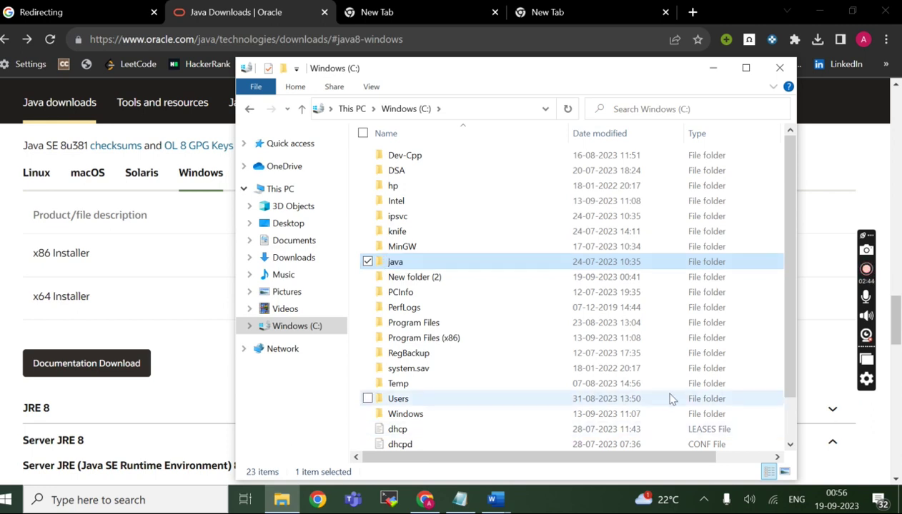
{"action": "double_click", "coordinate": [395, 261]}
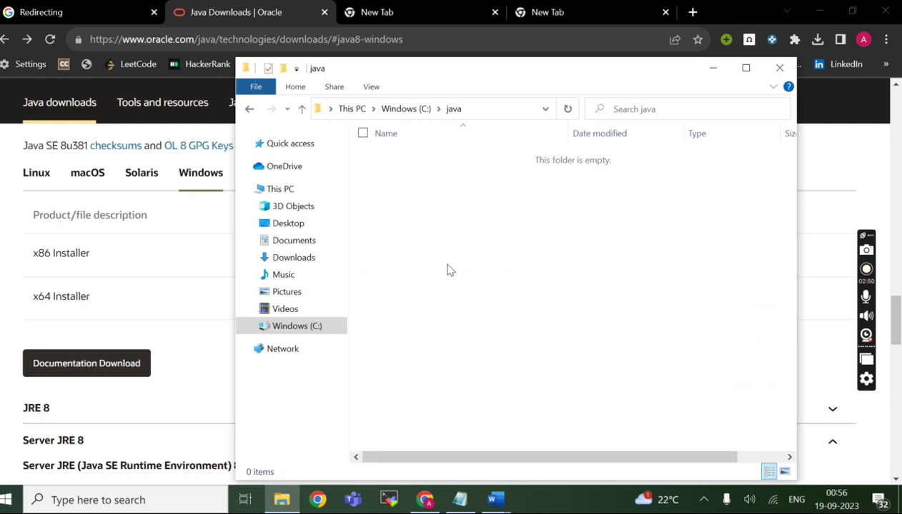
Step: Run the jdk-8u381-windows-x64 installer from the Downloads folder and continue past its welcome page
{"action": "left_click", "coordinate": [283, 501]}
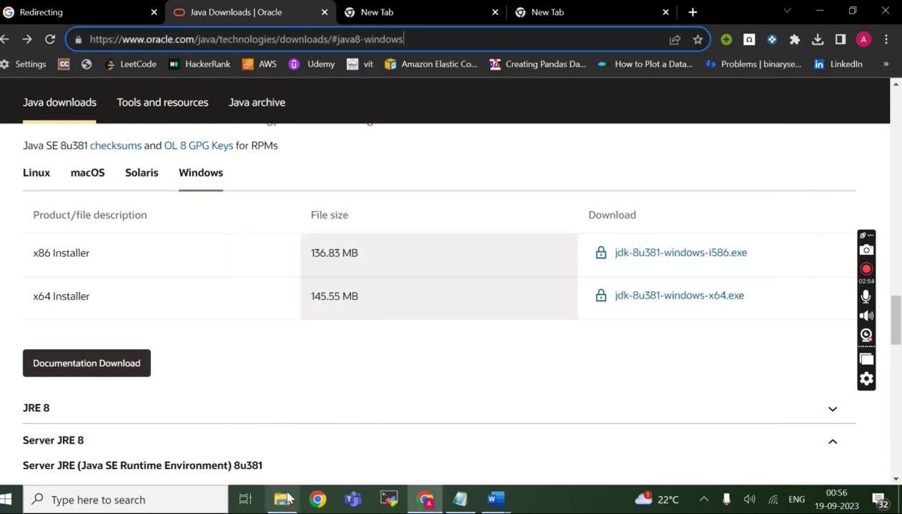
{"action": "left_click", "coordinate": [284, 502]}
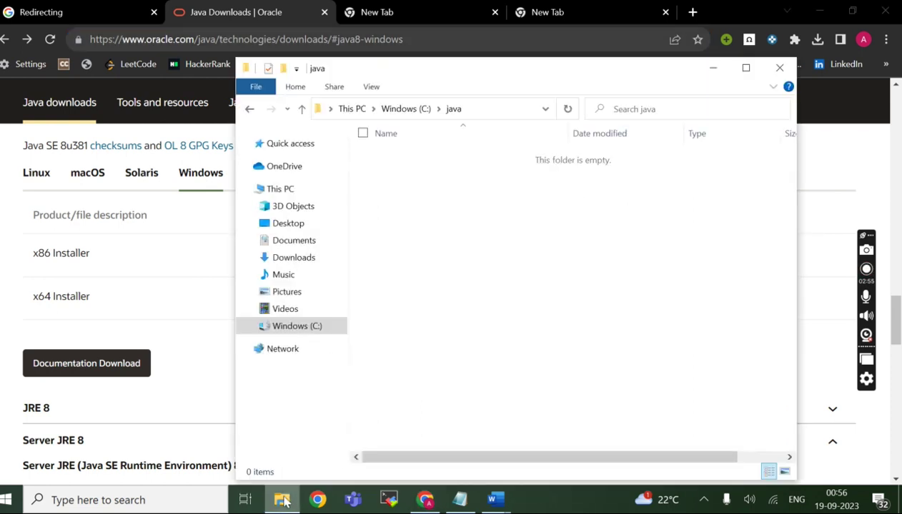
{"action": "left_click", "coordinate": [296, 259]}
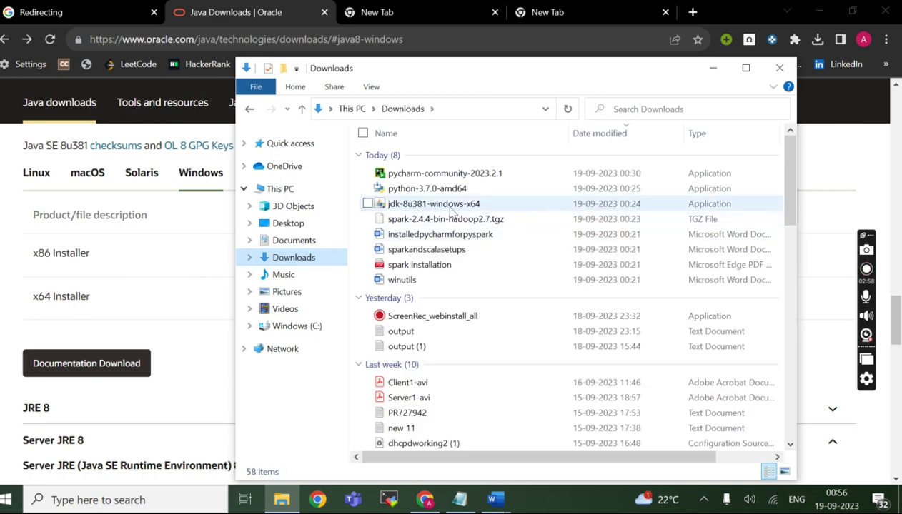
{"action": "left_click", "coordinate": [449, 207]}
{"action": "double_click", "coordinate": [452, 207]}
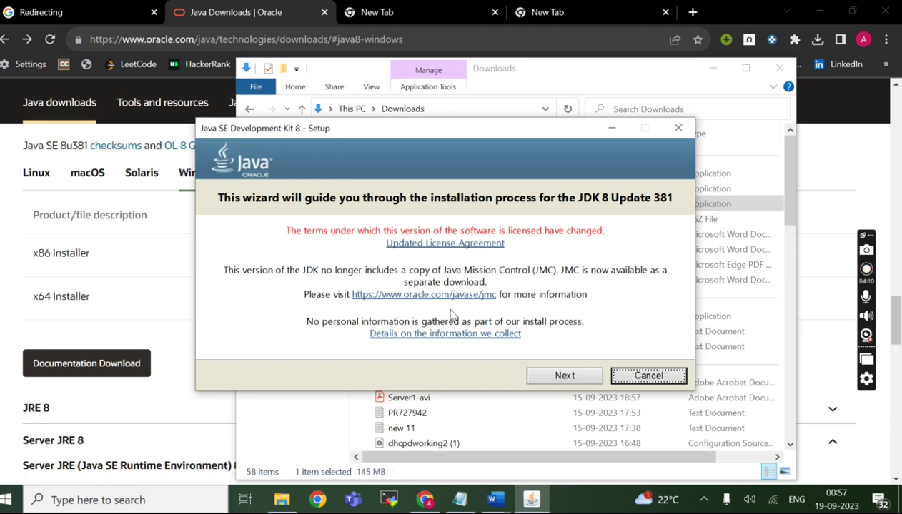
{"action": "left_click", "coordinate": [563, 376]}
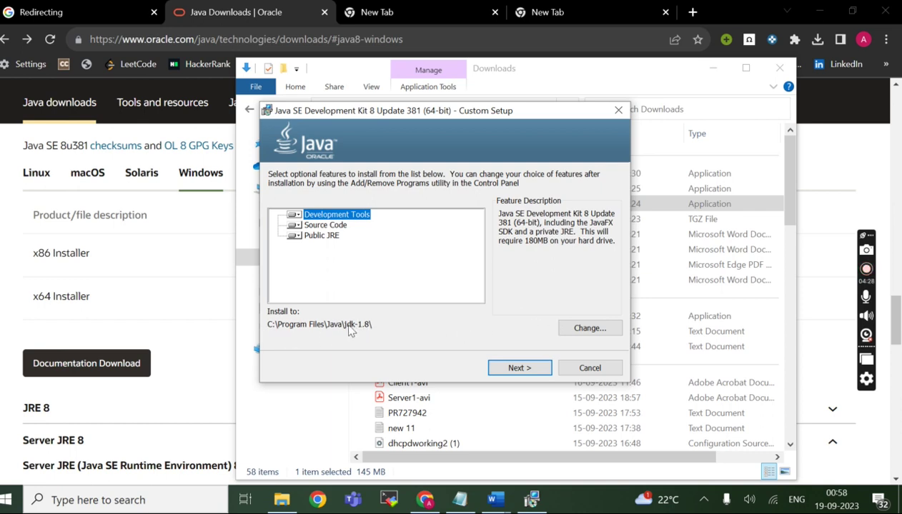
Step: Change the JDK installation destination to the Java folder directly on the C: drive
{"action": "left_click", "coordinate": [584, 328]}
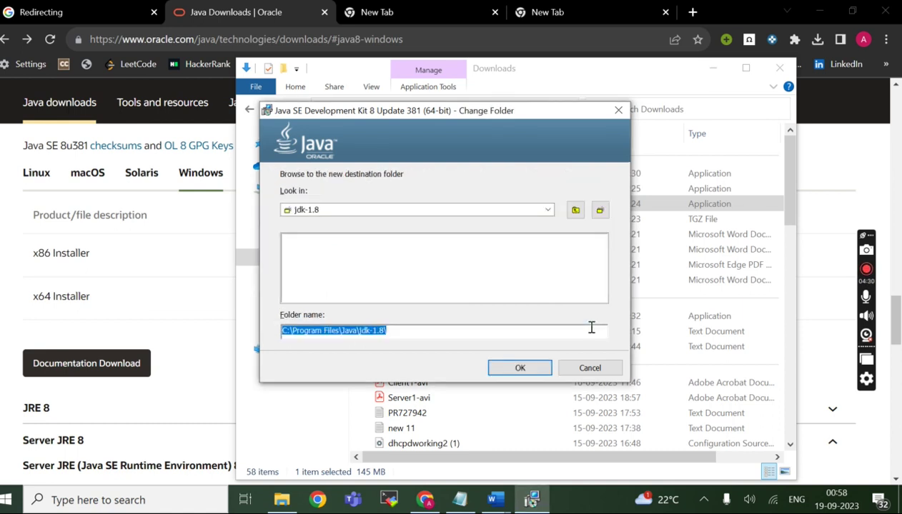
{"action": "left_click", "coordinate": [575, 210]}
{"action": "left_click", "coordinate": [575, 210]}
{"action": "left_click", "coordinate": [575, 210]}
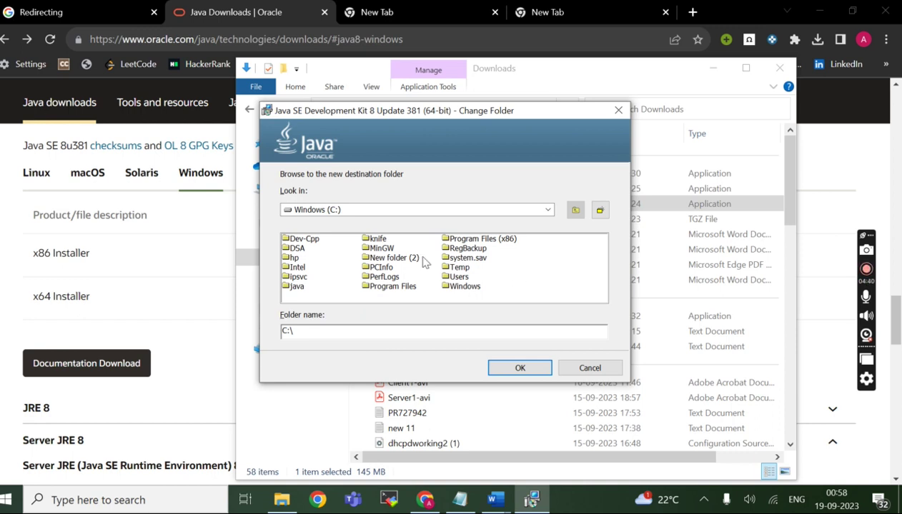
{"action": "left_click", "coordinate": [295, 286]}
{"action": "left_click", "coordinate": [518, 370]}
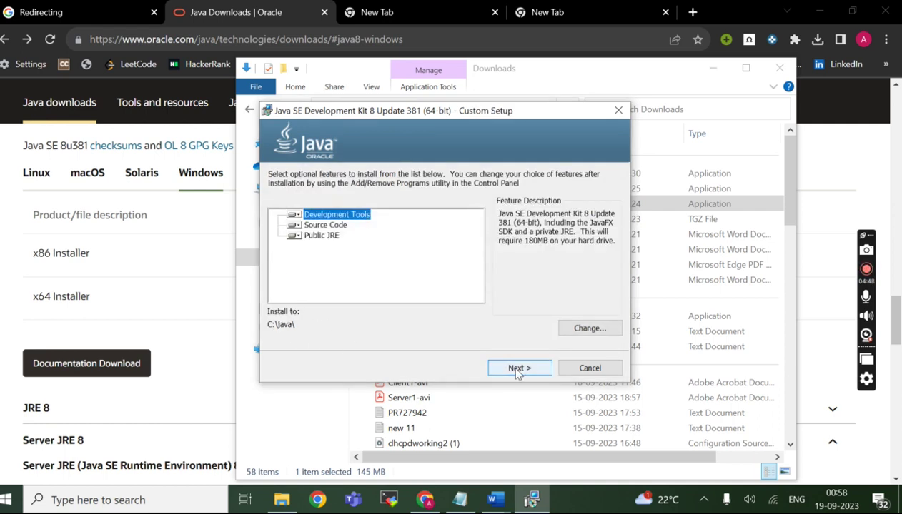
Step: Start the JDK installation with the listed features and accept C:\Program Files\Java\jre-1.8 as the JRE destination
{"action": "left_click", "coordinate": [516, 370]}
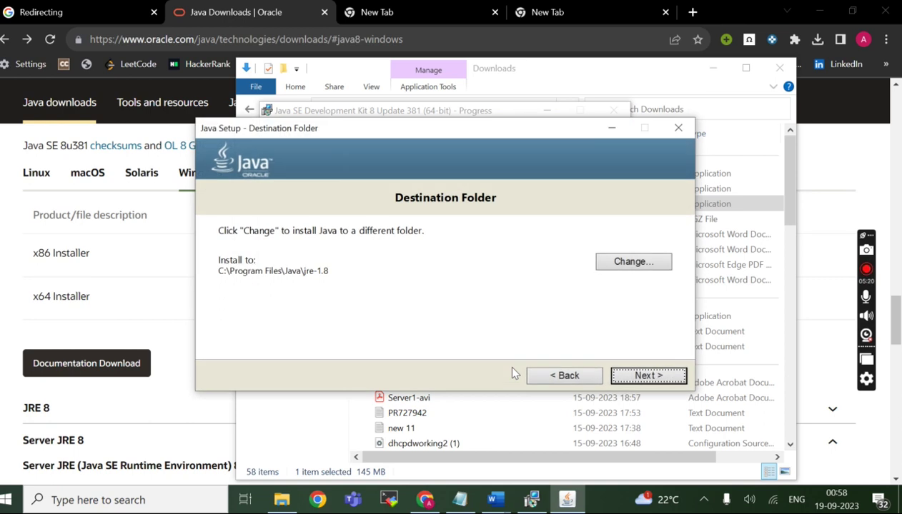
{"action": "left_click", "coordinate": [622, 379]}
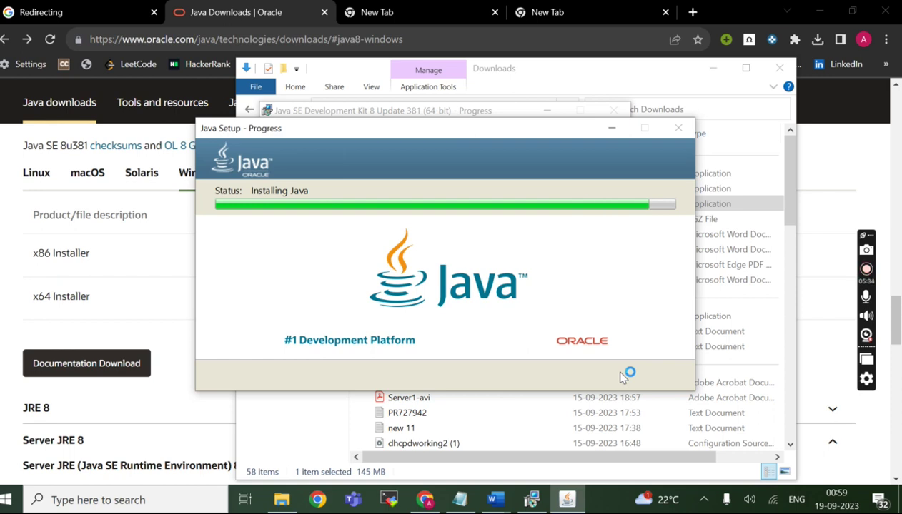
Step: Check the java folder on the C: drive in File Explorer, and bring the JDK setup window back to the front
{"action": "left_click", "coordinate": [284, 501]}
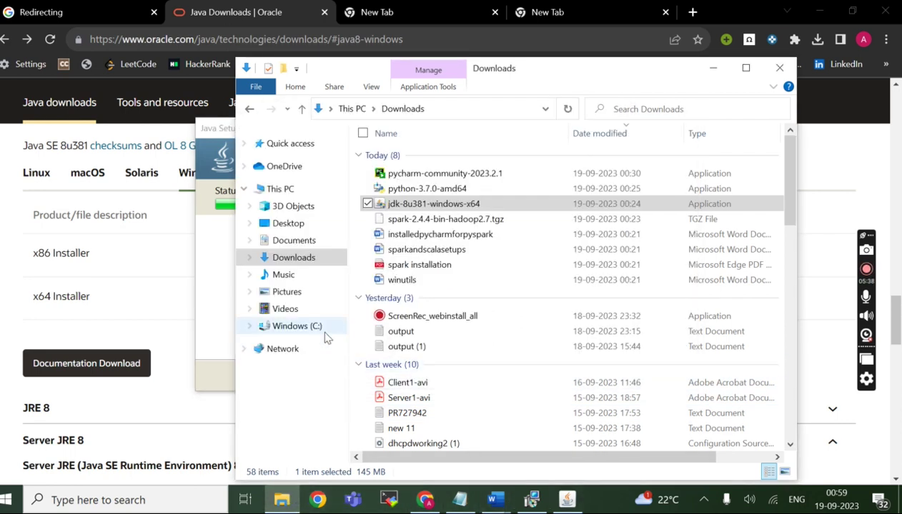
{"action": "left_click", "coordinate": [320, 330]}
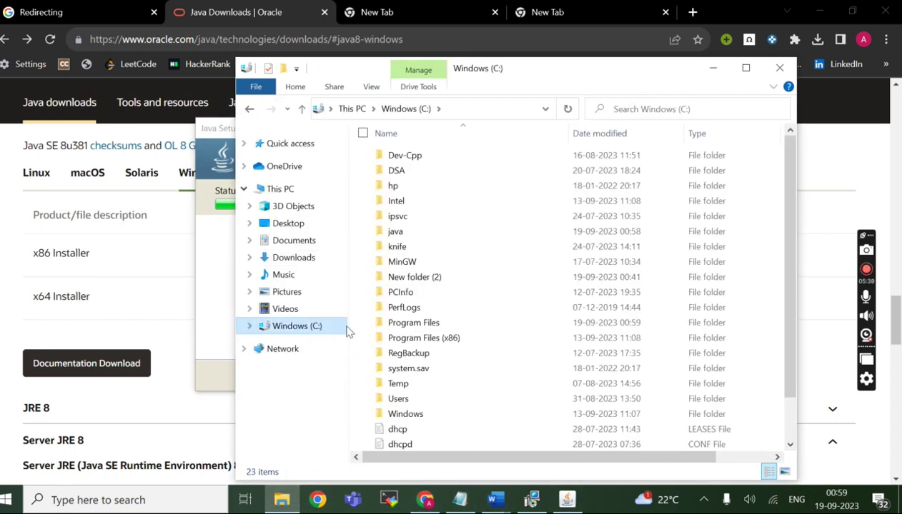
{"action": "left_click", "coordinate": [420, 233]}
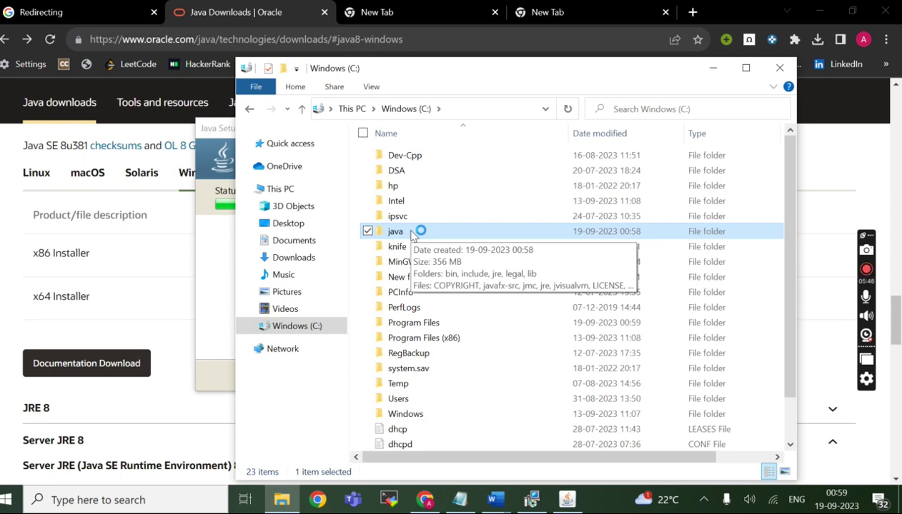
{"action": "left_click", "coordinate": [459, 114]}
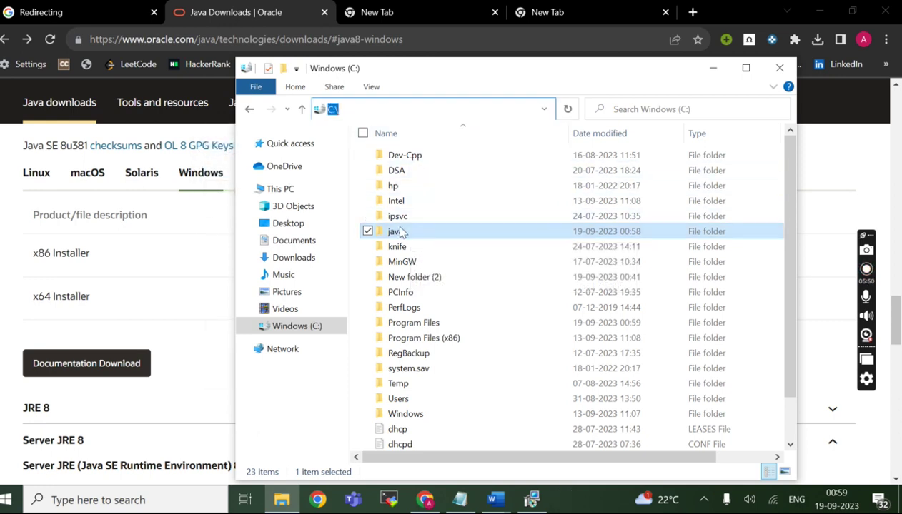
{"action": "left_click", "coordinate": [218, 362]}
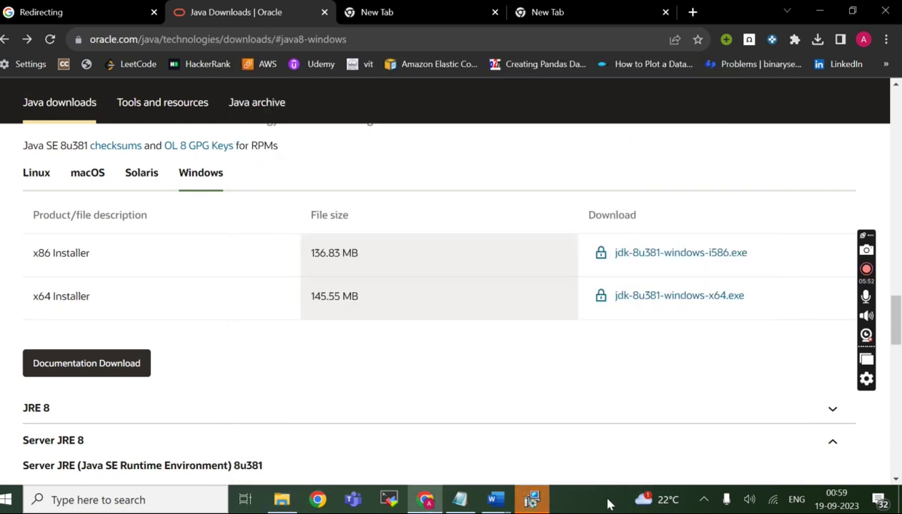
{"action": "left_click", "coordinate": [541, 500]}
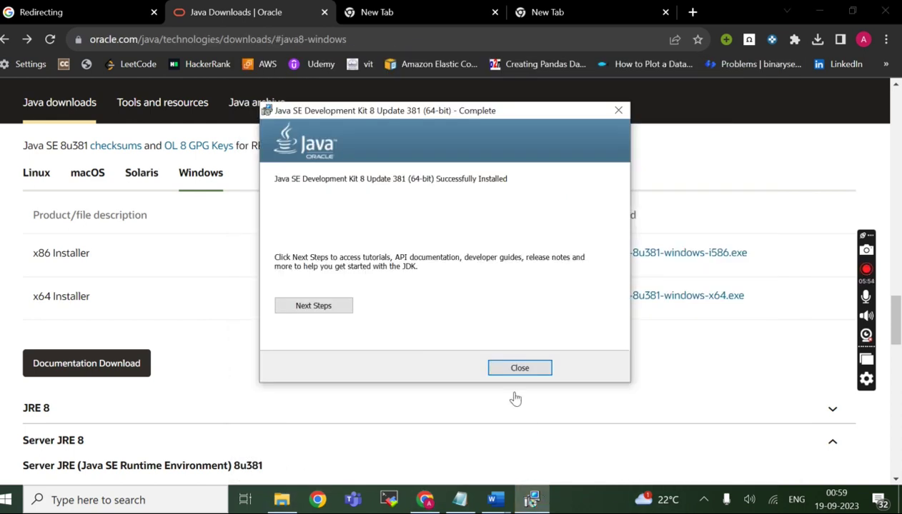
Step: Close the finished JDK setup window and search Windows for env to open the system environment variables settings
{"action": "left_click", "coordinate": [511, 366]}
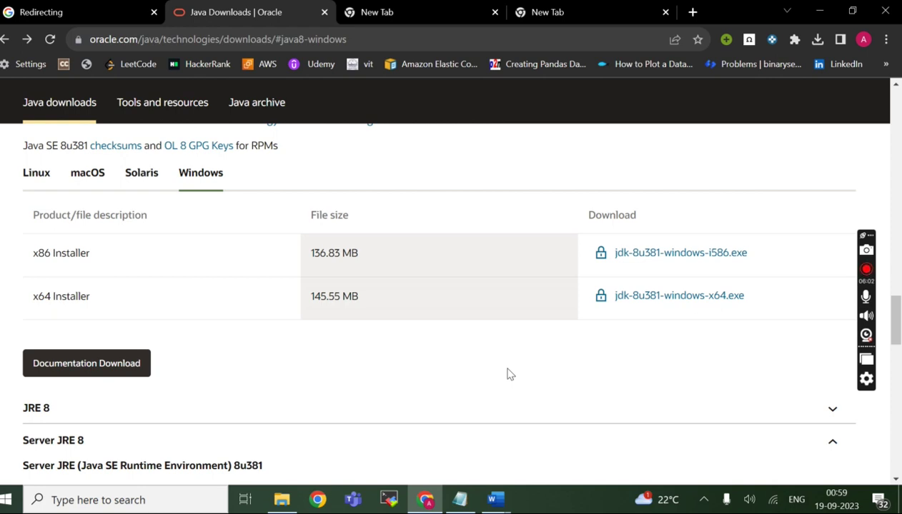
{"action": "left_click", "coordinate": [204, 493]}
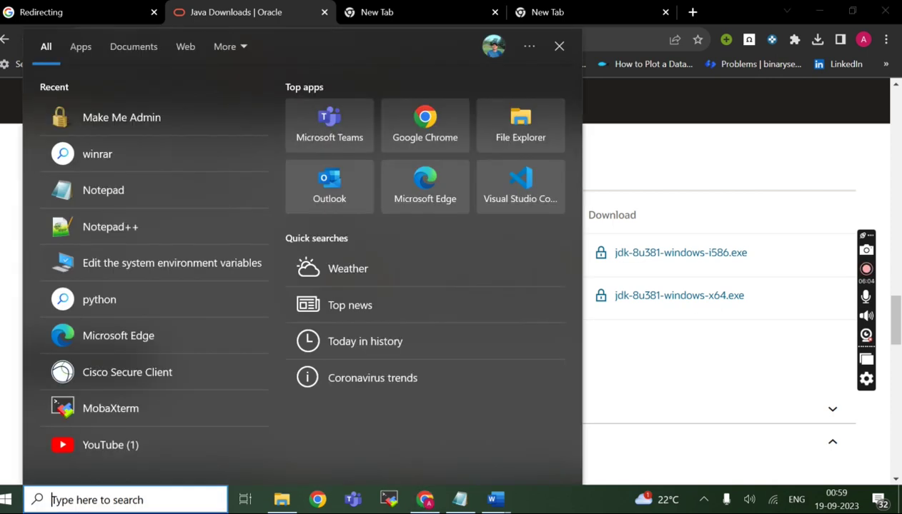
{"action": "type", "text": "yte"}
{"action": "key", "text": "BackSpace"}
{"action": "key", "text": "BackSpace"}
{"action": "key", "text": "BackSpace"}
{"action": "type", "text": "s"}
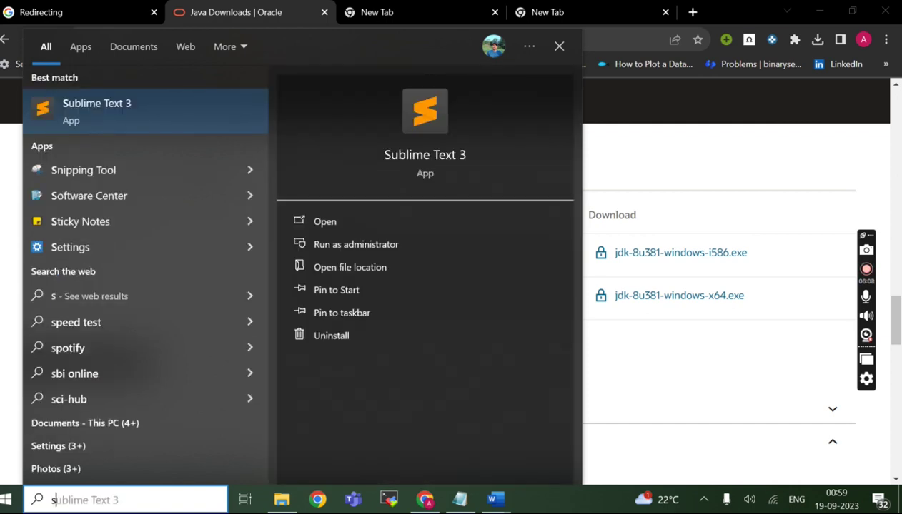
{"action": "type", "text": "yt"}
{"action": "key", "text": "BackSpace"}
{"action": "key", "text": "BackSpace"}
{"action": "key", "text": "BackSpace"}
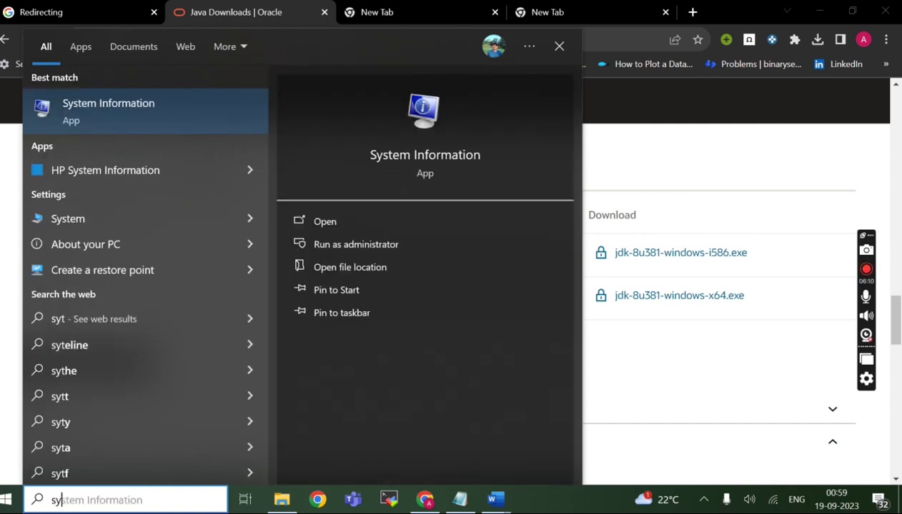
{"action": "type", "text": "env"}
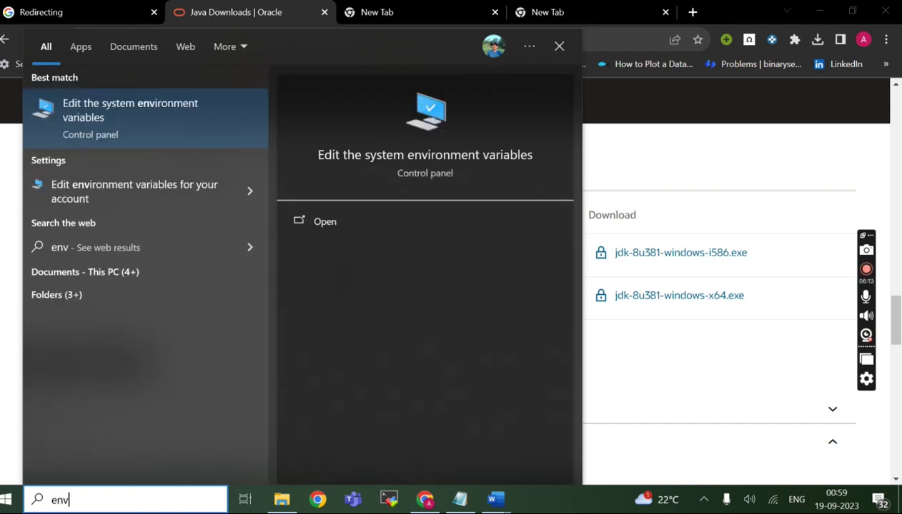
{"action": "key", "text": "Return"}
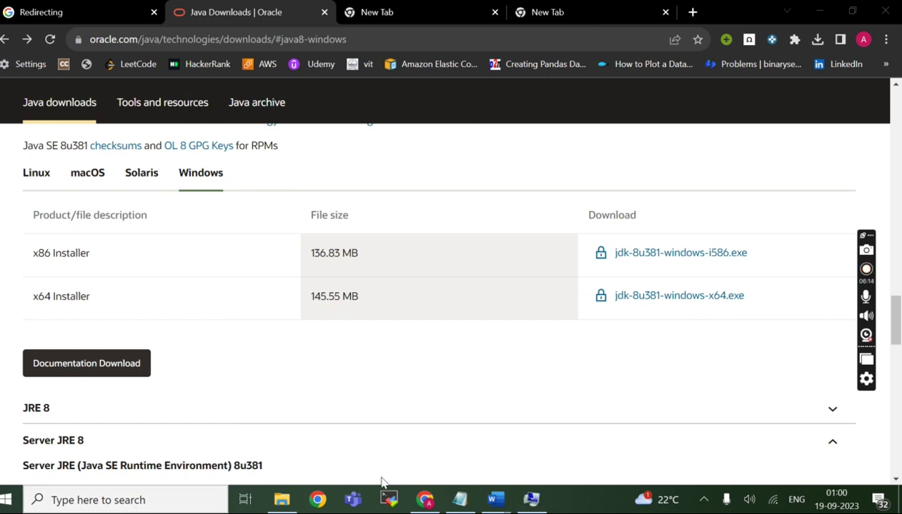
Step: Bring the System Properties window to the front and open its Environment Variables dialog
{"action": "left_click", "coordinate": [539, 505]}
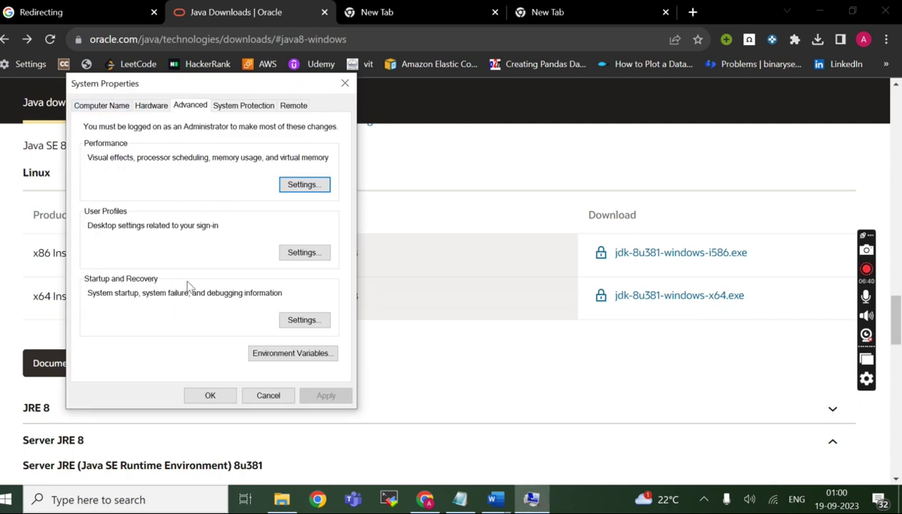
{"action": "left_click", "coordinate": [163, 504]}
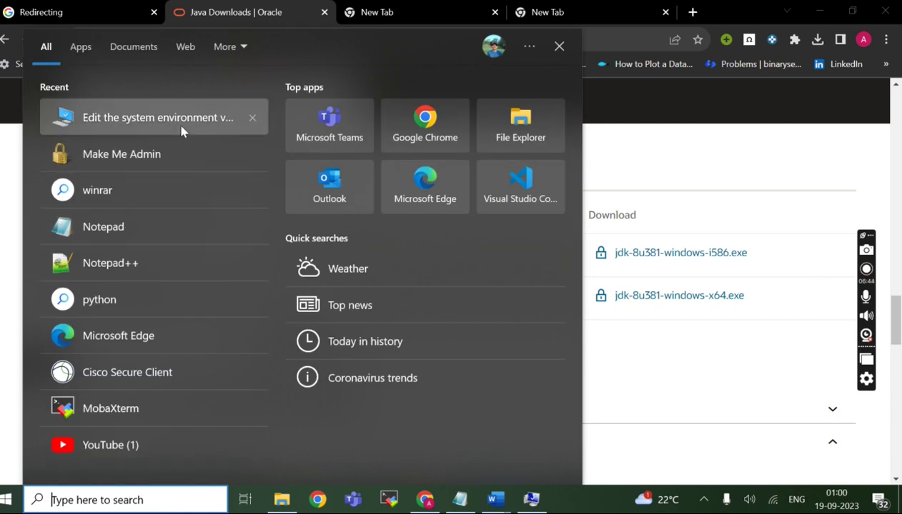
{"action": "left_click", "coordinate": [539, 505]}
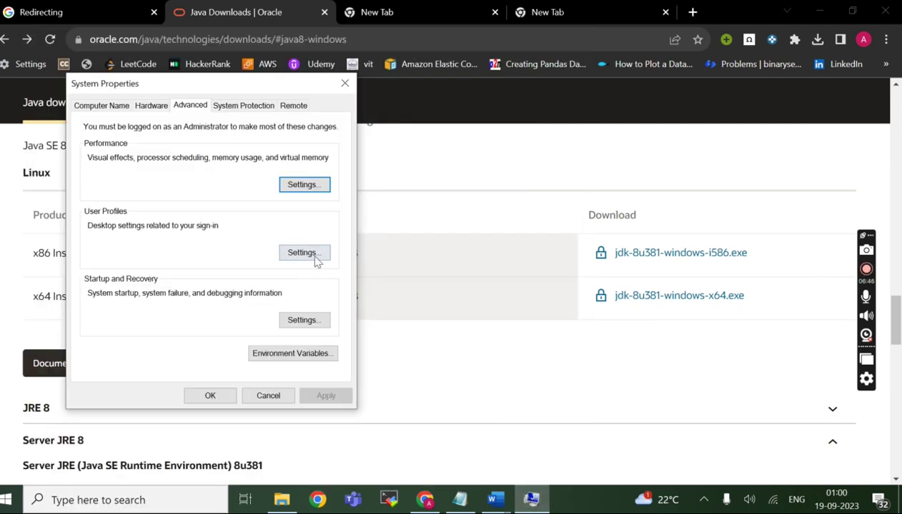
{"action": "left_click", "coordinate": [297, 354]}
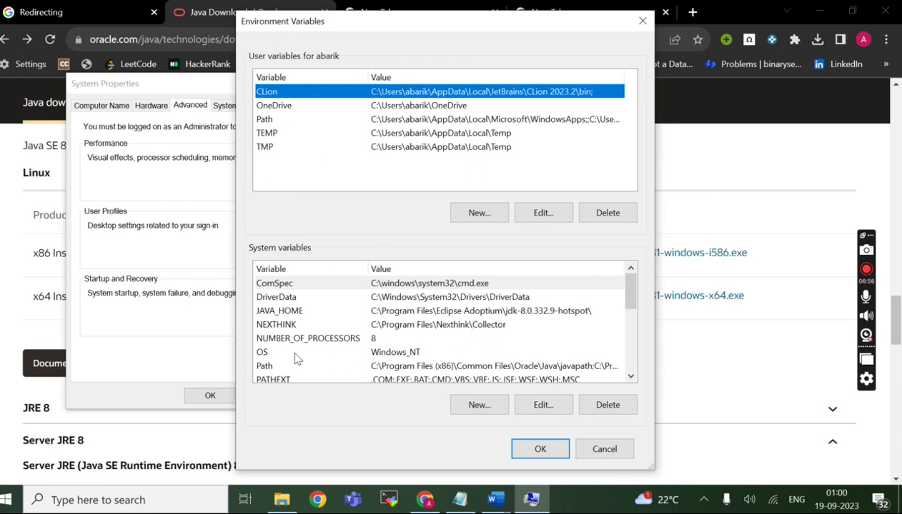
Step: Open the JAVA_HOME system variable for editing and clear its existing value
{"action": "left_click", "coordinate": [283, 315]}
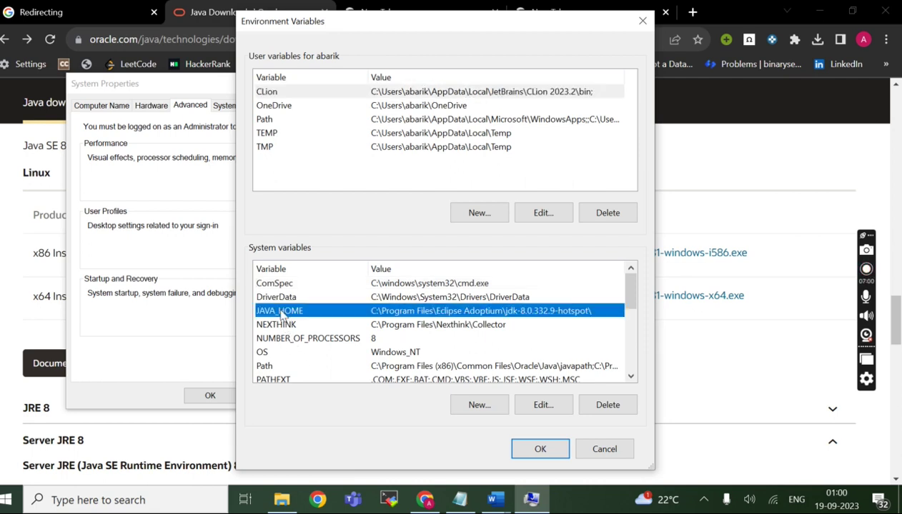
{"action": "left_click", "coordinate": [543, 405]}
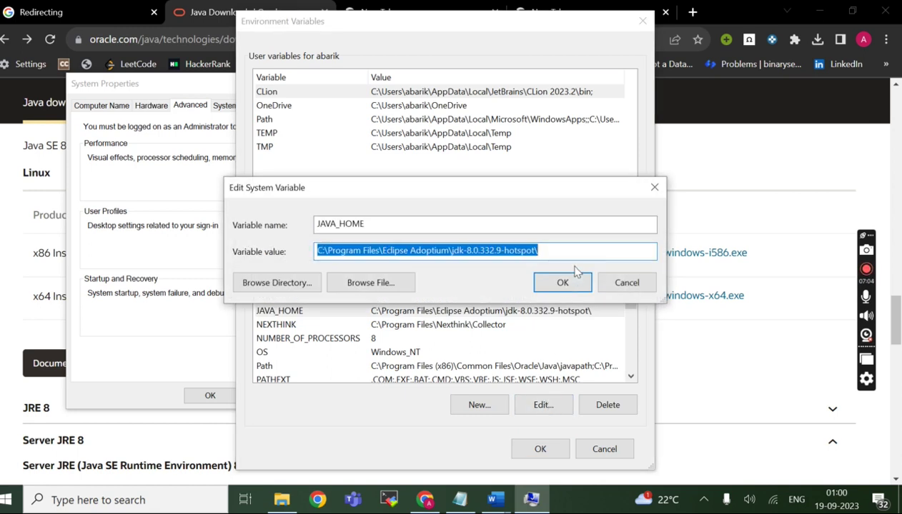
{"action": "key", "text": "BackSpace"}
{"action": "left_click", "coordinate": [432, 228]}
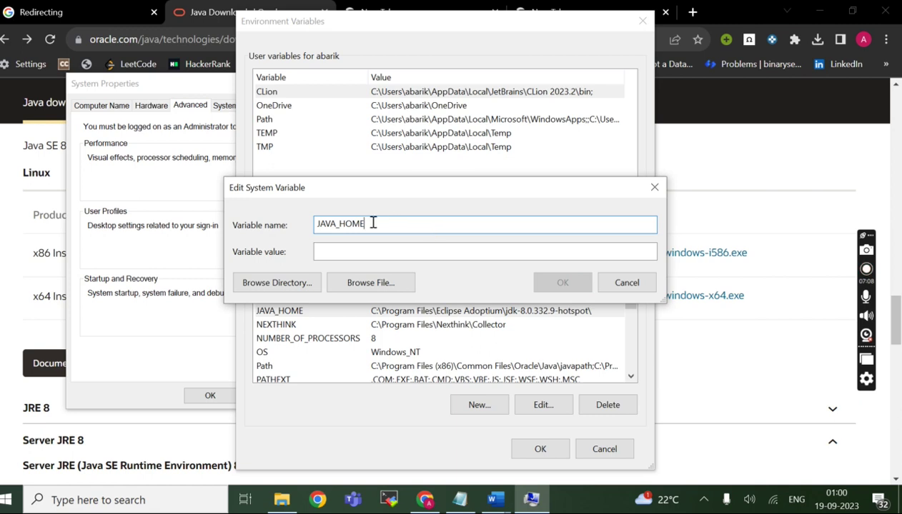
{"action": "left_click", "coordinate": [349, 253]}
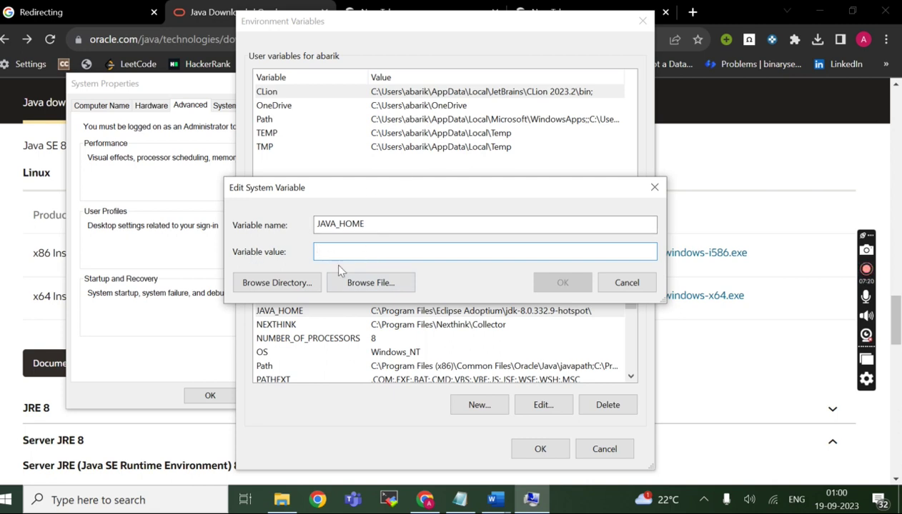
Step: In File Explorer, go into the jre folder inside C:\java and copy its full path
{"action": "left_click", "coordinate": [284, 500]}
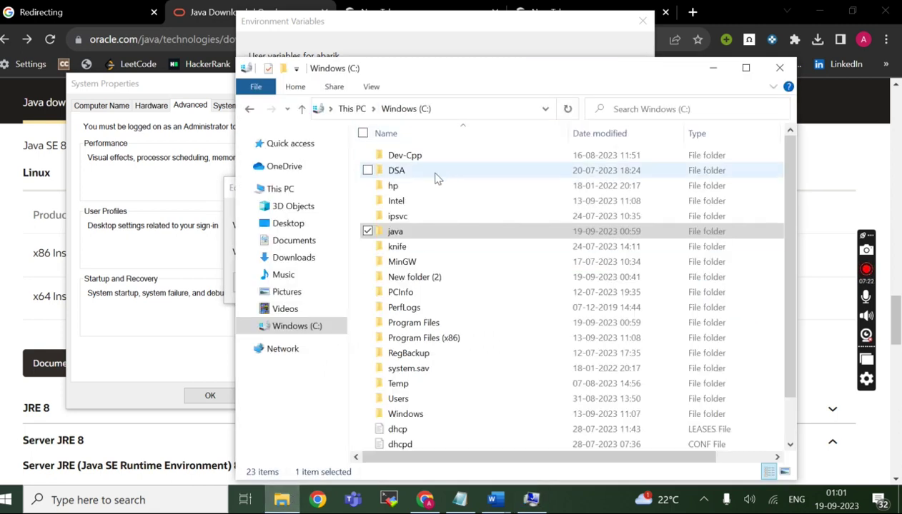
{"action": "left_click", "coordinate": [439, 107]}
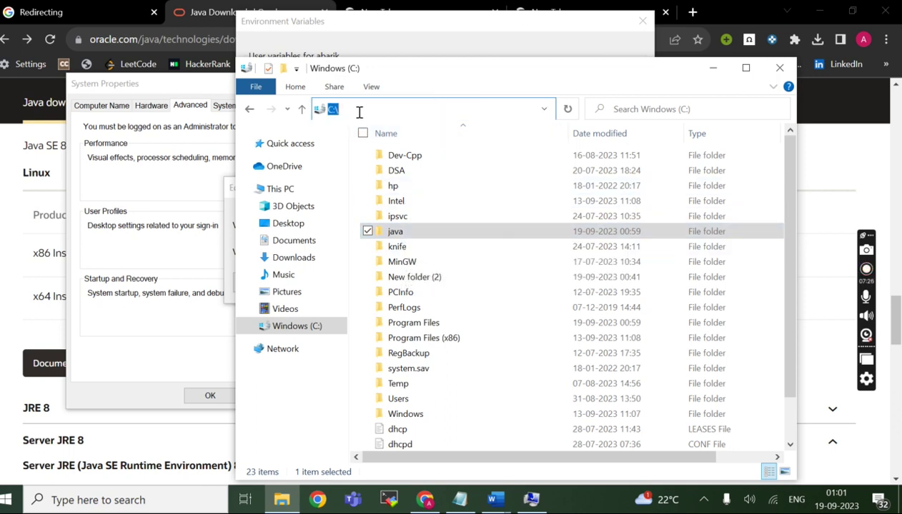
{"action": "double_click", "coordinate": [411, 236]}
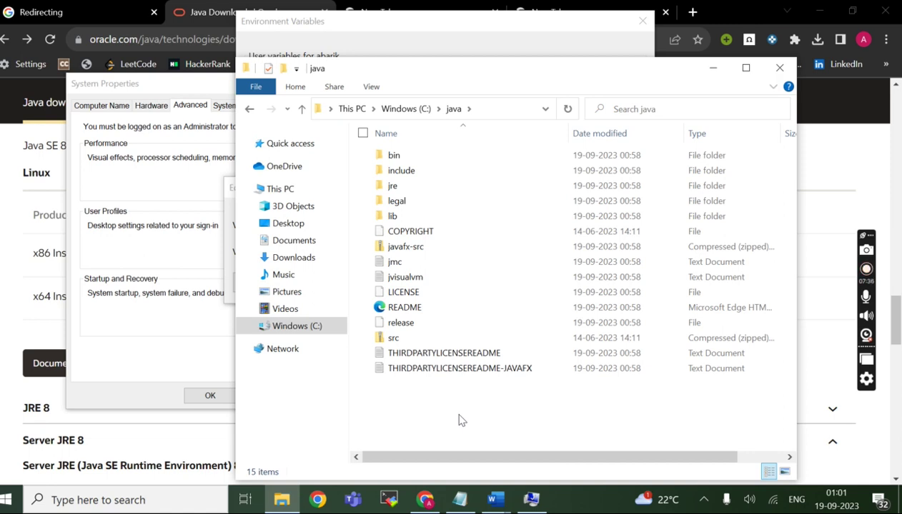
{"action": "left_click", "coordinate": [479, 371]}
{"action": "left_click", "coordinate": [451, 400]}
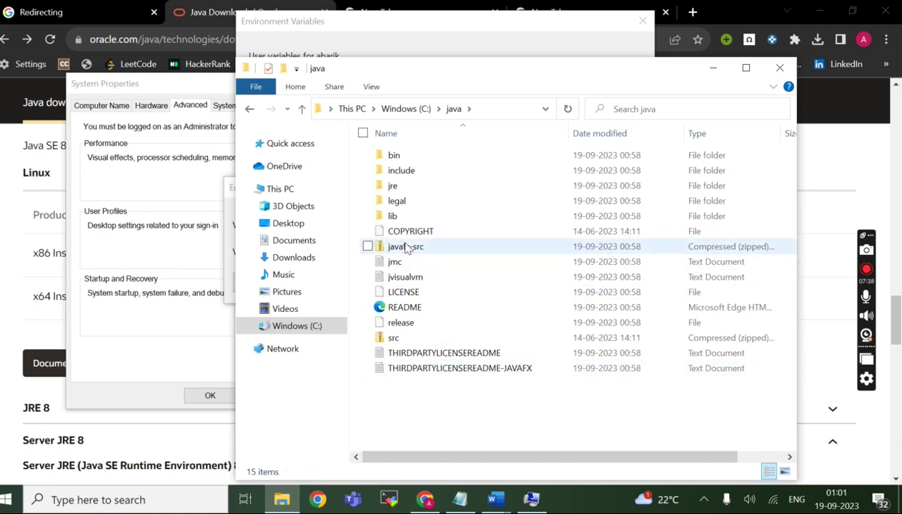
{"action": "double_click", "coordinate": [392, 186]}
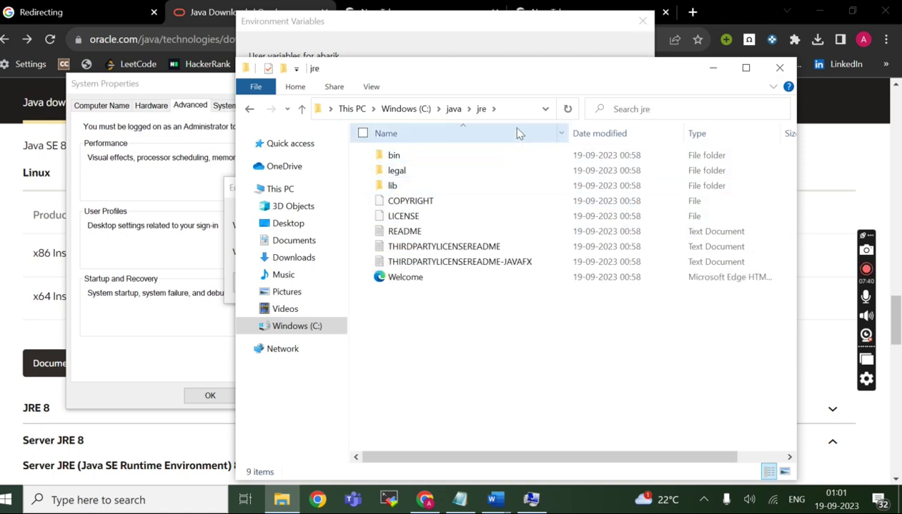
{"action": "left_click", "coordinate": [509, 111]}
{"action": "key", "text": "ctrl+c"}
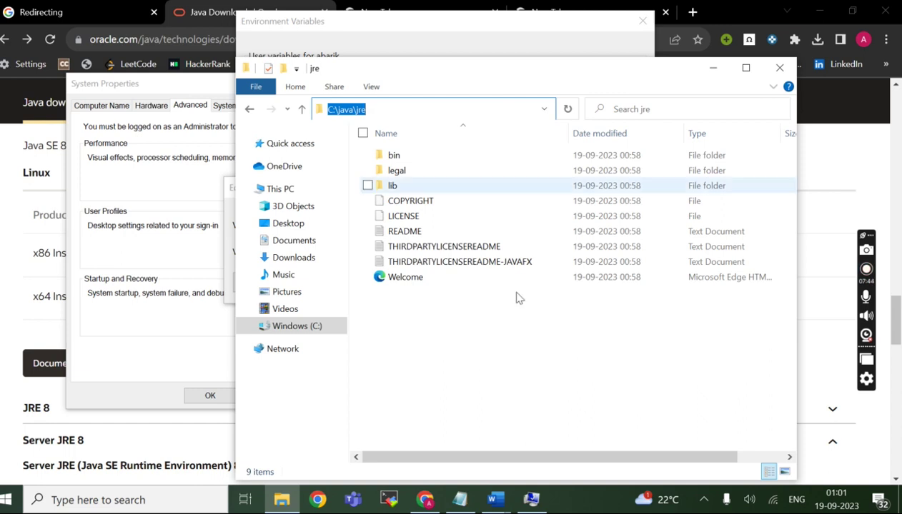
Step: Return to the JAVA_HOME system variable and set its value to C:\java\jre
{"action": "left_click", "coordinate": [530, 500]}
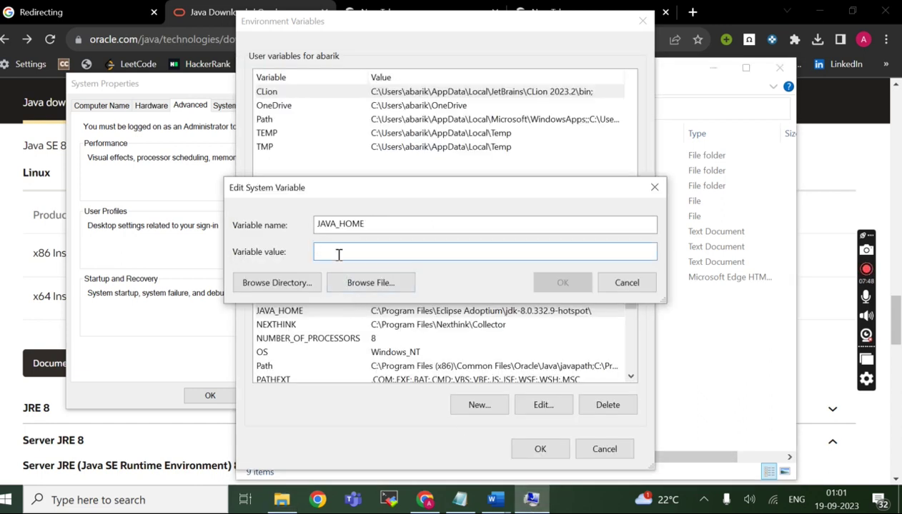
{"action": "key", "text": "ctrl+v"}
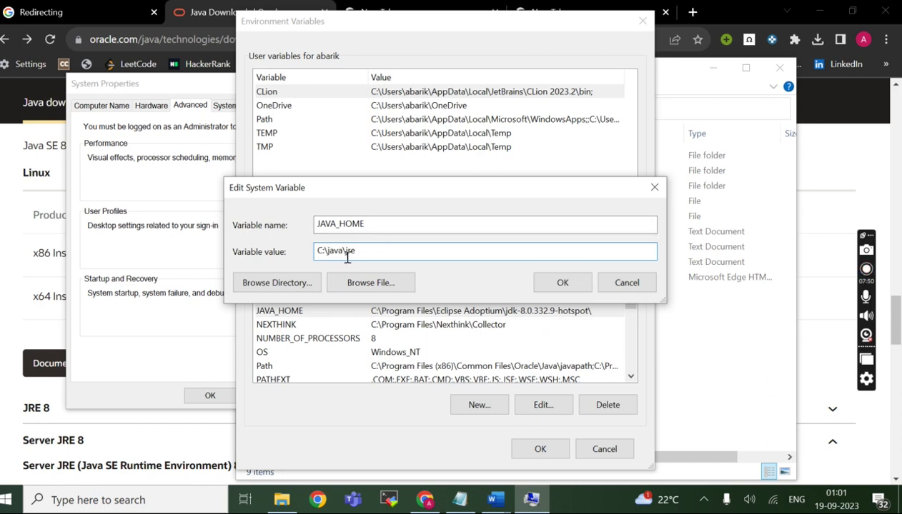
{"action": "left_click", "coordinate": [557, 284]}
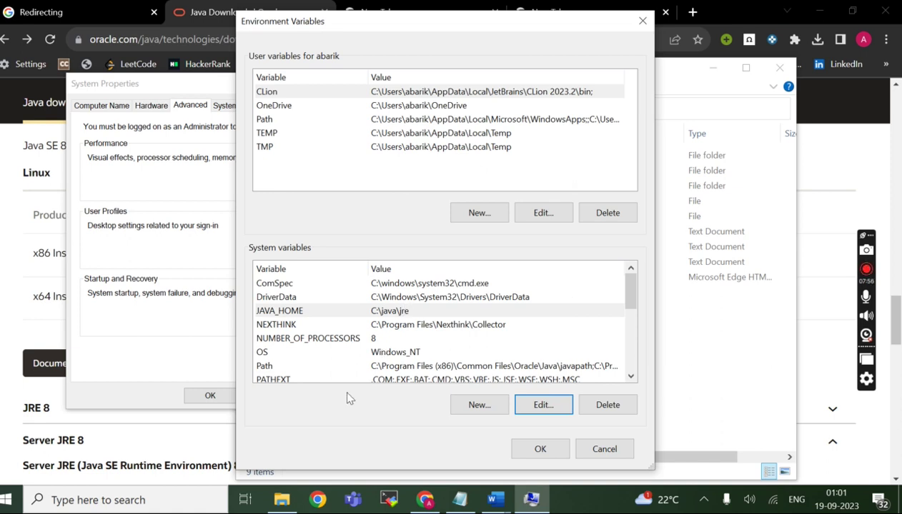
Step: Add the entry %JAVA_HOME%\bin to the system Path variable
{"action": "scroll", "coordinate": [271, 370], "scroll_direction": "down", "scroll_amount": 1}
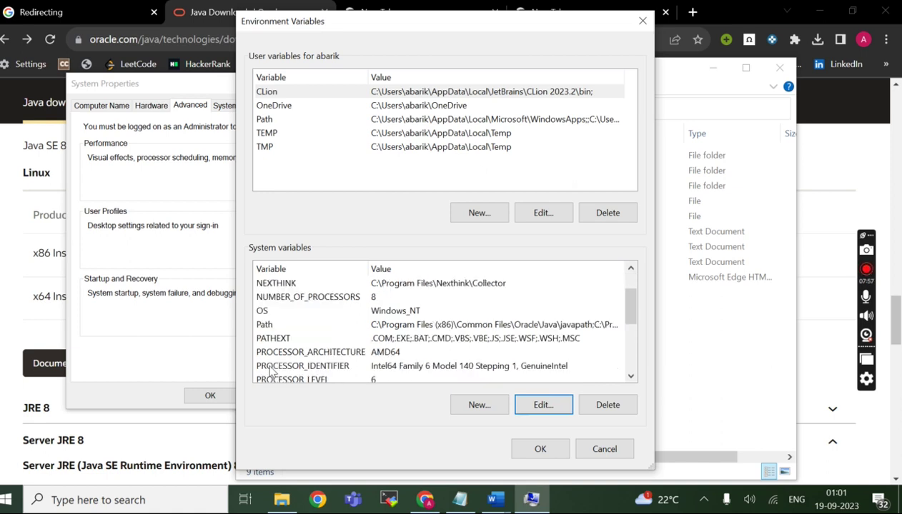
{"action": "left_click", "coordinate": [272, 325]}
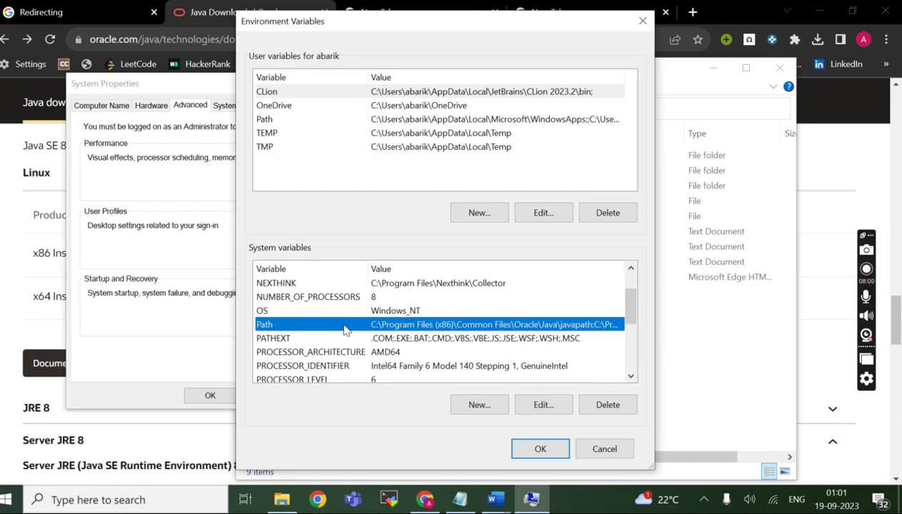
{"action": "left_click", "coordinate": [550, 413]}
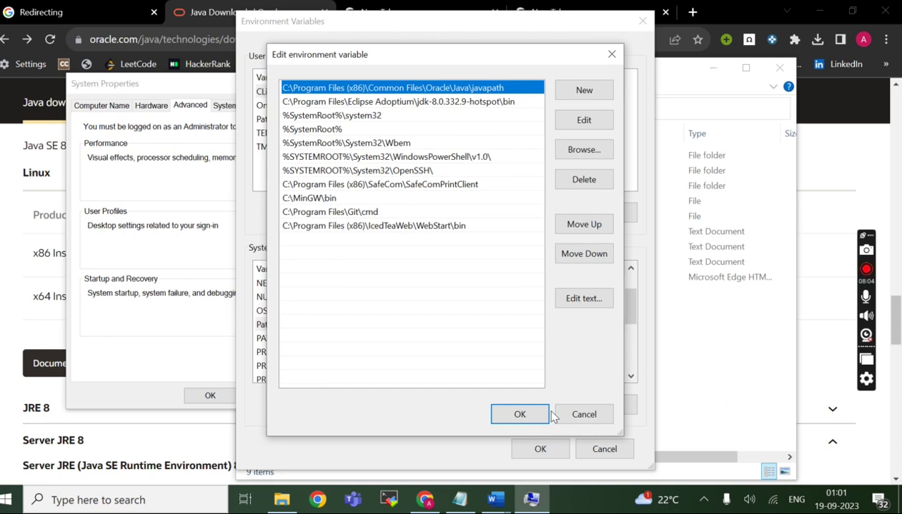
{"action": "left_click", "coordinate": [583, 93]}
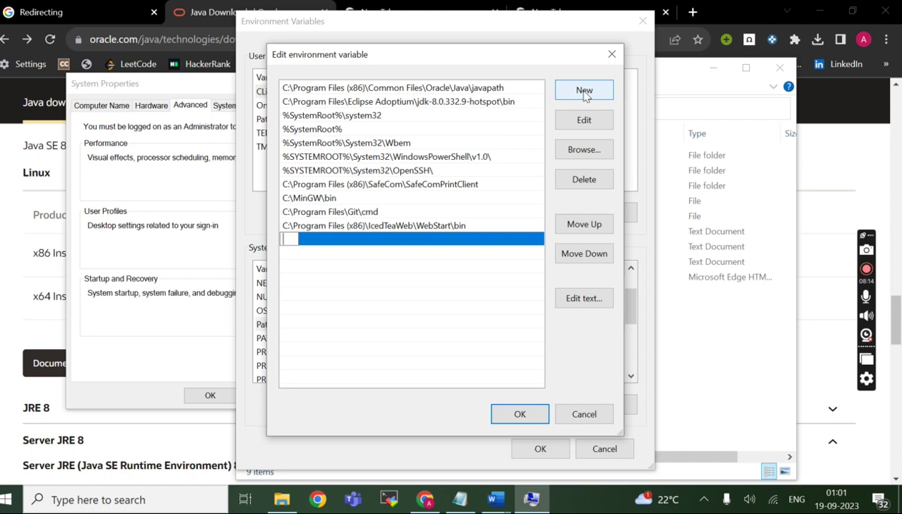
{"action": "type", "text": "%JAVA_HOME"}
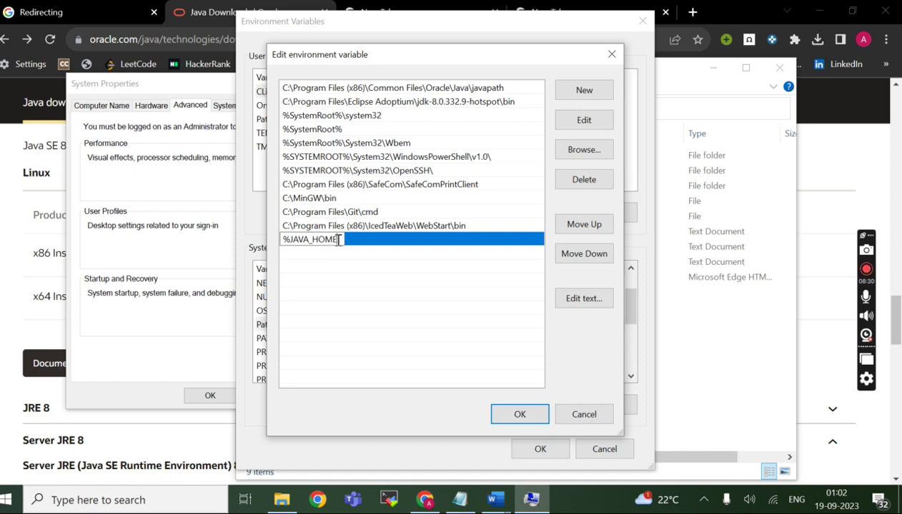
{"action": "type", "text": "%\\bin"}
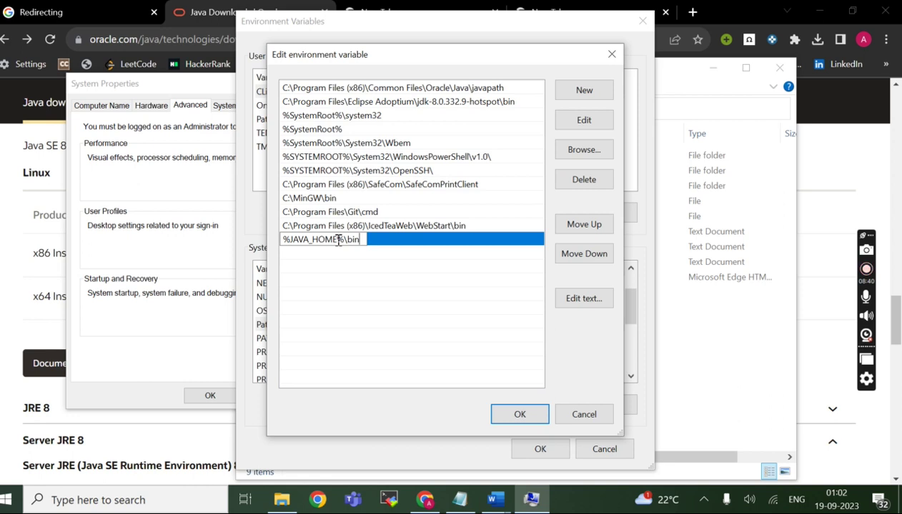
{"action": "left_click", "coordinate": [518, 415]}
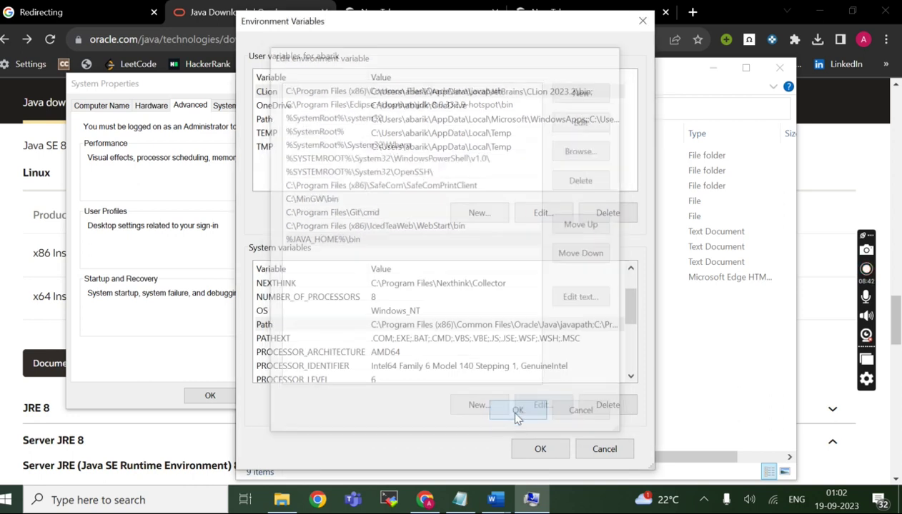
Step: Review the system Path entries and the JAVA_HOME value, and bring the jre folder in File Explorer back to the front
{"action": "left_click", "coordinate": [319, 326]}
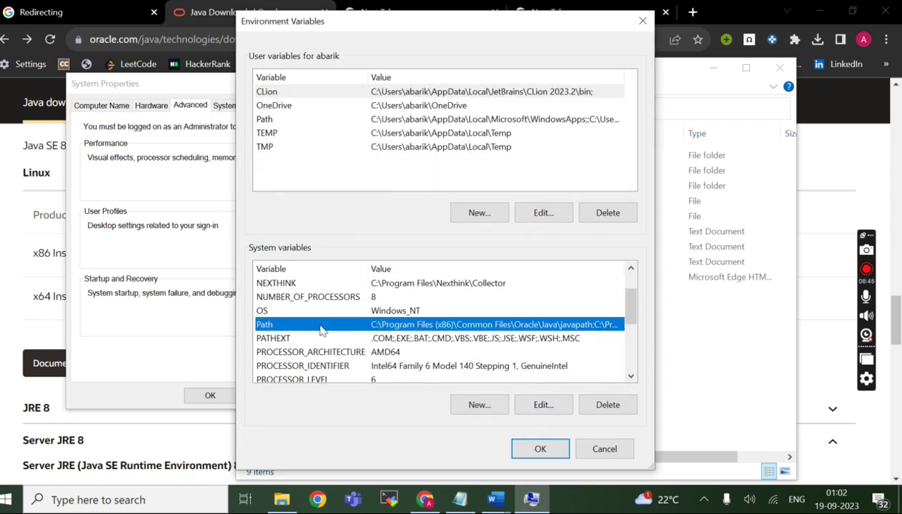
{"action": "left_click", "coordinate": [538, 406]}
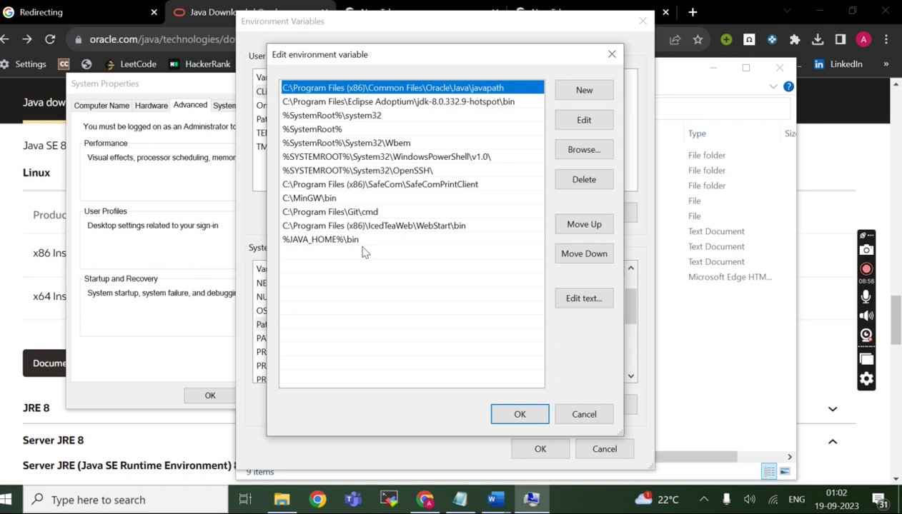
{"action": "left_click", "coordinate": [529, 416]}
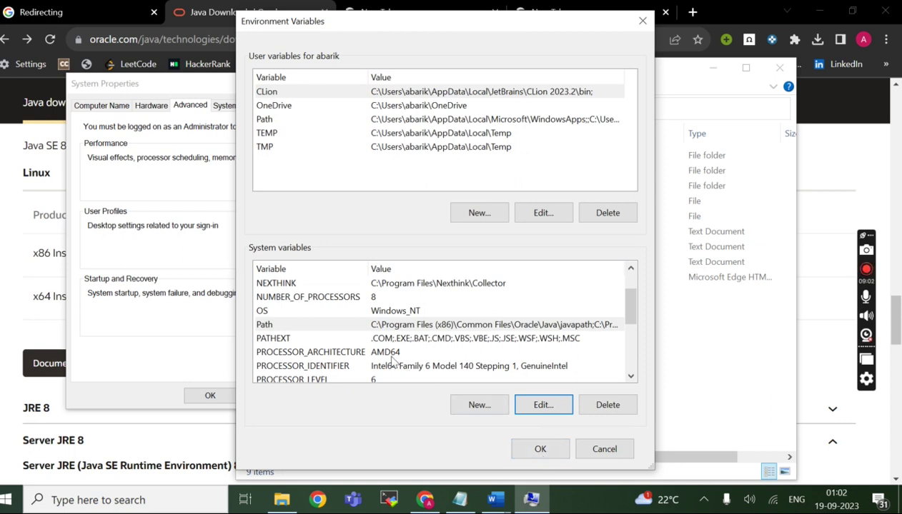
{"action": "scroll", "coordinate": [339, 350], "scroll_direction": "down", "scroll_amount": 3}
{"action": "scroll", "coordinate": [339, 351], "scroll_direction": "up", "scroll_amount": 4}
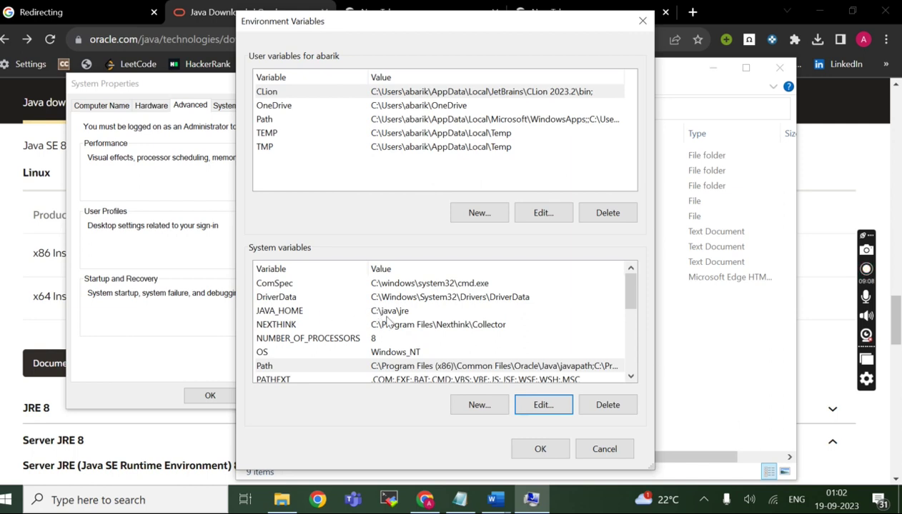
{"action": "left_click", "coordinate": [290, 503]}
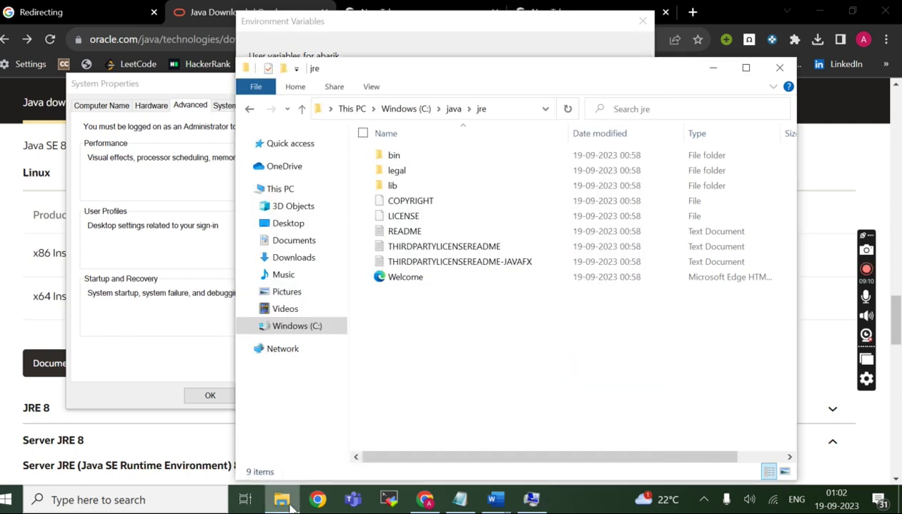
Step: Confirm the environment variable changes and run java --version in a new Command Prompt
{"action": "left_click", "coordinate": [290, 503]}
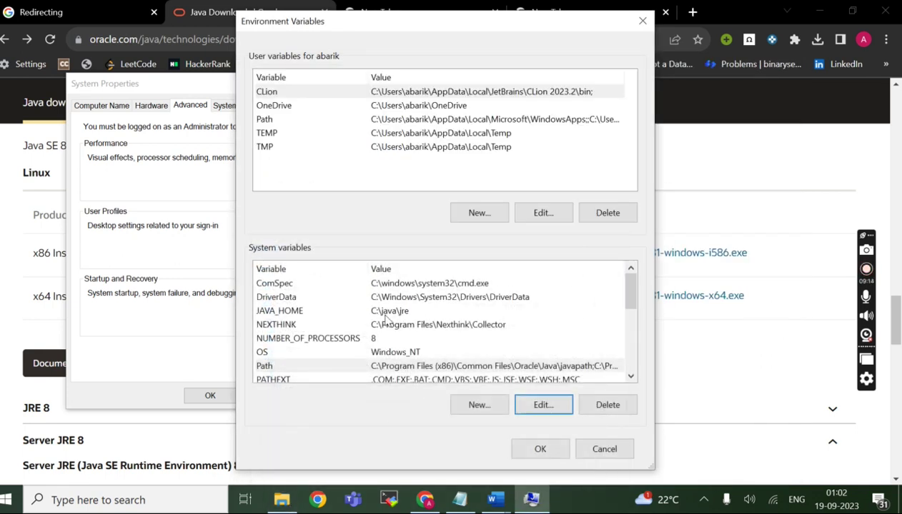
{"action": "left_click", "coordinate": [540, 449]}
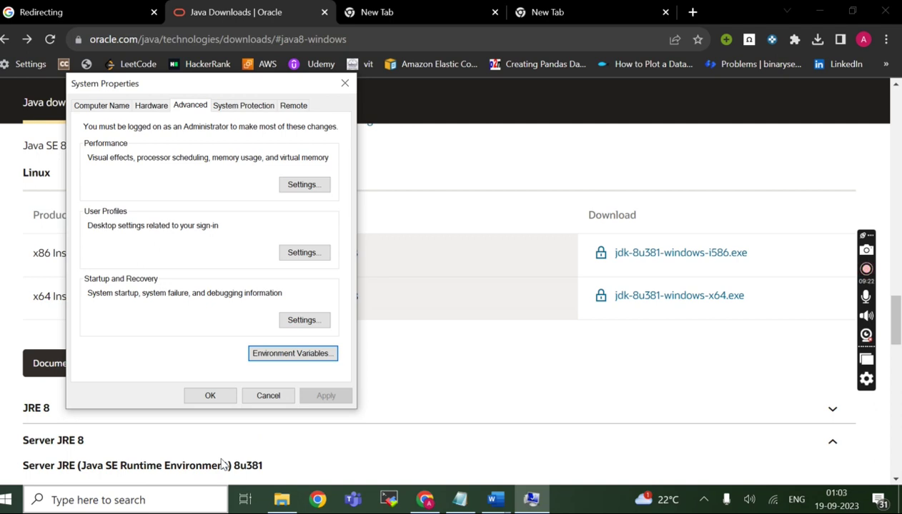
{"action": "left_click", "coordinate": [173, 493]}
{"action": "type", "text": "cmd"}
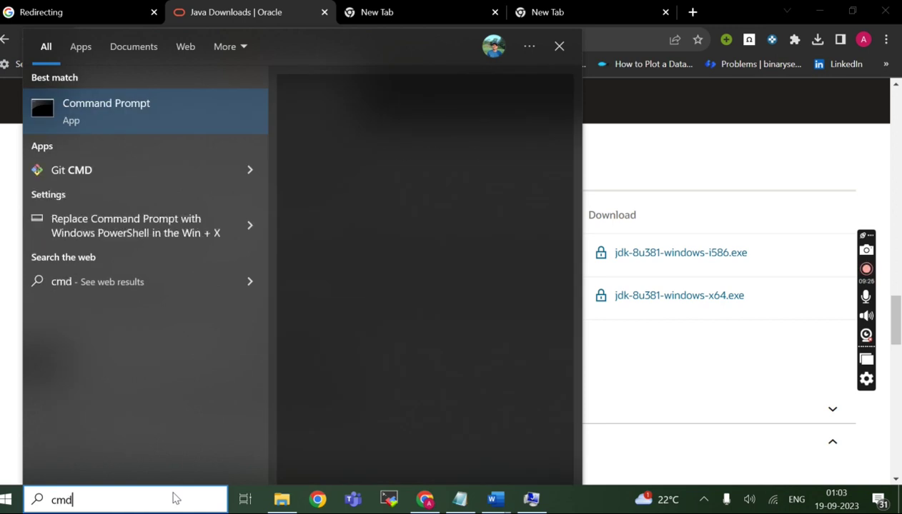
{"action": "key", "text": "Return"}
{"action": "type", "text": "ja"}
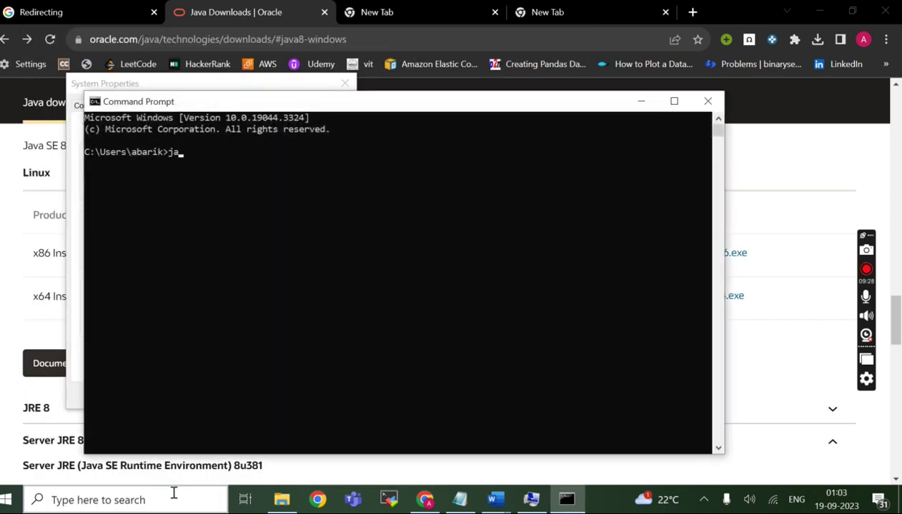
{"action": "type", "text": "va --version"}
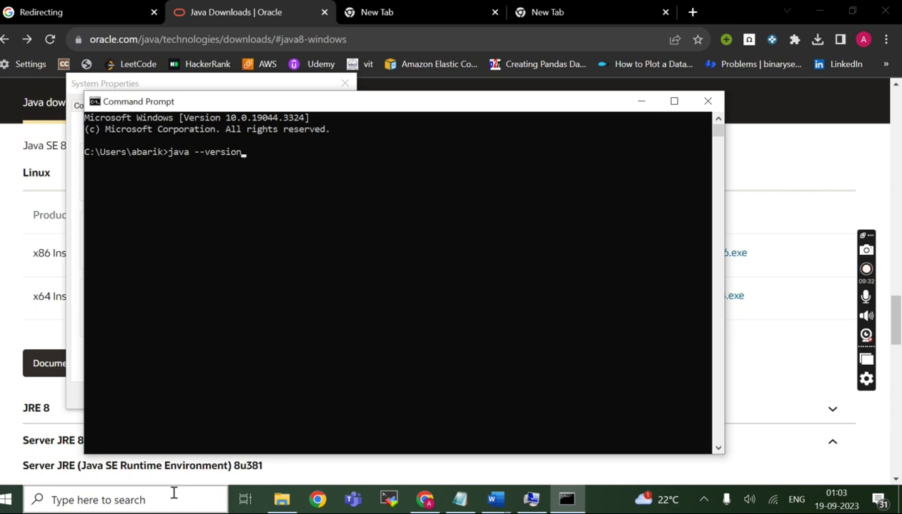
{"action": "key", "text": "Return"}
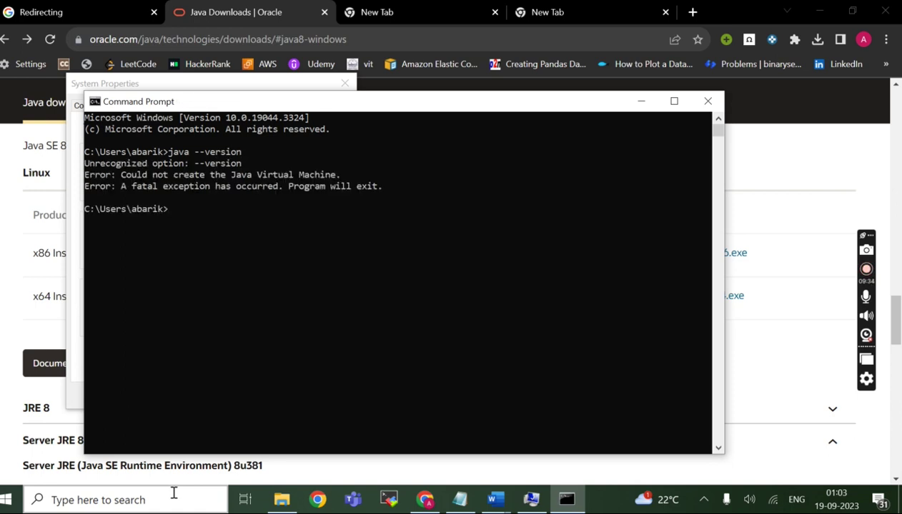
Step: Check the installed Java release with java -version, review the output and close Command Prompt
{"action": "type", "text": "java -version"}
{"action": "key", "text": "Return"}
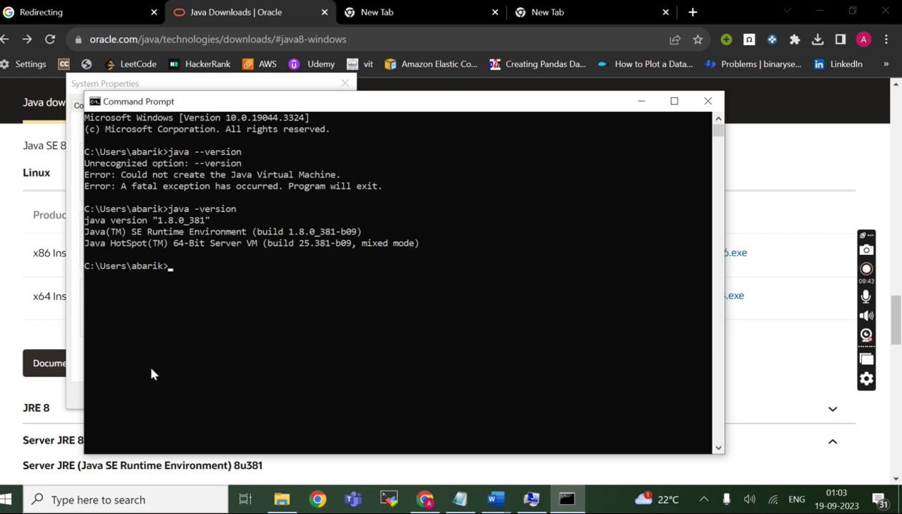
{"action": "left_click", "coordinate": [250, 222]}
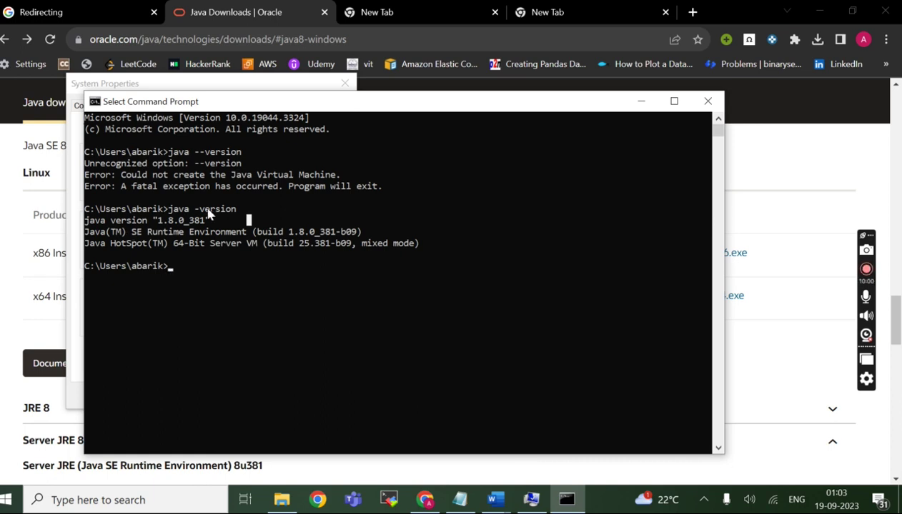
{"action": "left_click_drag", "start_coordinate": [230, 209], "coordinate": [175, 223]}
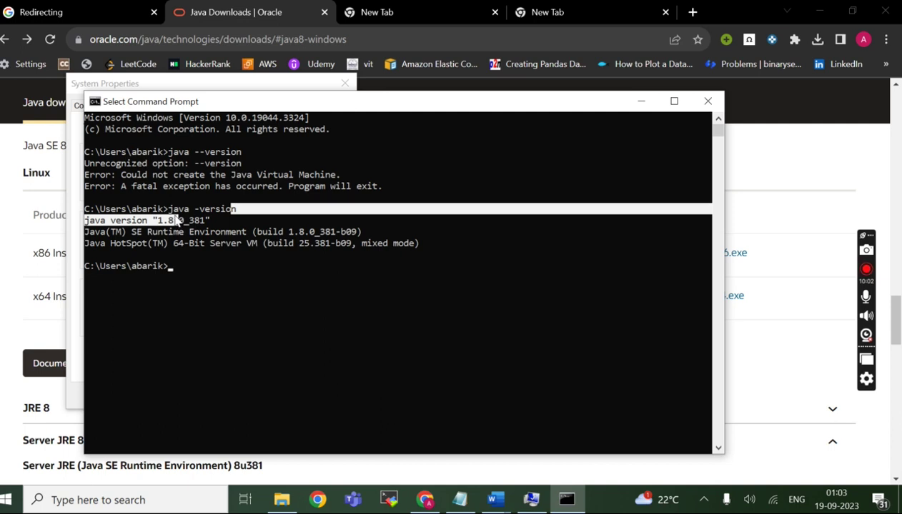
{"action": "left_click", "coordinate": [208, 232]}
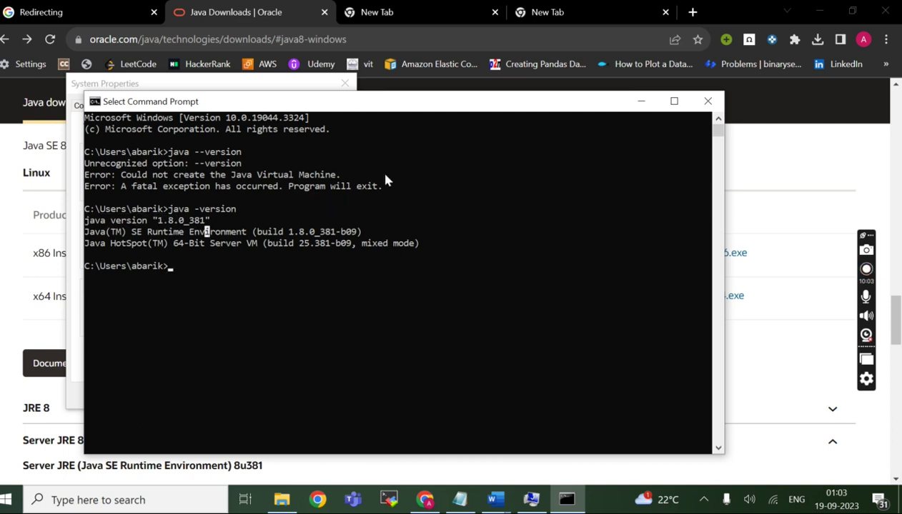
{"action": "left_click", "coordinate": [707, 102]}
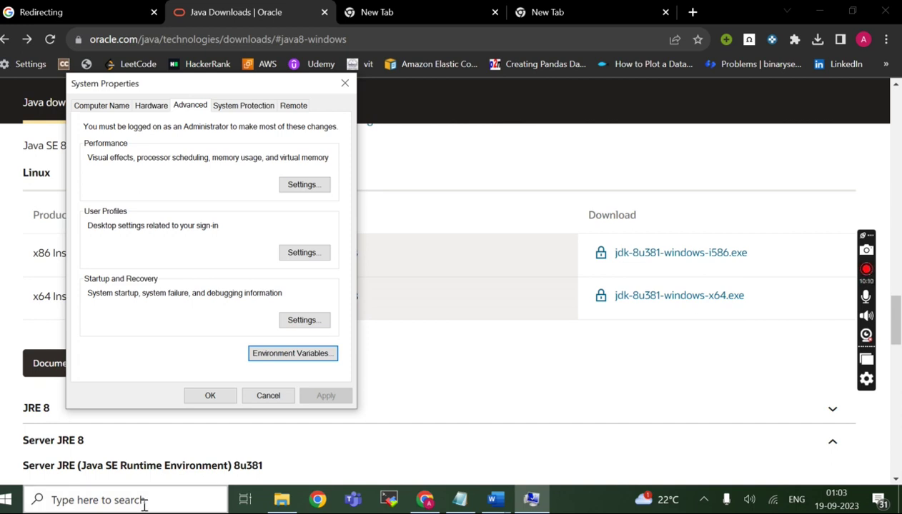
Step: Switch to the installedpycharmforpyspark document in Word and read the instructions on downloading Spark 2.4.4 and decompressing it with WinRAR
{"action": "left_click", "coordinate": [496, 500]}
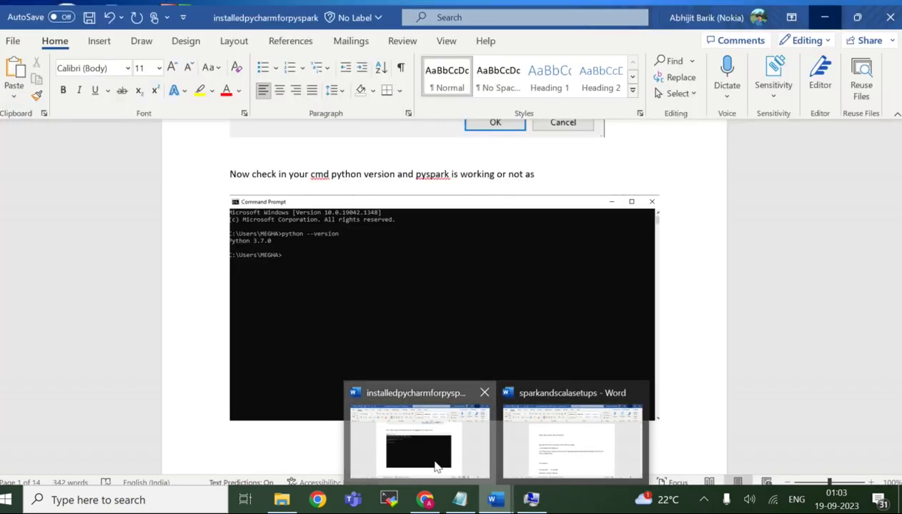
{"action": "left_click", "coordinate": [437, 466]}
{"action": "scroll", "coordinate": [590, 249], "scroll_direction": "up", "scroll_amount": 10}
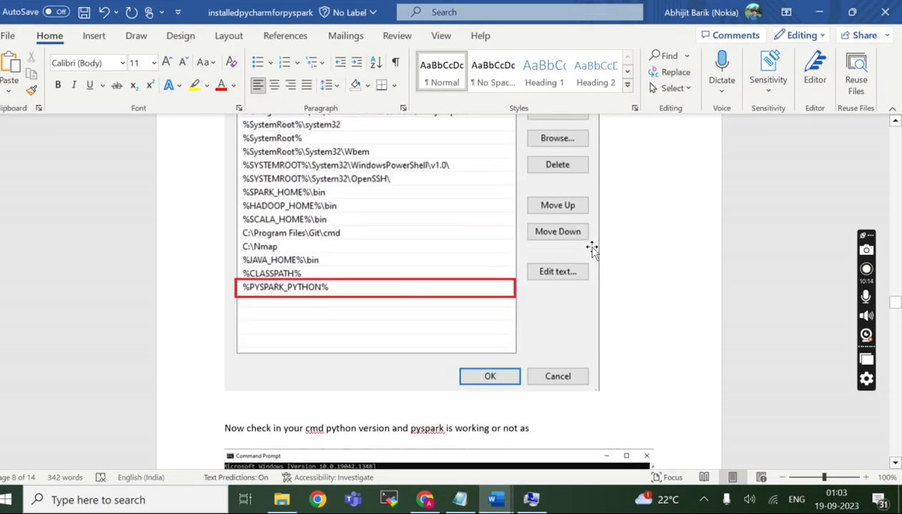
{"action": "scroll", "coordinate": [591, 248], "scroll_direction": "up", "scroll_amount": 15}
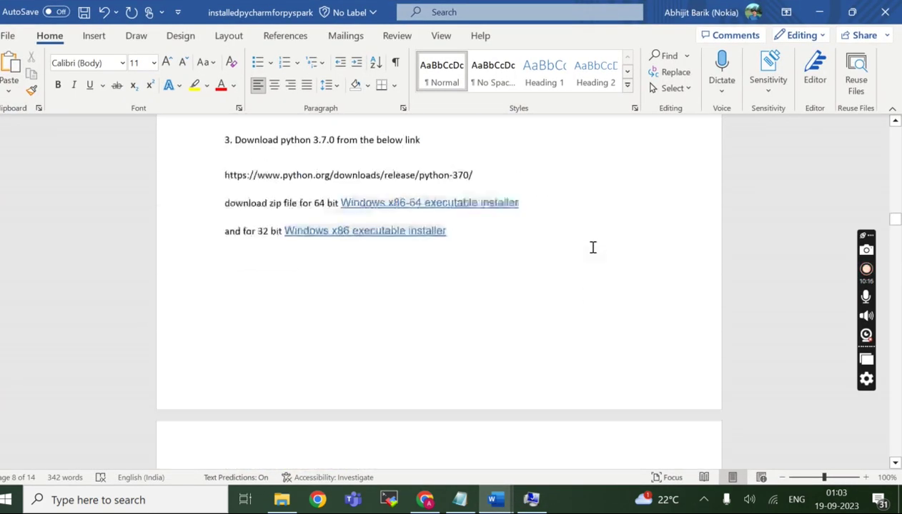
{"action": "scroll", "coordinate": [592, 247], "scroll_direction": "down", "scroll_amount": 15}
{"action": "scroll", "coordinate": [592, 247], "scroll_direction": "up", "scroll_amount": 8}
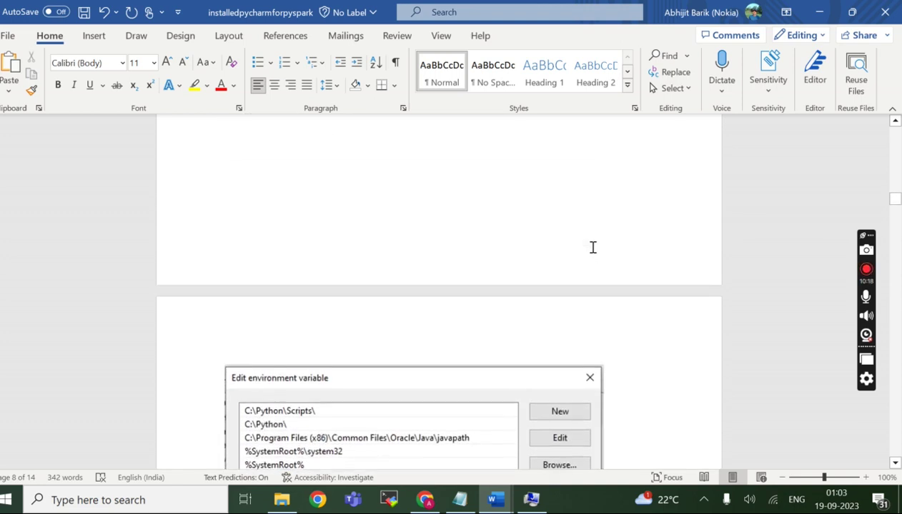
{"action": "scroll", "coordinate": [593, 247], "scroll_direction": "up", "scroll_amount": 10}
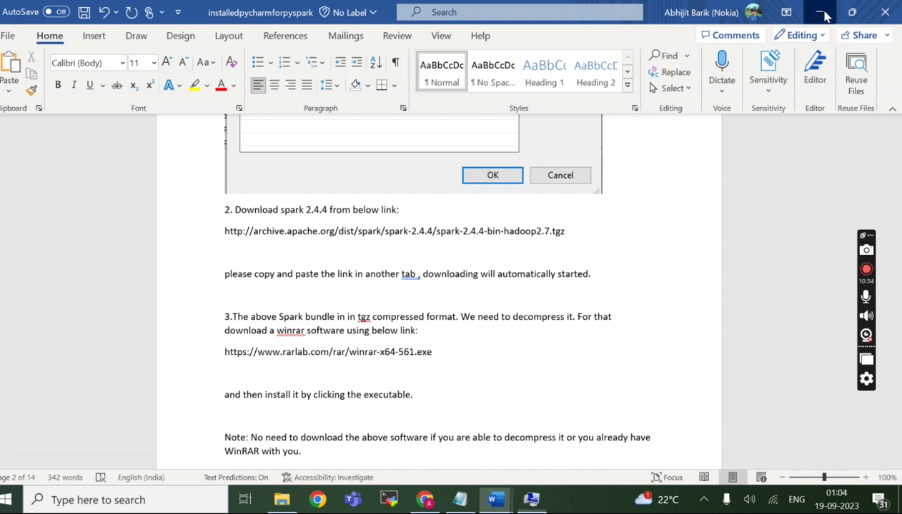
{"action": "left_click", "coordinate": [495, 500]}
Step: In File Explorer, go to the Downloads folder and check which actions are available for spark-2.4.4-bin-hadoop2.7.tgz
{"action": "left_click", "coordinate": [282, 500]}
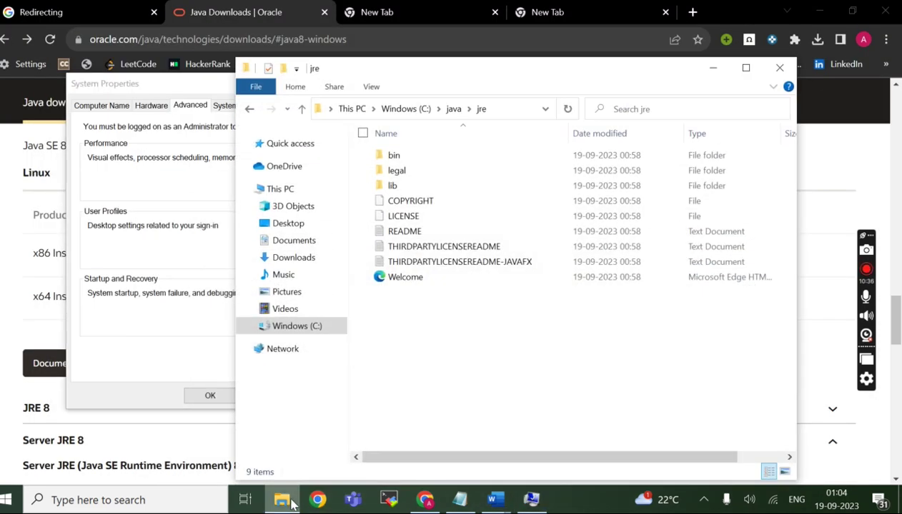
{"action": "left_click", "coordinate": [298, 261]}
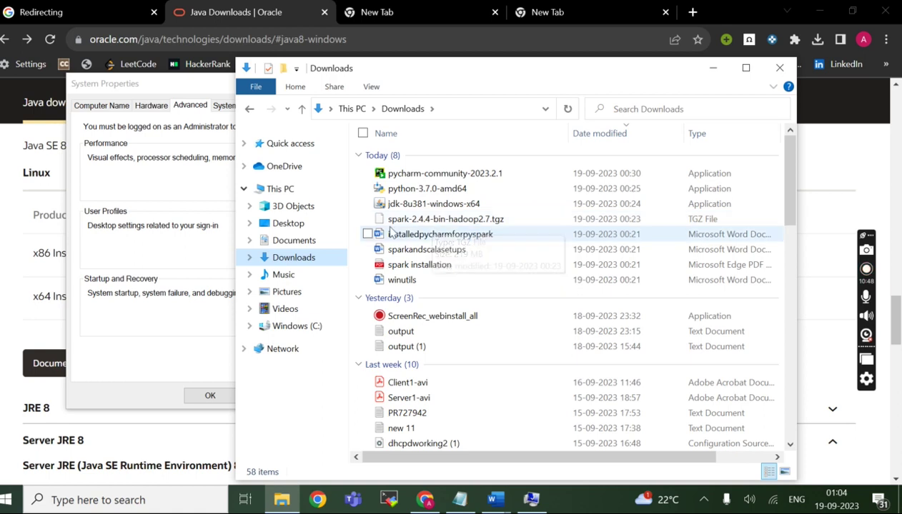
{"action": "right_click", "coordinate": [474, 224]}
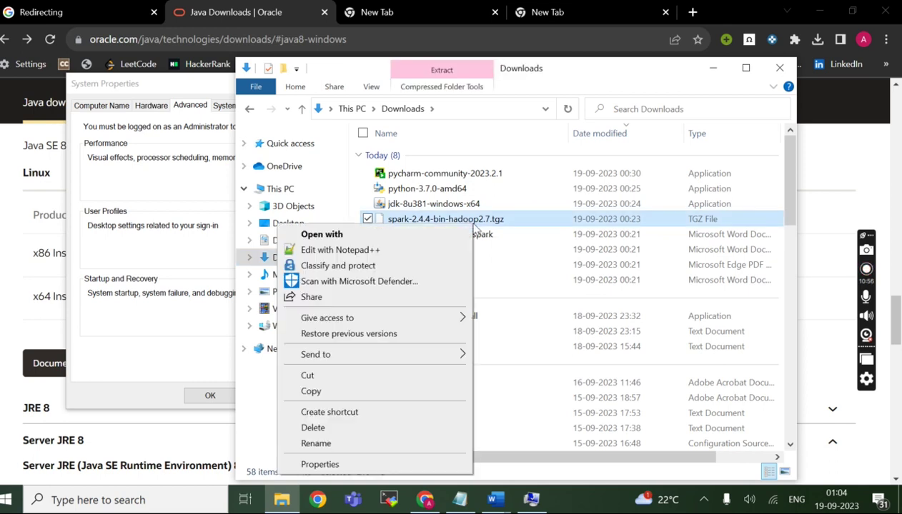
{"action": "mouse_move", "coordinate": [388, 358]}
Step: In Chrome, search for "winrar download" and open the official WinRAR download page
{"action": "left_click", "coordinate": [466, 7]}
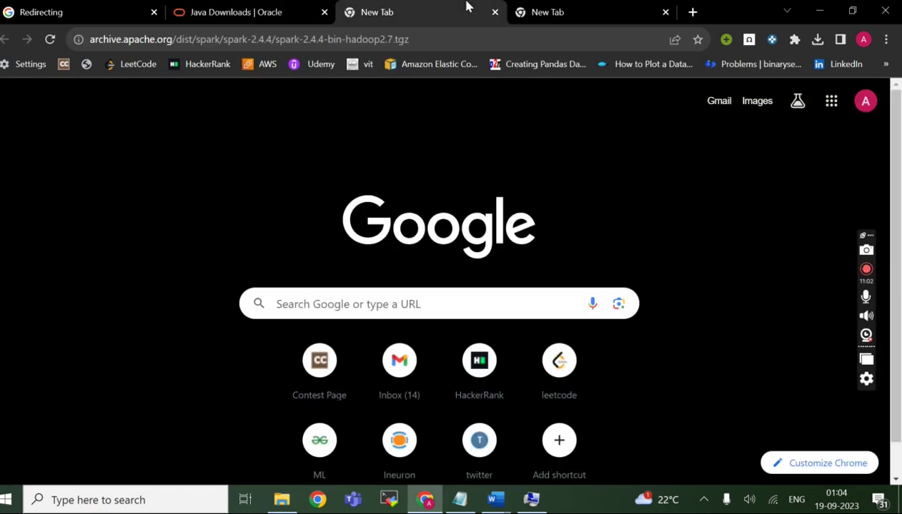
{"action": "left_click", "coordinate": [589, 11]}
{"action": "left_click", "coordinate": [446, 38]}
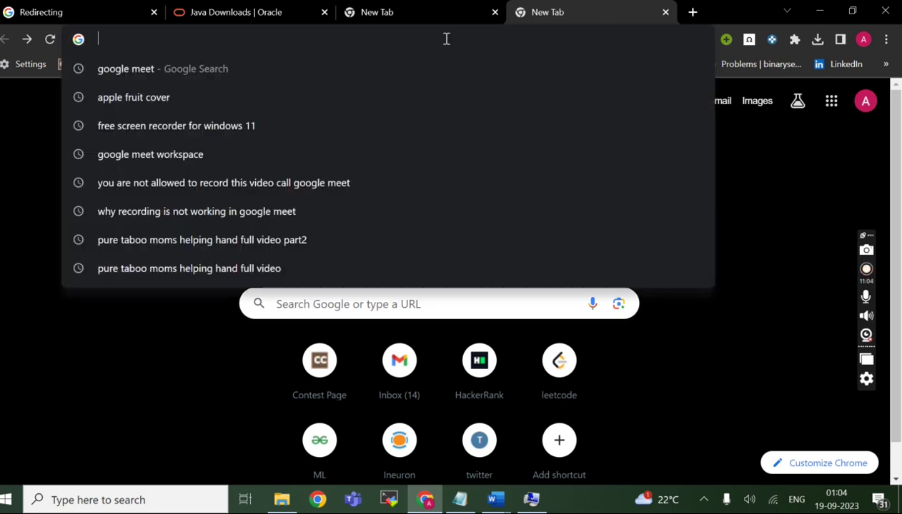
{"action": "type", "text": "winrar"}
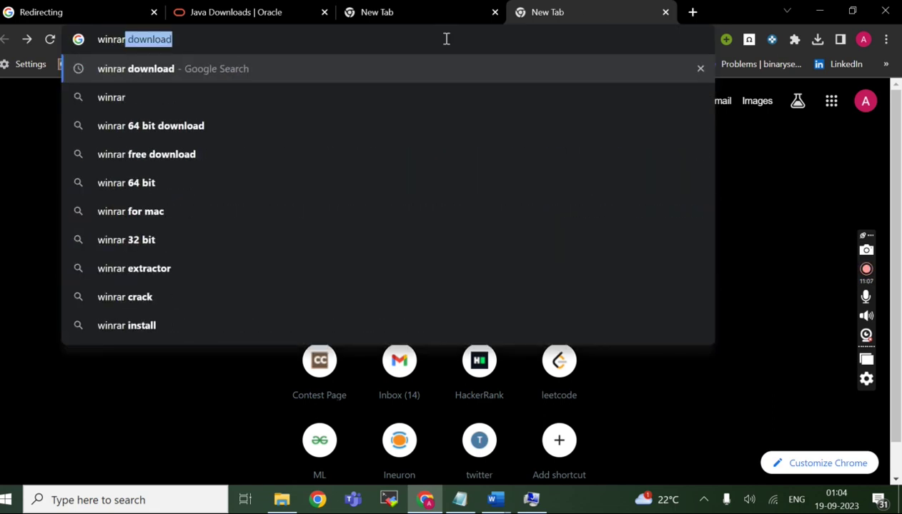
{"action": "key", "text": "Return"}
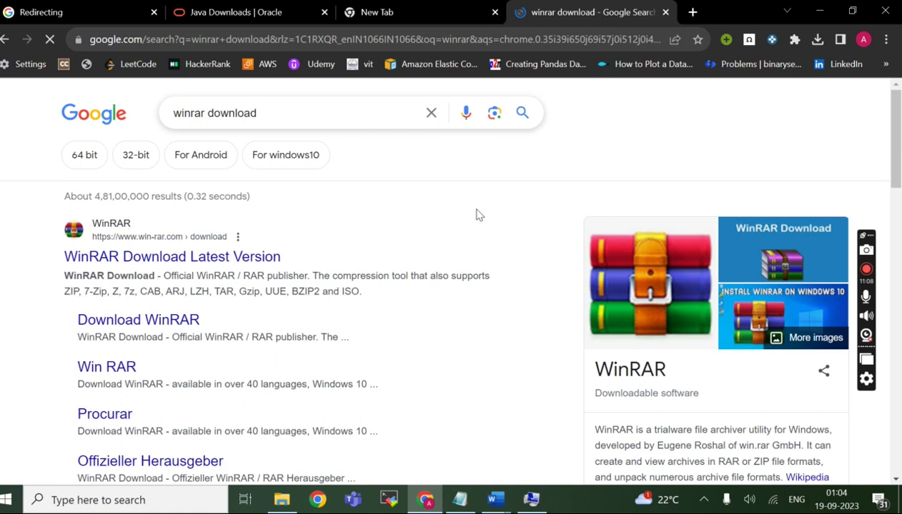
{"action": "left_click", "coordinate": [138, 257]}
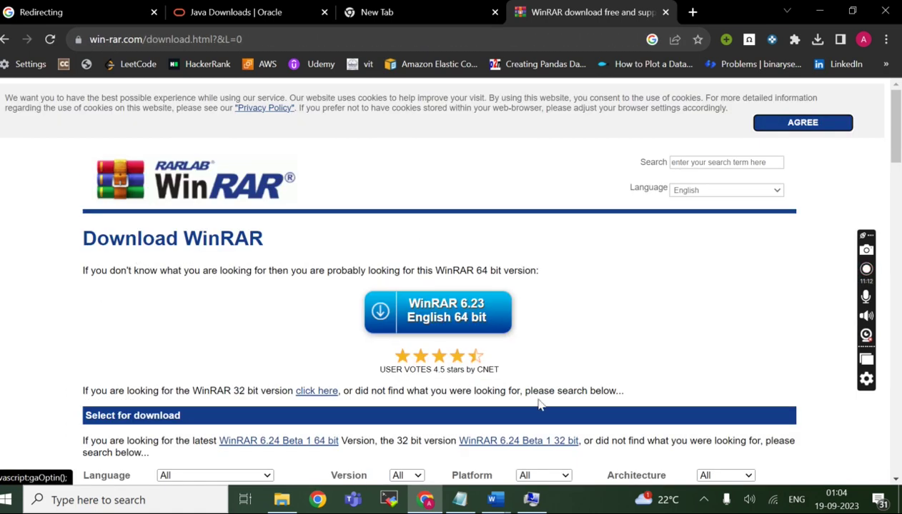
Step: Download WinRAR 6.23 English 64 bit and launch the winrar-x64-623.exe installer
{"action": "scroll", "coordinate": [515, 347], "scroll_direction": "down", "scroll_amount": 3}
{"action": "scroll", "coordinate": [515, 348], "scroll_direction": "down", "scroll_amount": 4}
{"action": "scroll", "coordinate": [516, 348], "scroll_direction": "up", "scroll_amount": 1}
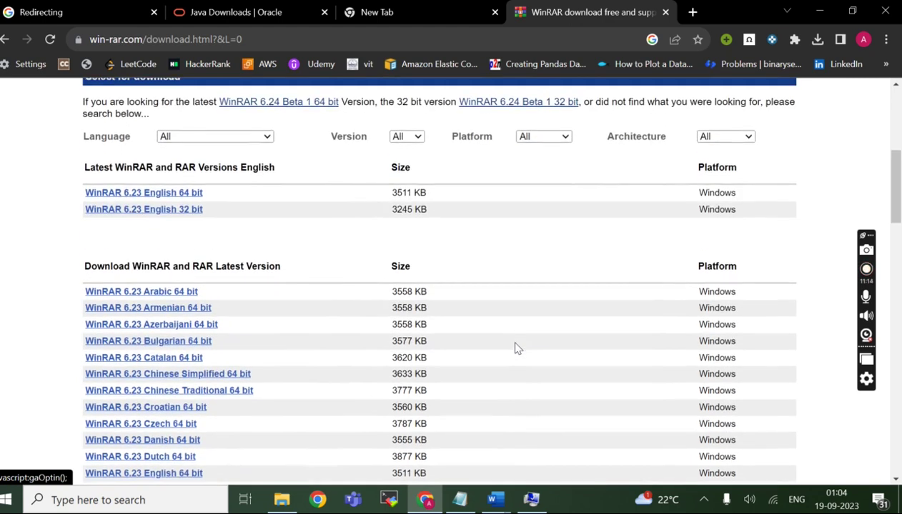
{"action": "left_click", "coordinate": [110, 200]}
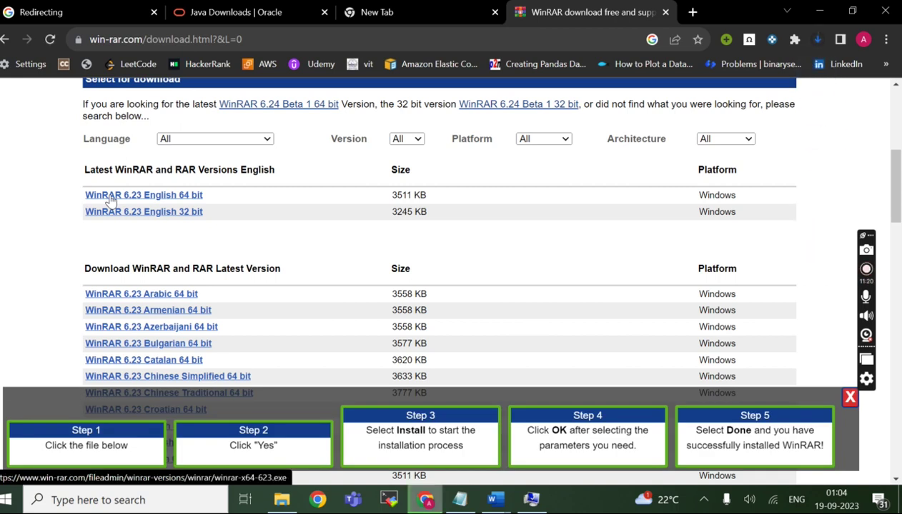
{"action": "left_click", "coordinate": [818, 39]}
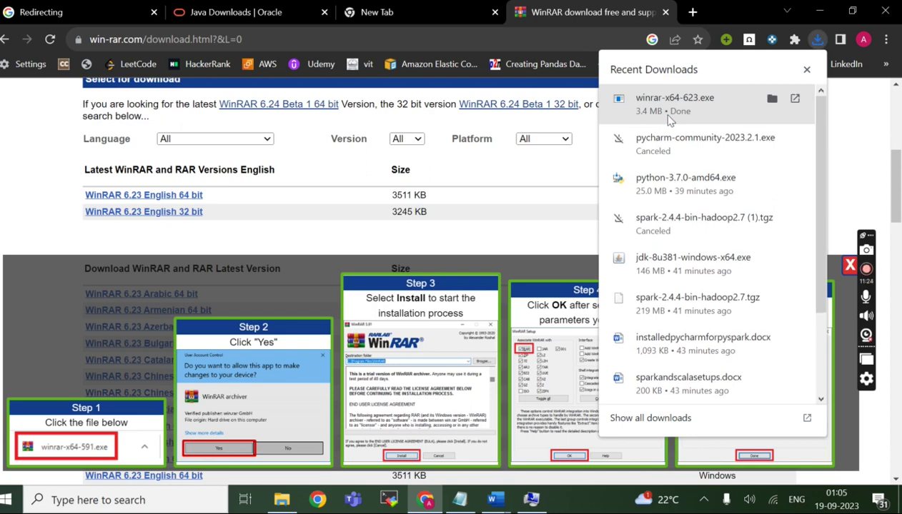
{"action": "left_click", "coordinate": [669, 107]}
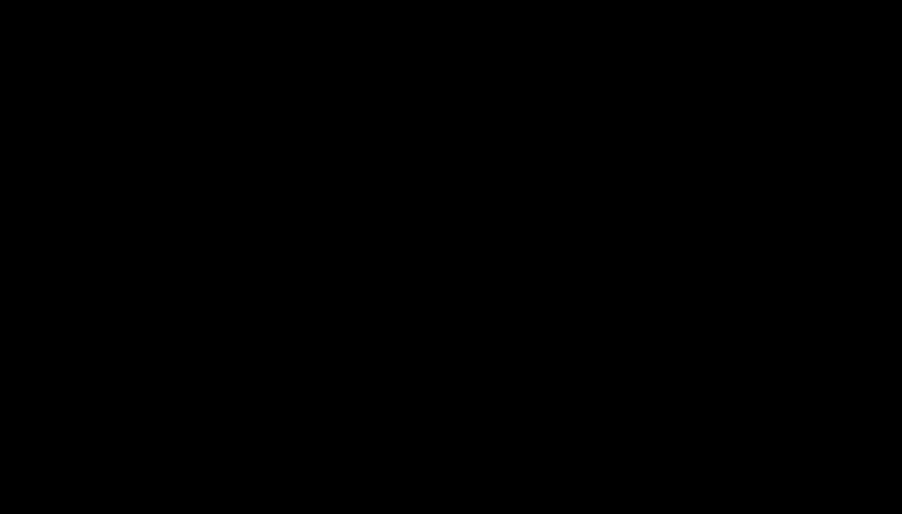
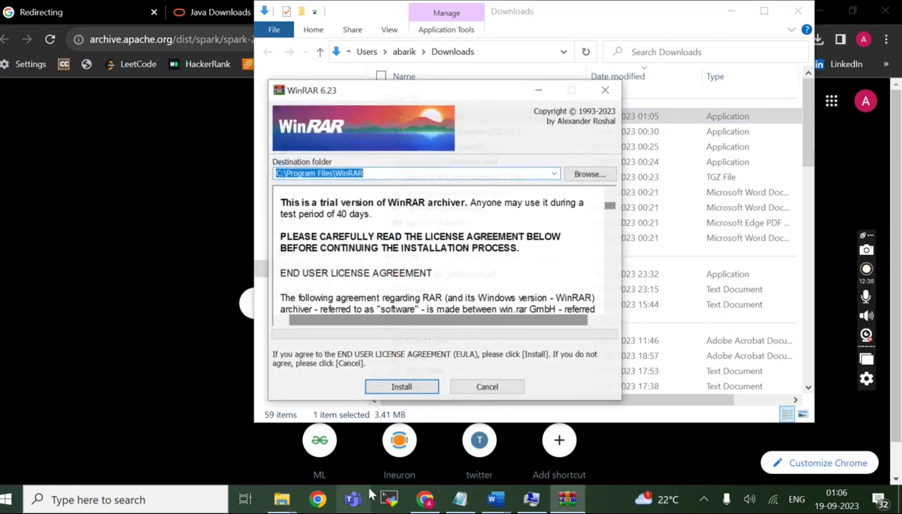
Step: Install WinRAR in C:\Program Files\WinRAR, keeping the default file associations and shell integration, and finish the setup
{"action": "scroll", "coordinate": [347, 299], "scroll_direction": "down", "scroll_amount": 10}
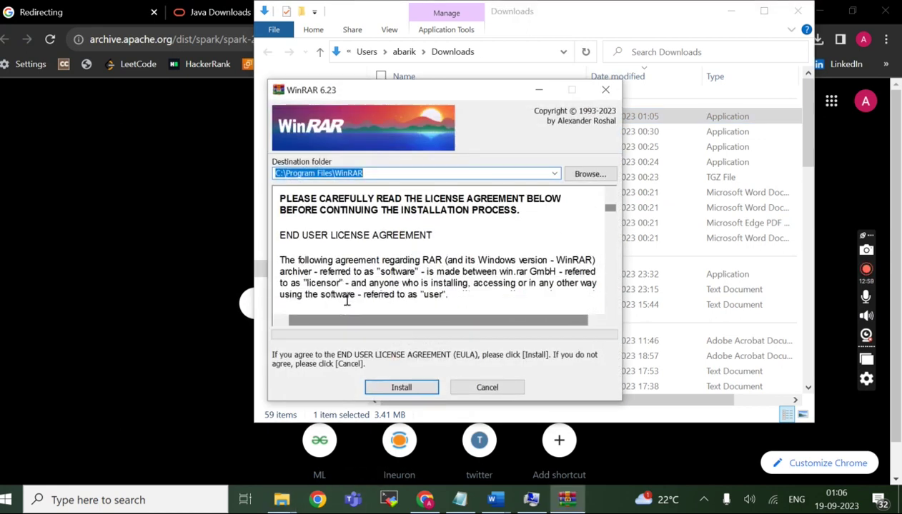
{"action": "scroll", "coordinate": [346, 300], "scroll_direction": "down", "scroll_amount": 1}
{"action": "left_click", "coordinate": [393, 387]}
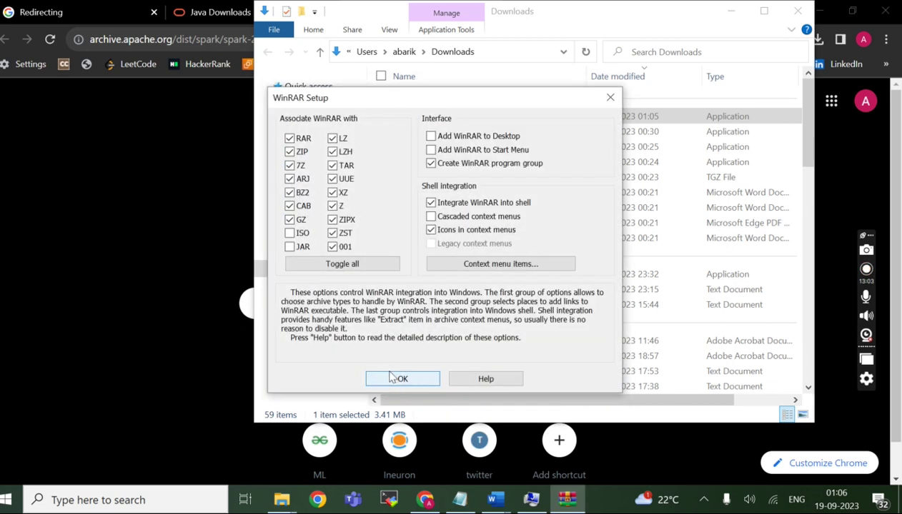
{"action": "left_click", "coordinate": [393, 379]}
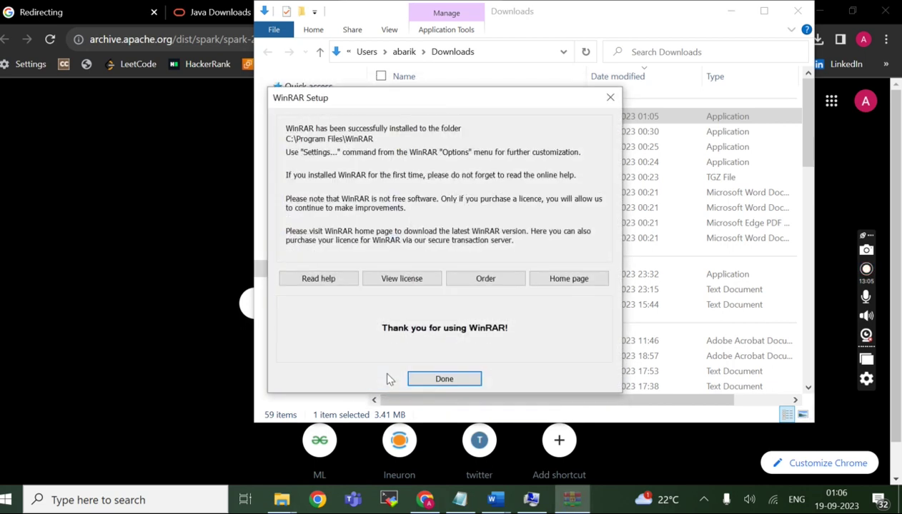
{"action": "left_click", "coordinate": [433, 379]}
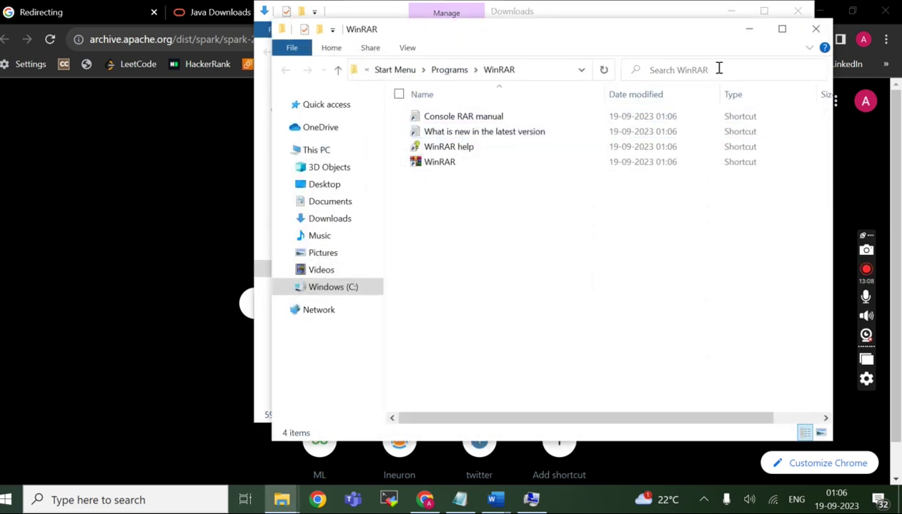
Step: Close the WinRAR shortcuts window and check the contents of New folder (2) on the C: drive
{"action": "left_click", "coordinate": [816, 30]}
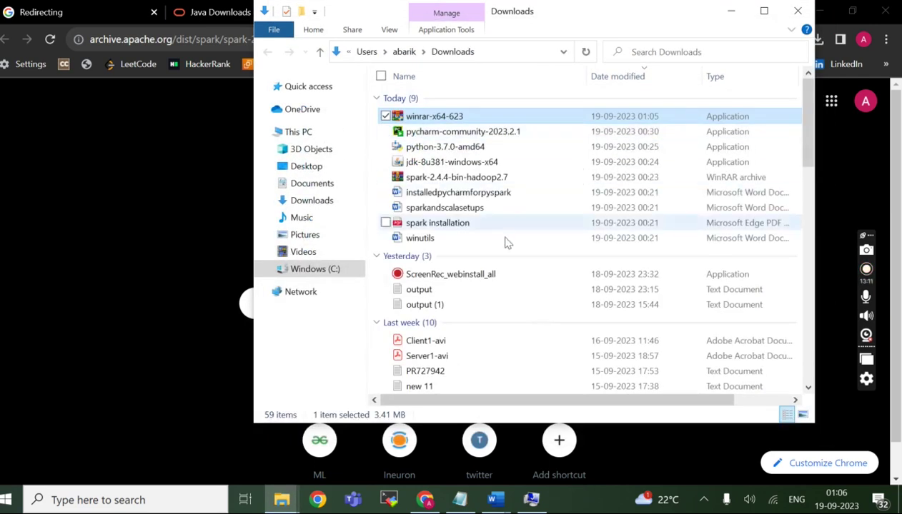
{"action": "left_click", "coordinate": [443, 183]}
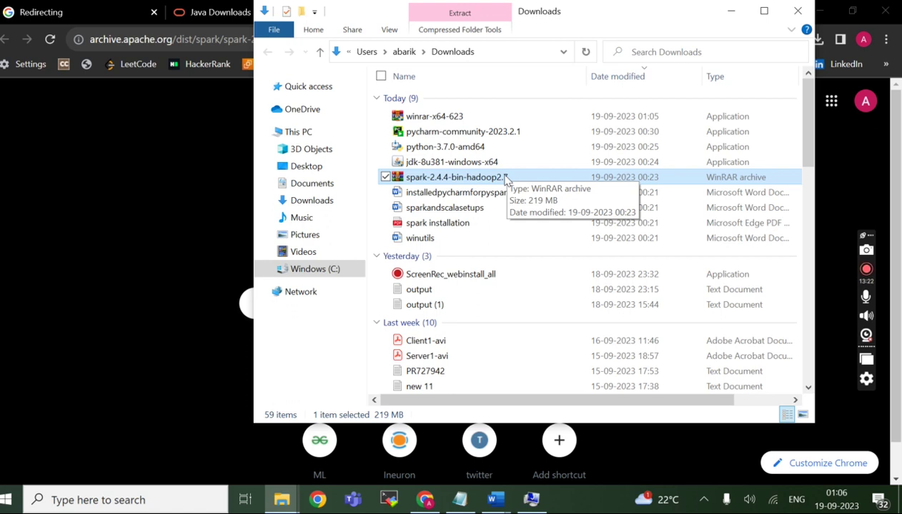
{"action": "left_click", "coordinate": [345, 276]}
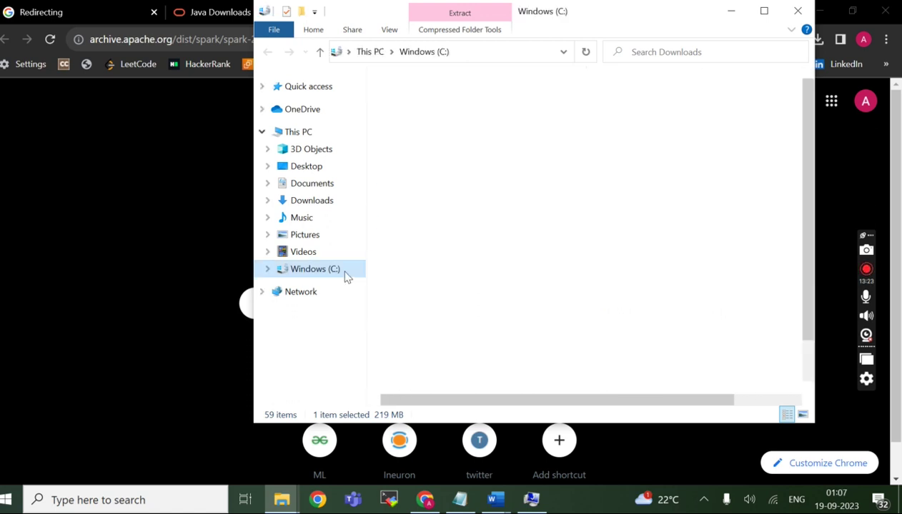
{"action": "left_click", "coordinate": [473, 47]}
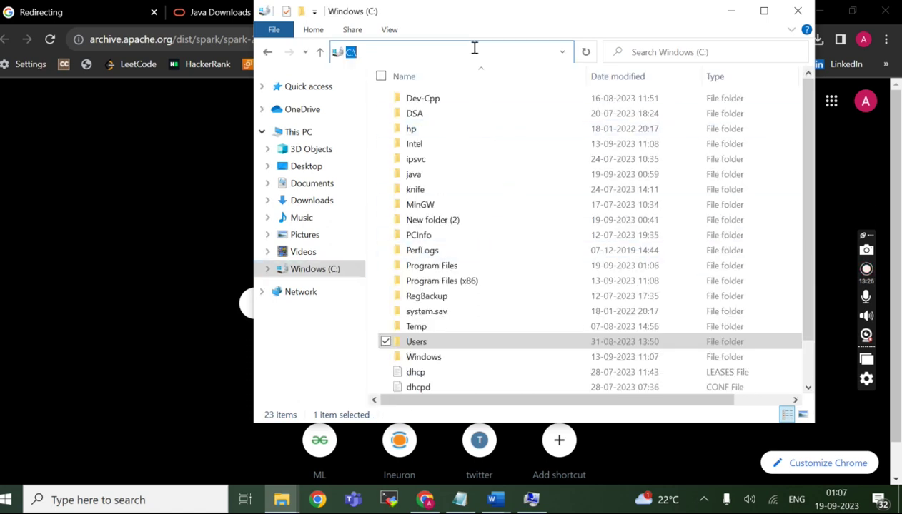
{"action": "left_click", "coordinate": [567, 133]}
{"action": "left_click", "coordinate": [450, 224]}
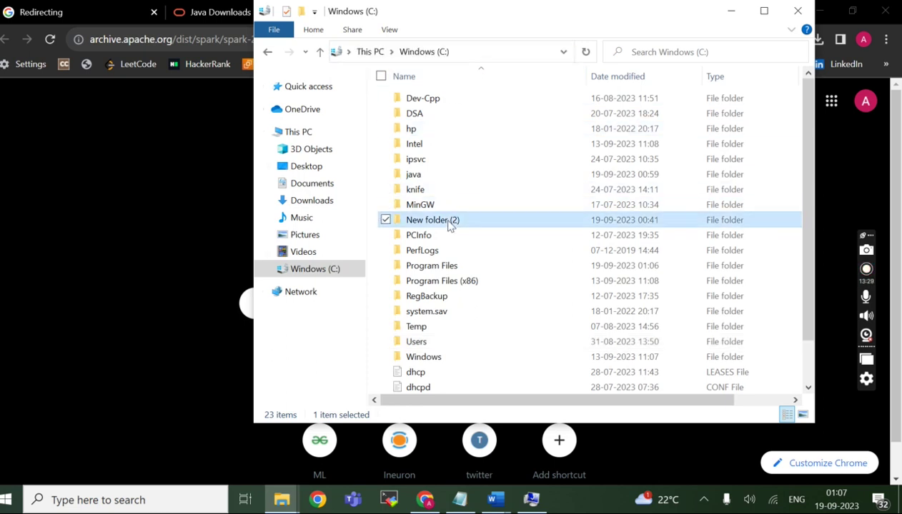
{"action": "double_click", "coordinate": [450, 225]}
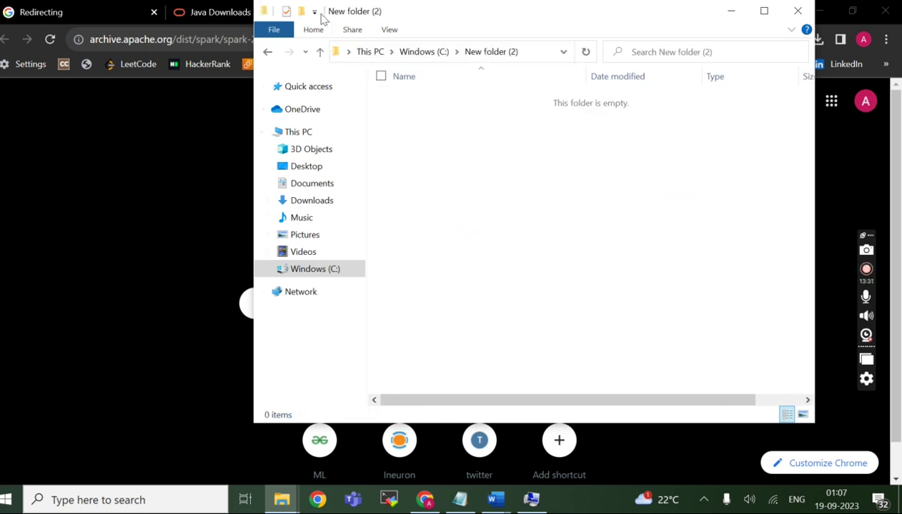
{"action": "left_click", "coordinate": [319, 54]}
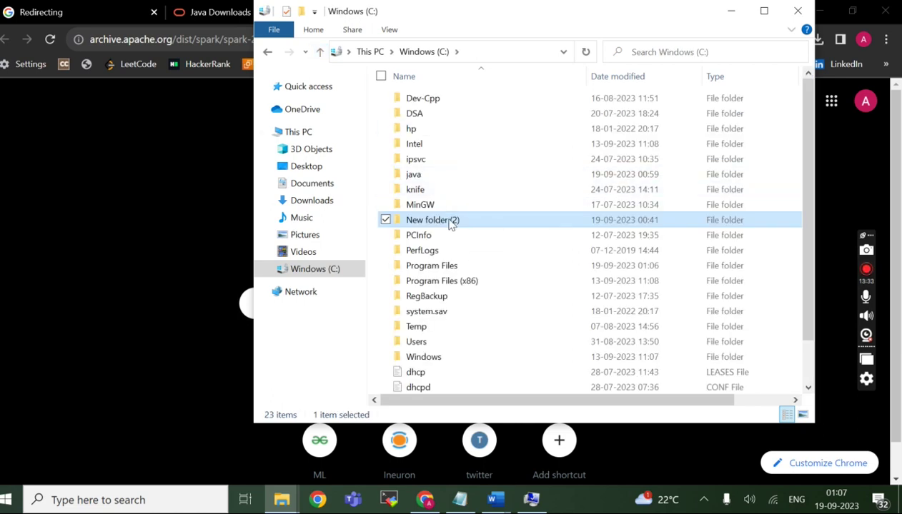
Step: Rename New folder (2) on the C: drive to spark
{"action": "right_click", "coordinate": [451, 224]}
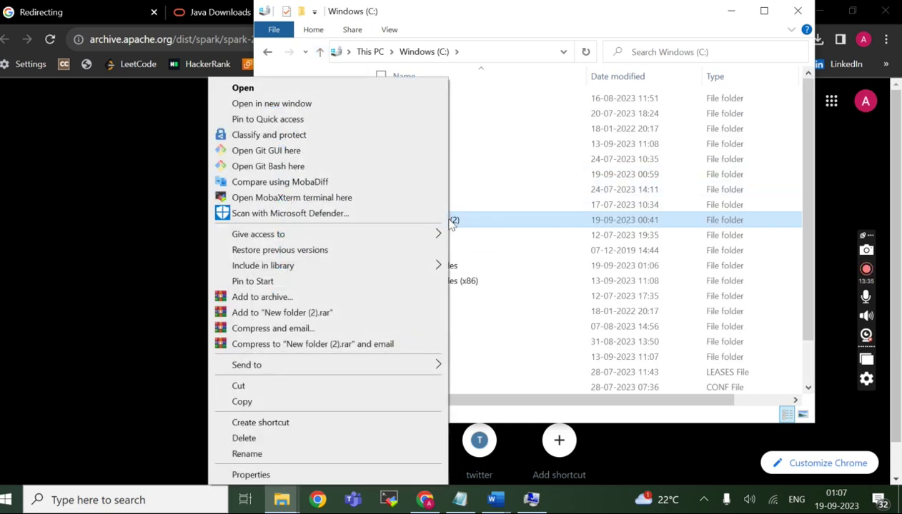
{"action": "left_click", "coordinate": [287, 454]}
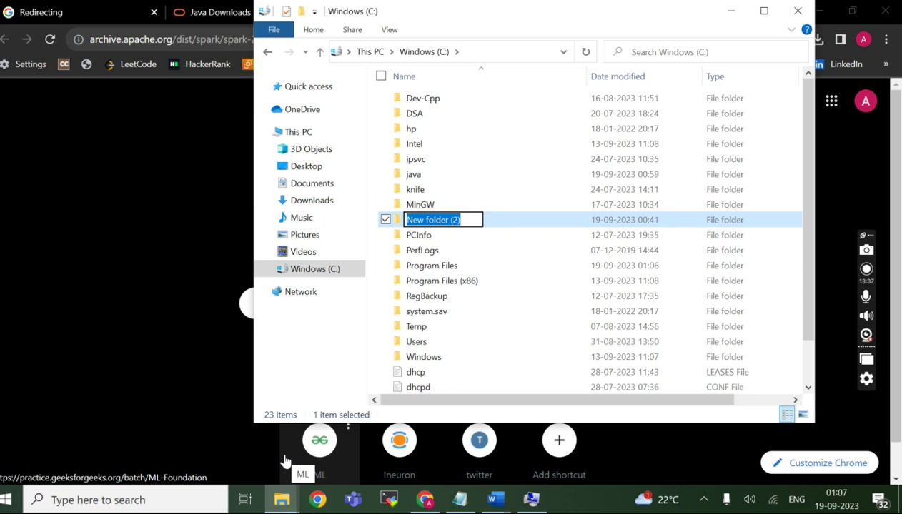
{"action": "key", "text": "BackSpace"}
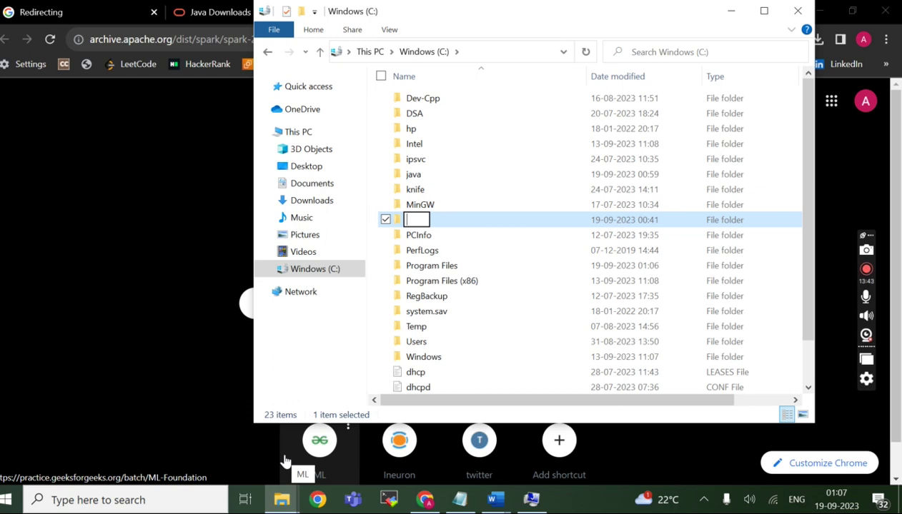
{"action": "type", "text": "spark"}
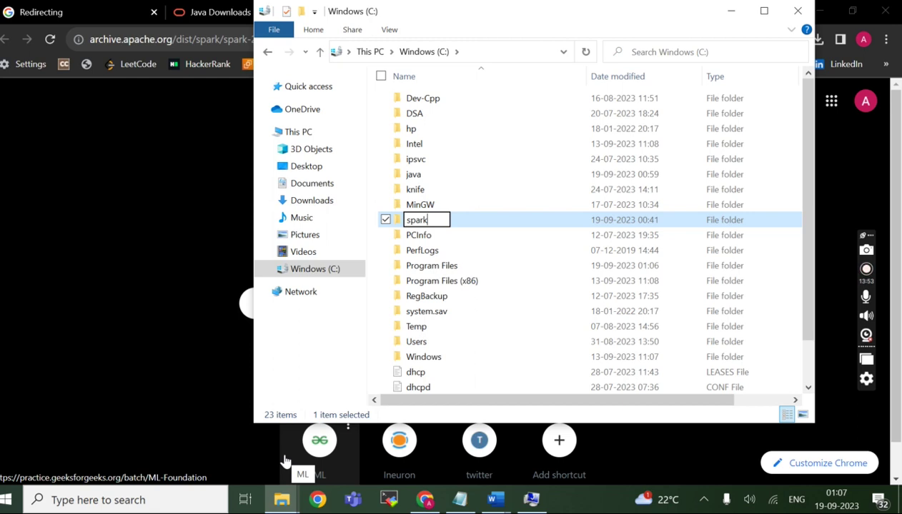
{"action": "key", "text": "Return"}
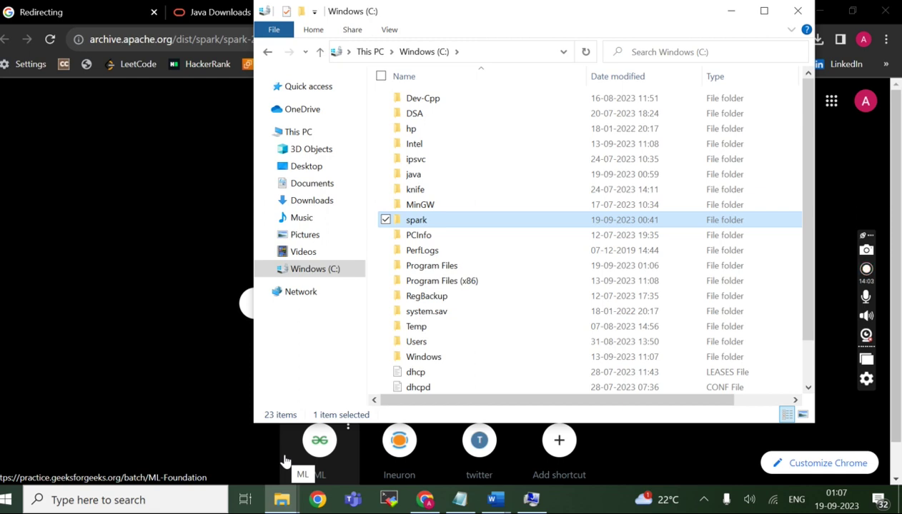
Step: Move the spark-2.4.4-bin-hadoop2.7 archive from Downloads into C:\spark
{"action": "double_click", "coordinate": [432, 223]}
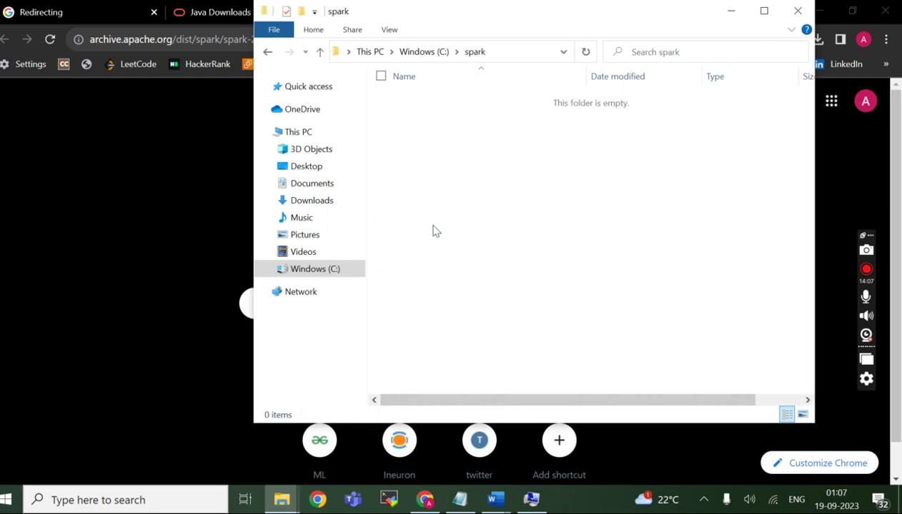
{"action": "left_click", "coordinate": [313, 203]}
{"action": "left_click", "coordinate": [469, 183]}
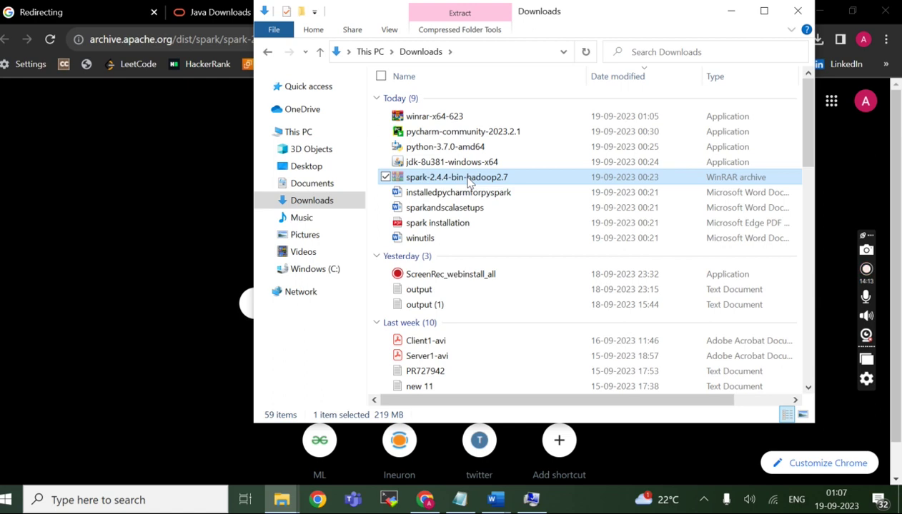
{"action": "left_click", "coordinate": [328, 268]}
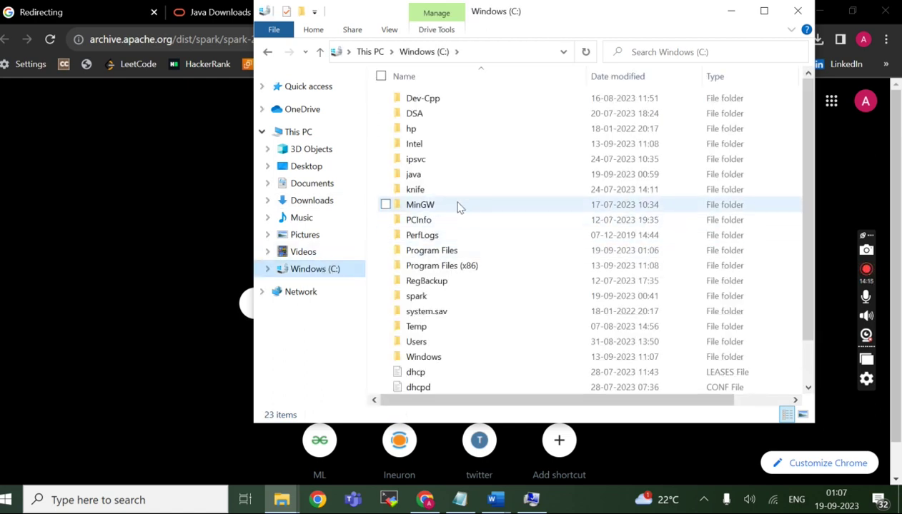
{"action": "double_click", "coordinate": [433, 296]}
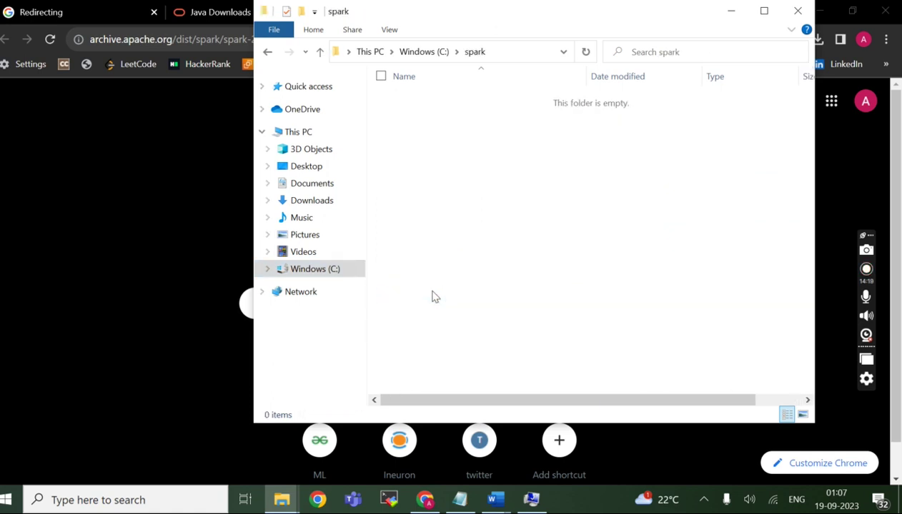
{"action": "key", "text": "ctrl+v"}
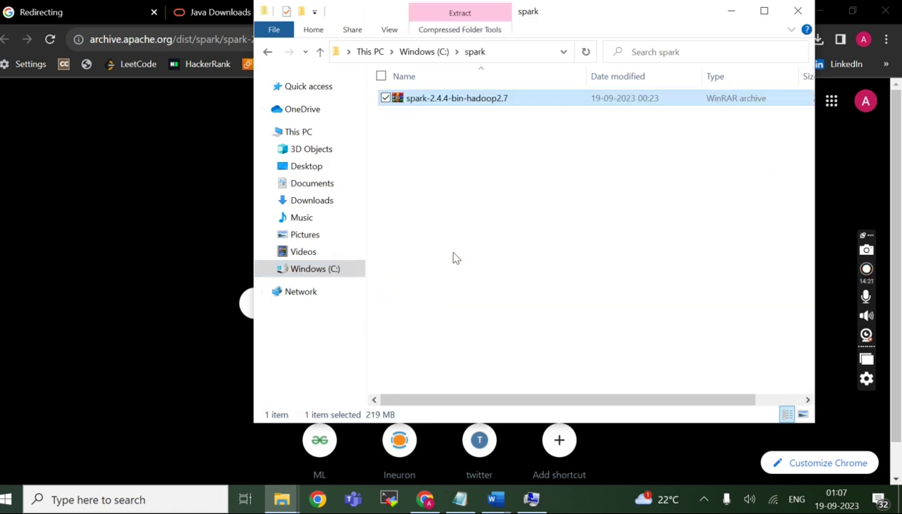
Step: Extract the spark-2.4.4-bin-hadoop2.7 archive directly into C:\spark and delete the archive file
{"action": "right_click", "coordinate": [479, 99]}
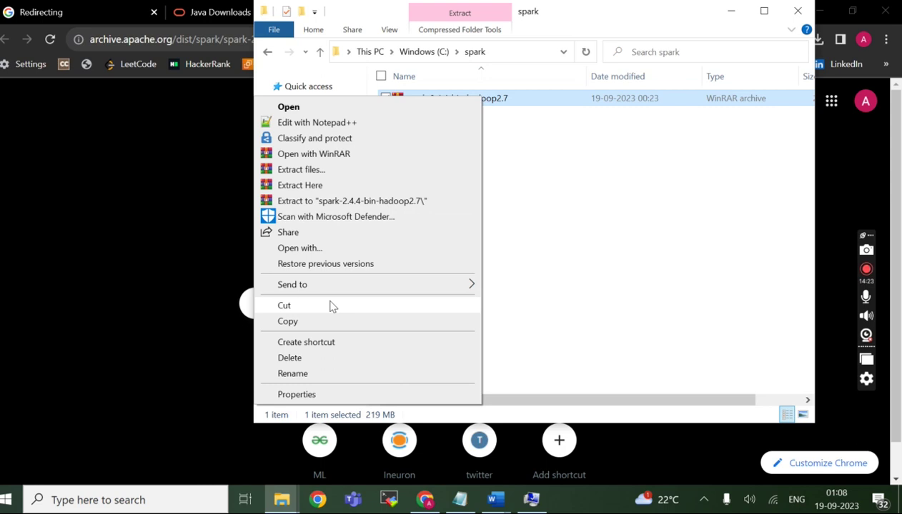
{"action": "left_click", "coordinate": [317, 187]}
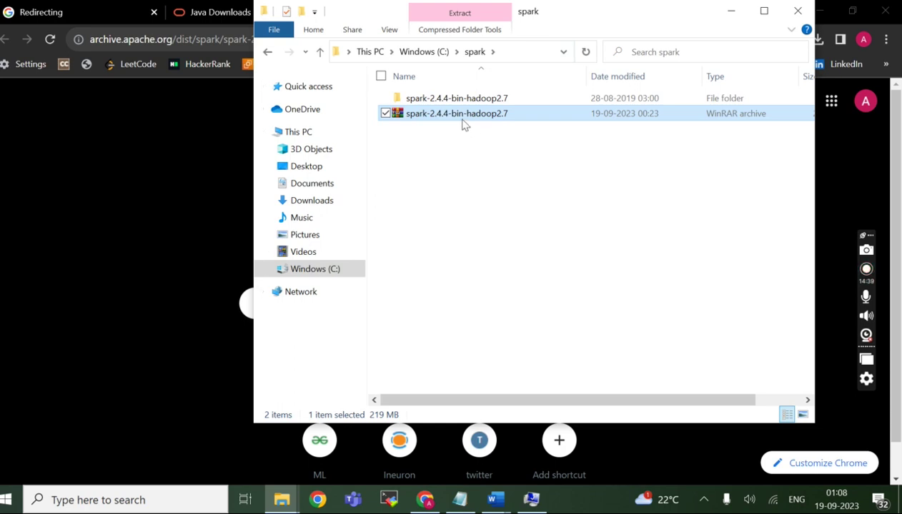
{"action": "left_click", "coordinate": [482, 193]}
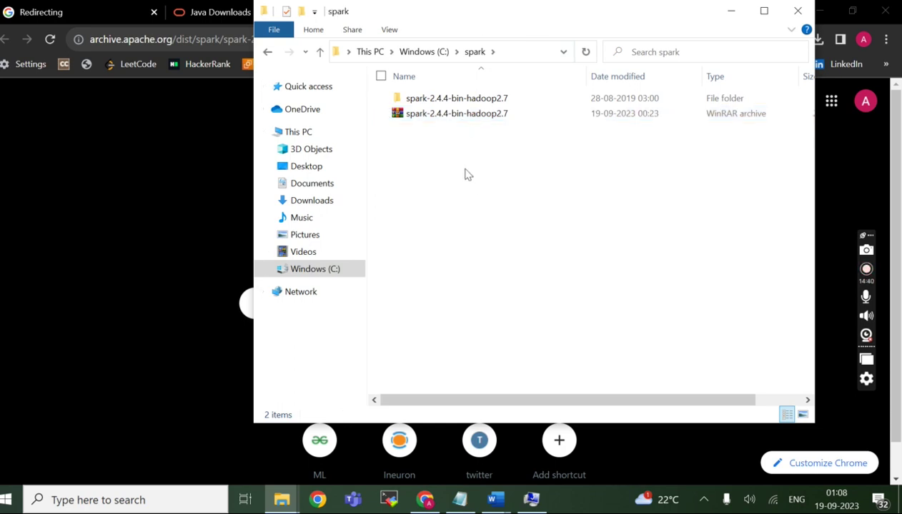
{"action": "left_click", "coordinate": [434, 121]}
{"action": "key", "text": "Delete"}
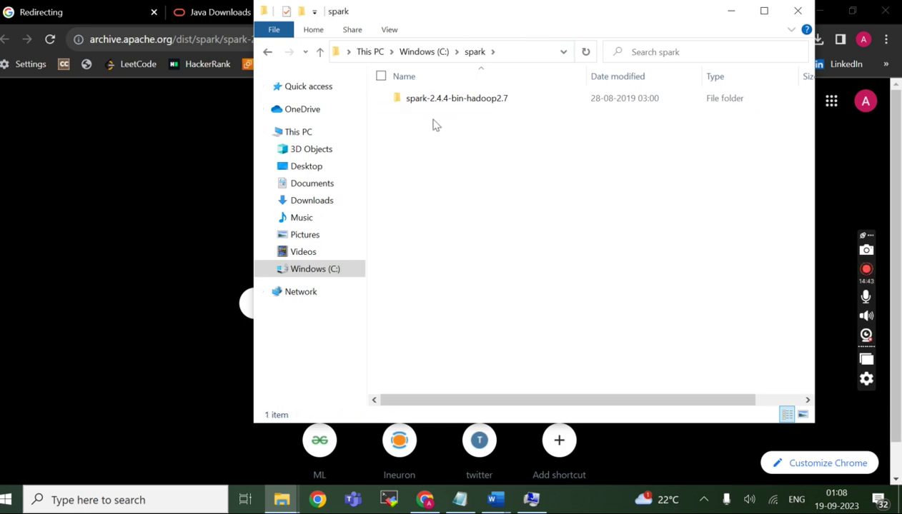
Step: Move all files and folders from the extracted spark-2.4.4-bin-hadoop2.7 folder up into C:\spark
{"action": "double_click", "coordinate": [454, 105]}
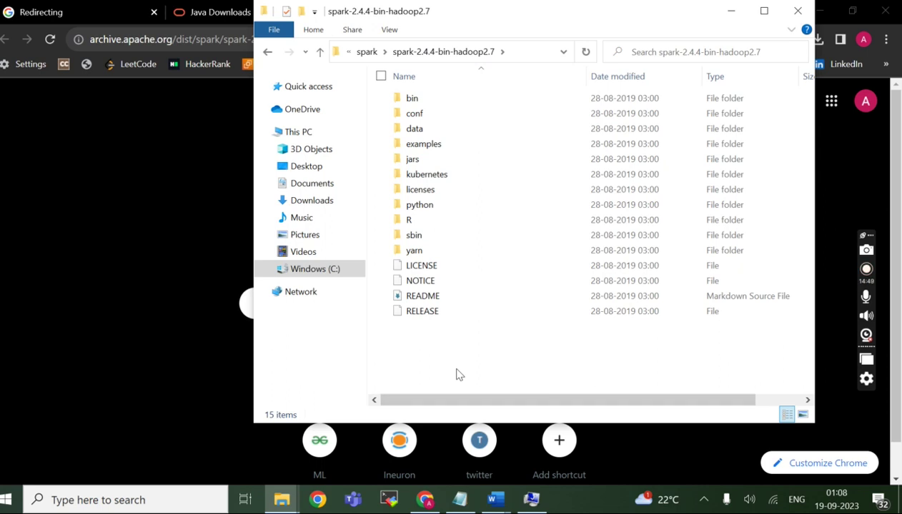
{"action": "key", "text": "ctrl+a"}
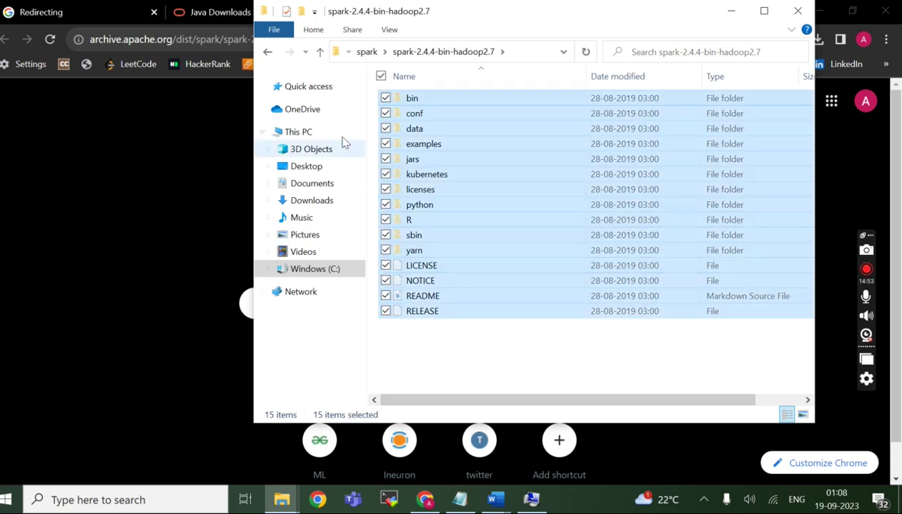
{"action": "left_click", "coordinate": [320, 54]}
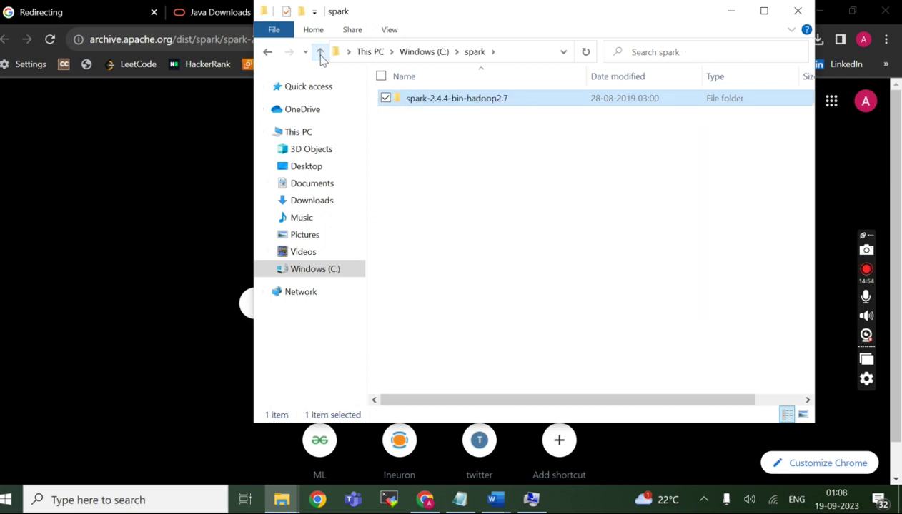
{"action": "left_click", "coordinate": [433, 211]}
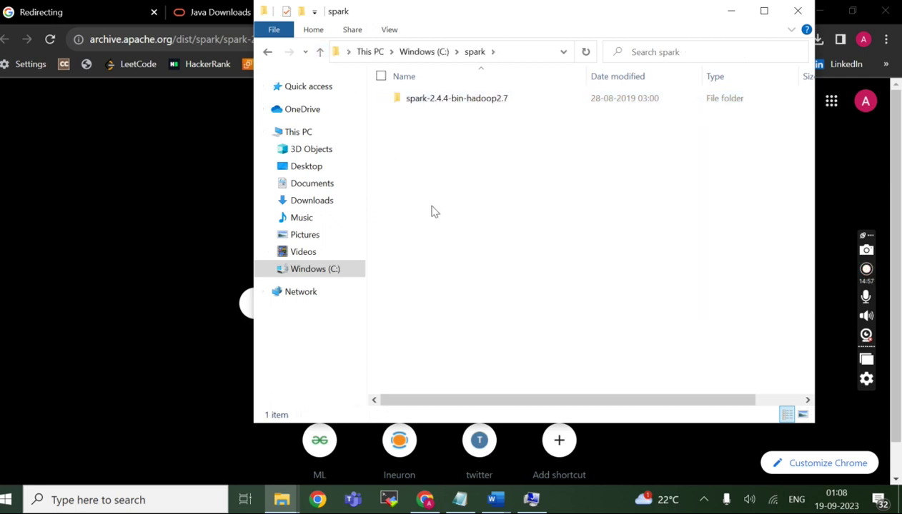
{"action": "key", "text": "ctrl+v"}
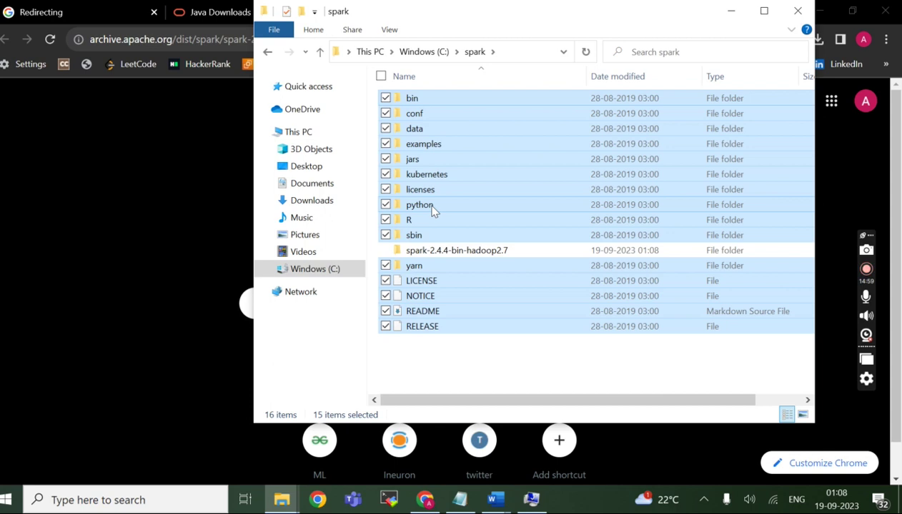
Step: Delete the leftover spark-2.4.4-bin-hadoop2.7 folder after checking its contents, and reopen C:\spark from the C: drive
{"action": "left_click", "coordinate": [450, 352]}
{"action": "double_click", "coordinate": [455, 250]}
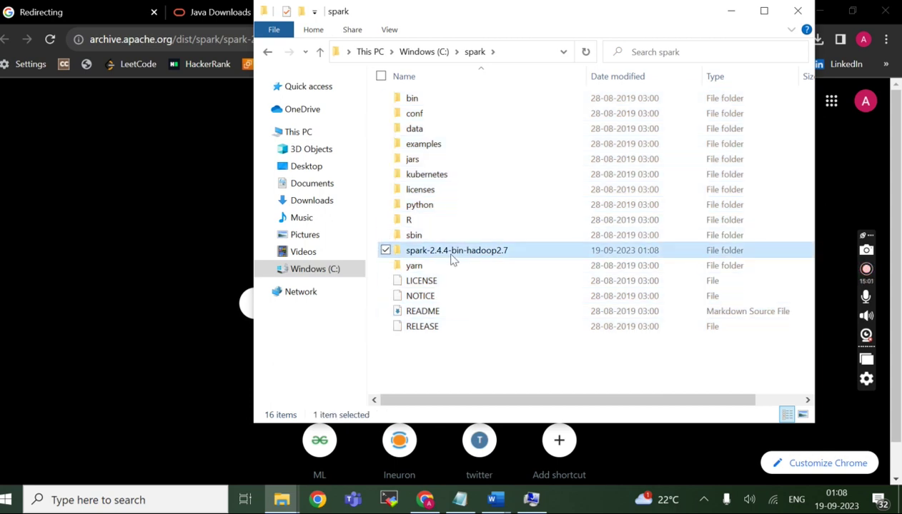
{"action": "left_click", "coordinate": [319, 54]}
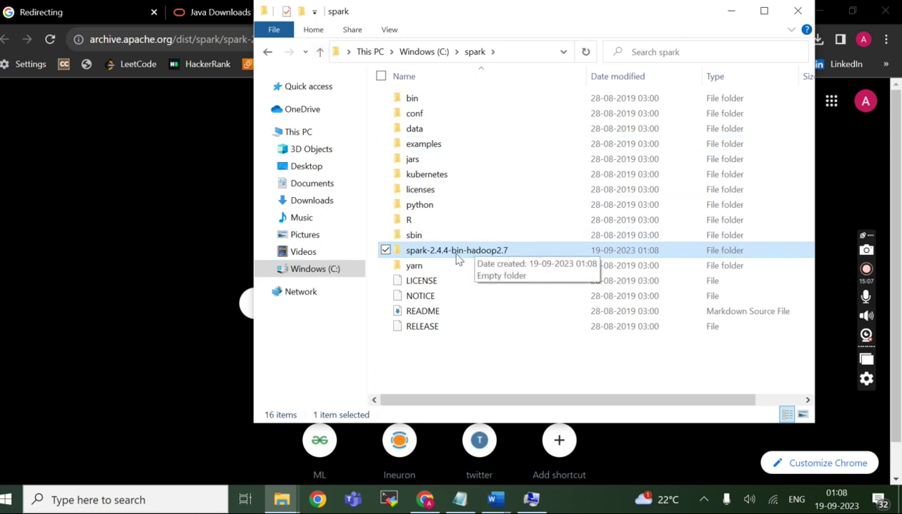
{"action": "key", "text": "Delete"}
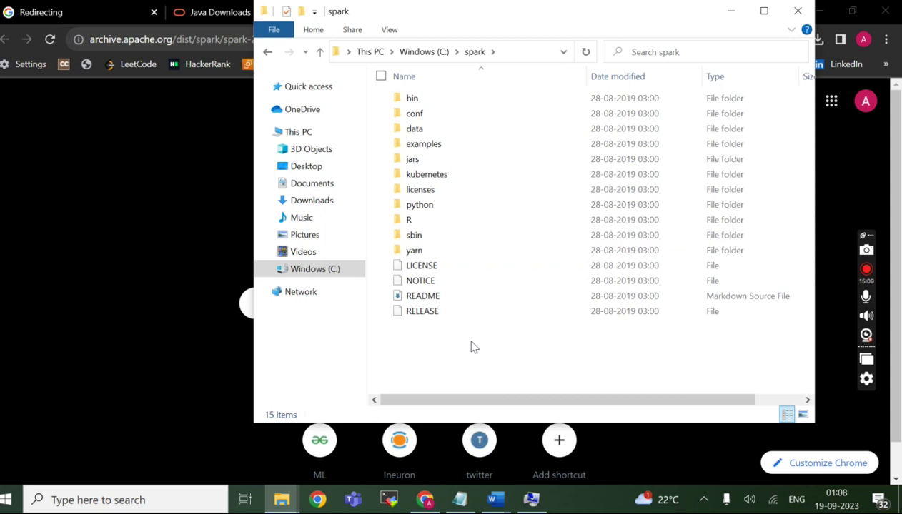
{"action": "left_click", "coordinate": [322, 53]}
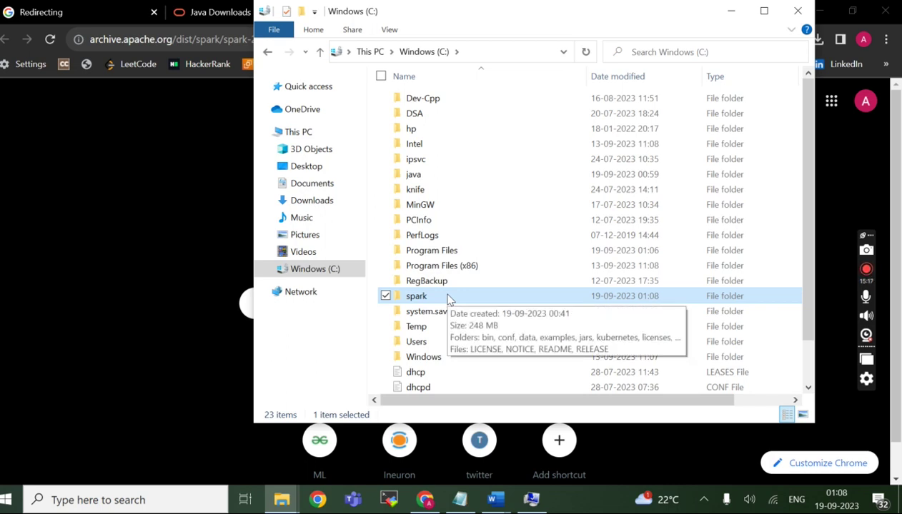
{"action": "double_click", "coordinate": [433, 297]}
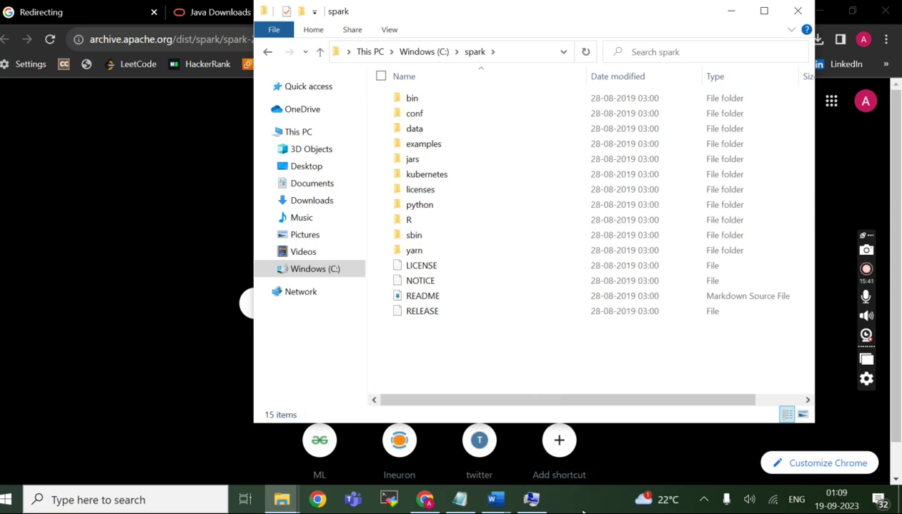
Step: Open the environment variables in System Properties and start a new system variable named SPARK_HOME
{"action": "left_click", "coordinate": [529, 500]}
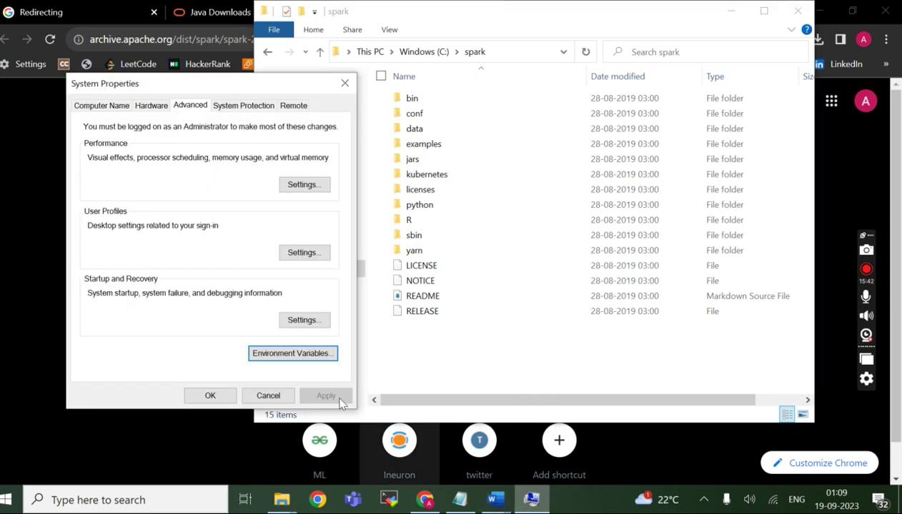
{"action": "left_click", "coordinate": [288, 354]}
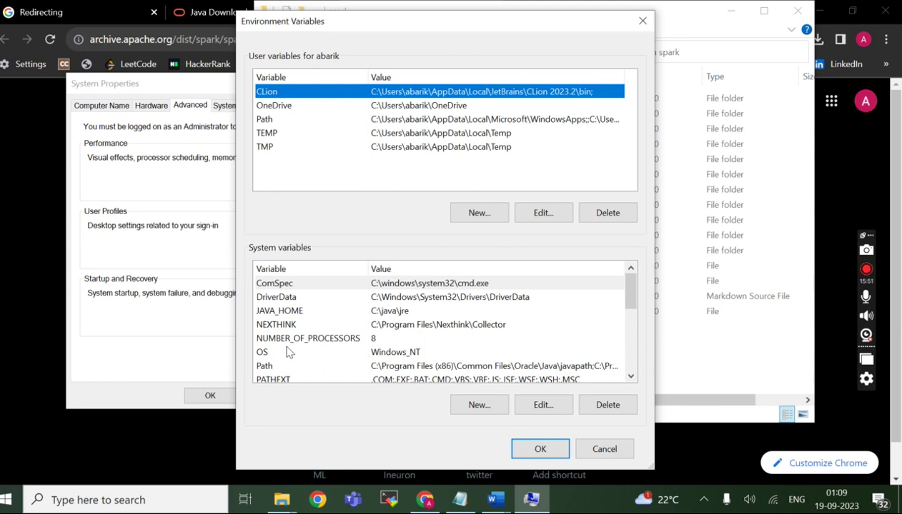
{"action": "left_click", "coordinate": [294, 339]}
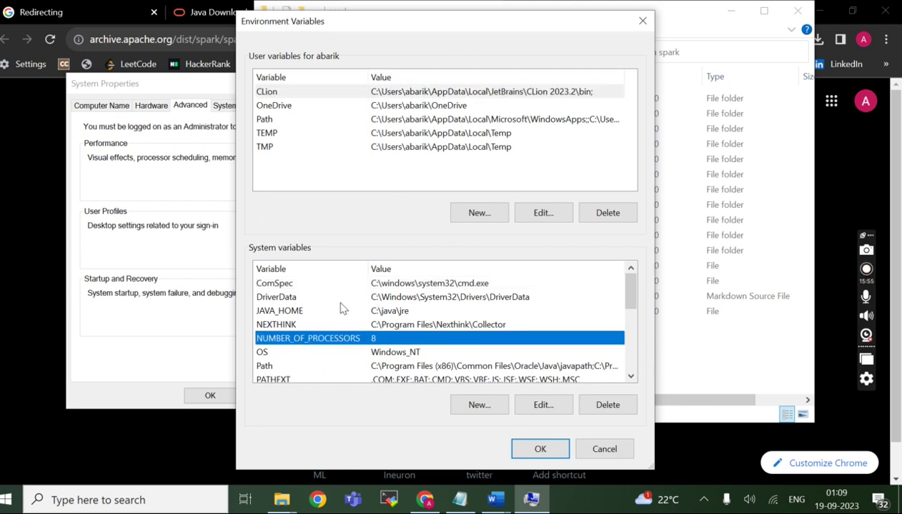
{"action": "left_click", "coordinate": [471, 411]}
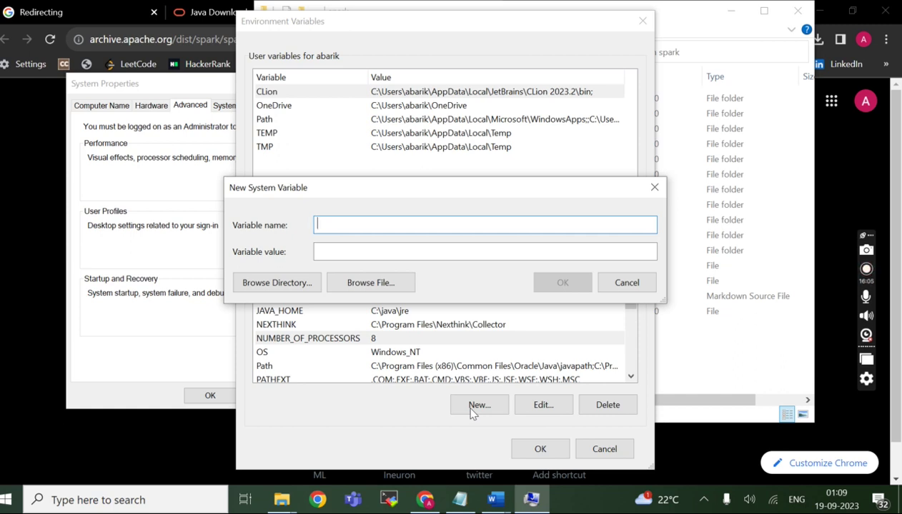
{"action": "type", "text": "SPARK_HOME"}
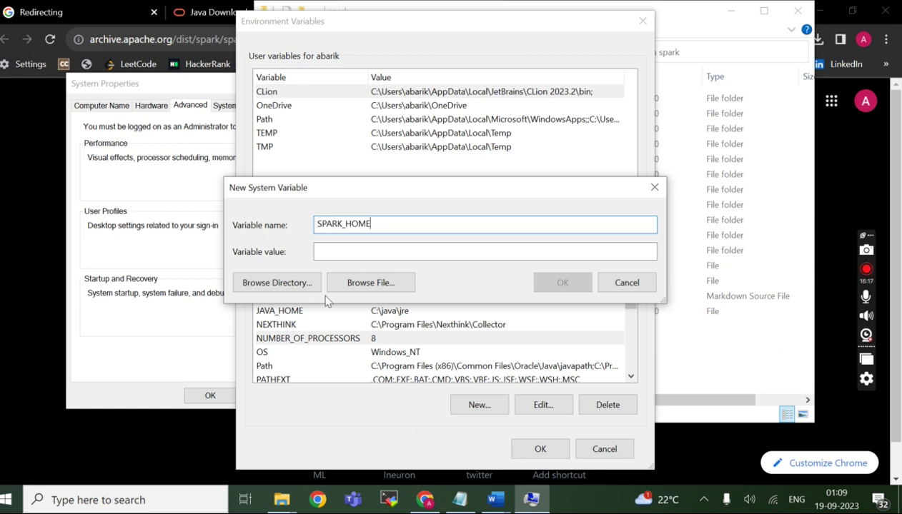
Step: Copy the spark folder's path from File Explorer, enter C:\spark as the SPARK_HOME value, and save the variable
{"action": "left_click", "coordinate": [281, 499]}
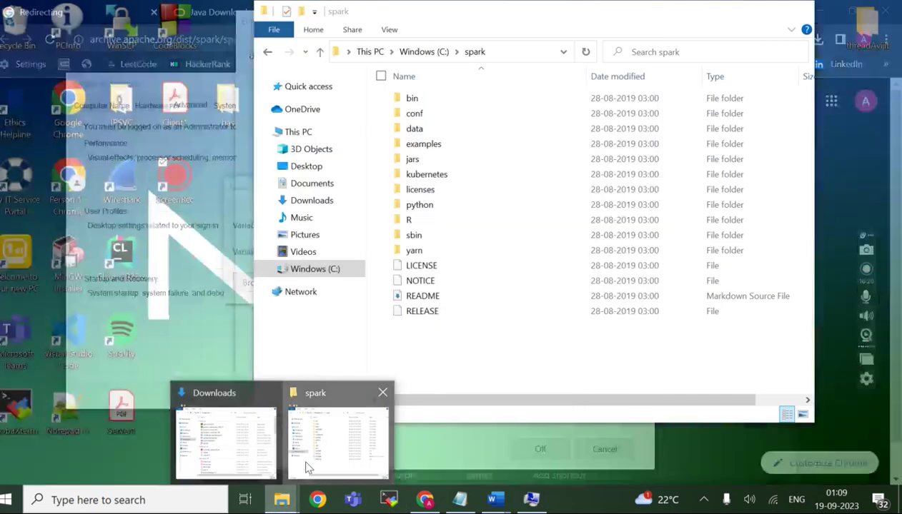
{"action": "left_click", "coordinate": [301, 472]}
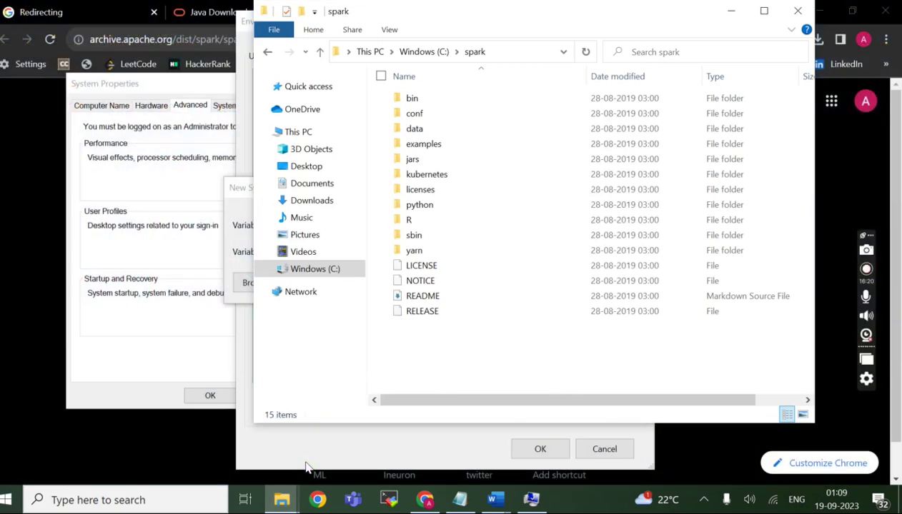
{"action": "left_click", "coordinate": [503, 61]}
{"action": "key", "text": "ctrl+c"}
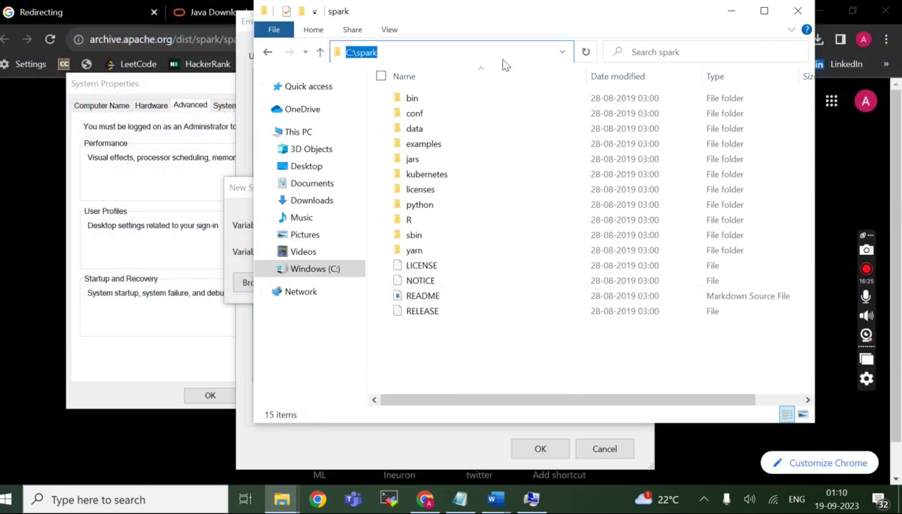
{"action": "left_click", "coordinate": [539, 504]}
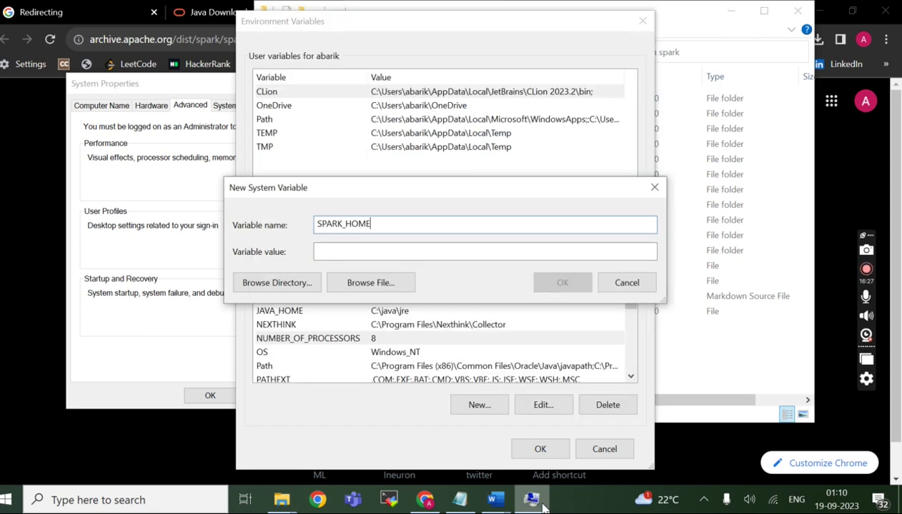
{"action": "left_click", "coordinate": [340, 250]}
{"action": "key", "text": "ctrl+v"}
{"action": "left_click", "coordinate": [561, 281]}
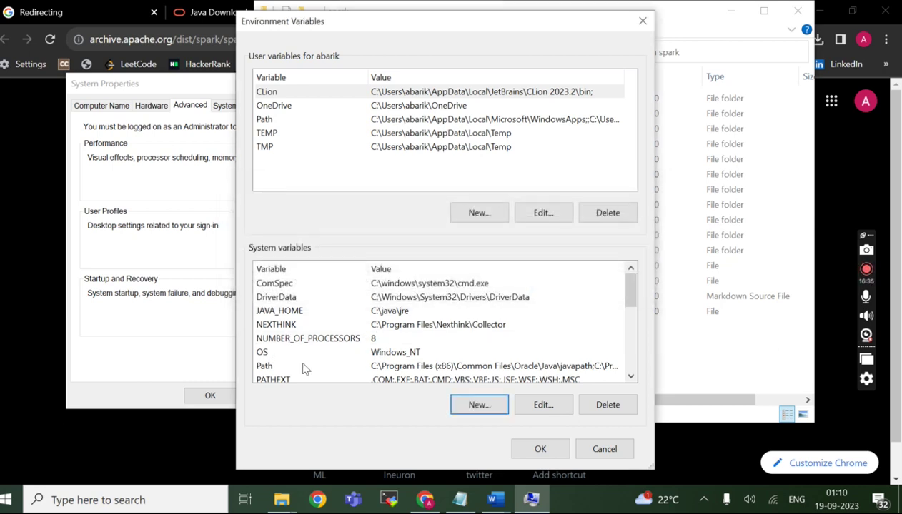
Step: Open the system Path variable for editing and add a new entry with the text SPARK_HOME
{"action": "scroll", "coordinate": [303, 368], "scroll_direction": "down", "scroll_amount": 5}
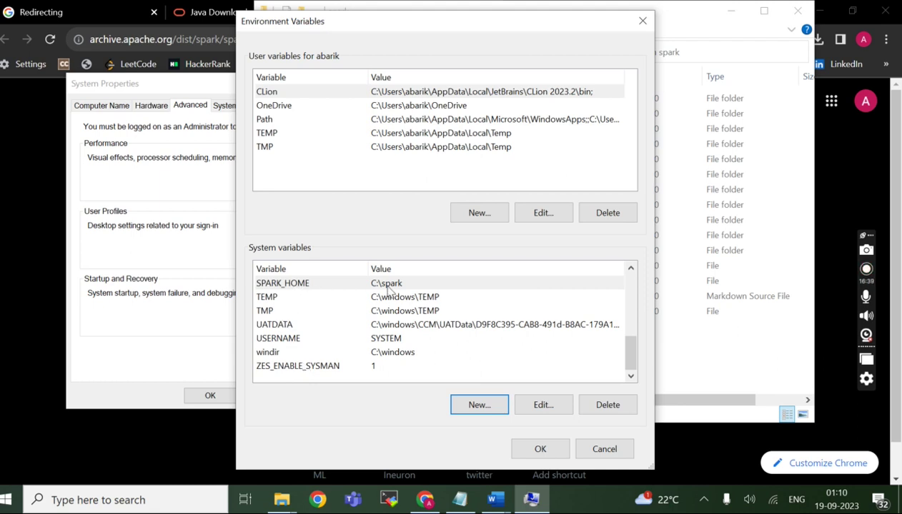
{"action": "scroll", "coordinate": [360, 312], "scroll_direction": "up", "scroll_amount": 1}
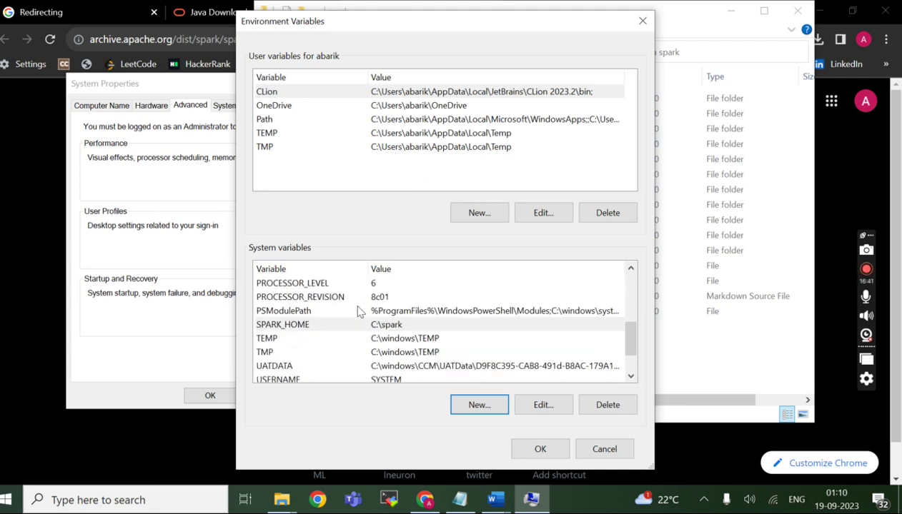
{"action": "scroll", "coordinate": [317, 332], "scroll_direction": "up", "scroll_amount": 2}
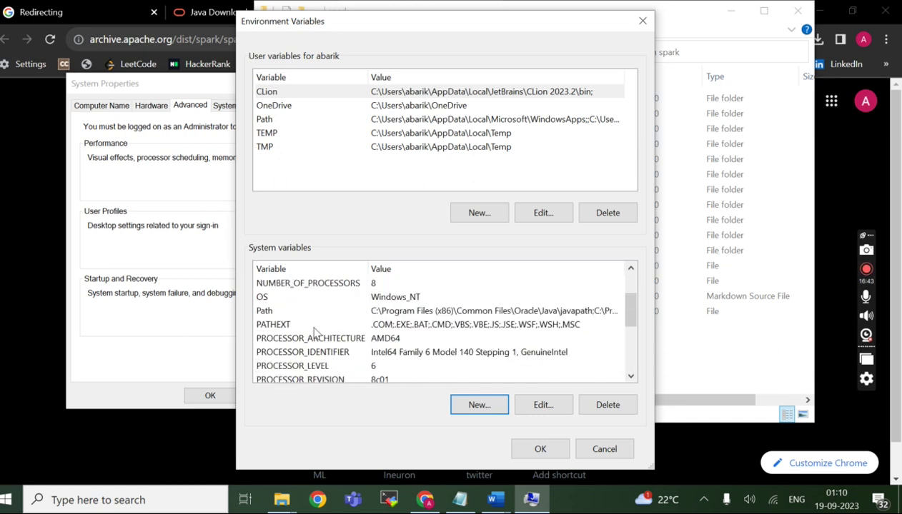
{"action": "left_click", "coordinate": [278, 312]}
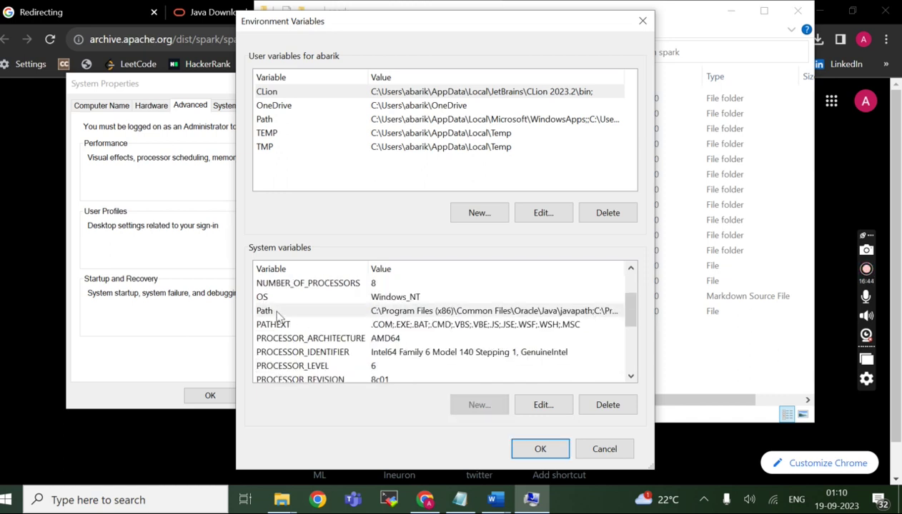
{"action": "left_click", "coordinate": [543, 405]}
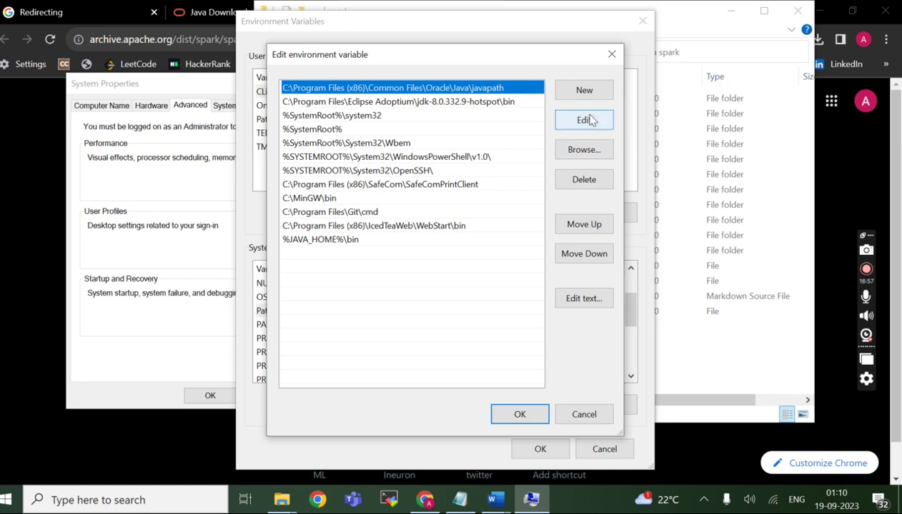
{"action": "left_click", "coordinate": [584, 93]}
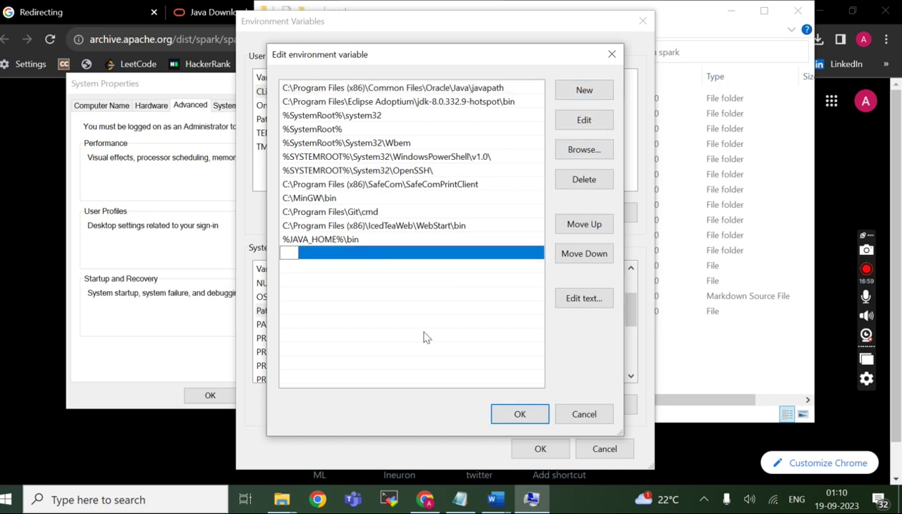
{"action": "type", "text": "SPAR"}
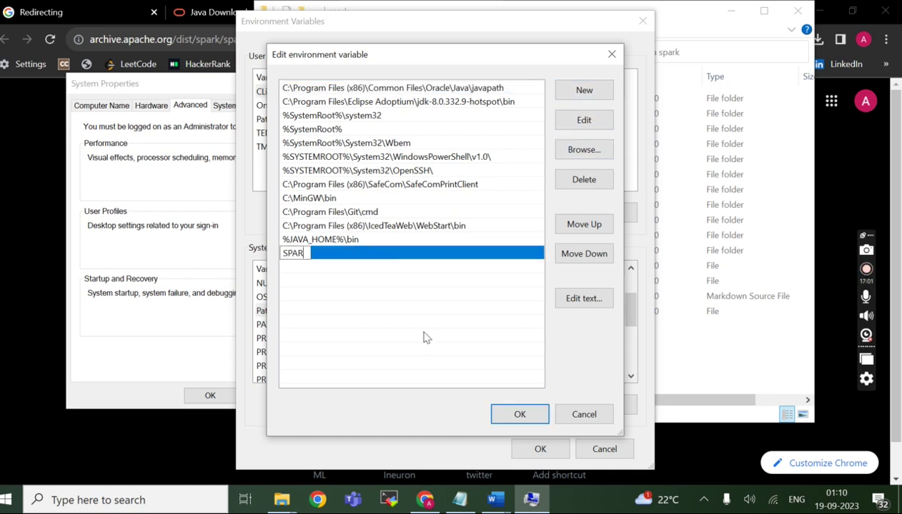
{"action": "type", "text": "K_HOME"}
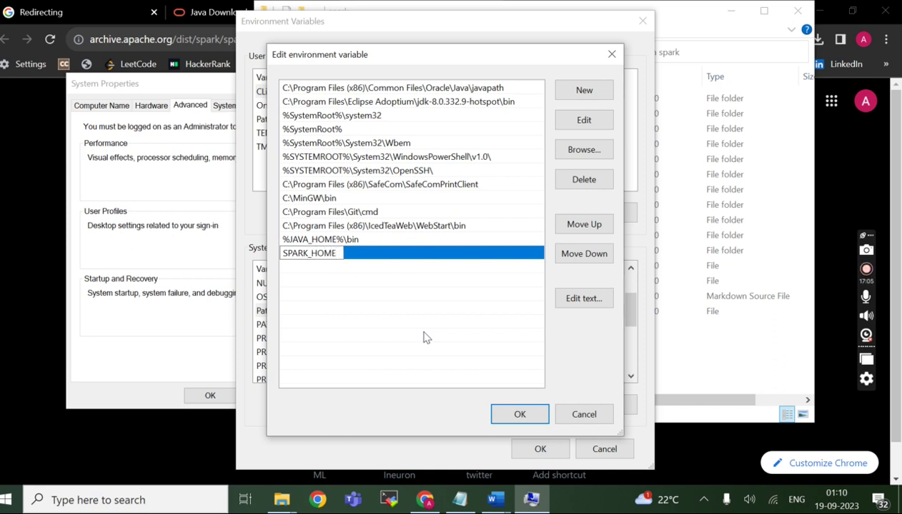
Step: Complete the new Path entry as %SPARK_HOME%\bin and save the Path variable
{"action": "key", "text": "Left"}
{"action": "key", "text": "Left"}
{"action": "key", "text": "Left"}
{"action": "key", "text": "Left"}
{"action": "key", "text": "Left"}
{"action": "key", "text": "Left"}
{"action": "key", "text": "Left"}
{"action": "key", "text": "Left"}
{"action": "key", "text": "Left"}
{"action": "key", "text": "Left"}
{"action": "type", "text": "%"}
{"action": "key", "text": "Right"}
{"action": "key", "text": "Right"}
{"action": "type", "text": "%"}
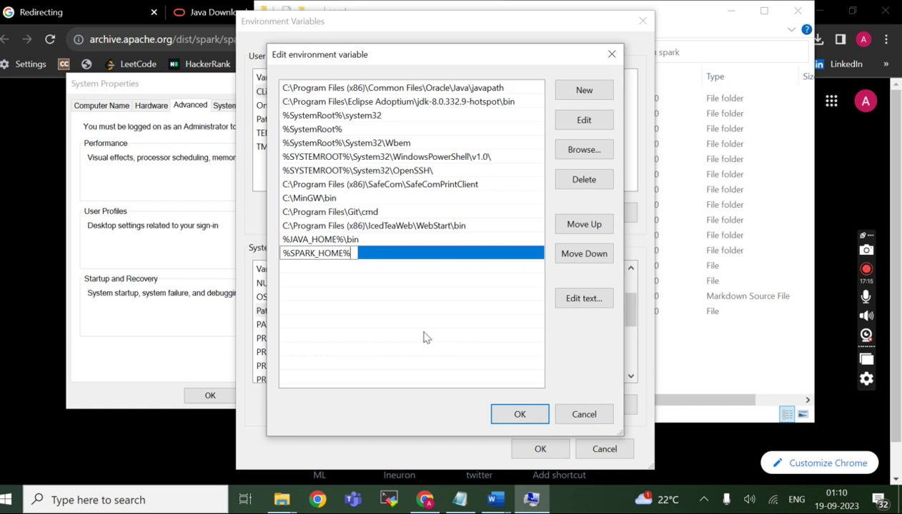
{"action": "type", "text": "\\BIN"}
{"action": "key", "text": "BackSpace"}
{"action": "key", "text": "BackSpace"}
{"action": "key", "text": "BackSpace"}
{"action": "type", "text": "bin"}
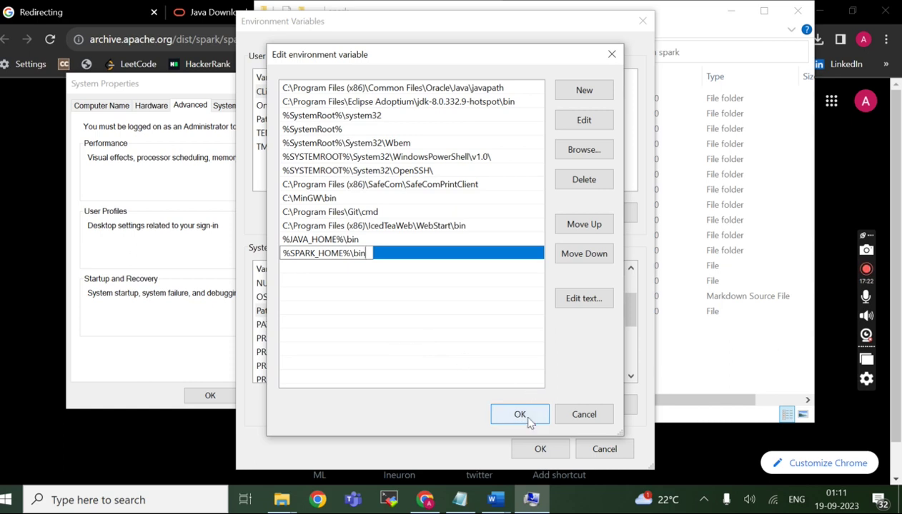
{"action": "left_click", "coordinate": [529, 420]}
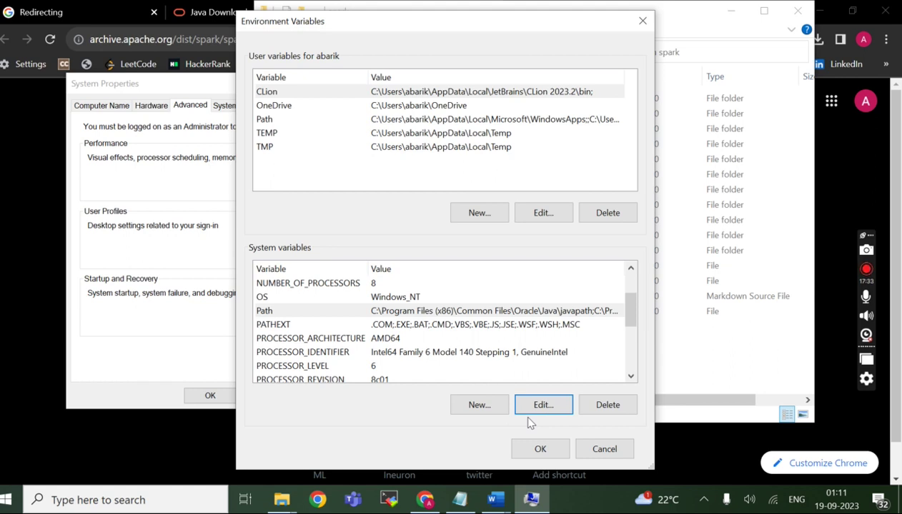
Step: Switch to the installedpycharmforpyspark document in Word and read its Python 3.7.0 download and customized installation instructions
{"action": "left_click", "coordinate": [286, 502]}
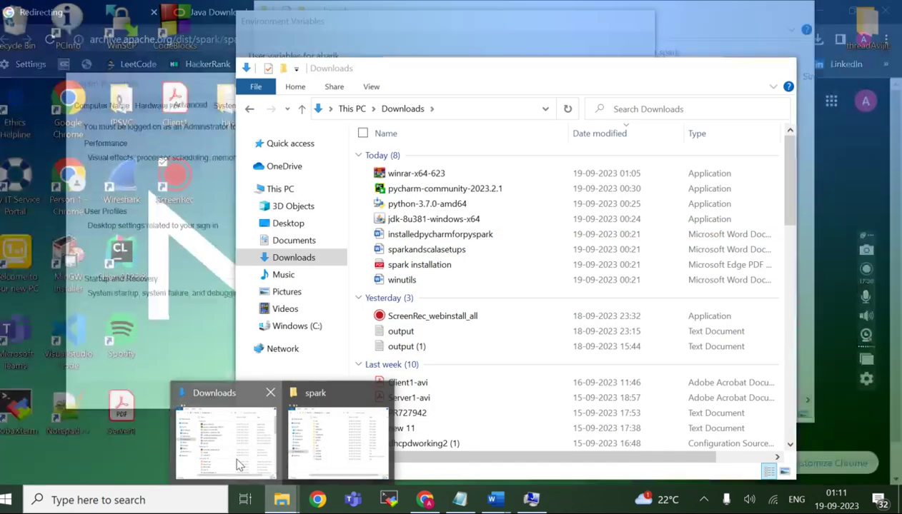
{"action": "left_click", "coordinate": [240, 461]}
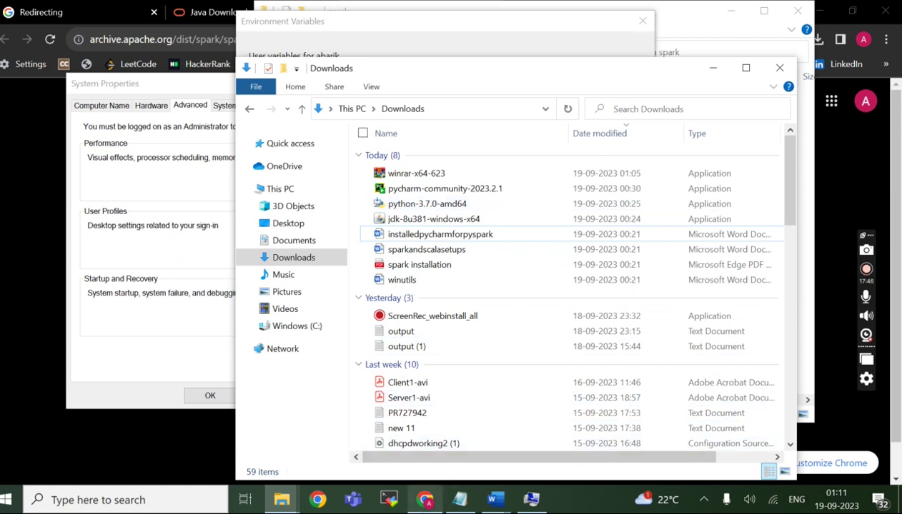
{"action": "left_click", "coordinate": [425, 500]}
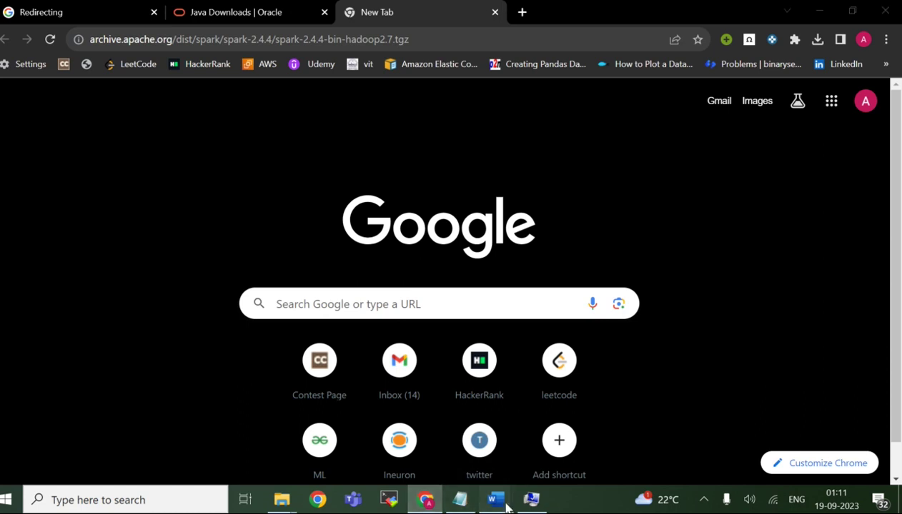
{"action": "mouse_move", "coordinate": [496, 500]}
{"action": "left_click", "coordinate": [422, 465]}
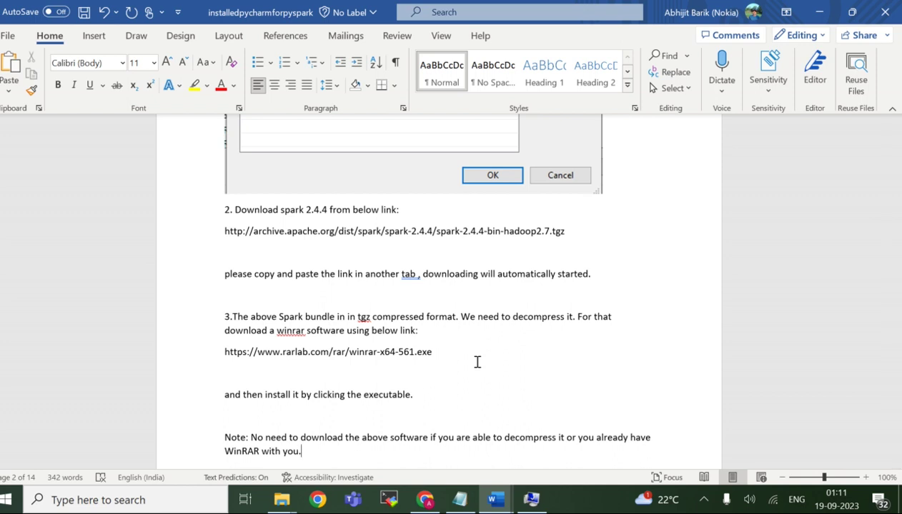
{"action": "scroll", "coordinate": [478, 362], "scroll_direction": "down", "scroll_amount": 10}
{"action": "scroll", "coordinate": [477, 363], "scroll_direction": "down", "scroll_amount": 10}
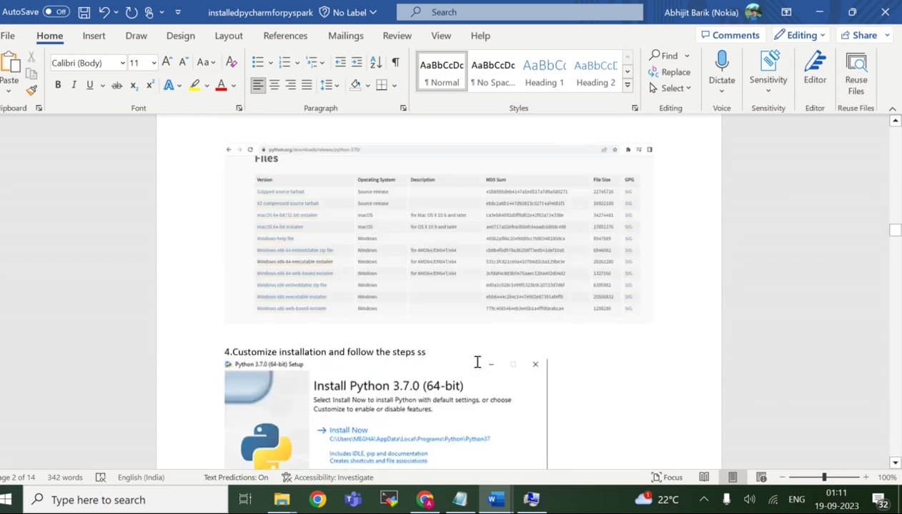
{"action": "scroll", "coordinate": [477, 362], "scroll_direction": "up", "scroll_amount": 7}
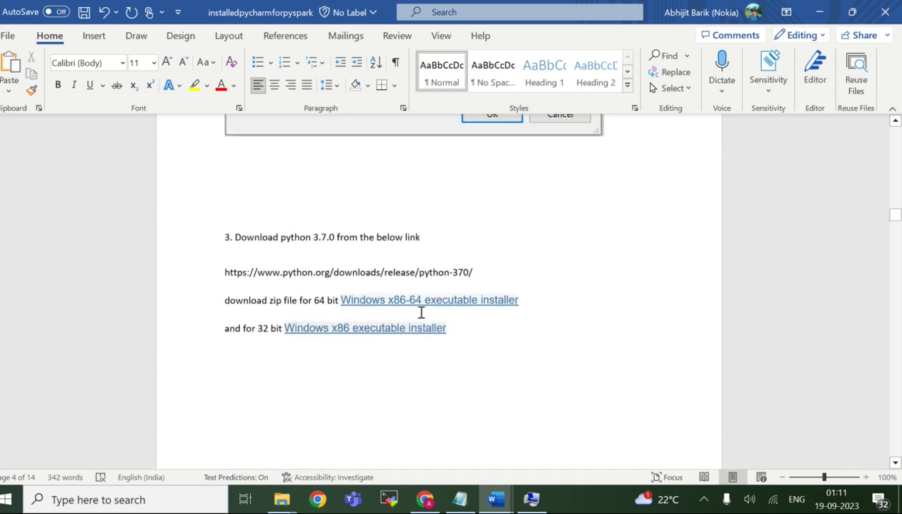
{"action": "scroll", "coordinate": [563, 311], "scroll_direction": "down", "scroll_amount": 1}
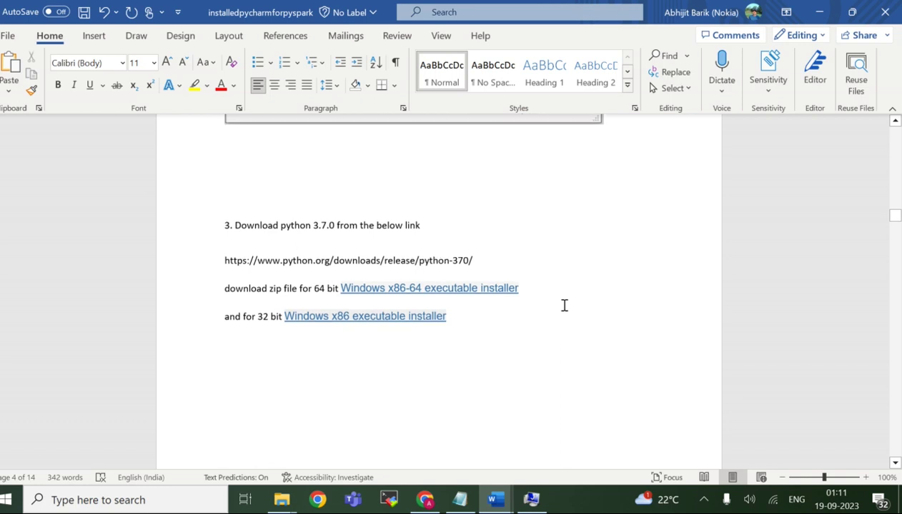
{"action": "scroll", "coordinate": [564, 305], "scroll_direction": "down", "scroll_amount": 5}
{"action": "scroll", "coordinate": [578, 284], "scroll_direction": "down", "scroll_amount": 3}
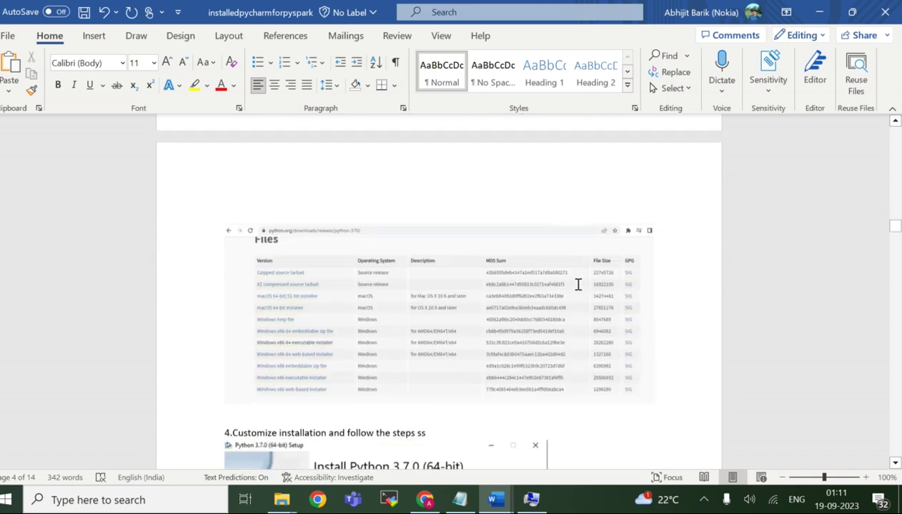
{"action": "scroll", "coordinate": [578, 285], "scroll_direction": "down", "scroll_amount": 6}
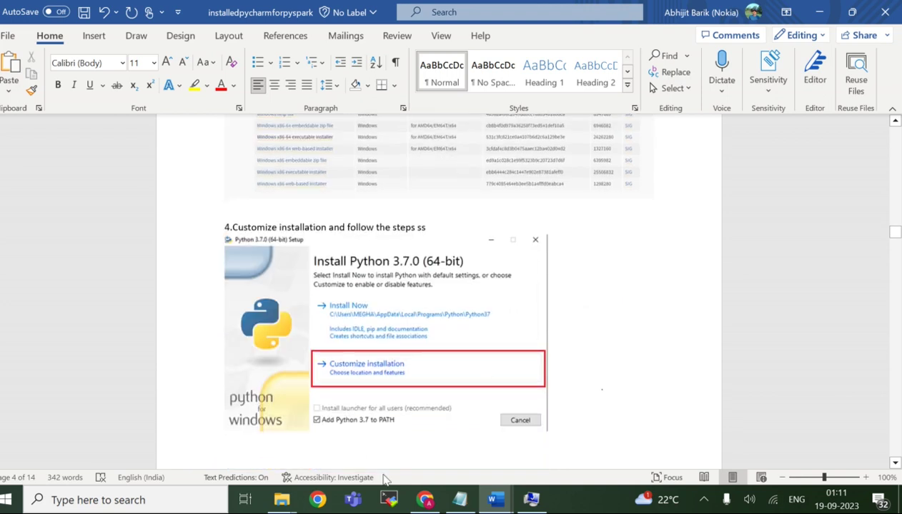
Step: Launch the python-3.7.0-amd64 installer from the Downloads folder and return to the document's customized installation instructions in Word
{"action": "mouse_move", "coordinate": [282, 500]}
{"action": "mouse_move", "coordinate": [312, 457]}
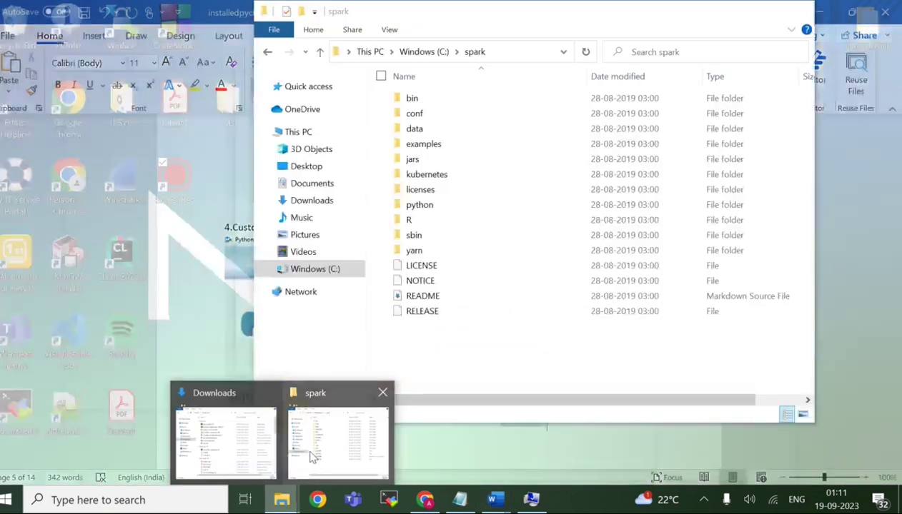
{"action": "left_click", "coordinate": [225, 436]}
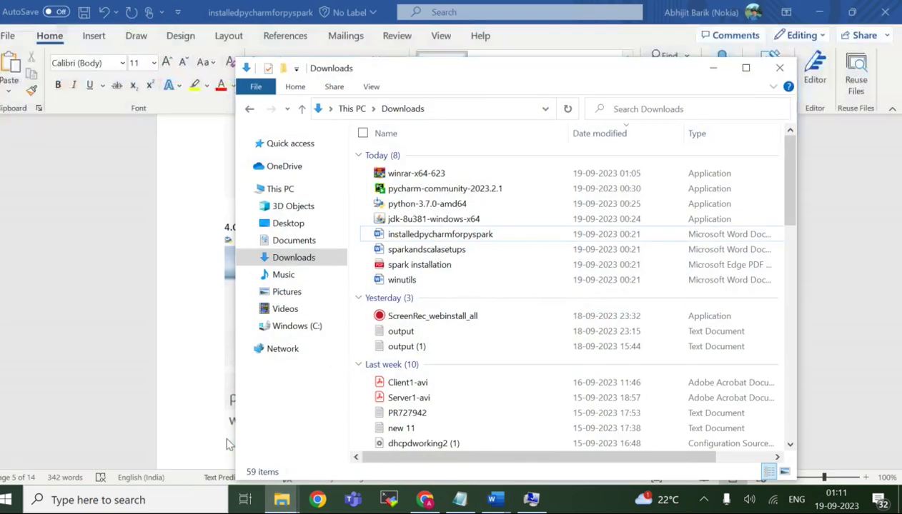
{"action": "double_click", "coordinate": [404, 204]}
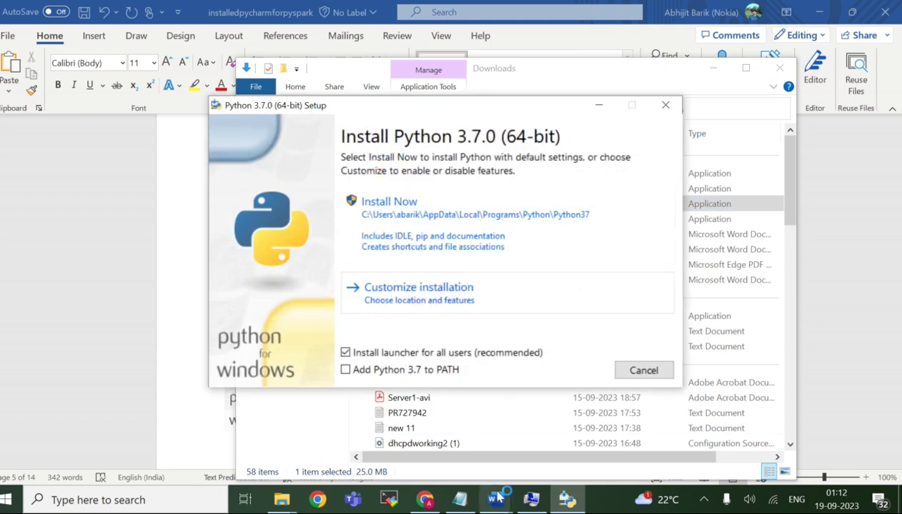
{"action": "mouse_move", "coordinate": [504, 501]}
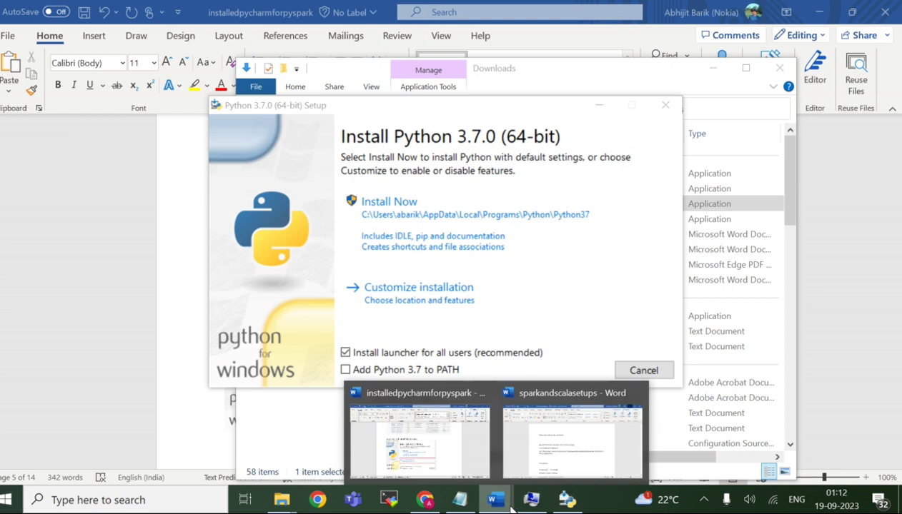
{"action": "left_click", "coordinate": [435, 456]}
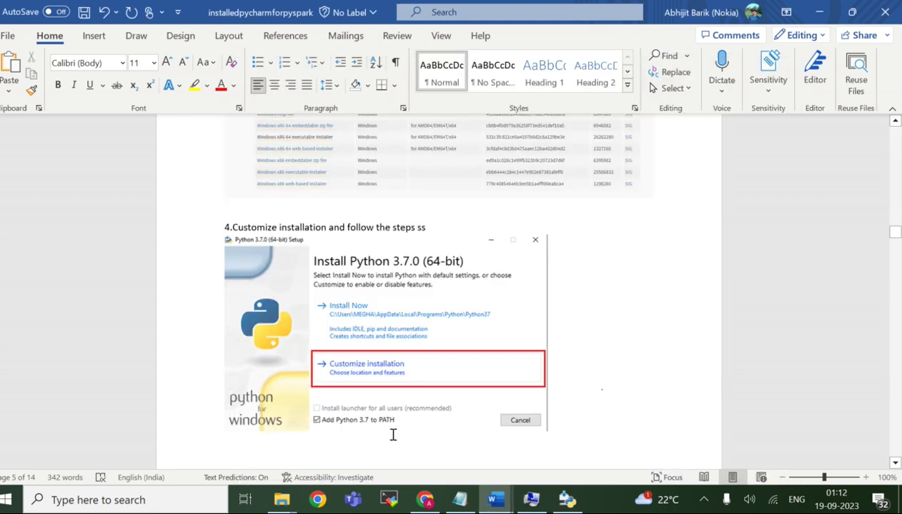
Step: In the Python 3.7.0 installer, enable adding Python 3.7 to PATH, choose customized installation, and accept the default optional features
{"action": "left_click", "coordinate": [567, 500]}
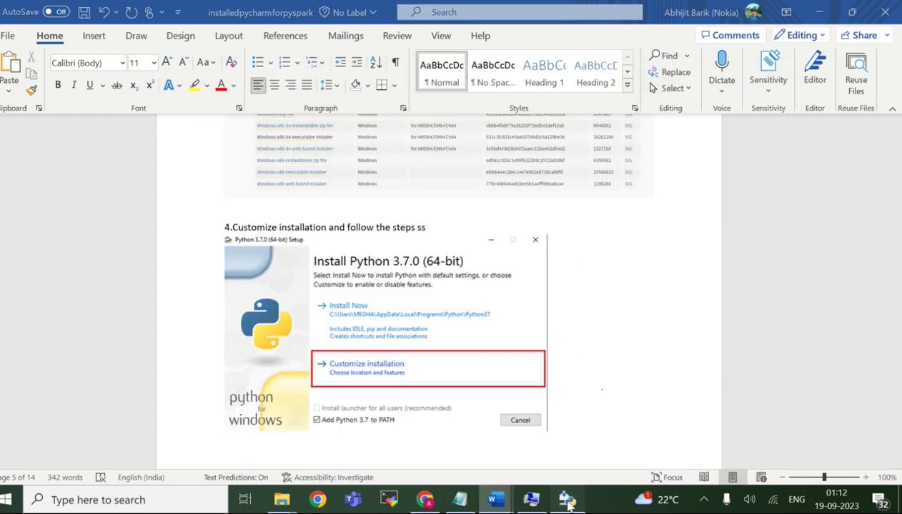
{"action": "left_click", "coordinate": [345, 373]}
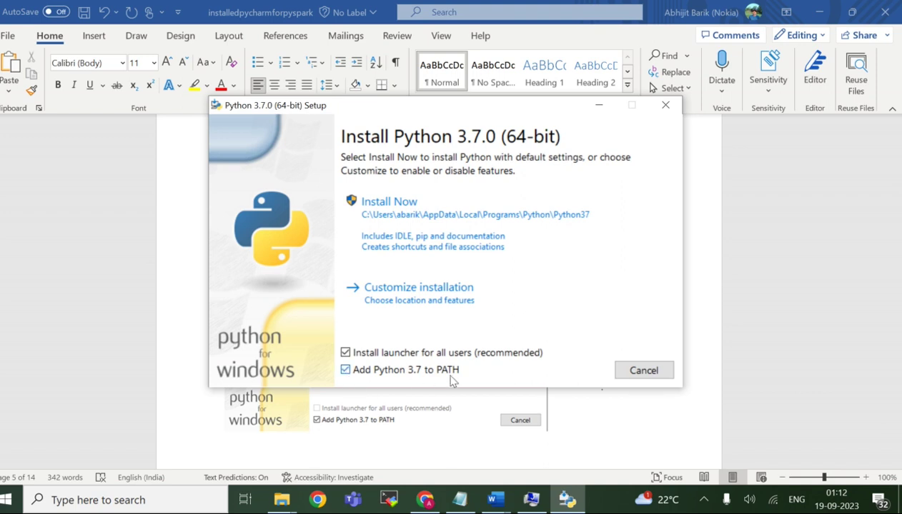
{"action": "left_click", "coordinate": [430, 306]}
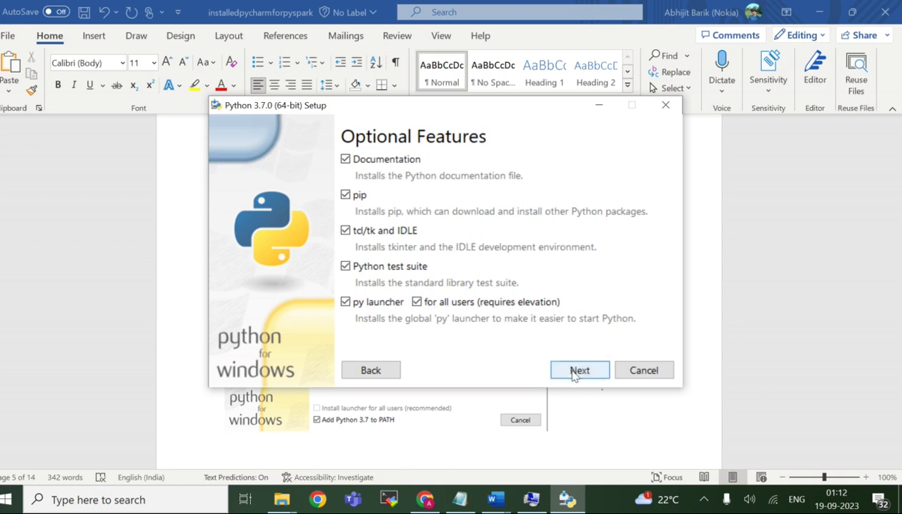
{"action": "left_click", "coordinate": [578, 371]}
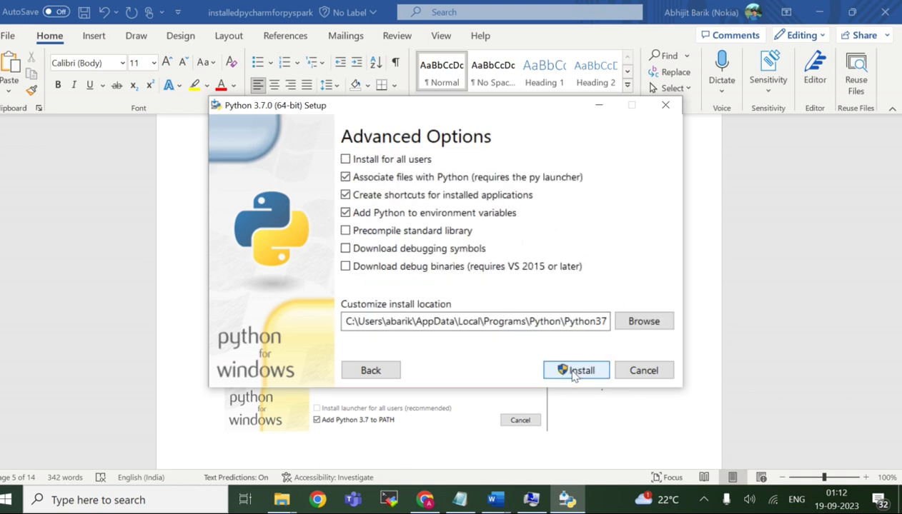
Step: Compare the installer's Optional Features with the document's screenshot, keeping py launcher selected, and return to Advanced Options
{"action": "left_click", "coordinate": [718, 428]}
{"action": "scroll", "coordinate": [717, 426], "scroll_direction": "down", "scroll_amount": 15}
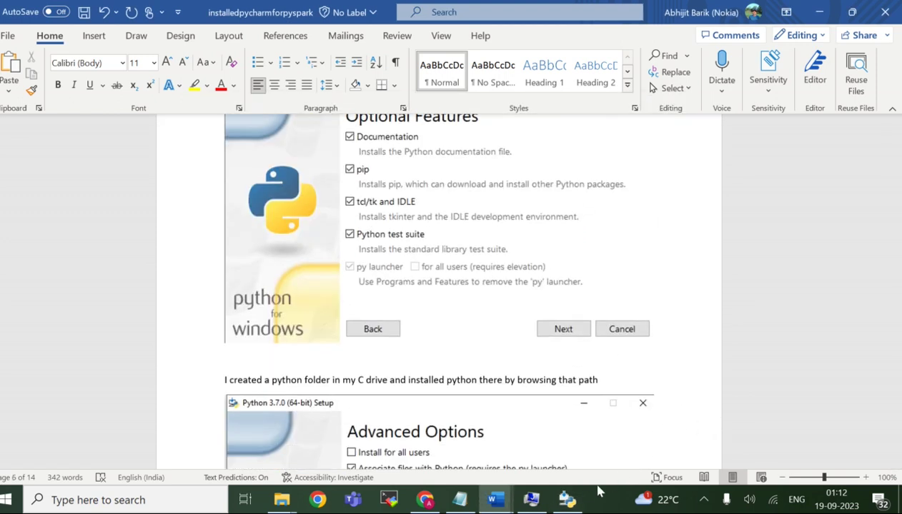
{"action": "mouse_move", "coordinate": [571, 505]}
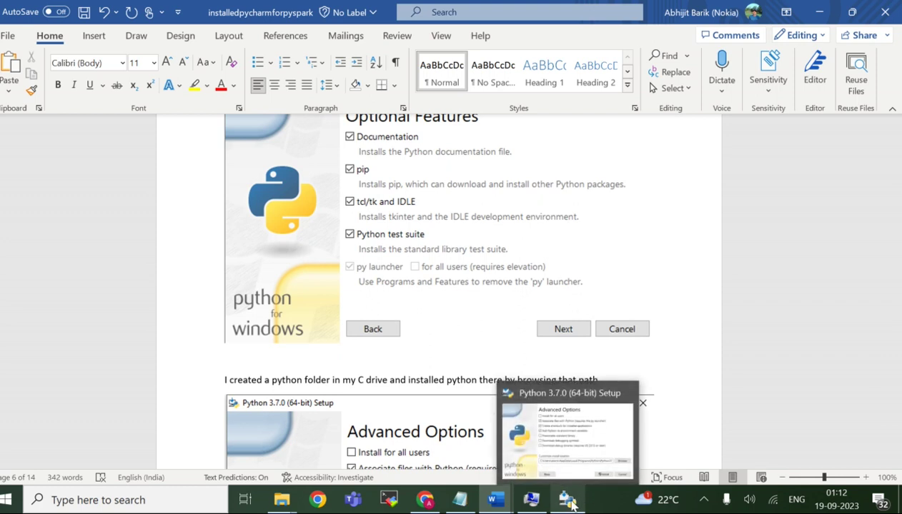
{"action": "left_click", "coordinate": [568, 500]}
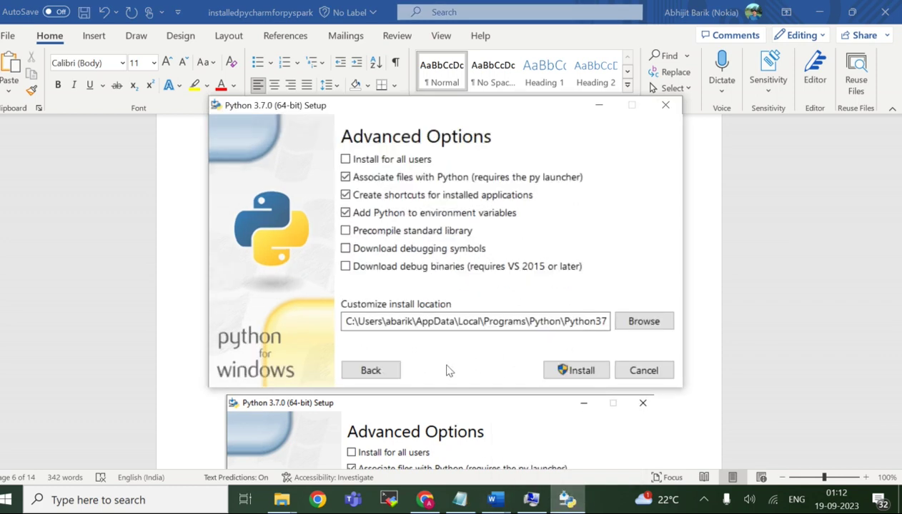
{"action": "left_click", "coordinate": [371, 370]}
{"action": "left_click", "coordinate": [345, 303]}
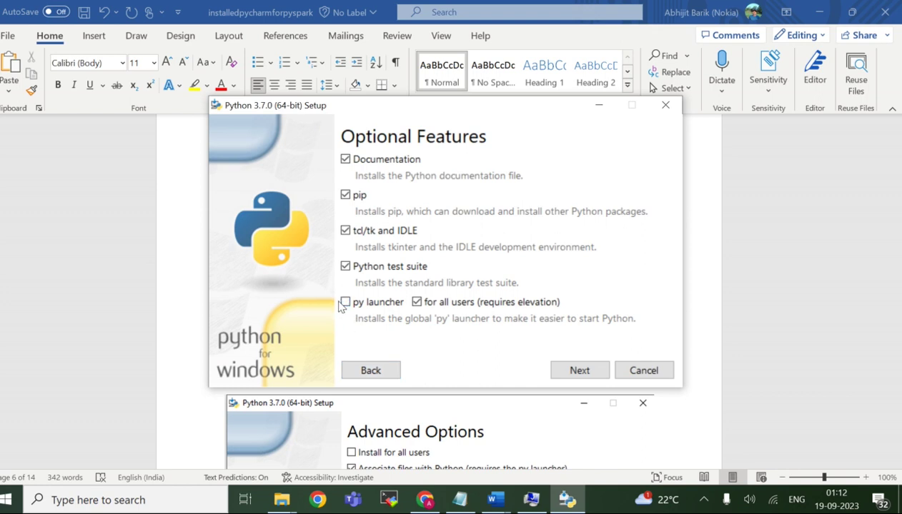
{"action": "left_click", "coordinate": [345, 302]}
{"action": "left_click", "coordinate": [581, 373]}
Step: Place the installer beside the document's Advanced Options screenshot and compare the options and install location
{"action": "left_click", "coordinate": [567, 500]}
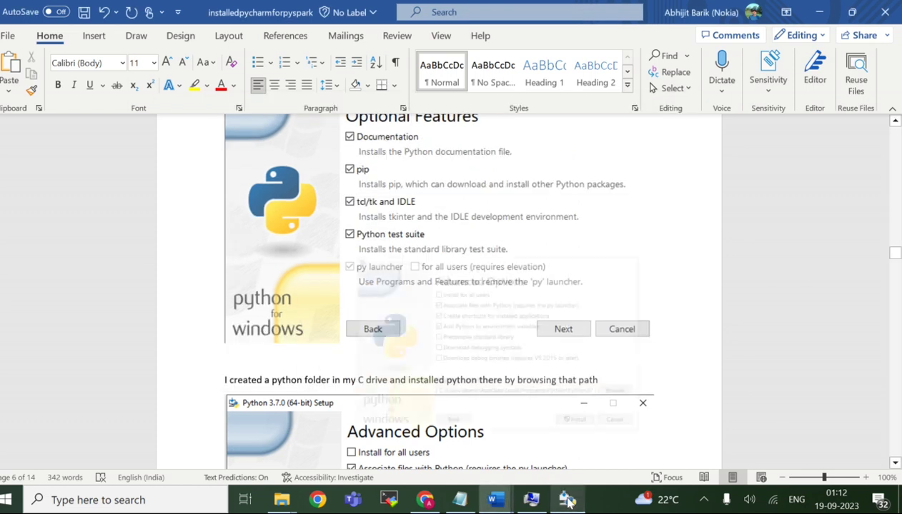
{"action": "scroll", "coordinate": [509, 426], "scroll_direction": "down", "scroll_amount": 5}
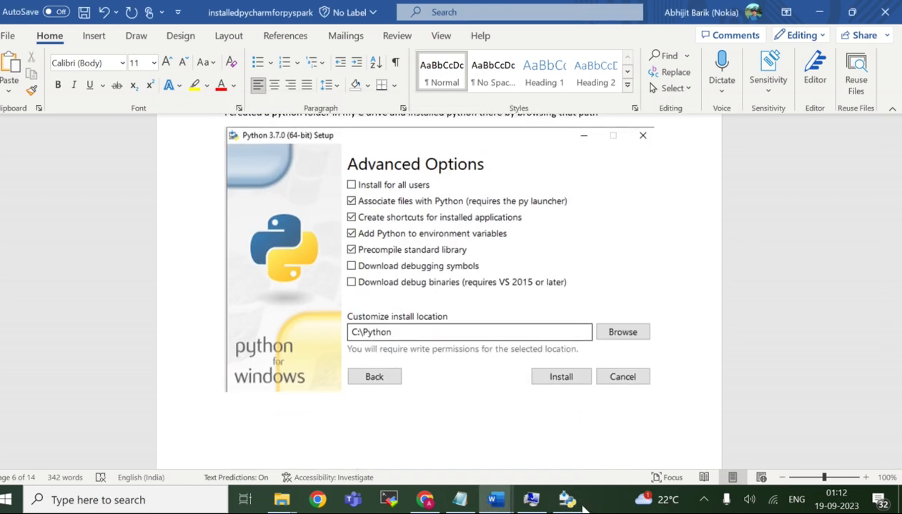
{"action": "left_click", "coordinate": [567, 500]}
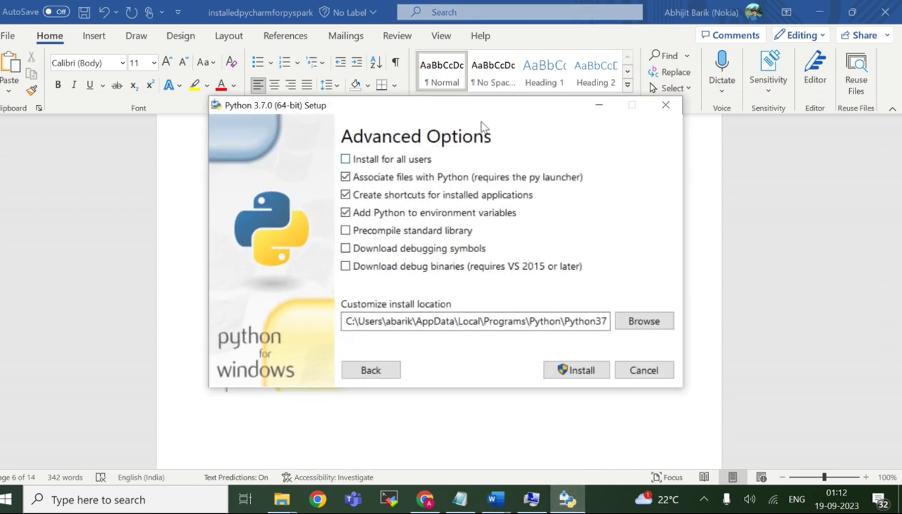
{"action": "left_click_drag", "start_coordinate": [470, 112], "coordinate": [784, 177]}
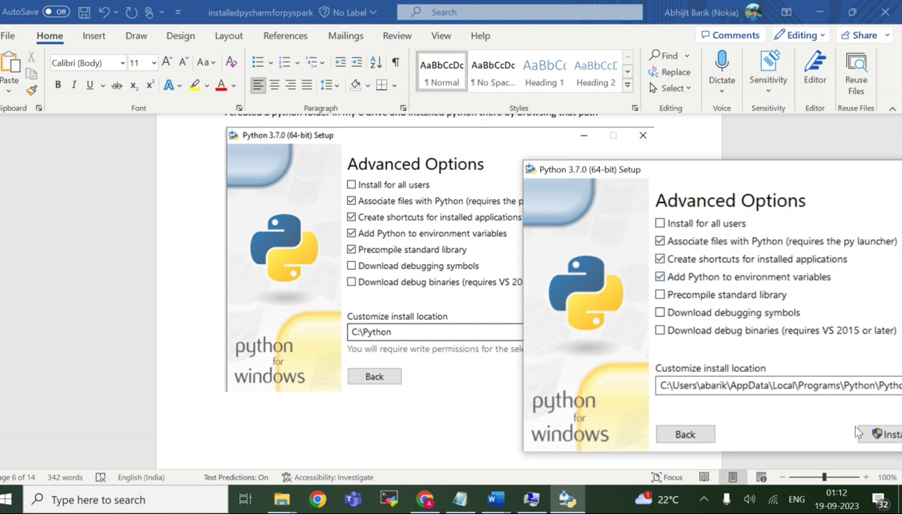
{"action": "left_click_drag", "start_coordinate": [768, 175], "coordinate": [645, 175]}
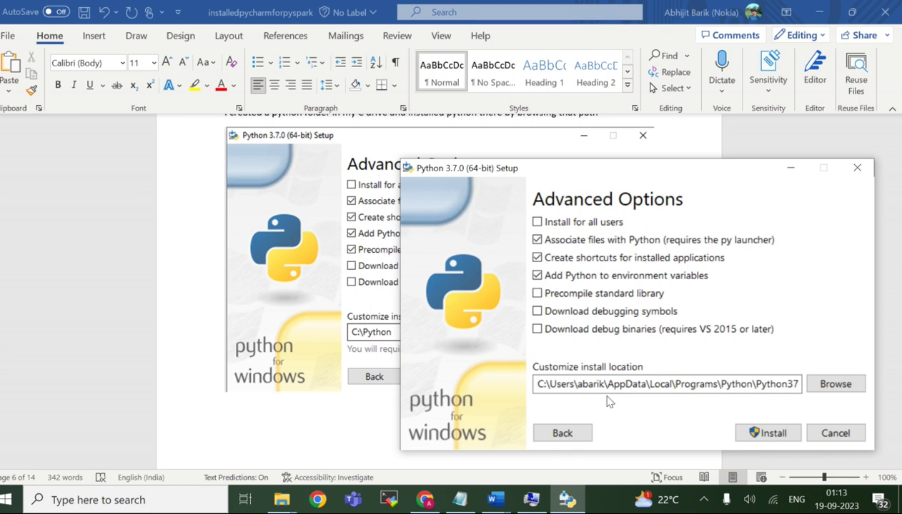
Step: Switch to the spark window in File Explorer and open the Windows (C:) drive
{"action": "left_click", "coordinate": [282, 500]}
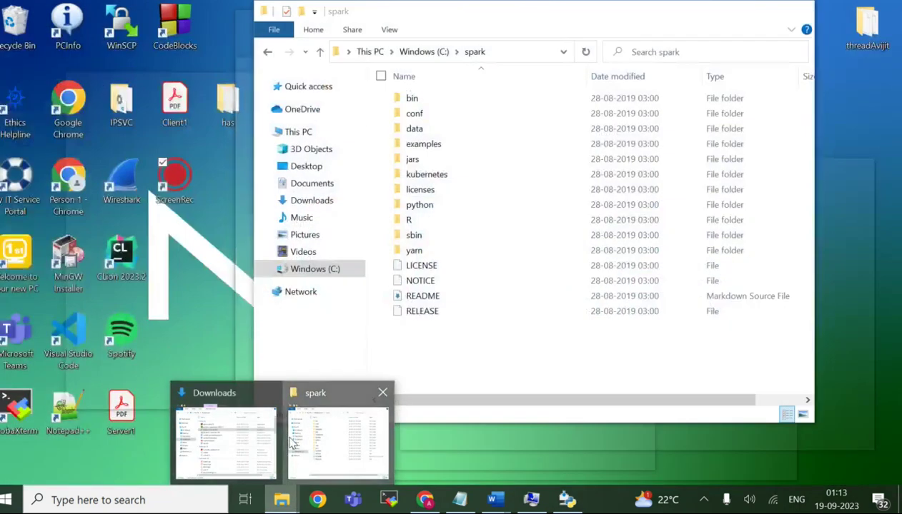
{"action": "left_click", "coordinate": [291, 443]}
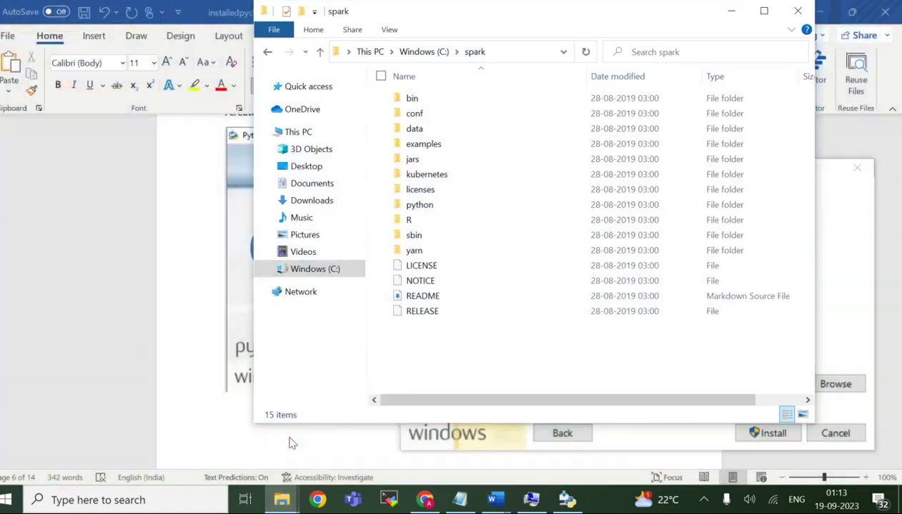
{"action": "left_click", "coordinate": [307, 269]}
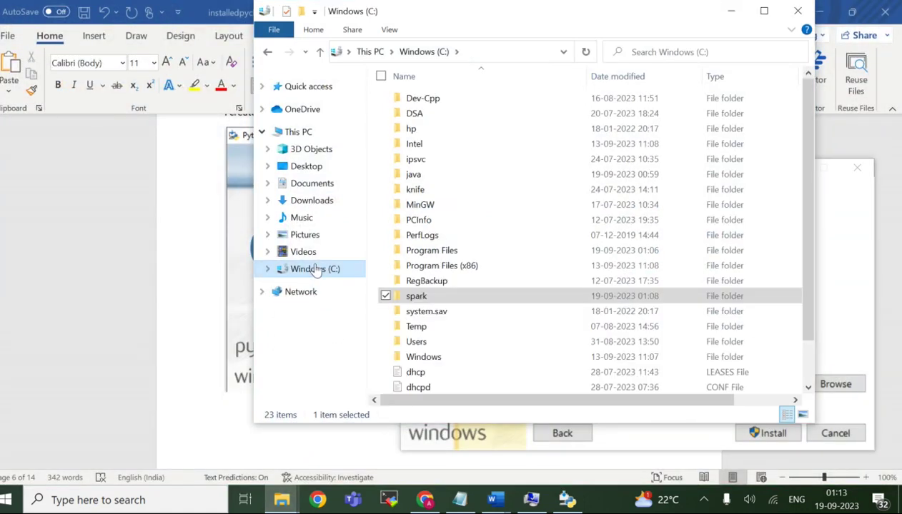
{"action": "left_click", "coordinate": [475, 51]}
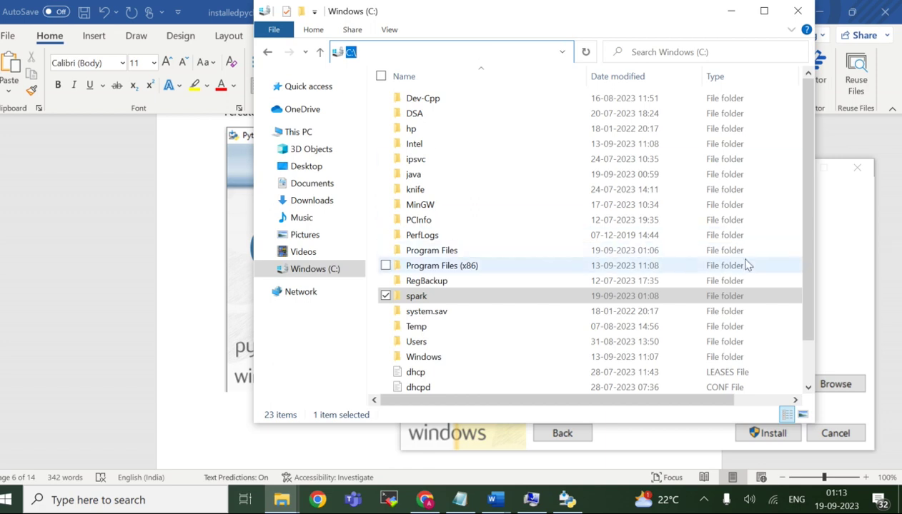
{"action": "left_click", "coordinate": [763, 193]}
{"action": "right_click", "coordinate": [763, 192]}
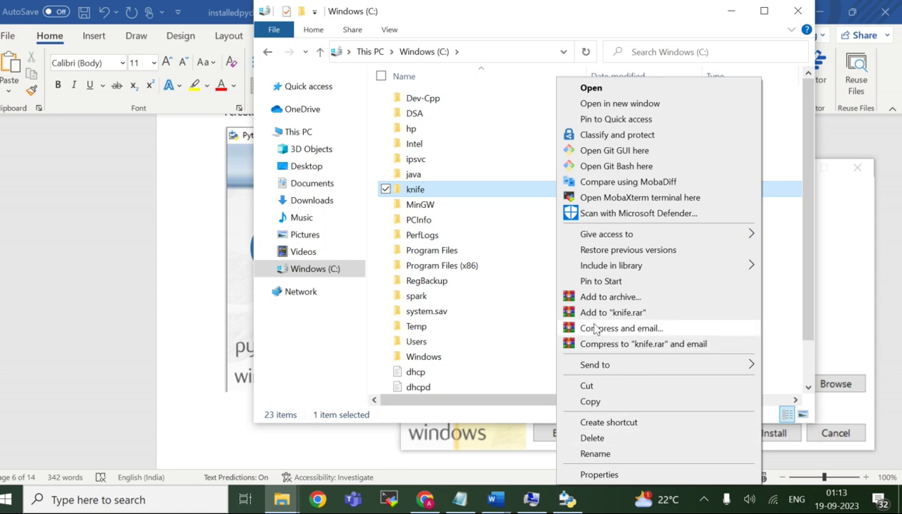
{"action": "left_click", "coordinate": [510, 255]}
{"action": "right_click", "coordinate": [510, 258]}
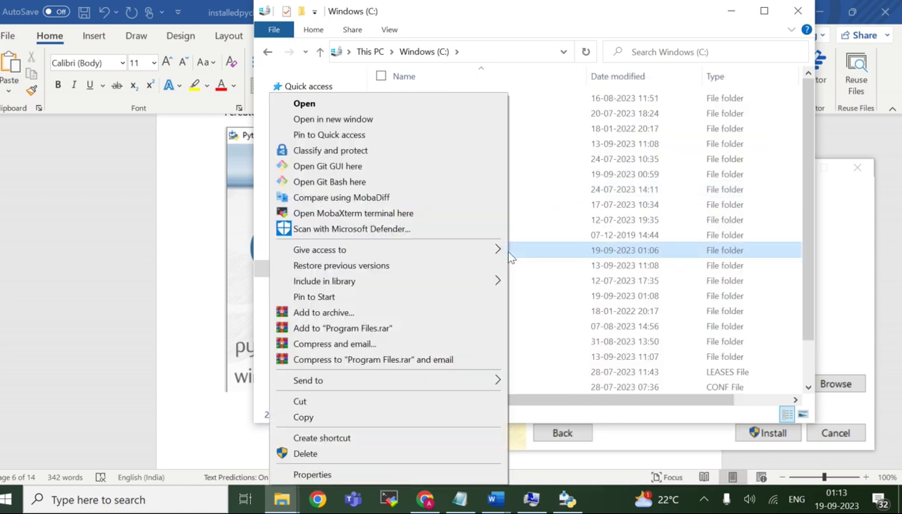
{"action": "left_click", "coordinate": [146, 387]}
{"action": "left_click", "coordinate": [281, 500]}
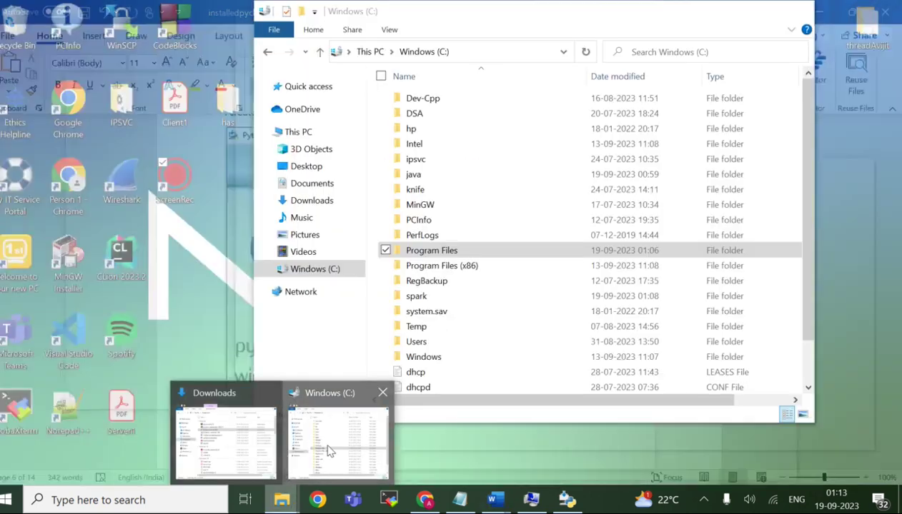
{"action": "left_click", "coordinate": [328, 450]}
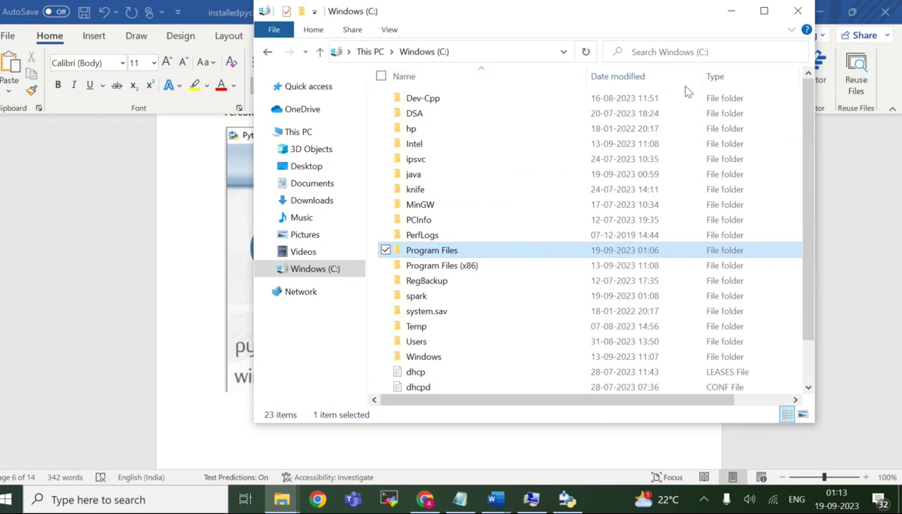
Step: Create a new folder named Python in the root of the C: drive
{"action": "right_click", "coordinate": [487, 86]}
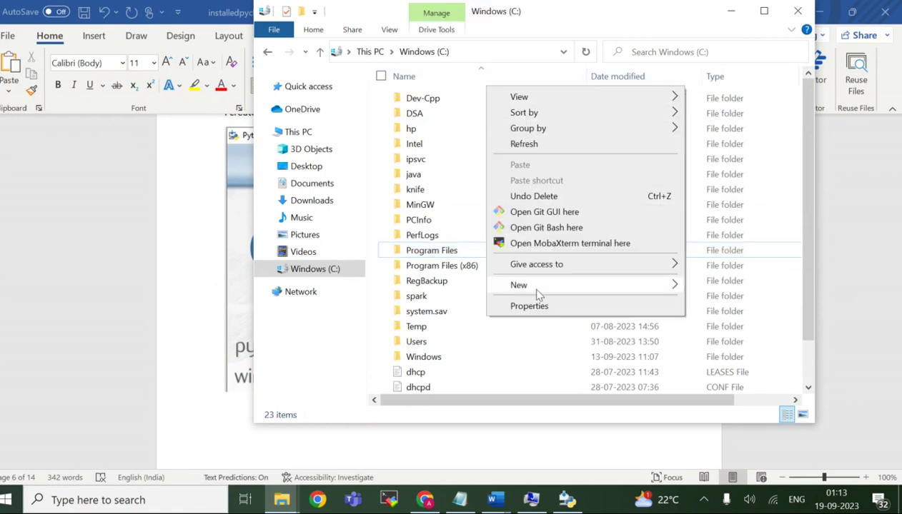
{"action": "mouse_move", "coordinate": [537, 286]}
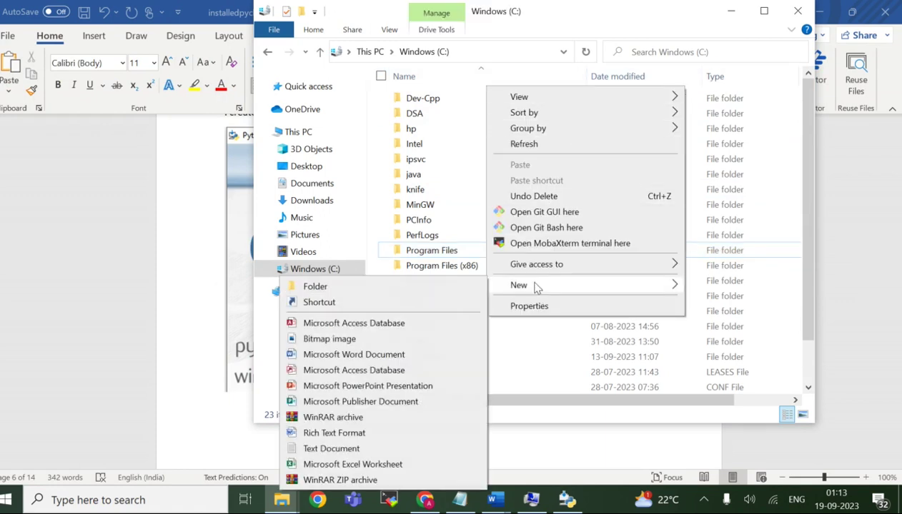
{"action": "left_click", "coordinate": [392, 282]}
{"action": "key", "text": "BackSpace"}
{"action": "type", "text": "Python"}
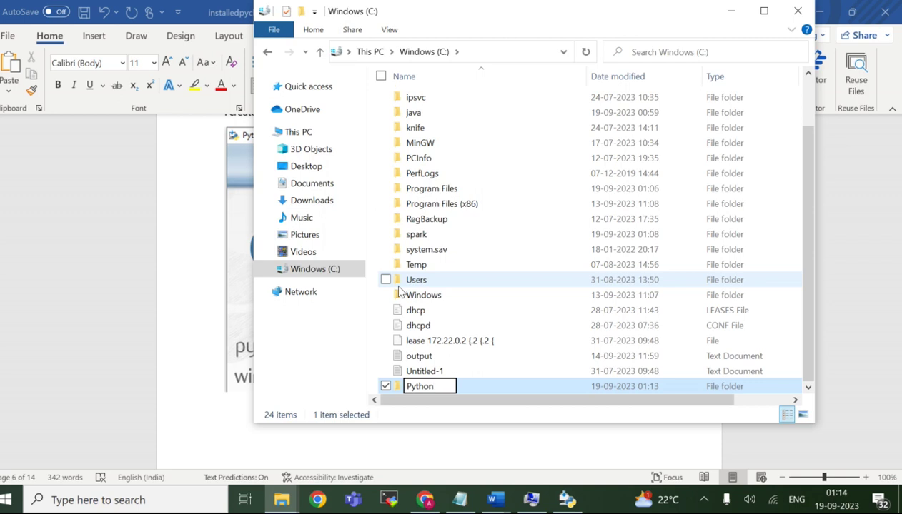
{"action": "key", "text": "Return"}
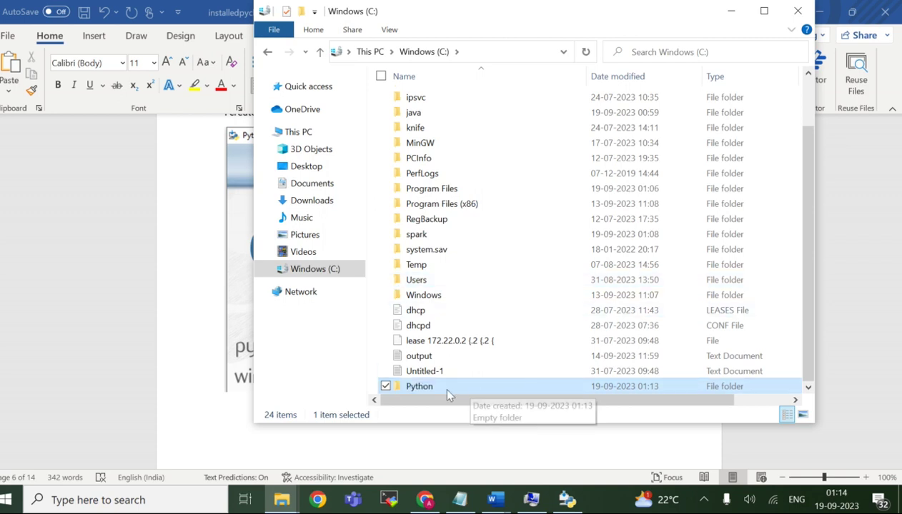
Step: Set the Python installer's install location to the C:\Python folder and start the installation
{"action": "left_click", "coordinate": [566, 501]}
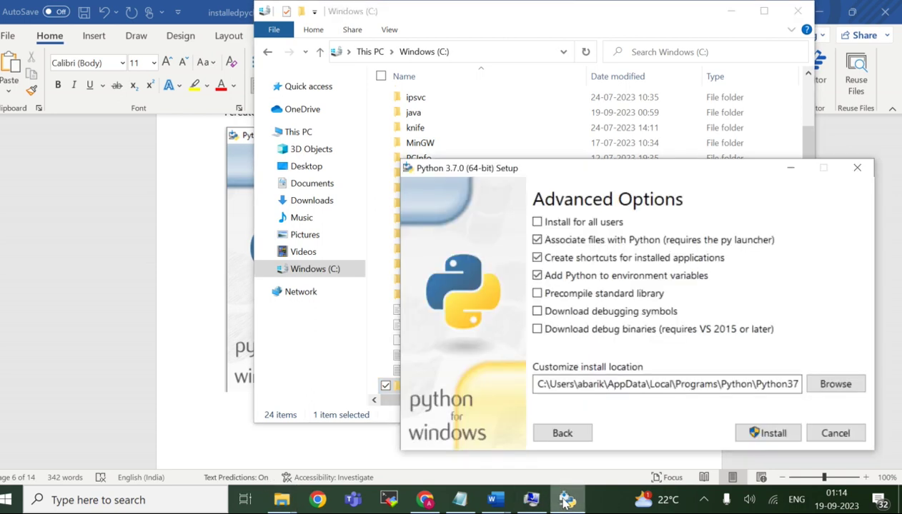
{"action": "left_click", "coordinate": [830, 384]}
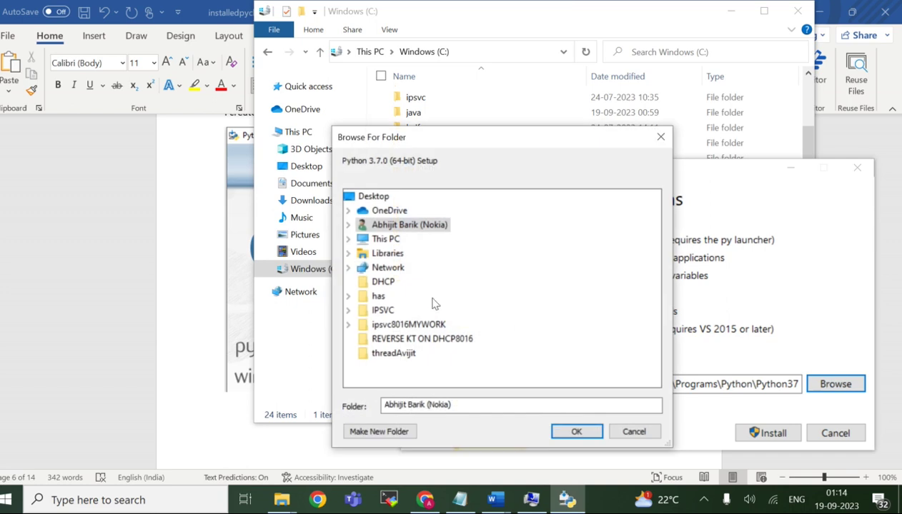
{"action": "double_click", "coordinate": [387, 239]}
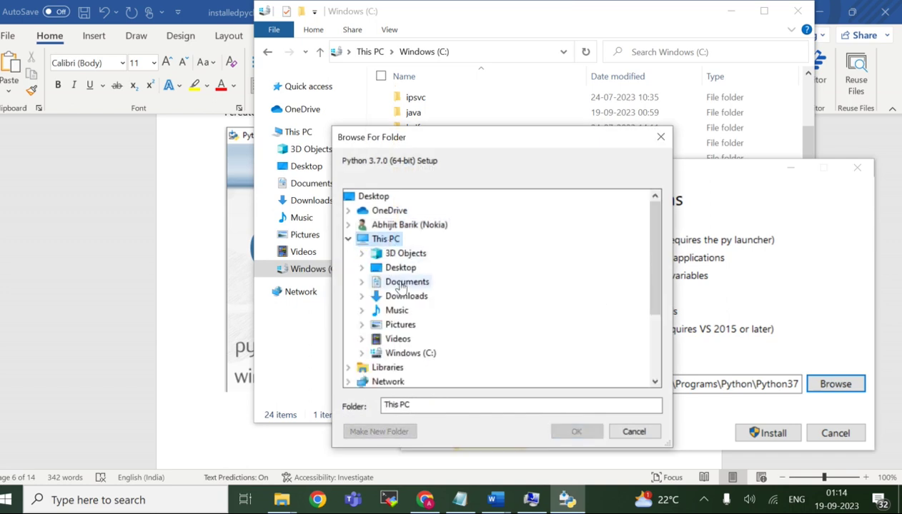
{"action": "double_click", "coordinate": [410, 353]}
{"action": "scroll", "coordinate": [483, 311], "scroll_direction": "down", "scroll_amount": 3}
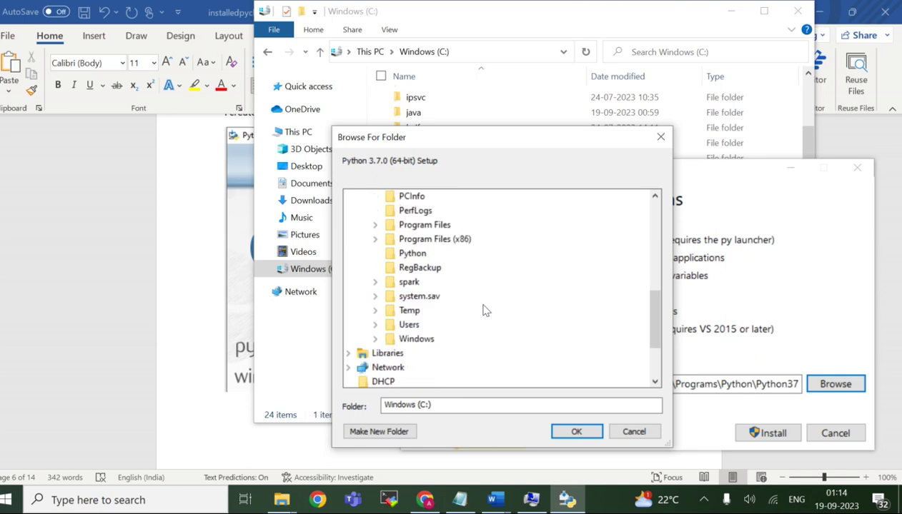
{"action": "left_click", "coordinate": [410, 256]}
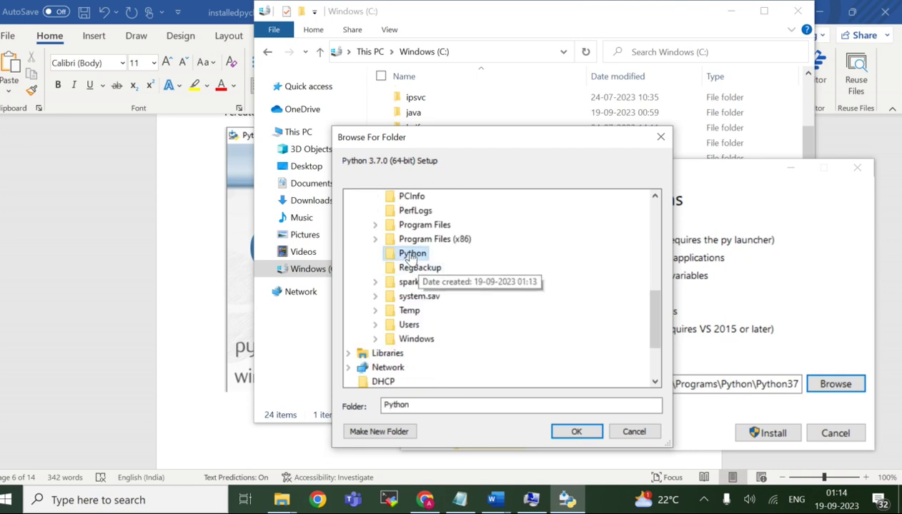
{"action": "left_click", "coordinate": [576, 432]}
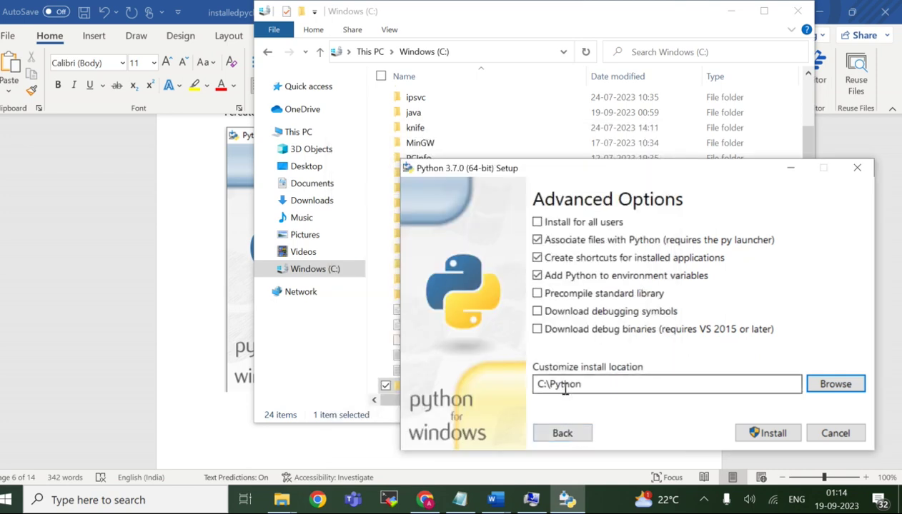
{"action": "left_click", "coordinate": [763, 434]}
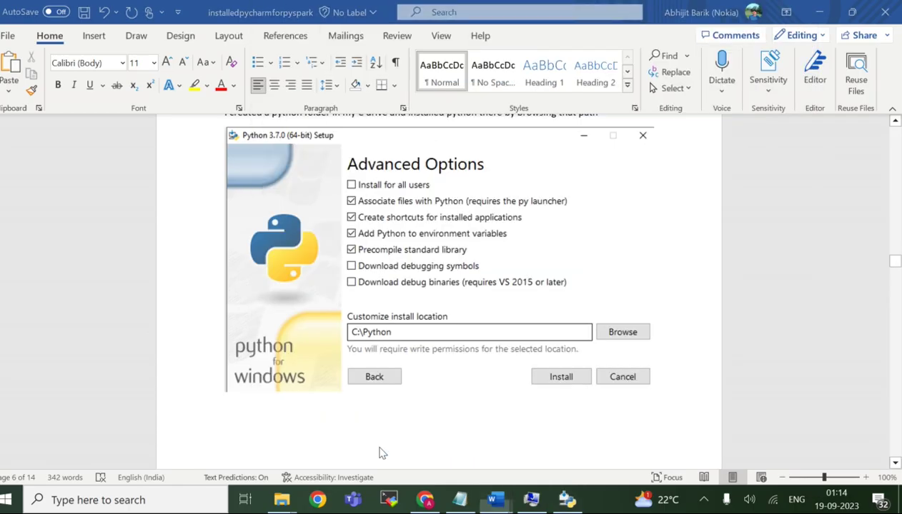
Step: Return from the document to the Python 3.7.0 installer and check its setup progress
{"action": "left_click", "coordinate": [561, 386]}
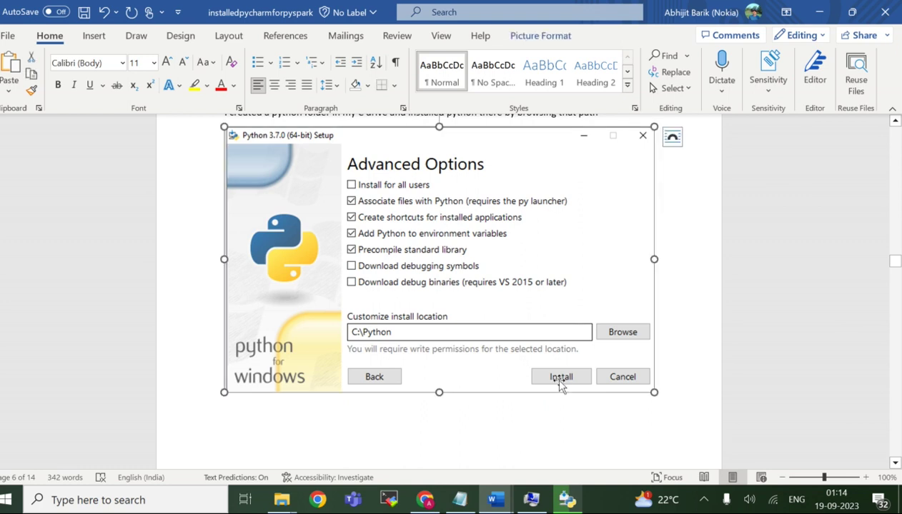
{"action": "left_click", "coordinate": [567, 500]}
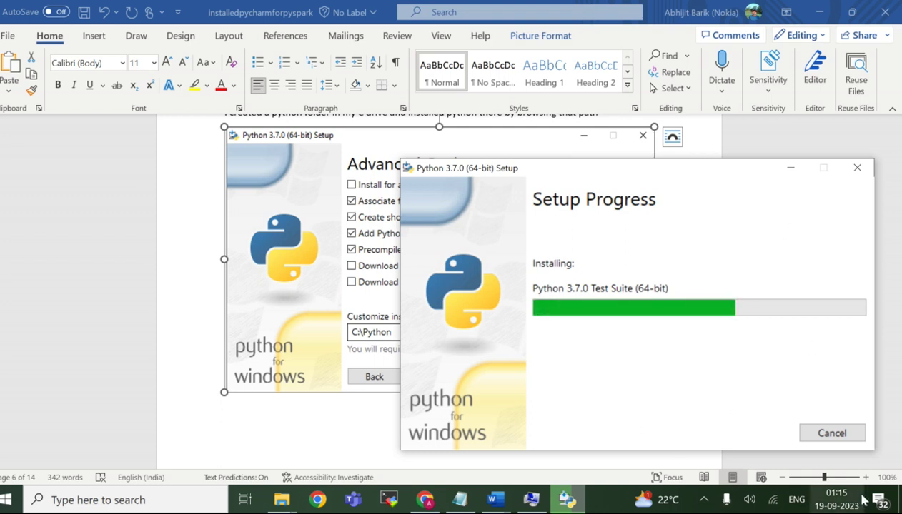
{"action": "left_click", "coordinate": [704, 500]}
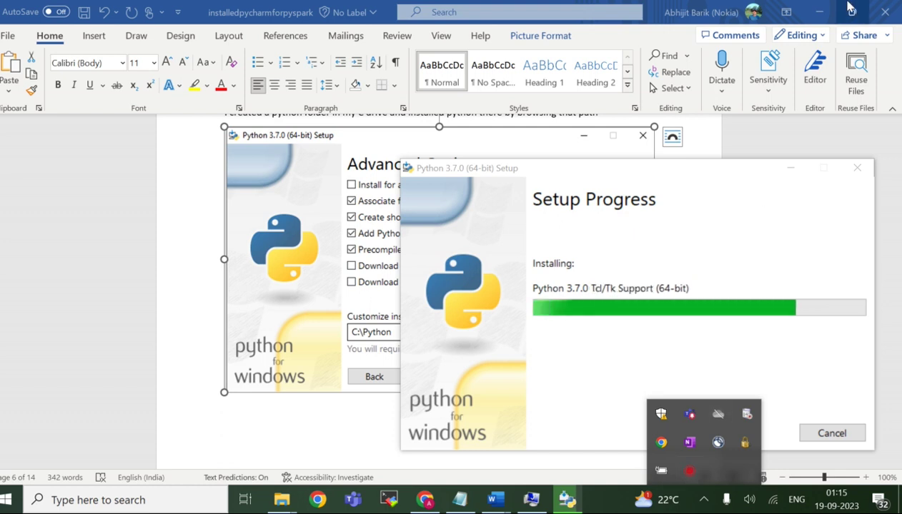
Step: Minimize the Word document, move the Windows (C:) folder window aside, and bring the Python installer back to check its progress
{"action": "left_click", "coordinate": [822, 13]}
{"action": "left_click", "coordinate": [823, 12]}
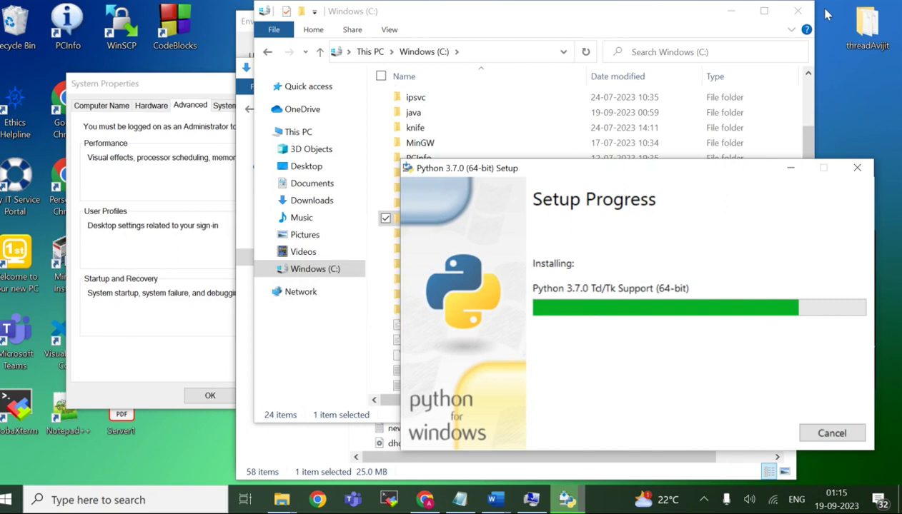
{"action": "left_click", "coordinate": [835, 65]}
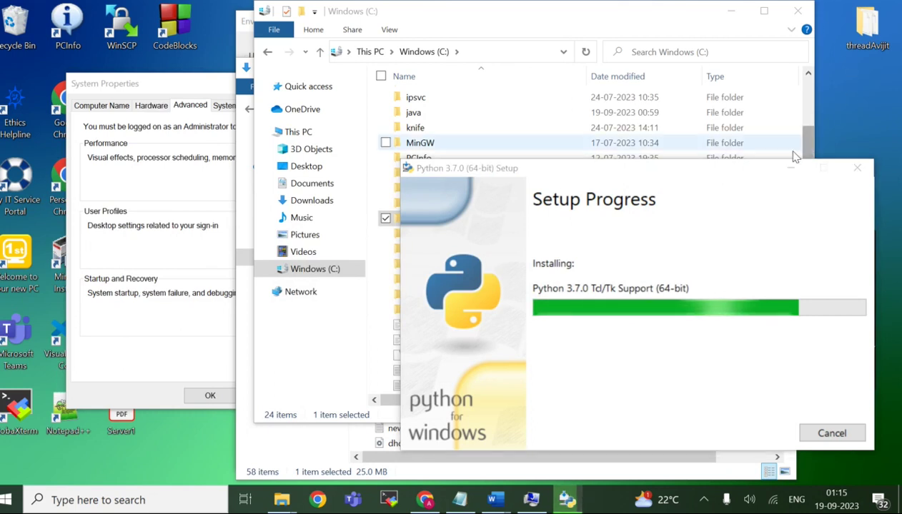
{"action": "left_click_drag", "start_coordinate": [665, 16], "coordinate": [503, 69]}
{"action": "left_click", "coordinate": [825, 117]}
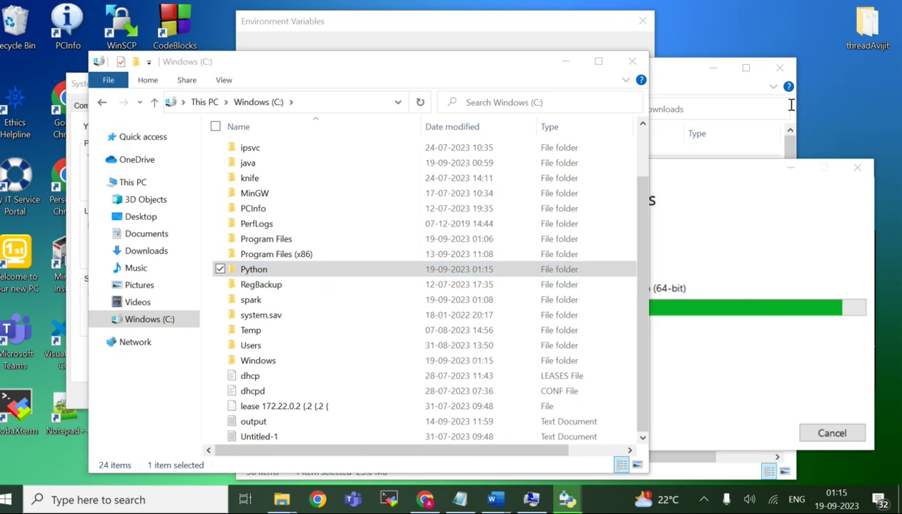
{"action": "left_click", "coordinate": [789, 167]}
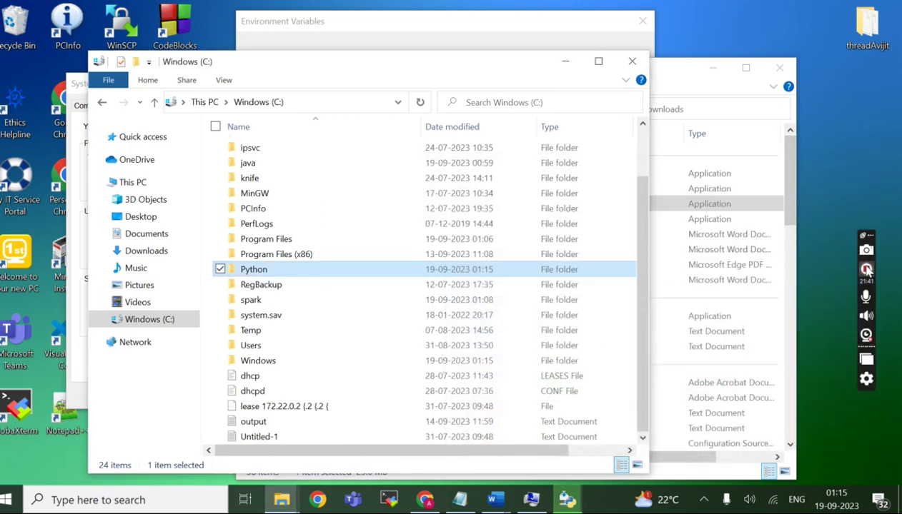
{"action": "left_click", "coordinate": [568, 500]}
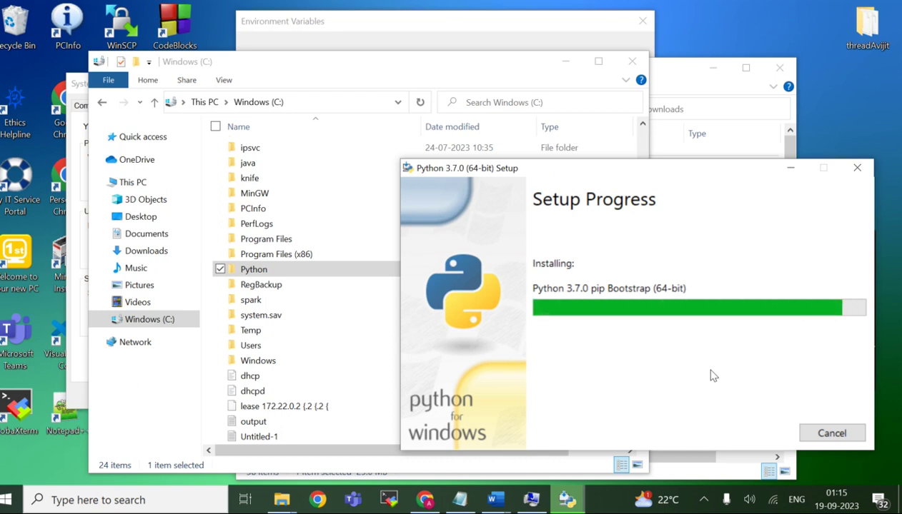
Step: Start a new system variable in Environment Variables and name it PYSPARK_PYTHON
{"action": "left_click", "coordinate": [538, 501]}
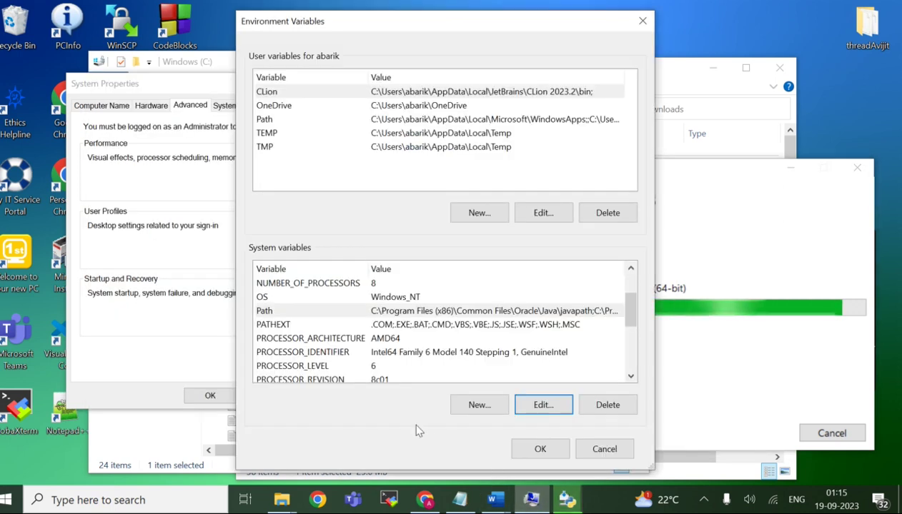
{"action": "scroll", "coordinate": [330, 361], "scroll_direction": "down", "scroll_amount": 3}
{"action": "scroll", "coordinate": [330, 360], "scroll_direction": "up", "scroll_amount": 2}
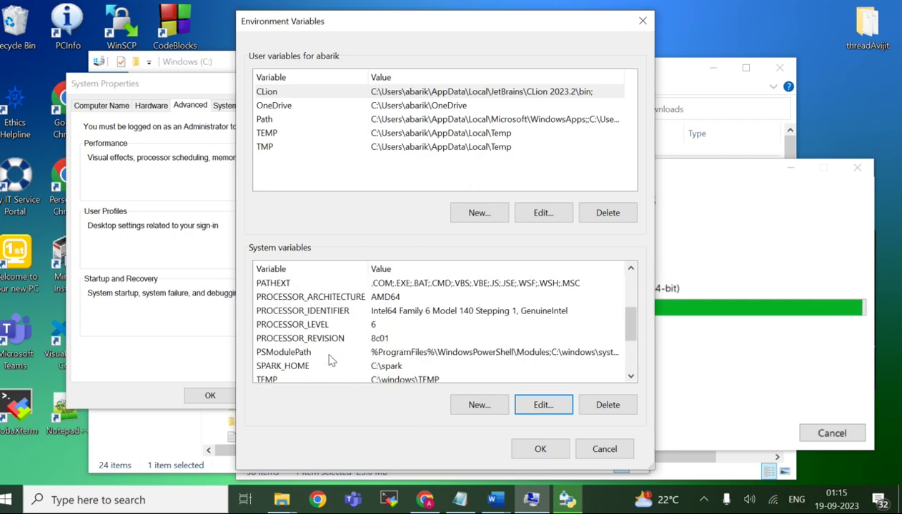
{"action": "scroll", "coordinate": [330, 361], "scroll_direction": "down", "scroll_amount": 1}
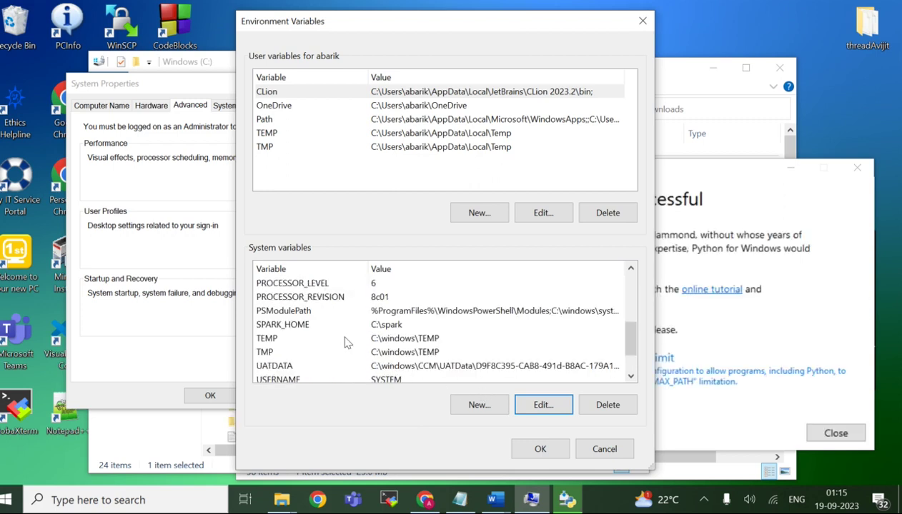
{"action": "left_click", "coordinate": [477, 411]}
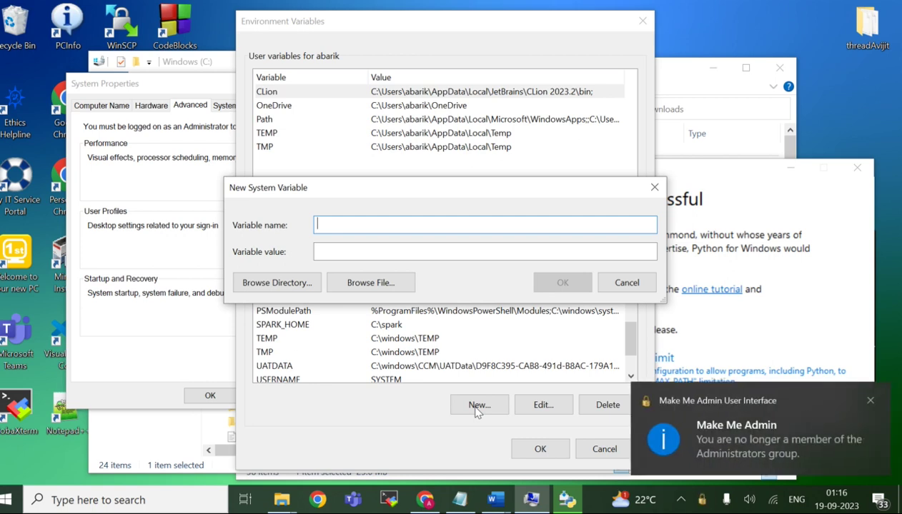
{"action": "type", "text": "PYSPAR"}
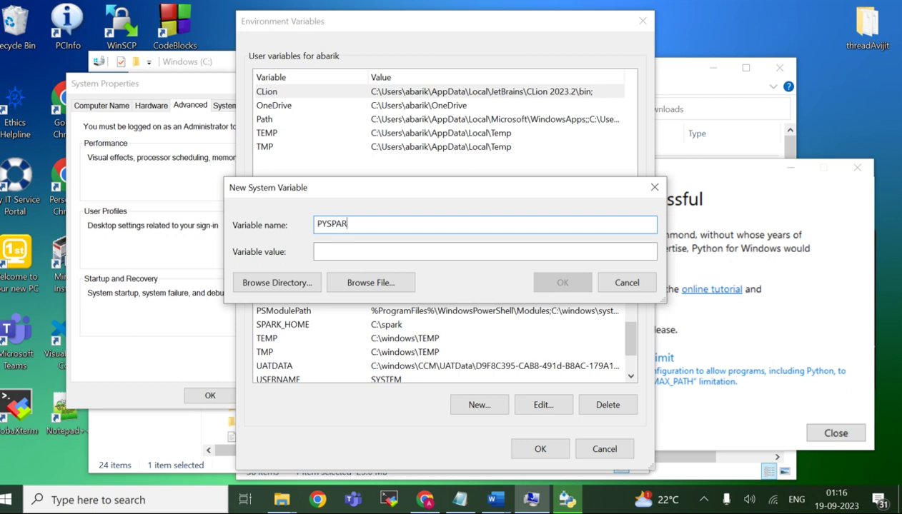
{"action": "type", "text": "K_PYTHON"}
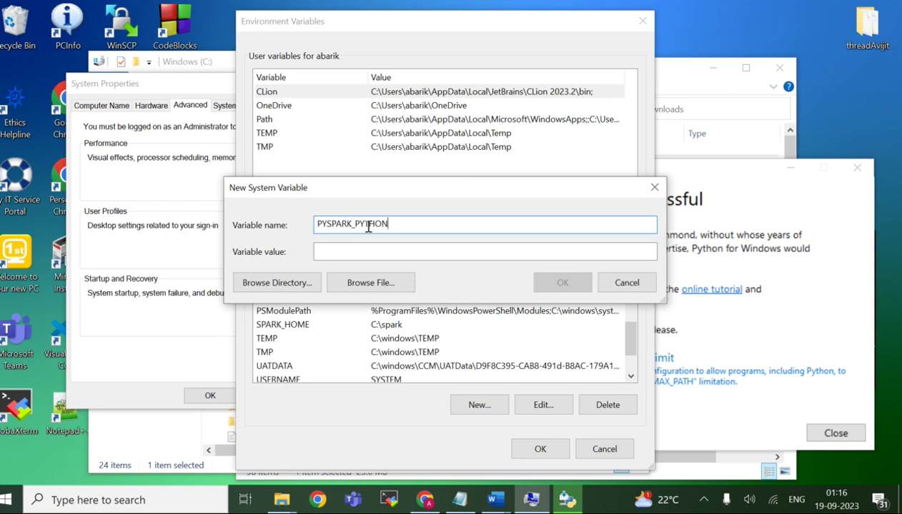
Step: Close the finished Python 3.7.0 installer and open the C:\Python folder in File Explorer
{"action": "left_click", "coordinate": [572, 501]}
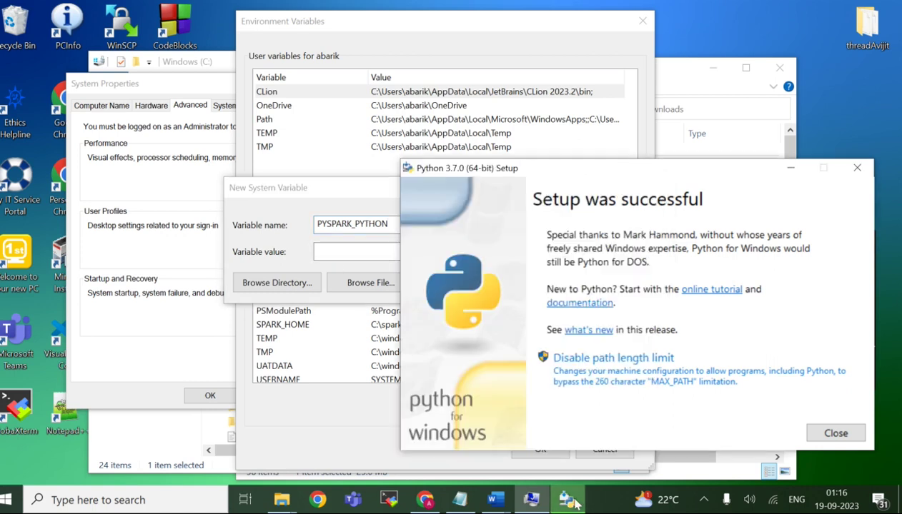
{"action": "left_click", "coordinate": [842, 433]}
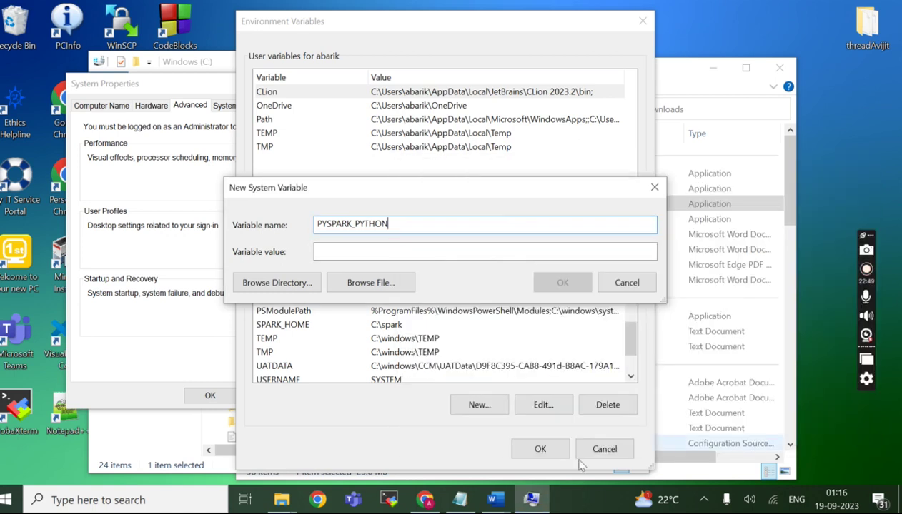
{"action": "left_click", "coordinate": [284, 501]}
{"action": "left_click", "coordinate": [326, 436]}
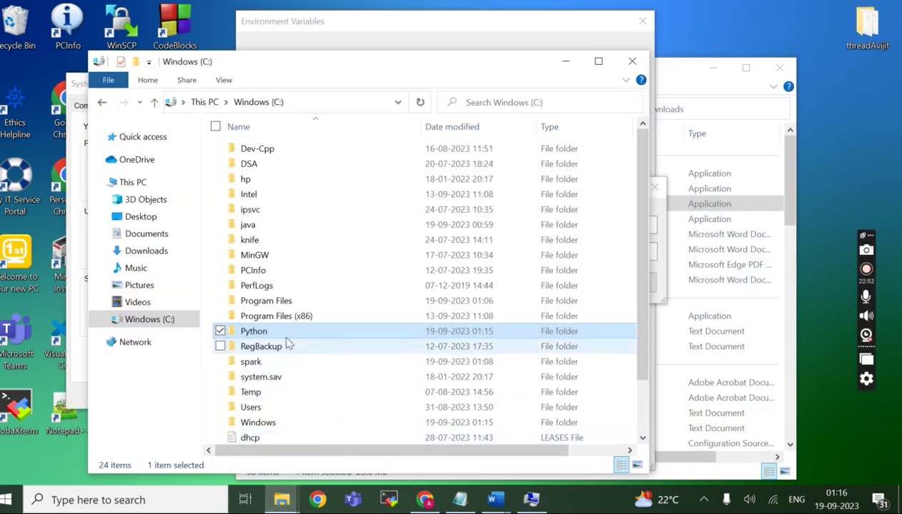
{"action": "double_click", "coordinate": [259, 331]}
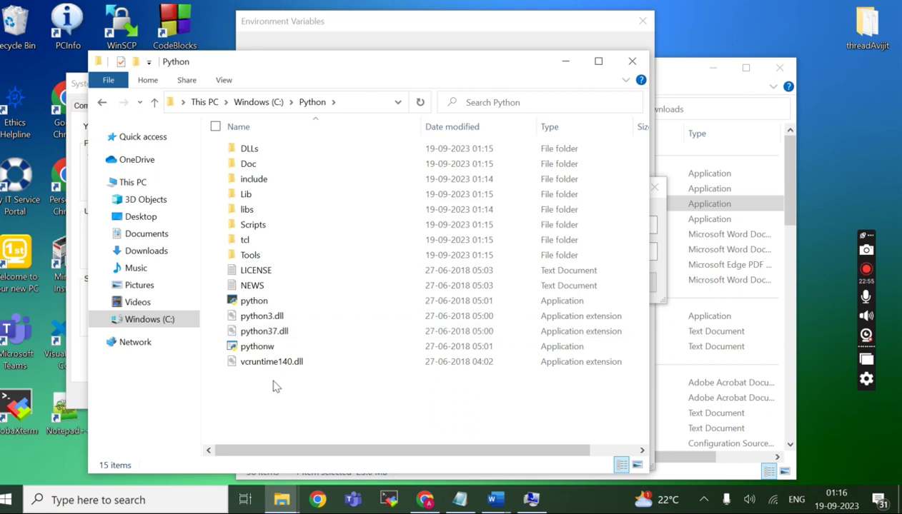
{"action": "right_click", "coordinate": [261, 304]}
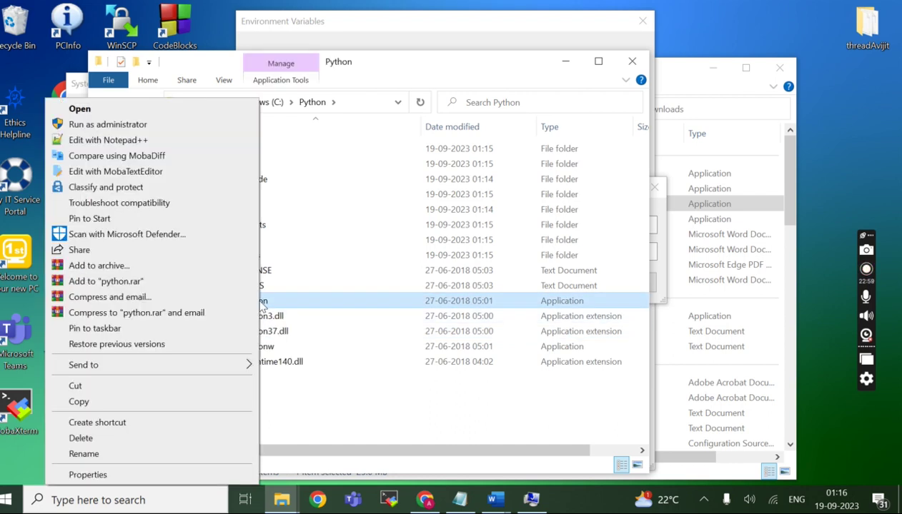
{"action": "left_click", "coordinate": [328, 418]}
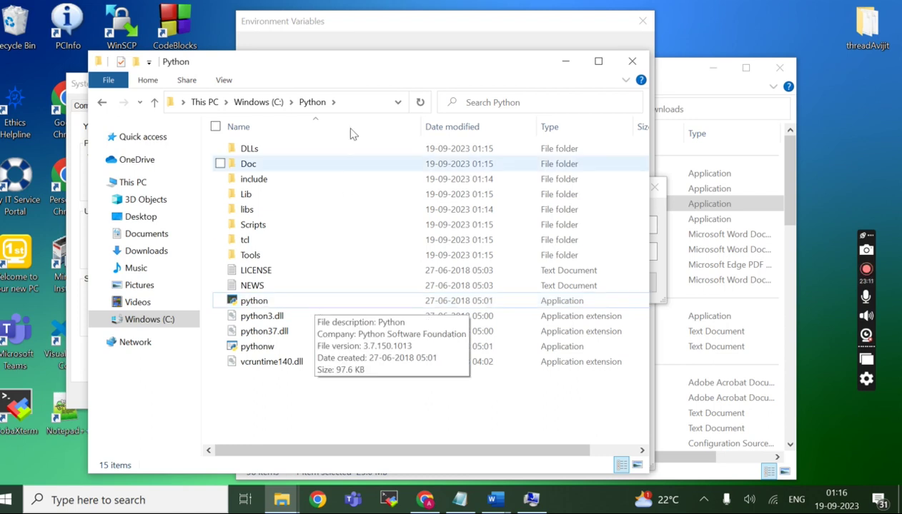
{"action": "left_click", "coordinate": [349, 101]}
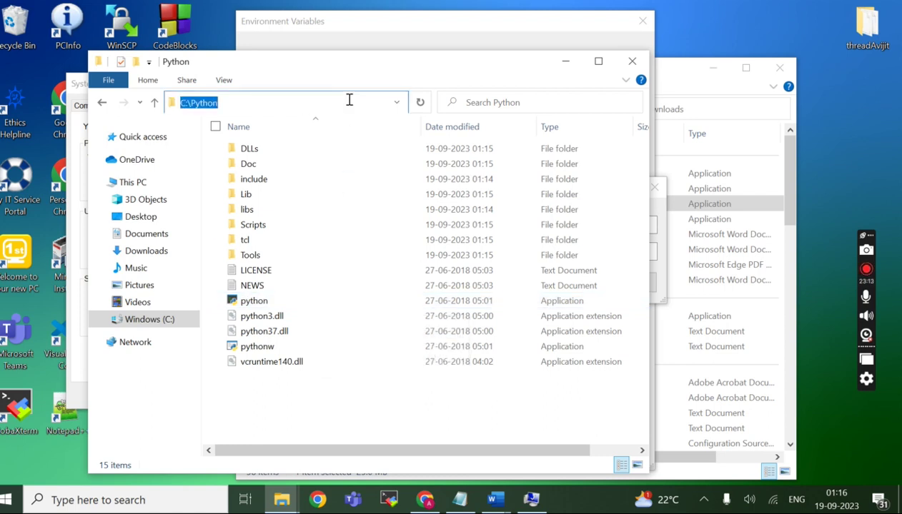
{"action": "left_click", "coordinate": [277, 301]}
{"action": "right_click", "coordinate": [277, 300]}
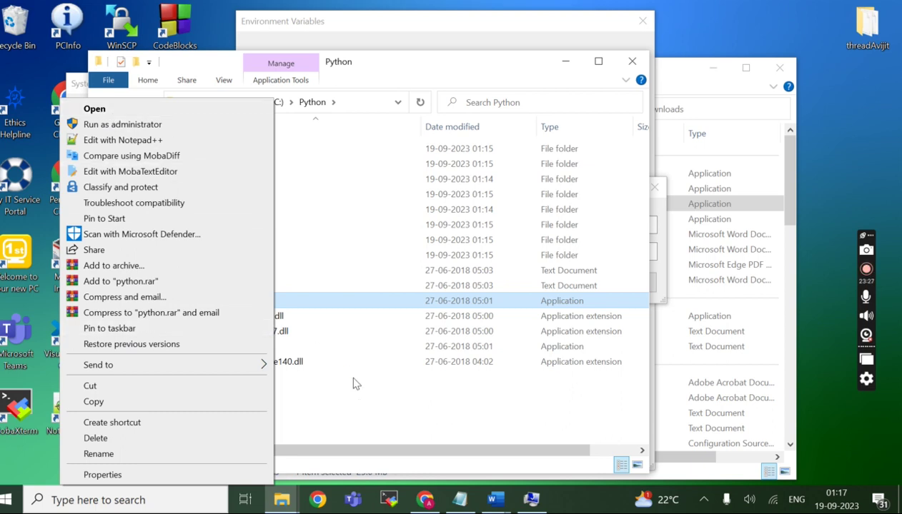
{"action": "left_click", "coordinate": [333, 418]}
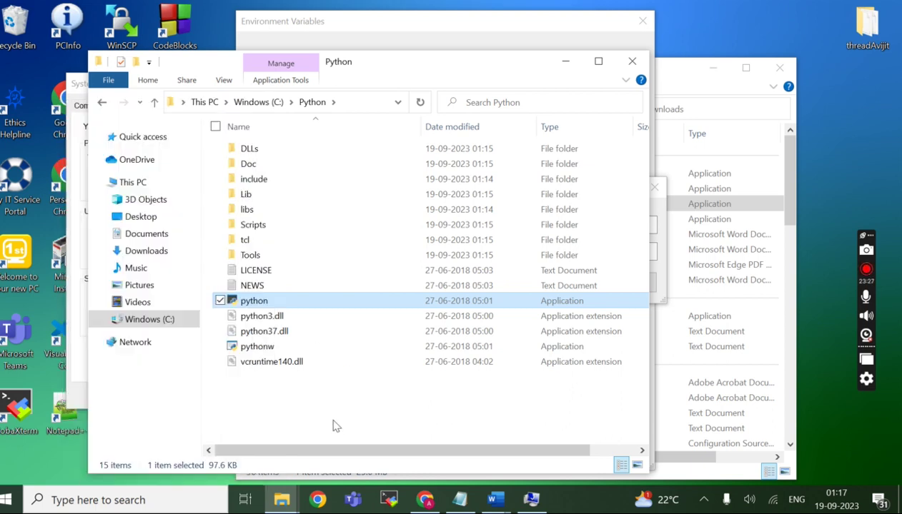
Step: Review the Python folder's properties, including its sharing, security, previous versions and customization settings, and close them
{"action": "right_click", "coordinate": [276, 294]}
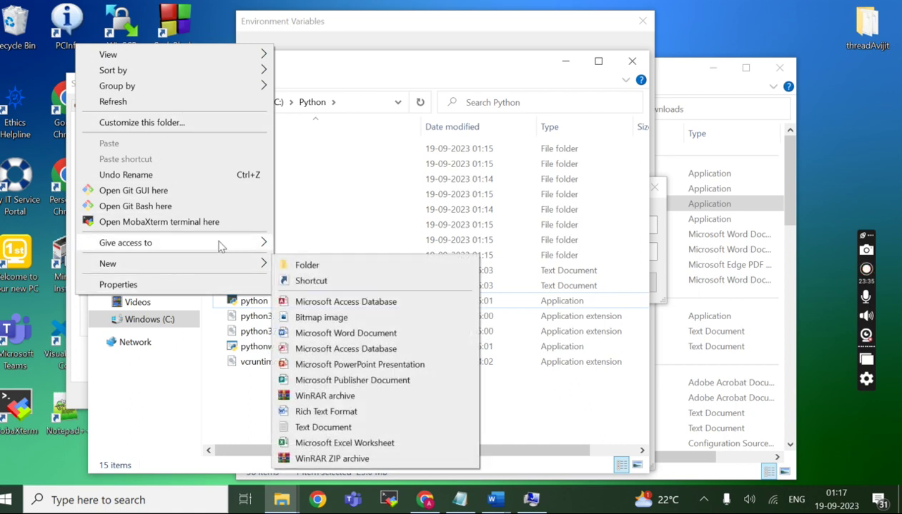
{"action": "mouse_move", "coordinate": [236, 244]}
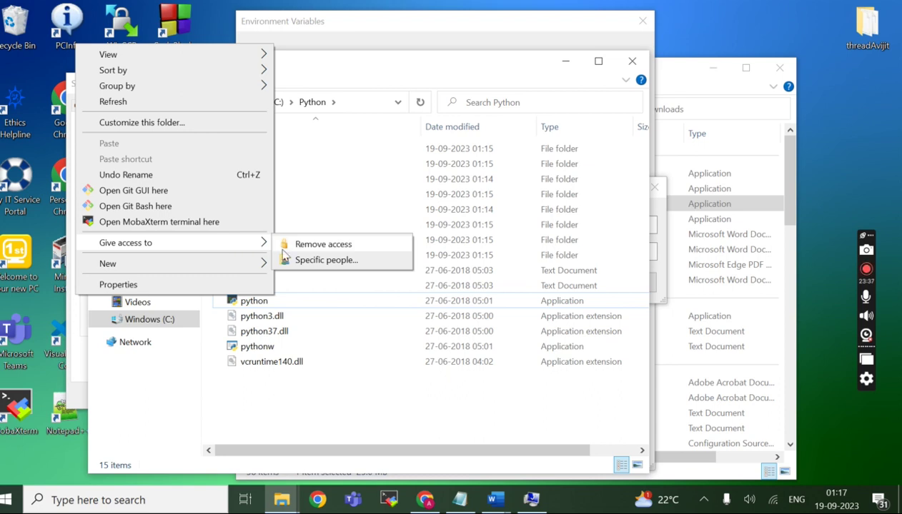
{"action": "left_click", "coordinate": [255, 285]}
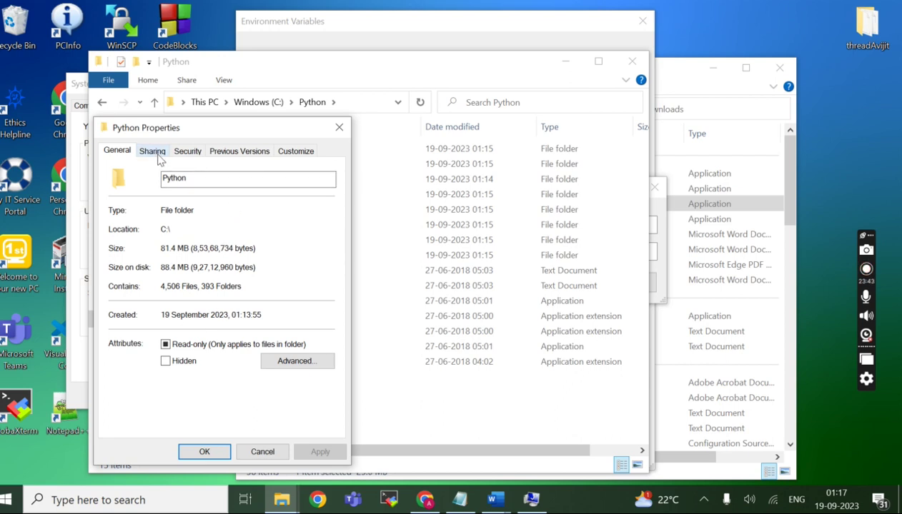
{"action": "left_click", "coordinate": [153, 151]}
{"action": "left_click", "coordinate": [177, 155]}
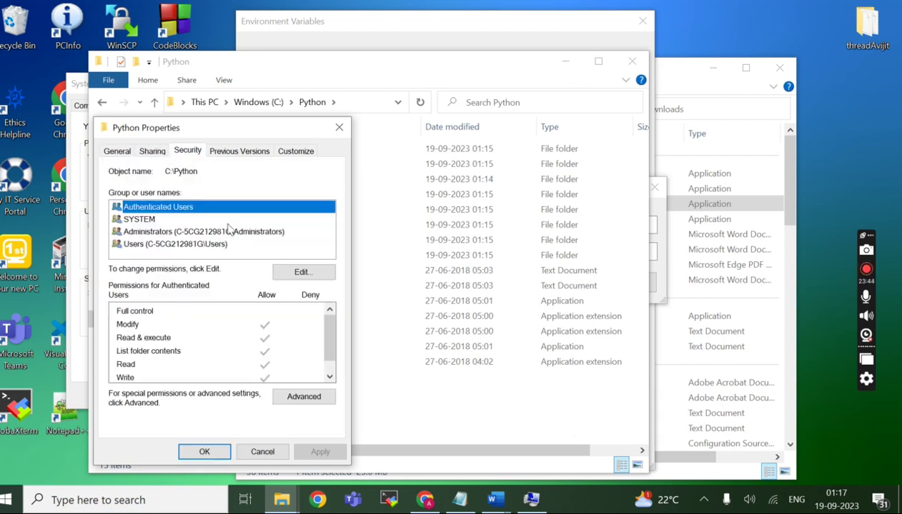
{"action": "left_click", "coordinate": [225, 156]}
{"action": "left_click", "coordinate": [280, 158]}
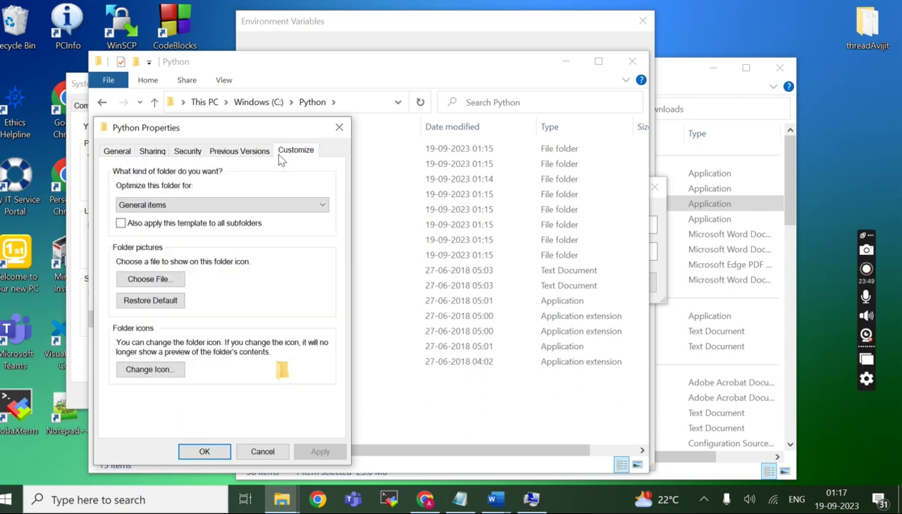
{"action": "left_click", "coordinate": [211, 453]}
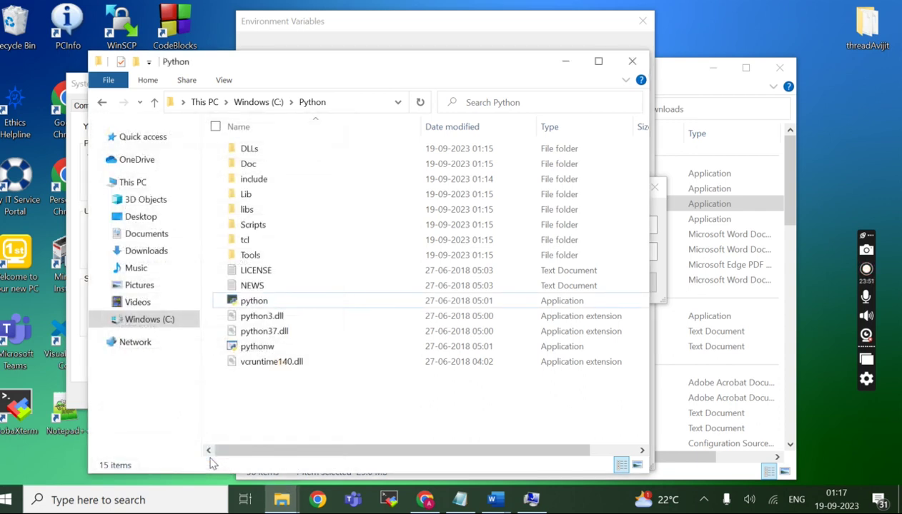
Step: Copy the C:\Python folder path and paste it as the value of the new PYSPARK_PYTHON variable
{"action": "left_click", "coordinate": [356, 105]}
{"action": "key", "text": "ctrl+c"}
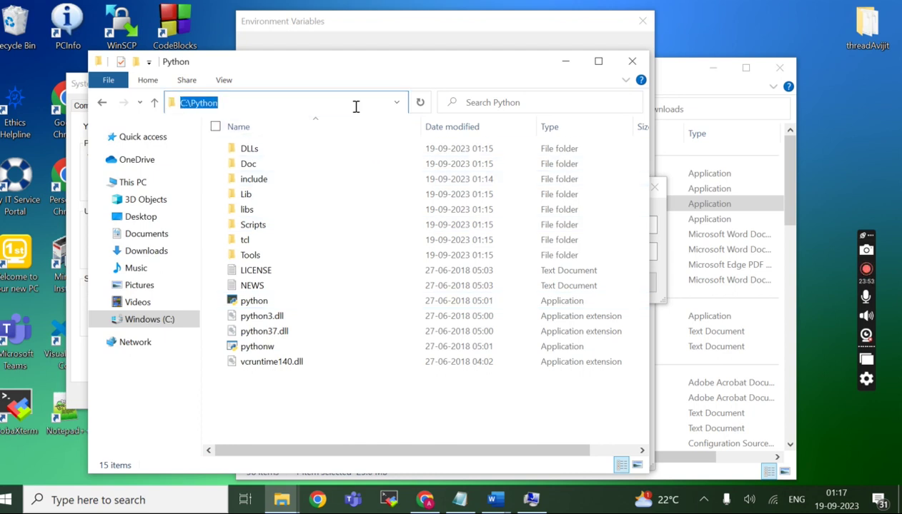
{"action": "left_click", "coordinate": [532, 499]}
{"action": "left_click", "coordinate": [350, 252]}
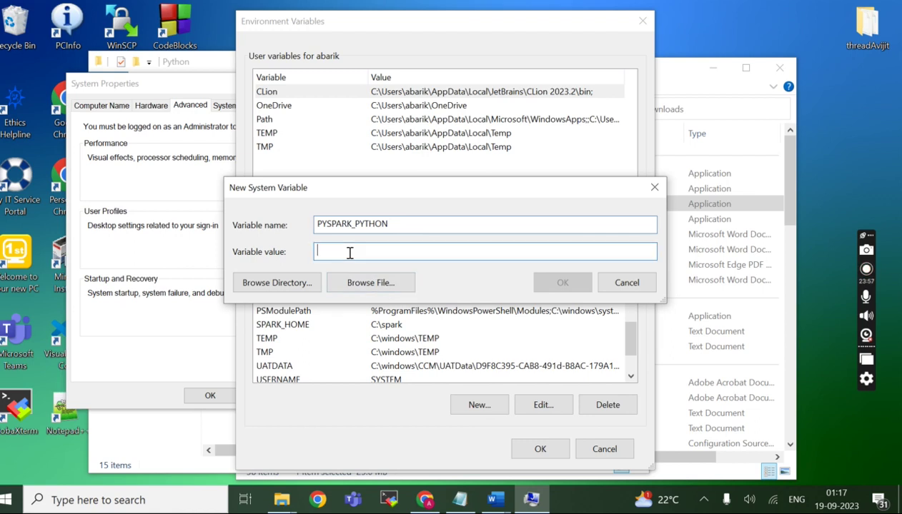
{"action": "key", "text": "ctrl+v"}
Step: Check the python application in the C:\Python folder and complete the variable value as C:\Python\python.exe
{"action": "left_click", "coordinate": [282, 499]}
{"action": "left_click", "coordinate": [322, 465]}
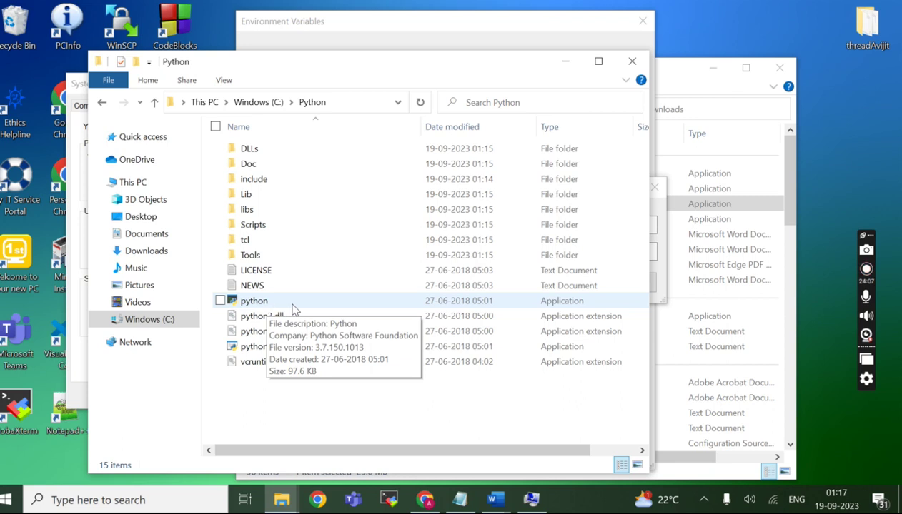
{"action": "left_click", "coordinate": [533, 501]}
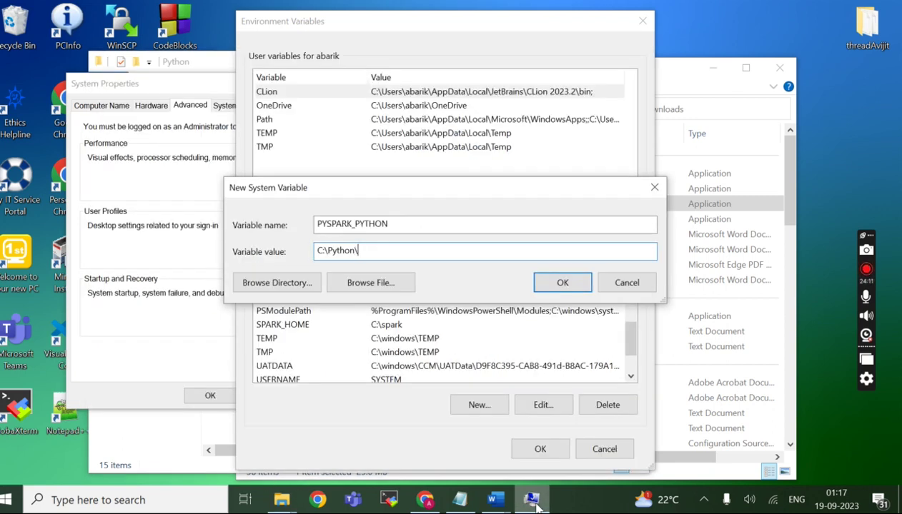
{"action": "type", "text": "\\P"}
{"action": "key", "text": "BackSpace"}
{"action": "type", "text": "python.exe"}
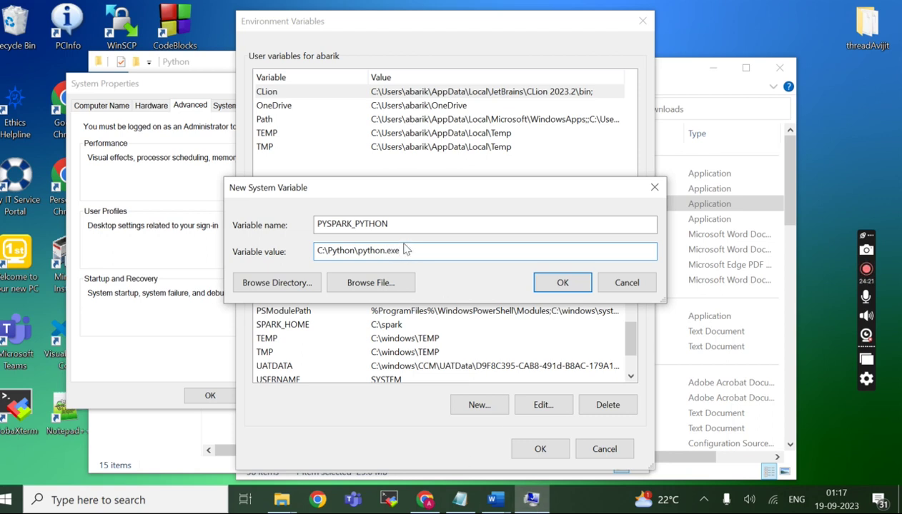
Step: Compare the entered variable value with the contents of the Python folder and return to the New System Variable dialog
{"action": "left_click_drag", "start_coordinate": [409, 251], "coordinate": [302, 251]}
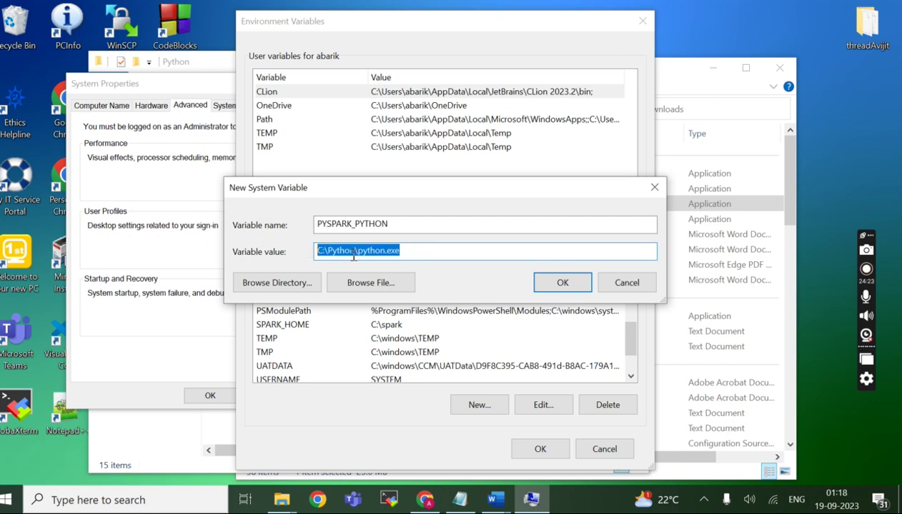
{"action": "left_click", "coordinate": [409, 252]}
{"action": "left_click", "coordinate": [281, 501]}
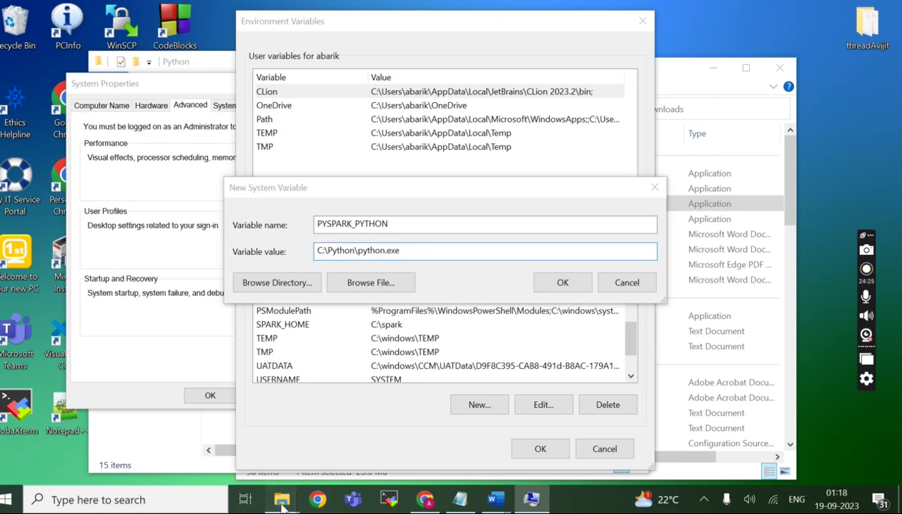
{"action": "left_click", "coordinate": [329, 443]}
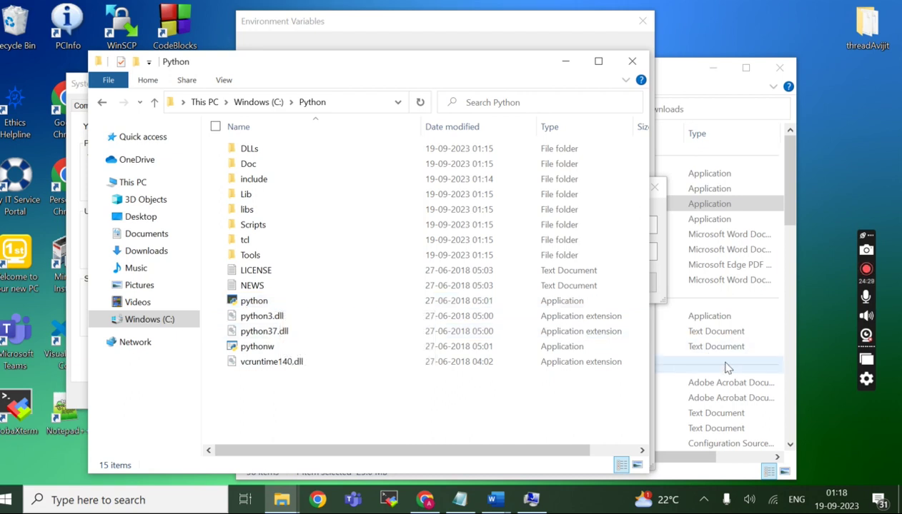
{"action": "left_click", "coordinate": [531, 500]}
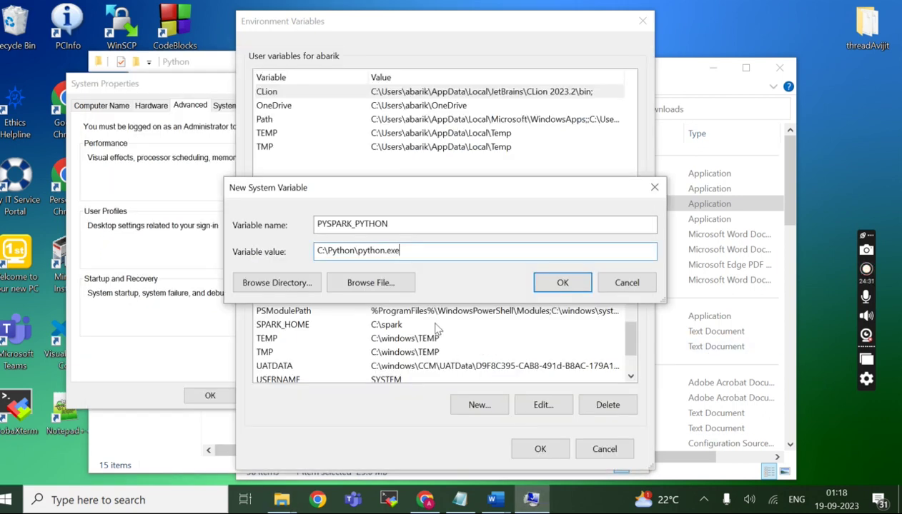
Step: Save the new PYSPARK_PYTHON system variable, then reopen it, select its variable name and close it again
{"action": "left_click", "coordinate": [558, 284]}
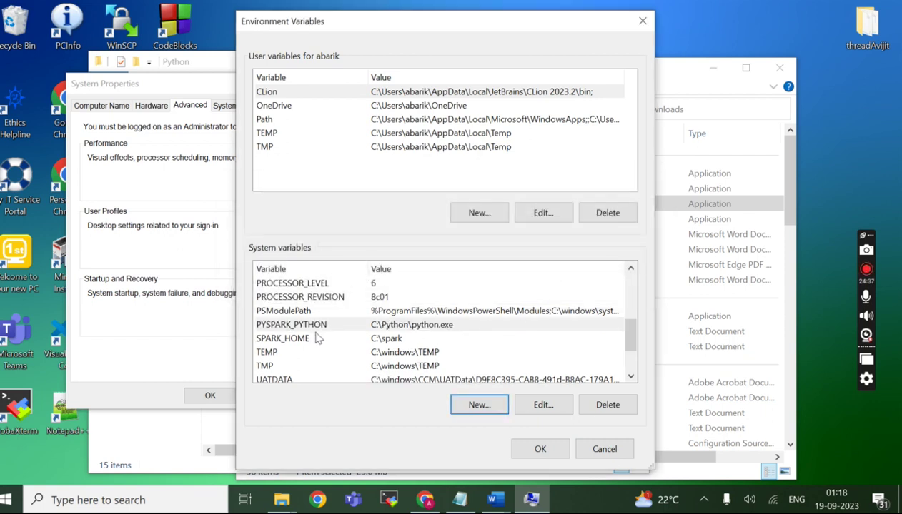
{"action": "left_click", "coordinate": [353, 326]}
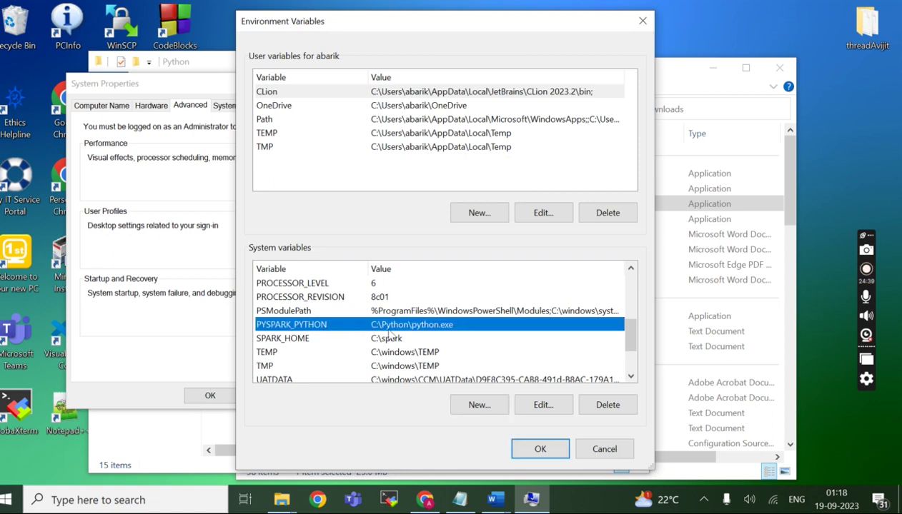
{"action": "left_click", "coordinate": [536, 405]}
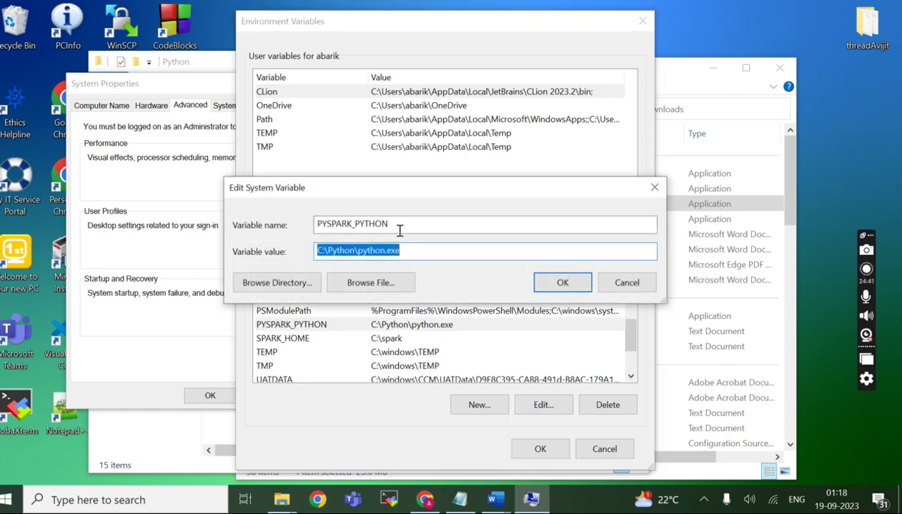
{"action": "left_click", "coordinate": [395, 225]}
{"action": "left_click_drag", "start_coordinate": [394, 225], "coordinate": [292, 224]}
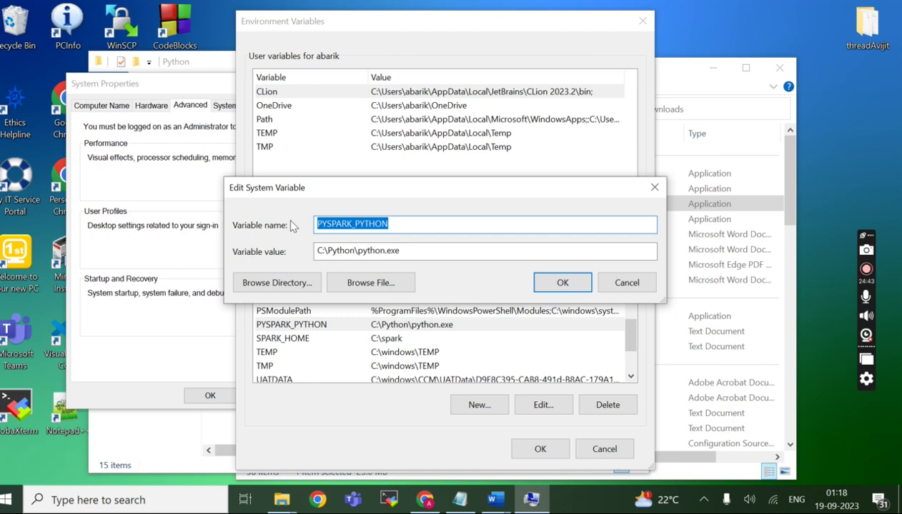
{"action": "left_click", "coordinate": [576, 283]}
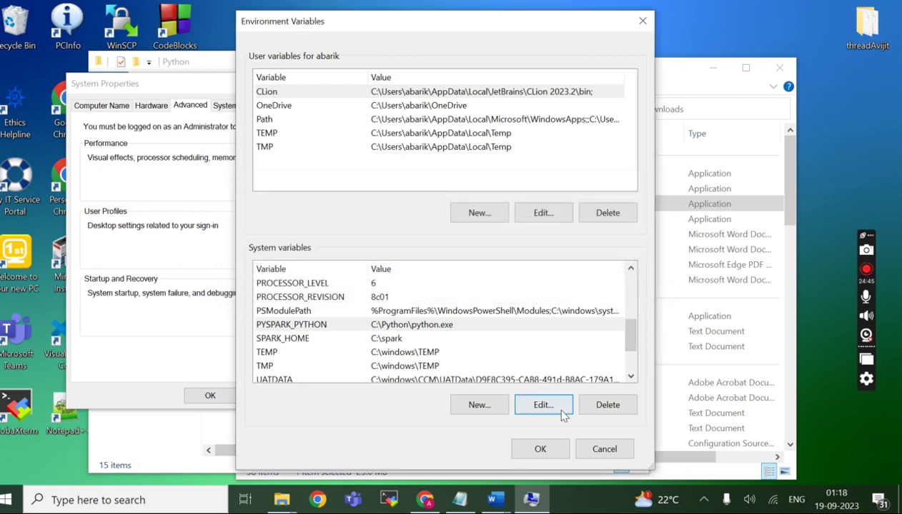
Step: Add %PYSPARK_PYTHON% as a new entry in the system Path variable and save the environment variables and system properties
{"action": "scroll", "coordinate": [297, 373], "scroll_direction": "down", "scroll_amount": 2}
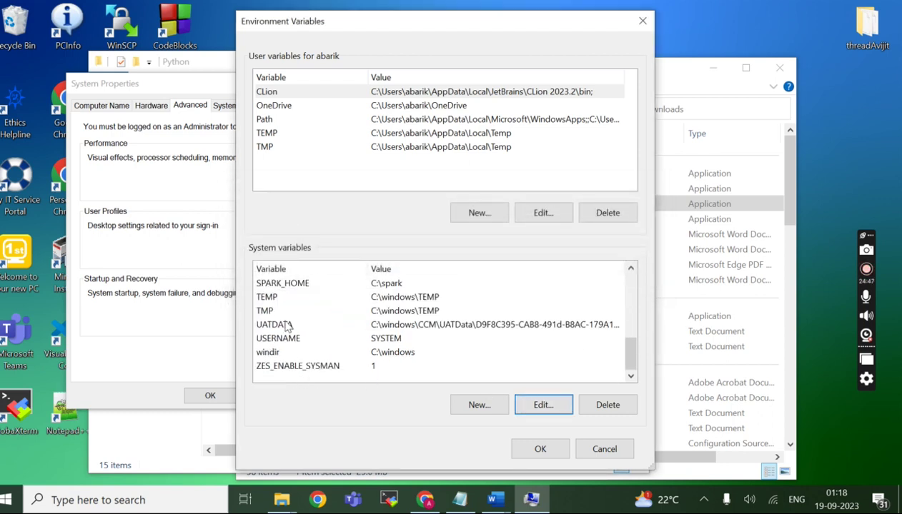
{"action": "scroll", "coordinate": [287, 325], "scroll_direction": "up", "scroll_amount": 5}
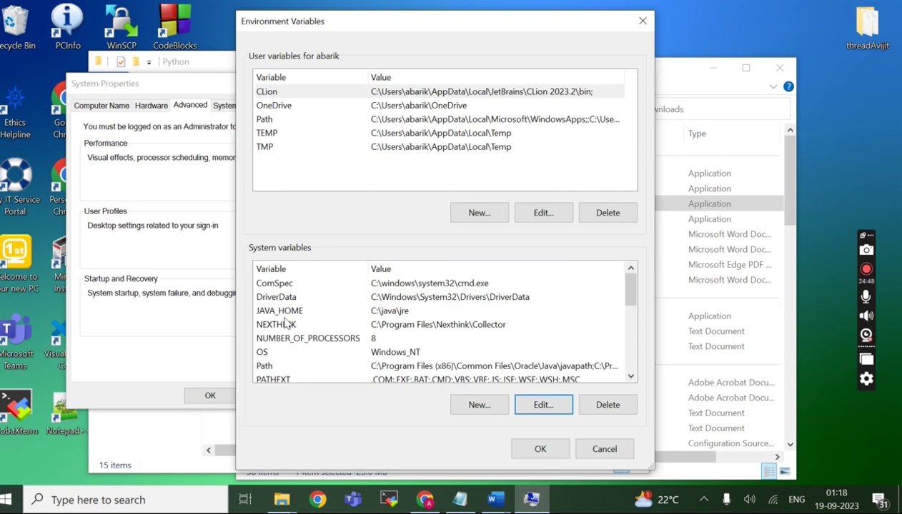
{"action": "left_click", "coordinate": [266, 366]}
{"action": "left_click", "coordinate": [543, 404]}
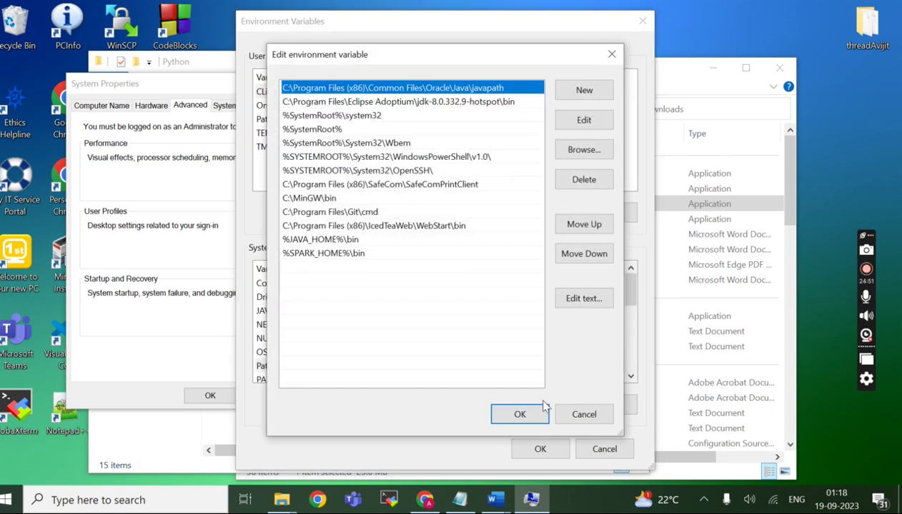
{"action": "left_click", "coordinate": [590, 93]}
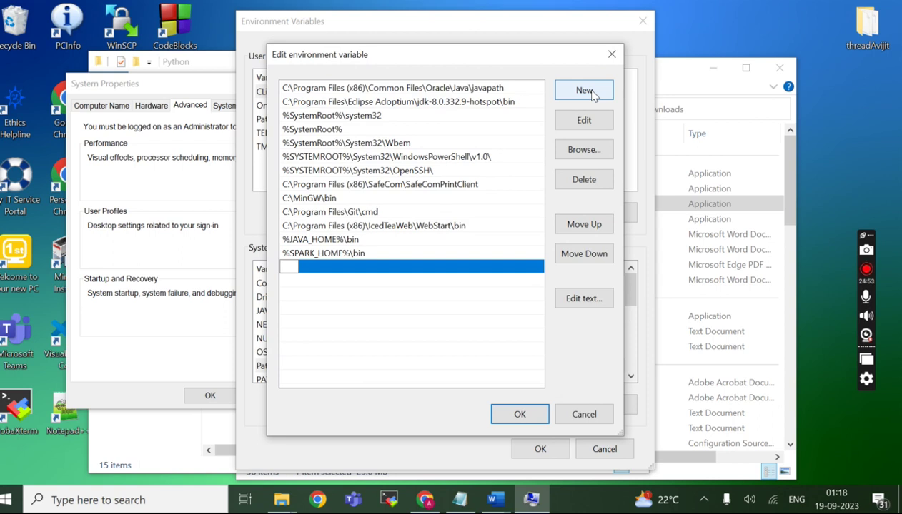
{"action": "type", "text": "%PYSPARK_PYTHON"}
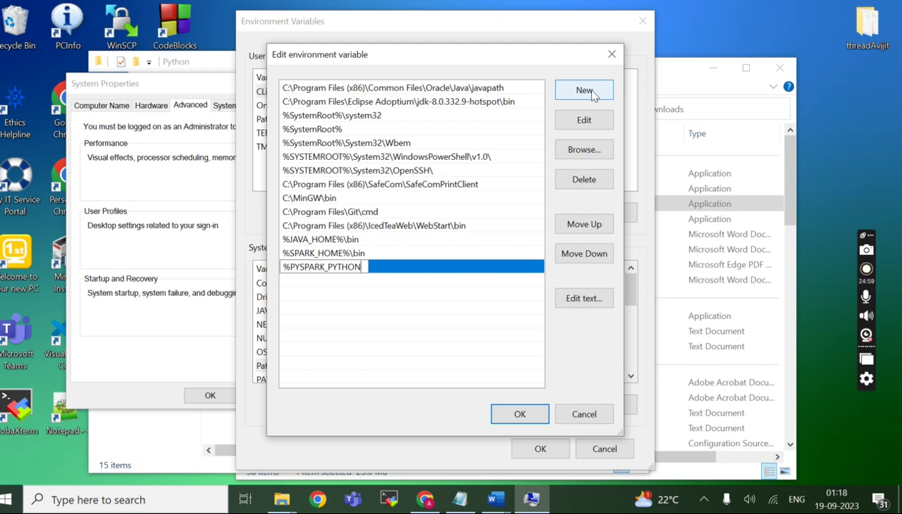
{"action": "type", "text": "%"}
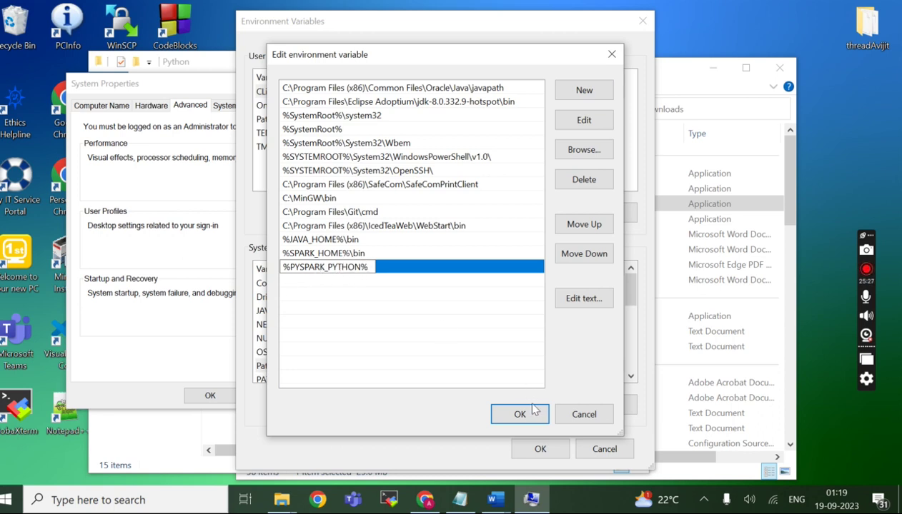
{"action": "left_click", "coordinate": [455, 379]}
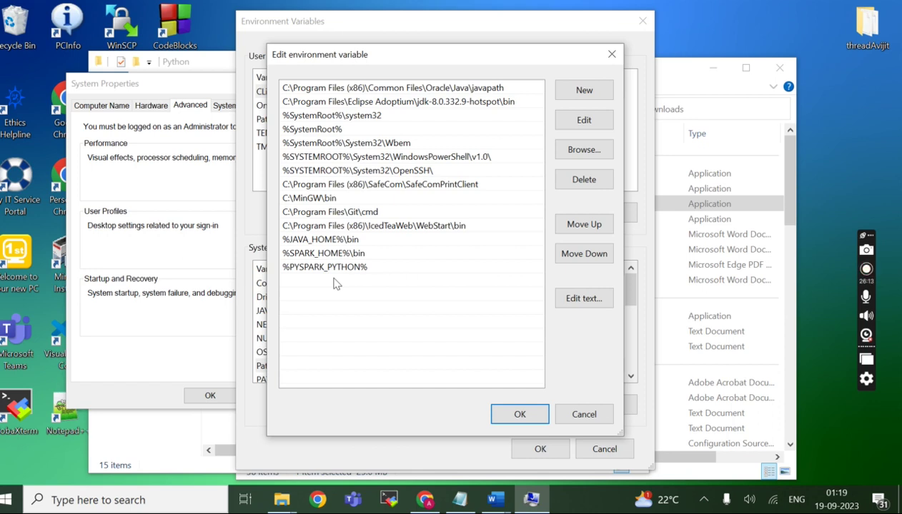
{"action": "left_click", "coordinate": [520, 414]}
{"action": "left_click", "coordinate": [540, 449]}
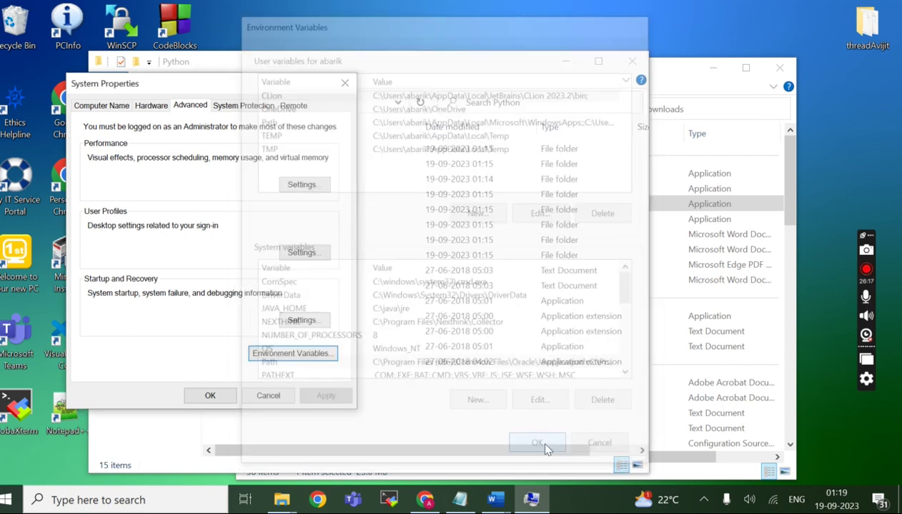
{"action": "left_click", "coordinate": [212, 392]}
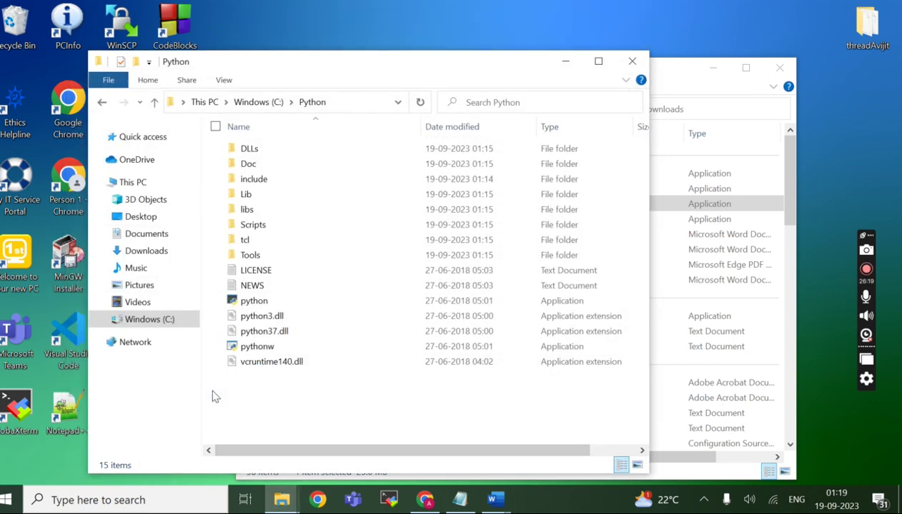
Step: Switch to the installedpycharmforpyspark document in Word and read the sections on checking the Python version and running pyspark
{"action": "left_click", "coordinate": [500, 504]}
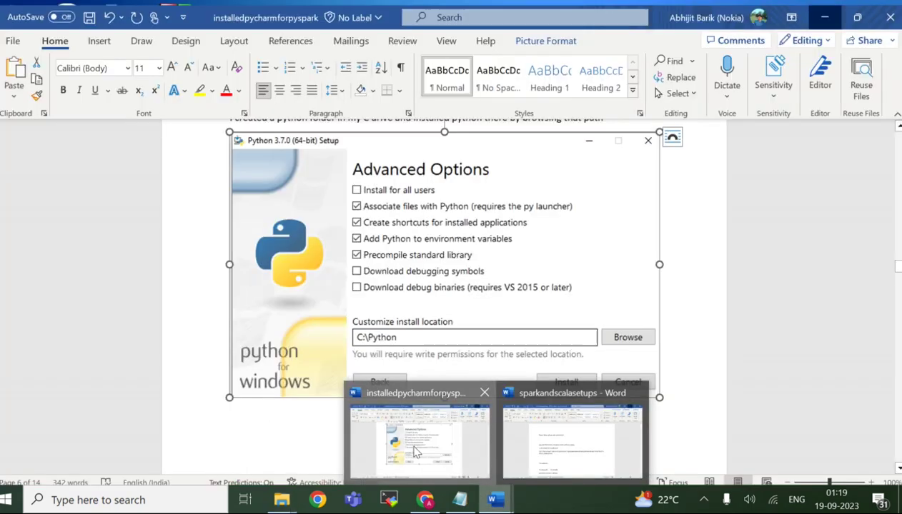
{"action": "left_click", "coordinate": [414, 443]}
{"action": "scroll", "coordinate": [414, 446], "scroll_direction": "down", "scroll_amount": 5}
{"action": "scroll", "coordinate": [414, 447], "scroll_direction": "down", "scroll_amount": 8}
{"action": "scroll", "coordinate": [415, 447], "scroll_direction": "up", "scroll_amount": 4}
{"action": "scroll", "coordinate": [415, 447], "scroll_direction": "down", "scroll_amount": 4}
{"action": "scroll", "coordinate": [414, 447], "scroll_direction": "up", "scroll_amount": 4}
{"action": "scroll", "coordinate": [414, 447], "scroll_direction": "down", "scroll_amount": 10}
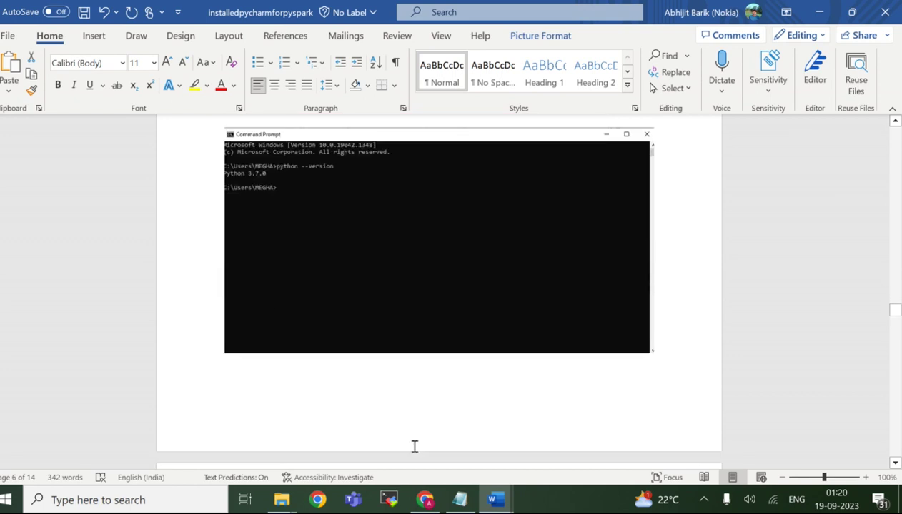
{"action": "scroll", "coordinate": [529, 252], "scroll_direction": "up", "scroll_amount": 3}
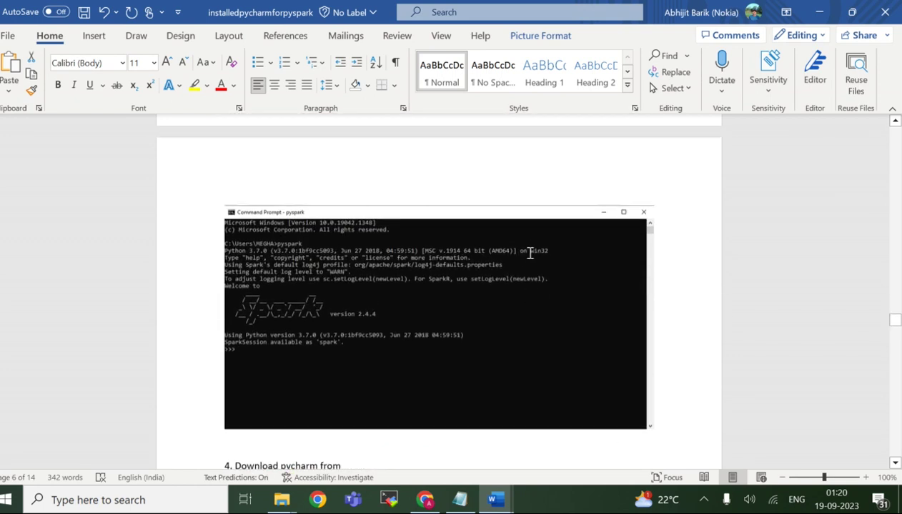
Step: Open Command Prompt, place its window over the document and run the pyspark command
{"action": "left_click", "coordinate": [116, 503]}
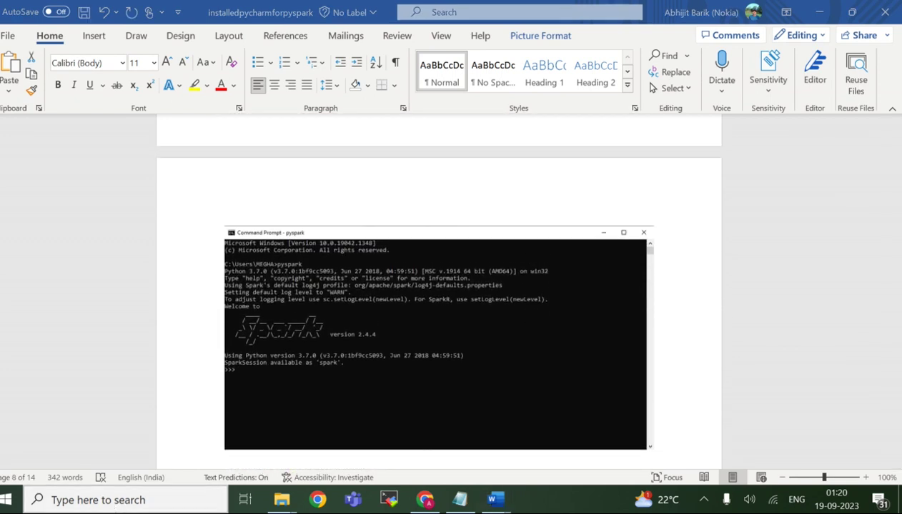
{"action": "type", "text": "cmd"}
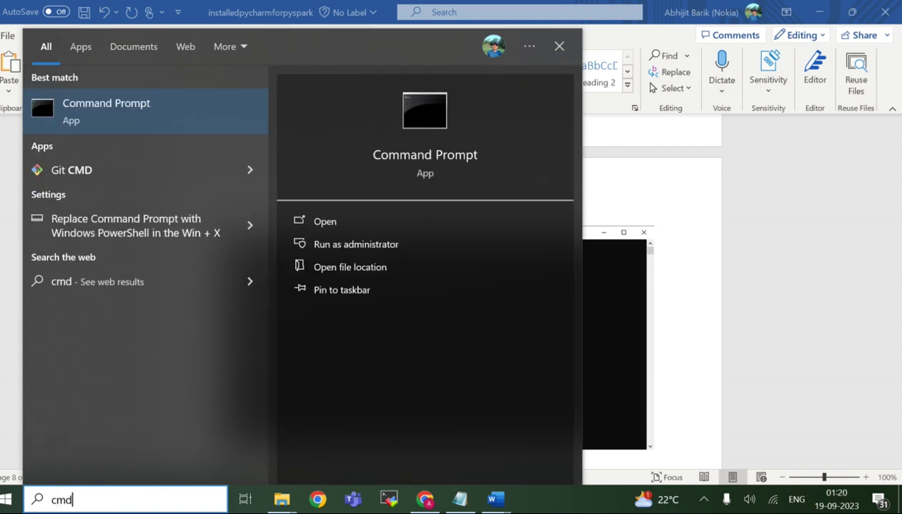
{"action": "key", "text": "Return"}
{"action": "left_click_drag", "start_coordinate": [342, 84], "coordinate": [444, 370]}
{"action": "left_click", "coordinate": [355, 445]}
{"action": "type", "text": "pysp"}
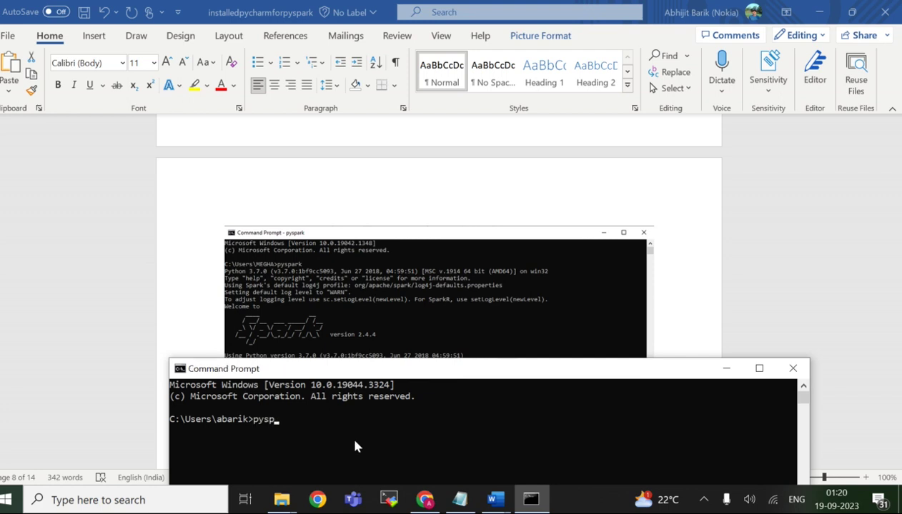
{"action": "type", "text": "ark"}
{"action": "key", "text": "Return"}
{"action": "left_click_drag", "start_coordinate": [439, 377], "coordinate": [640, 243]}
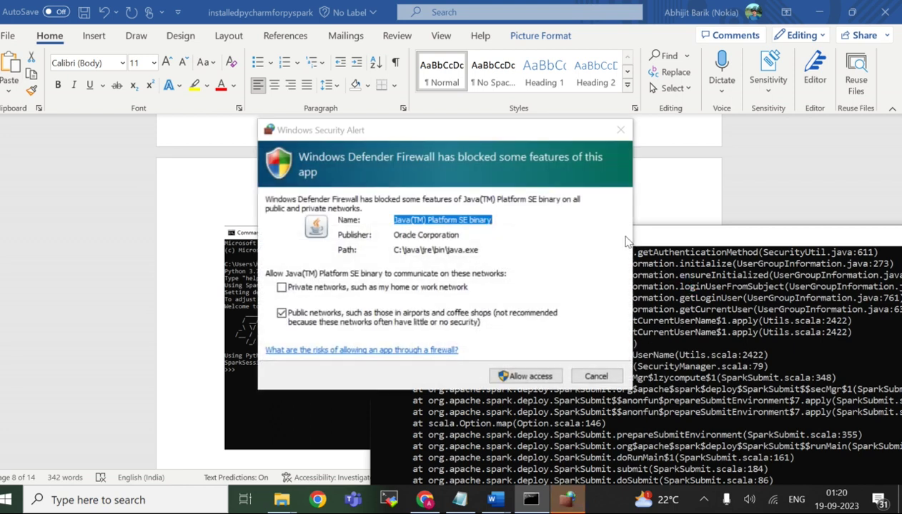
Step: Allow the Java(TM) Platform SE binary through the firewall on private and public networks, granting administrator rights with Make Me Admin
{"action": "left_click", "coordinate": [513, 376]}
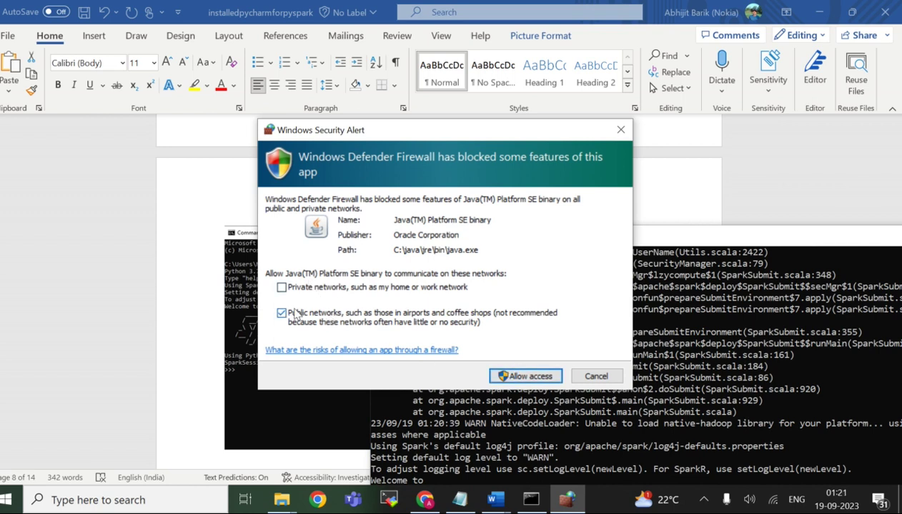
{"action": "left_click", "coordinate": [281, 288]}
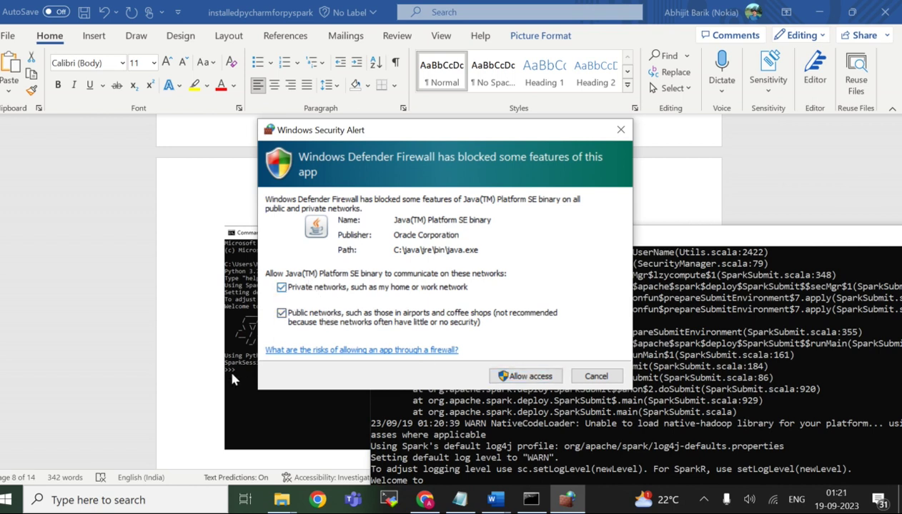
{"action": "left_click", "coordinate": [149, 502]}
{"action": "type", "text": "mak"}
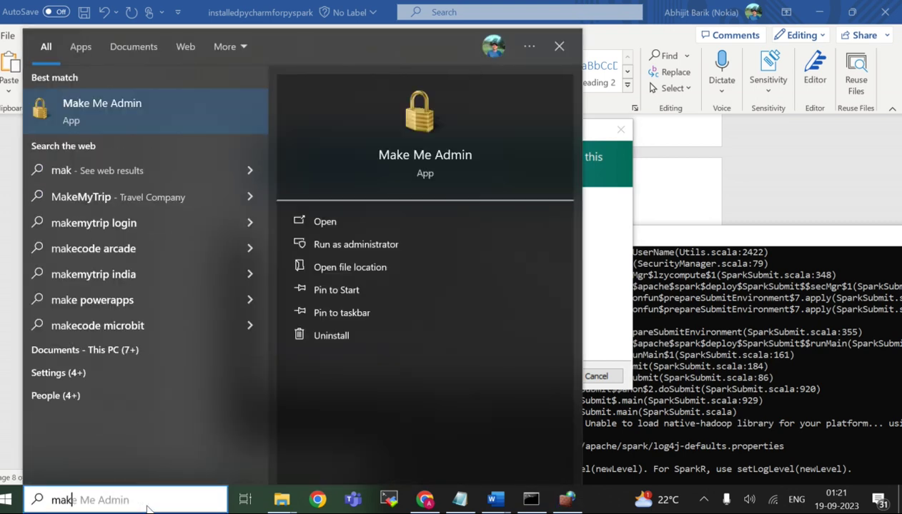
{"action": "key", "text": "Return"}
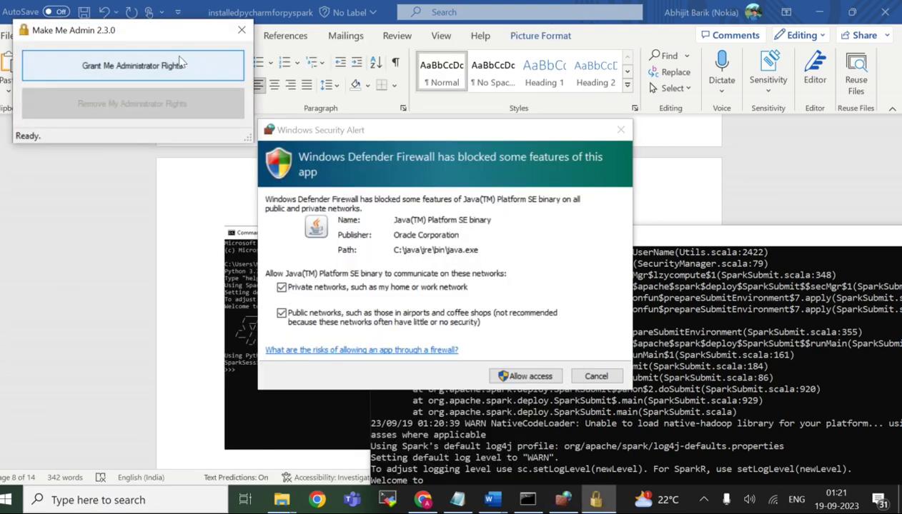
{"action": "left_click", "coordinate": [146, 68]}
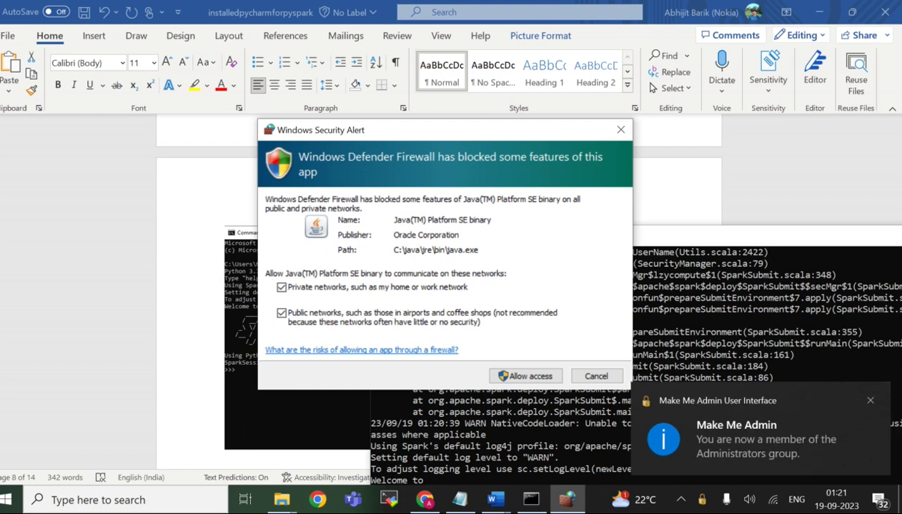
{"action": "left_click", "coordinate": [870, 401]}
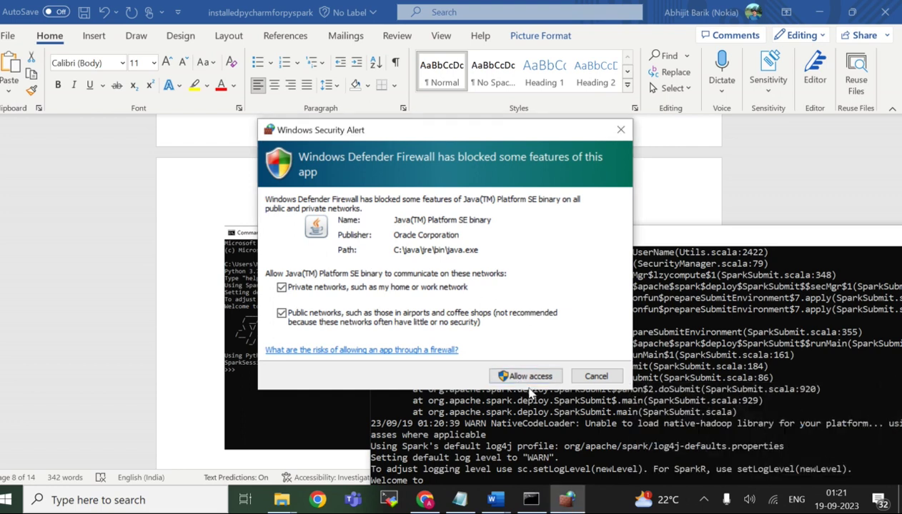
{"action": "left_click", "coordinate": [501, 377]}
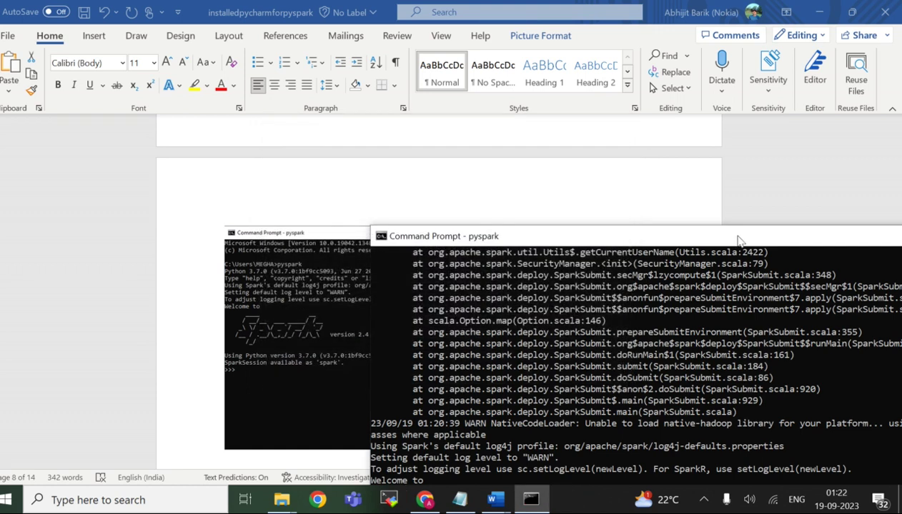
Step: Maximize the Command Prompt window and review the pyspark startup output, including the Spark and Python versions
{"action": "left_click_drag", "start_coordinate": [607, 241], "coordinate": [434, 207]}
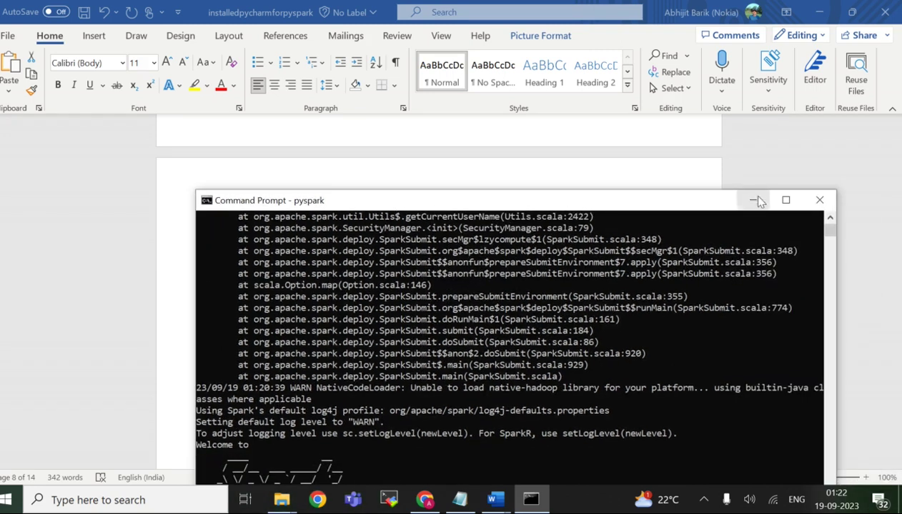
{"action": "left_click", "coordinate": [785, 200]}
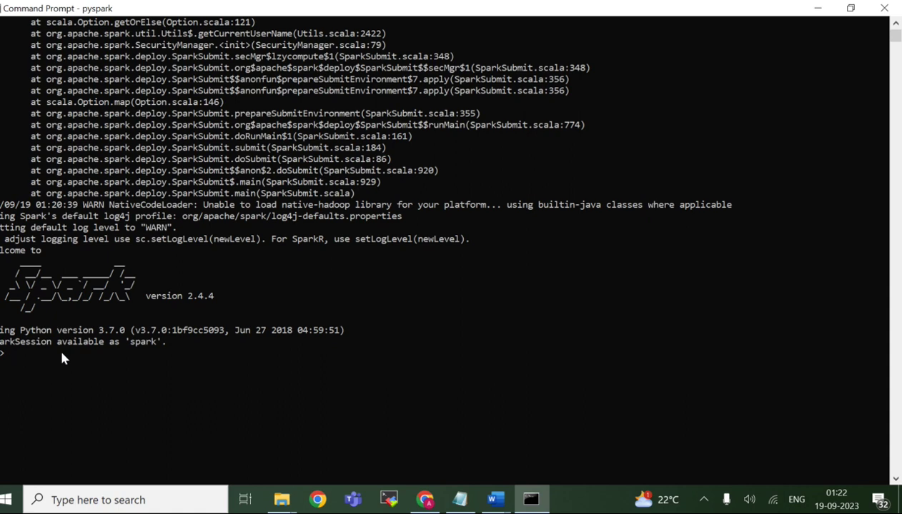
{"action": "scroll", "coordinate": [214, 308], "scroll_direction": "up", "scroll_amount": 7}
{"action": "scroll", "coordinate": [355, 272], "scroll_direction": "down", "scroll_amount": 16}
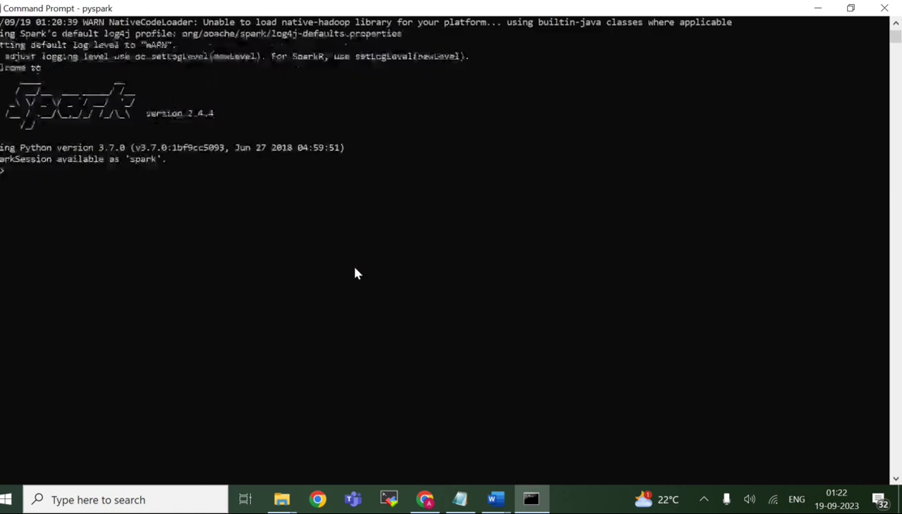
{"action": "scroll", "coordinate": [356, 274], "scroll_direction": "up", "scroll_amount": 10}
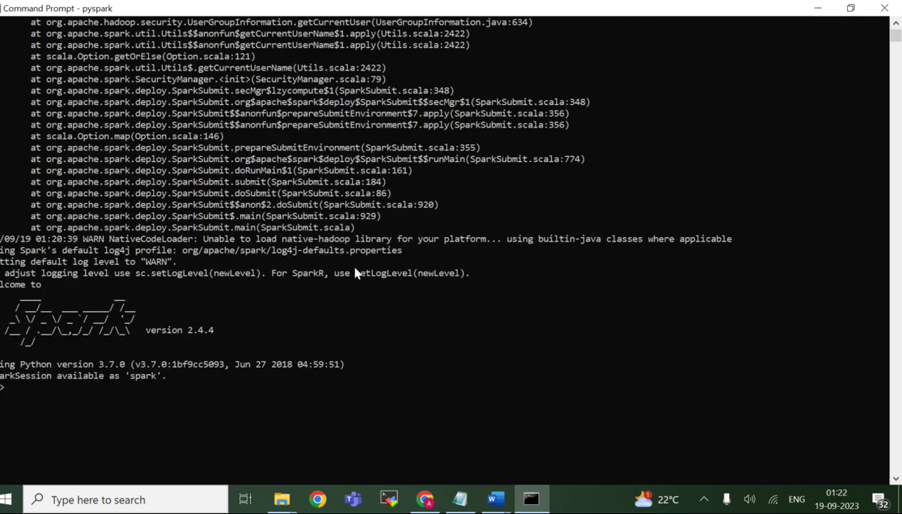
Step: Try to exit the running pyspark shell with exit; and interrupts, and close its Command Prompt window
{"action": "type", "text": "exit;"}
{"action": "key", "text": "Return"}
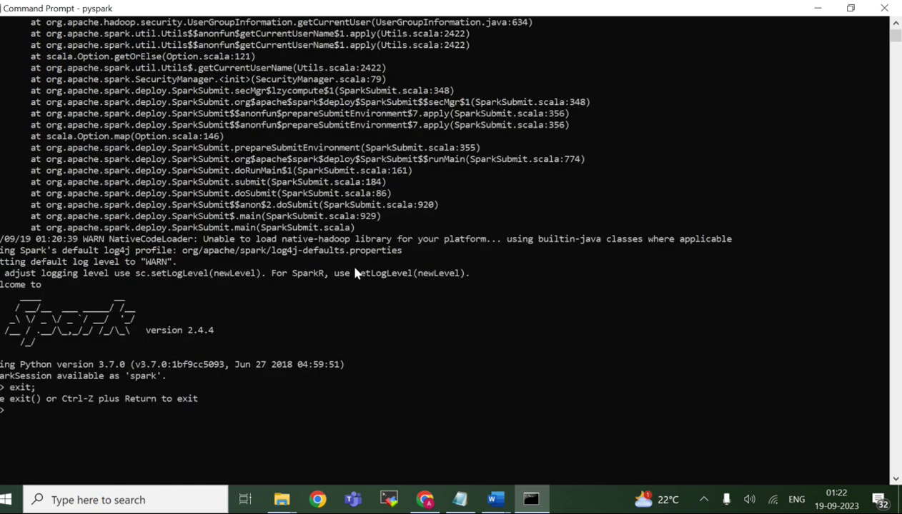
{"action": "key", "text": "ctrl+d"}
{"action": "key", "text": "BackSpace"}
{"action": "key", "text": "BackSpace"}
{"action": "key", "text": "ctrl+c"}
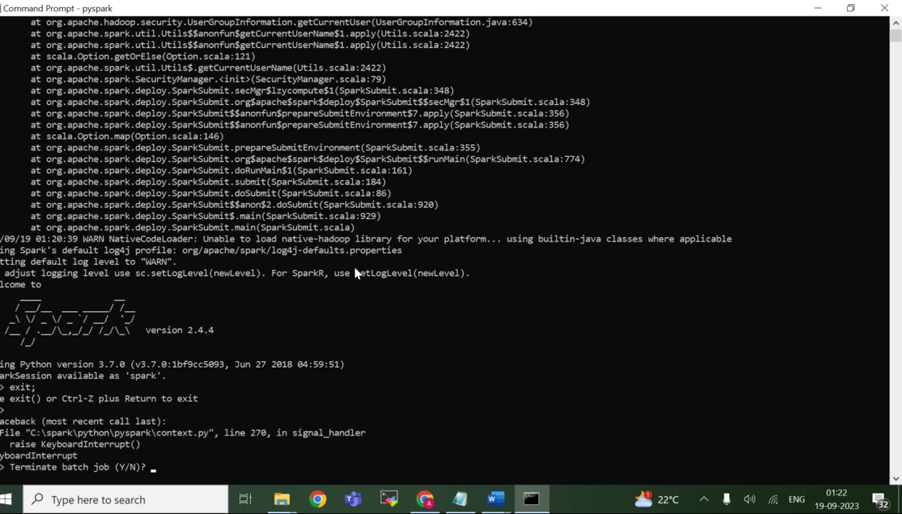
{"action": "key", "text": "ctrl+z"}
{"action": "key", "text": "Return"}
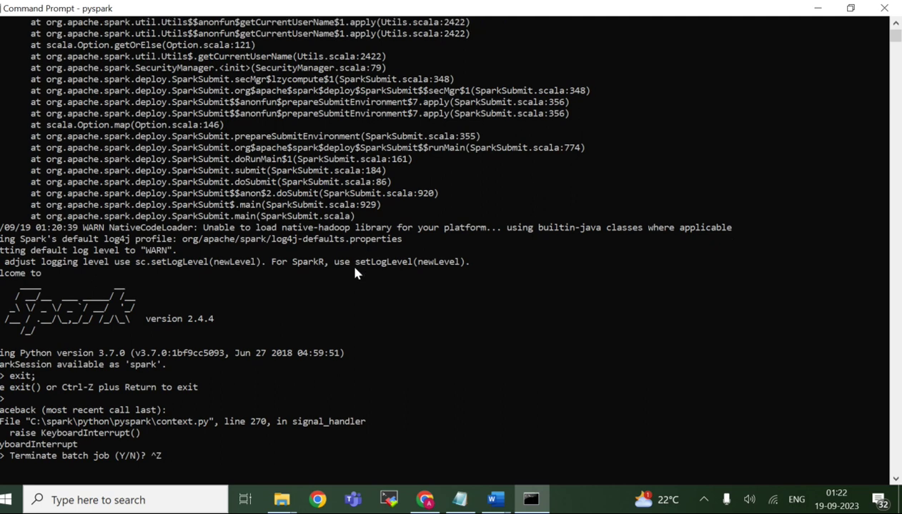
{"action": "scroll", "coordinate": [259, 353], "scroll_direction": "down", "scroll_amount": 3}
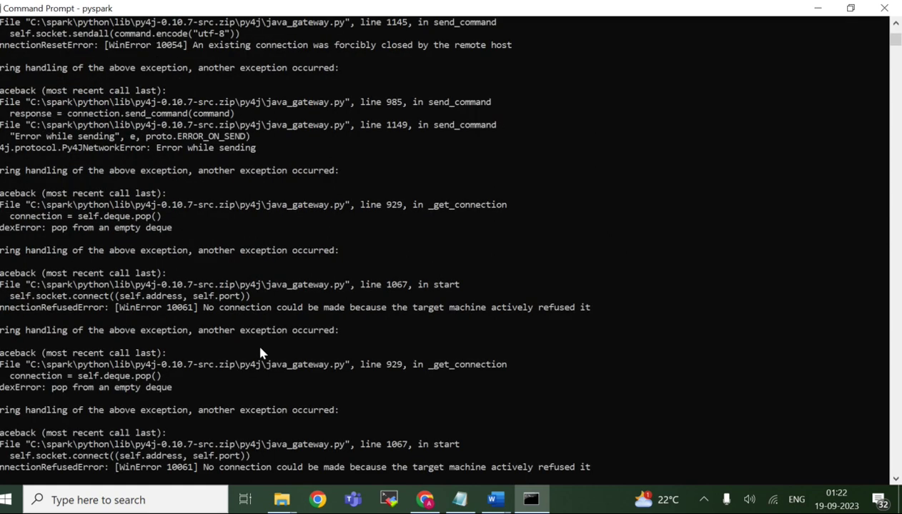
{"action": "left_click", "coordinate": [894, 8]}
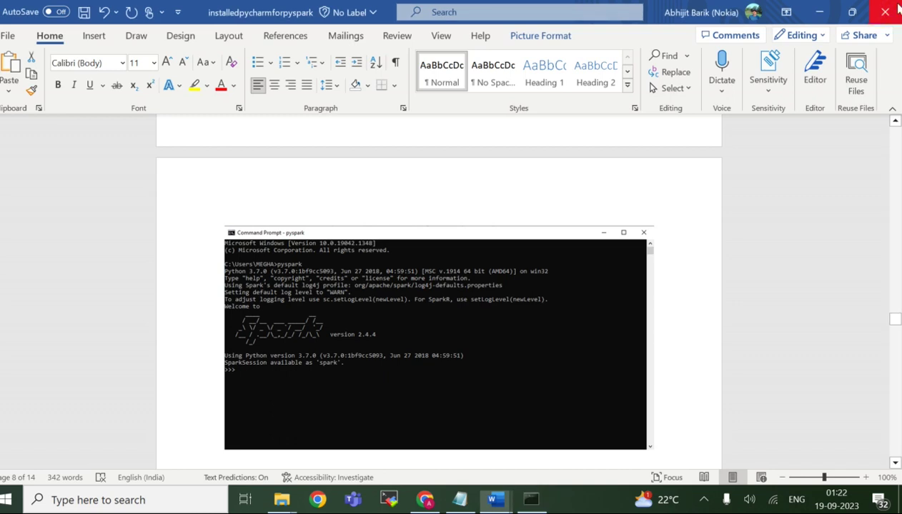
Step: Open a new Command Prompt and run the pyspark command
{"action": "type", "text": "md"}
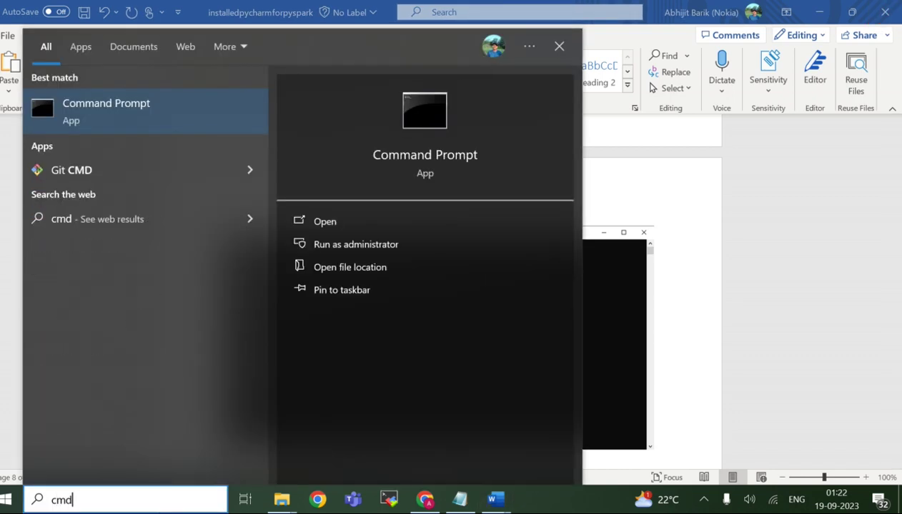
{"action": "key", "text": "Return"}
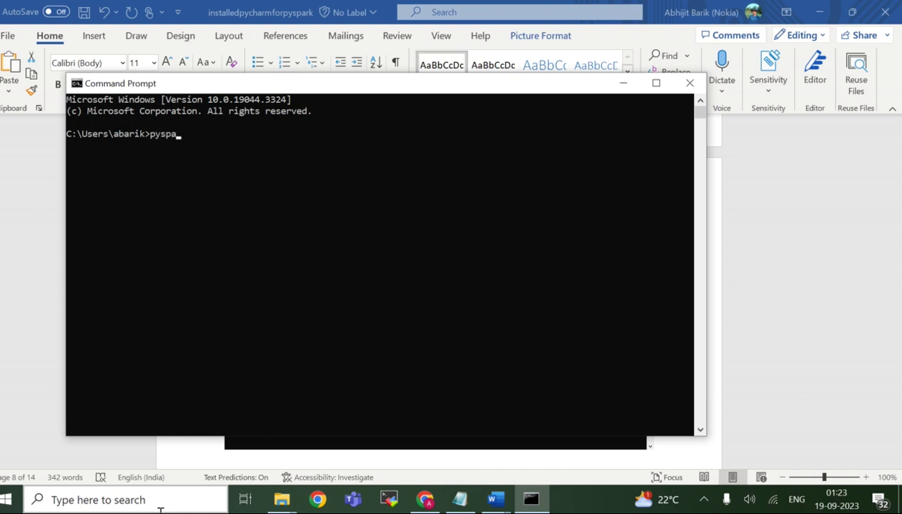
{"action": "type", "text": "pyspark"}
{"action": "key", "text": "Return"}
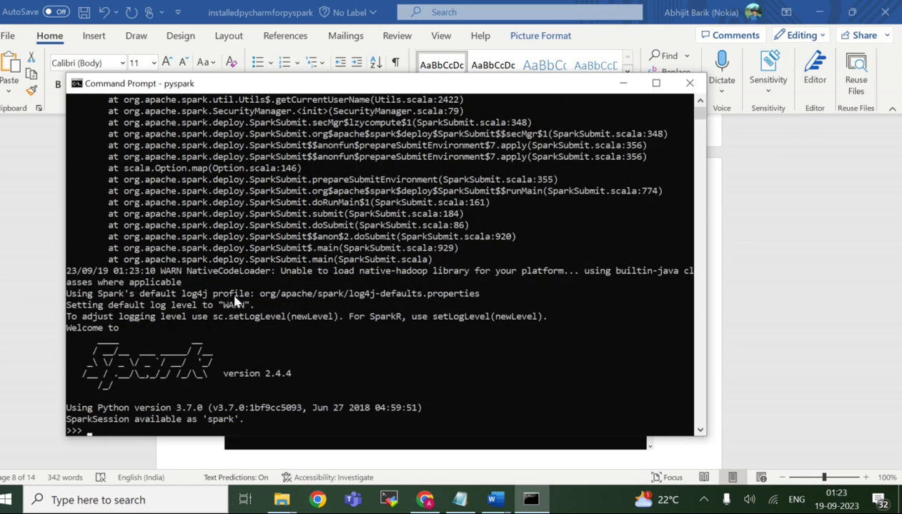
Step: Maximize the Command Prompt window, review the pyspark startup output and highlight the null\bin\winutils.exe path in the Hadoop error
{"action": "left_click", "coordinate": [655, 83]}
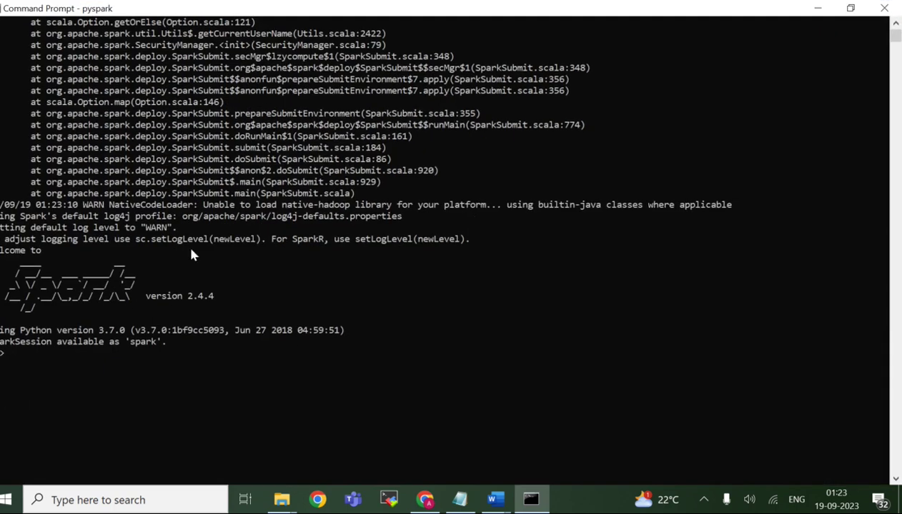
{"action": "scroll", "coordinate": [187, 242], "scroll_direction": "up", "scroll_amount": 1}
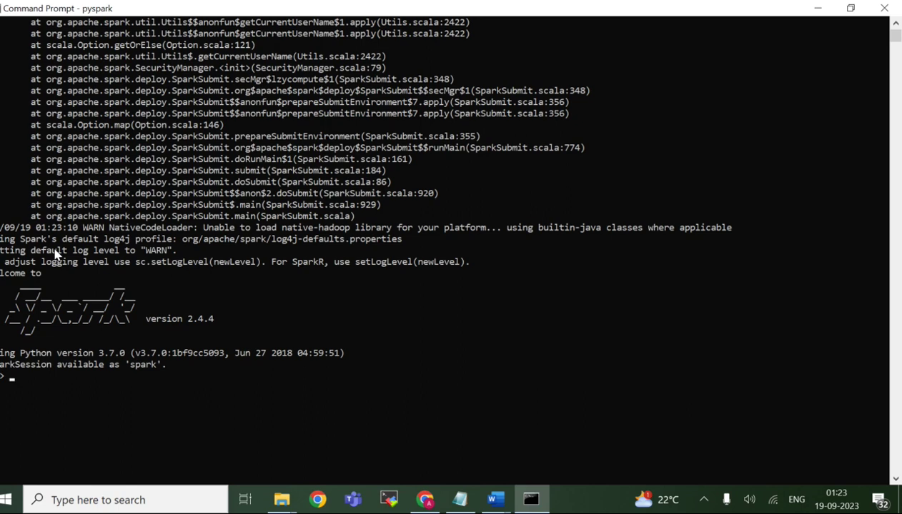
{"action": "scroll", "coordinate": [56, 253], "scroll_direction": "up", "scroll_amount": 6}
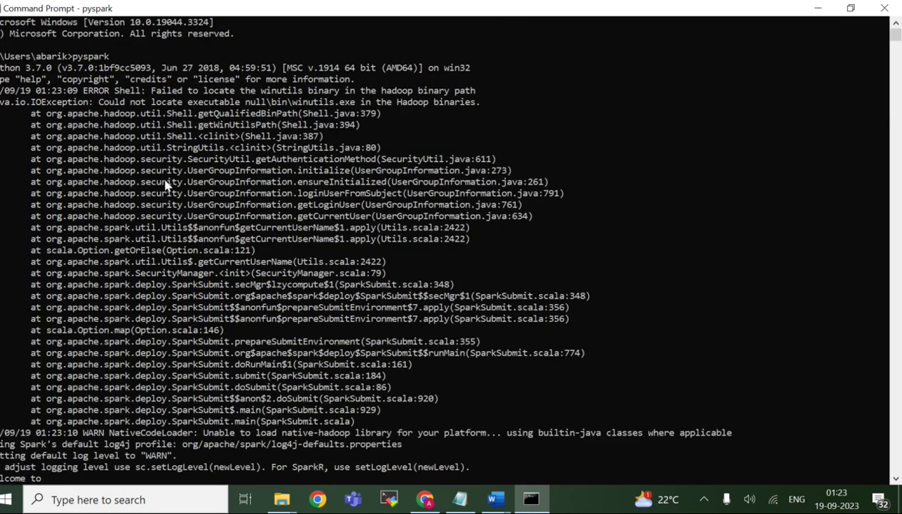
{"action": "scroll", "coordinate": [117, 216], "scroll_direction": "down", "scroll_amount": 2}
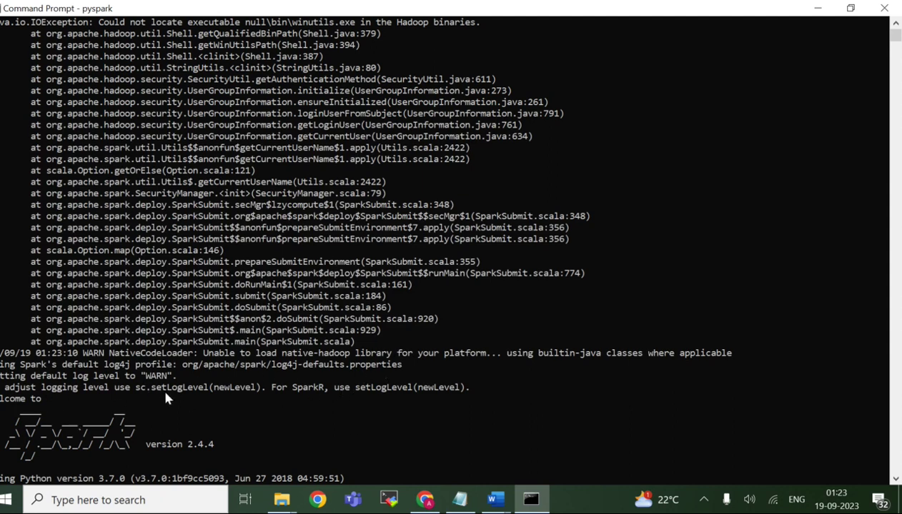
{"action": "scroll", "coordinate": [348, 272], "scroll_direction": "up", "scroll_amount": 2}
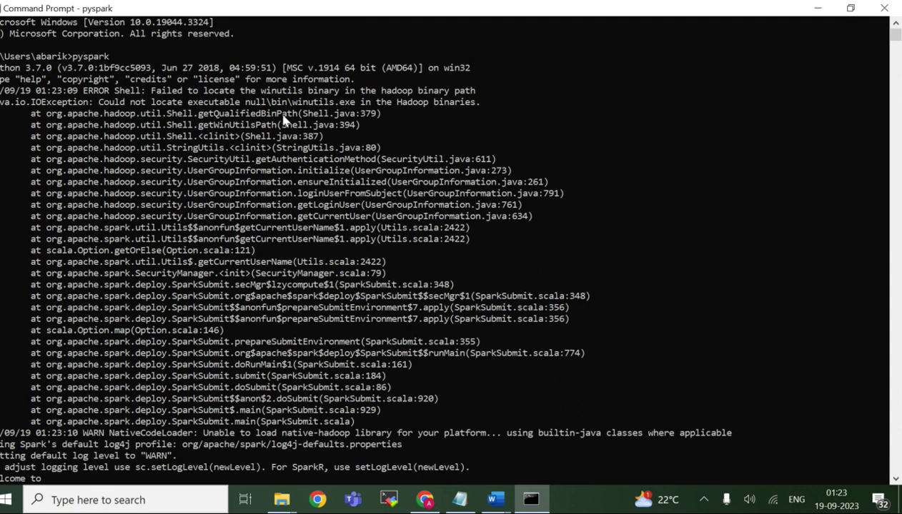
{"action": "left_click", "coordinate": [241, 102]}
{"action": "left_click_drag", "start_coordinate": [241, 102], "coordinate": [360, 107]}
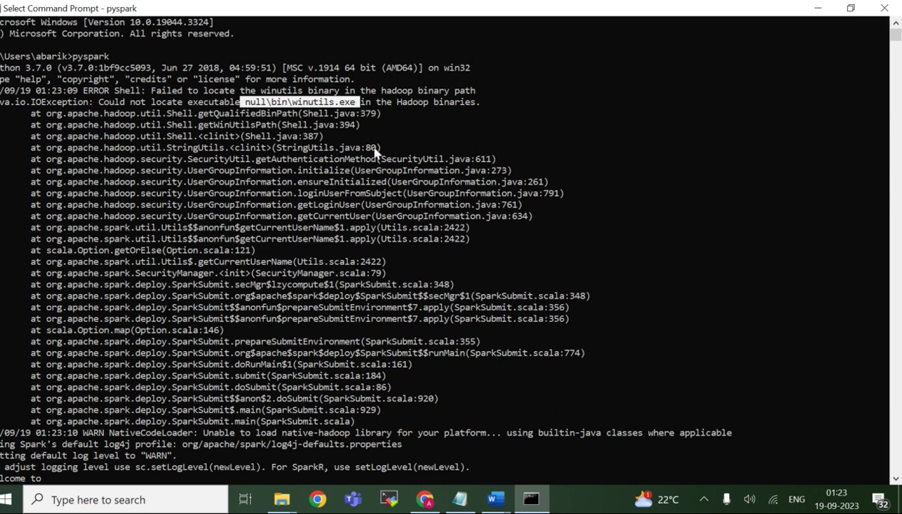
Step: Switch to Word and look through the sparkandscalasetups document for instructions on the missing winutils file
{"action": "left_click", "coordinate": [279, 503]}
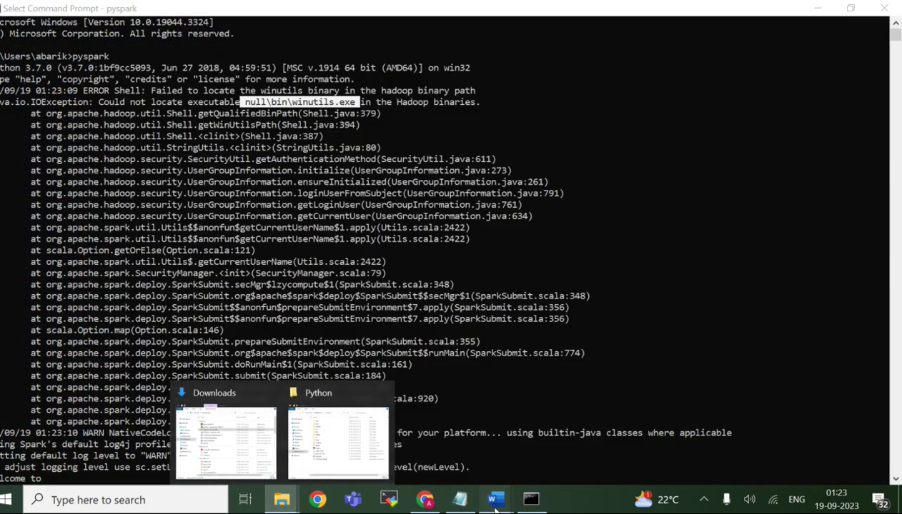
{"action": "mouse_move", "coordinate": [495, 504]}
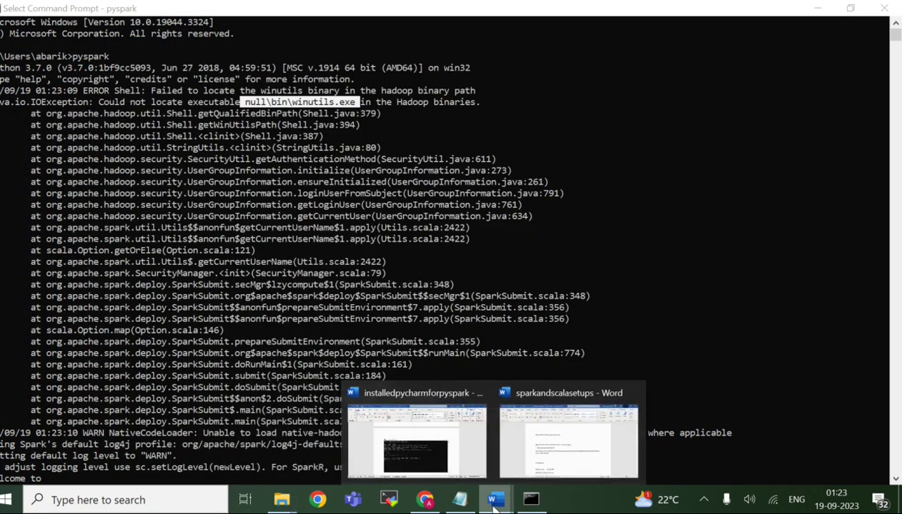
{"action": "left_click", "coordinate": [439, 464]}
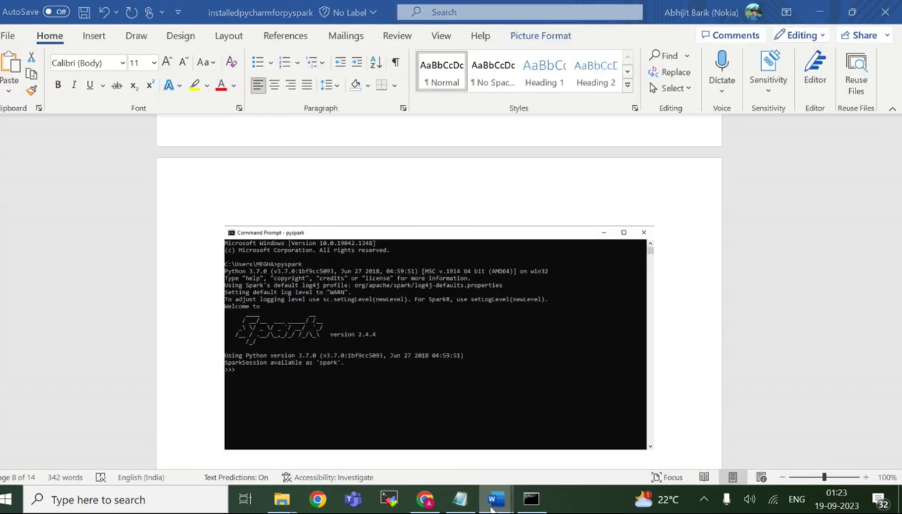
{"action": "left_click", "coordinate": [520, 444]}
{"action": "scroll", "coordinate": [438, 372], "scroll_direction": "down", "scroll_amount": 15}
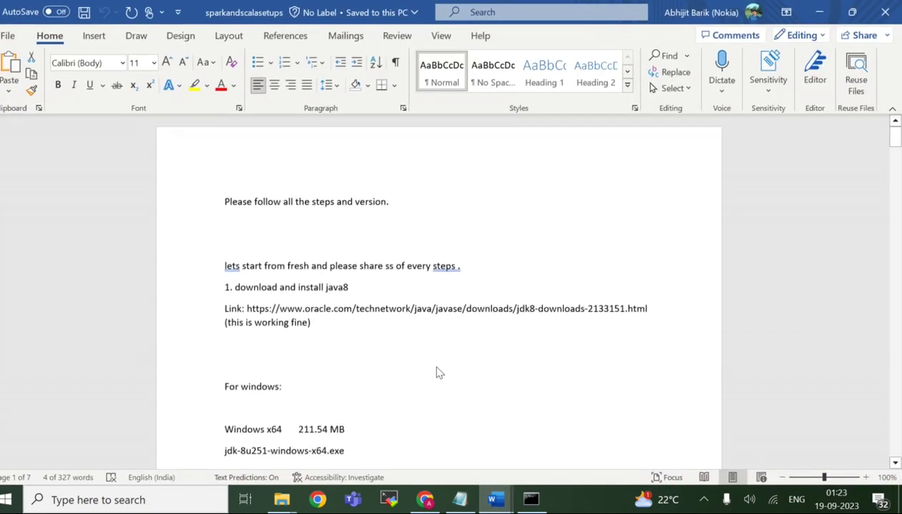
{"action": "scroll", "coordinate": [436, 370], "scroll_direction": "down", "scroll_amount": 15}
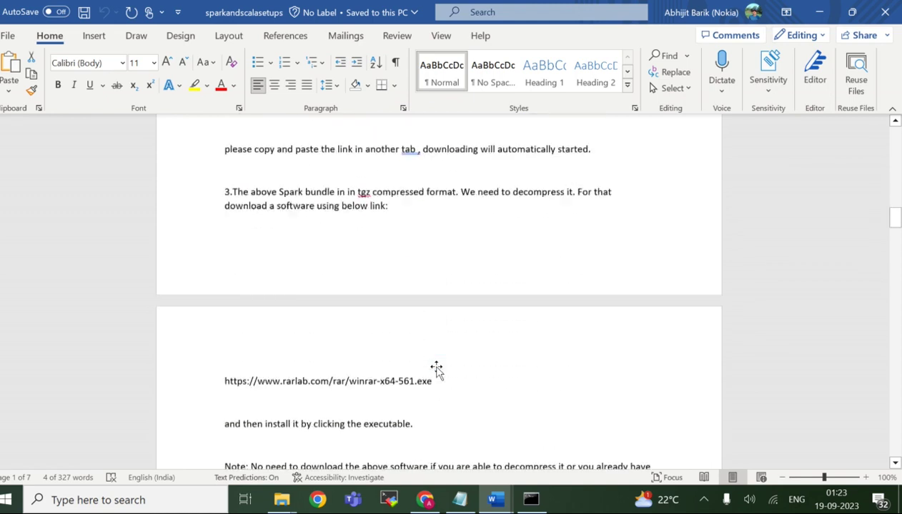
{"action": "scroll", "coordinate": [437, 370], "scroll_direction": "down", "scroll_amount": 15}
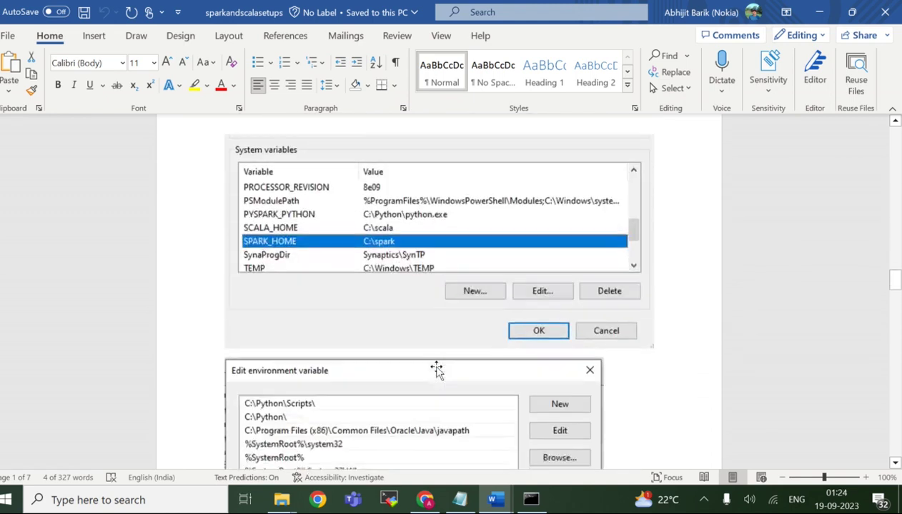
{"action": "scroll", "coordinate": [437, 370], "scroll_direction": "down", "scroll_amount": 3}
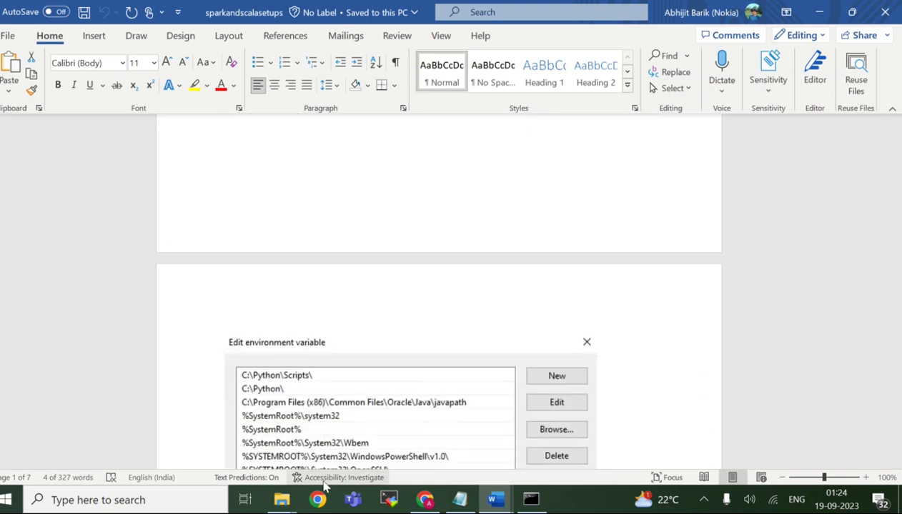
Step: Open the winutils Word document from the Downloads folder
{"action": "mouse_move", "coordinate": [281, 500]}
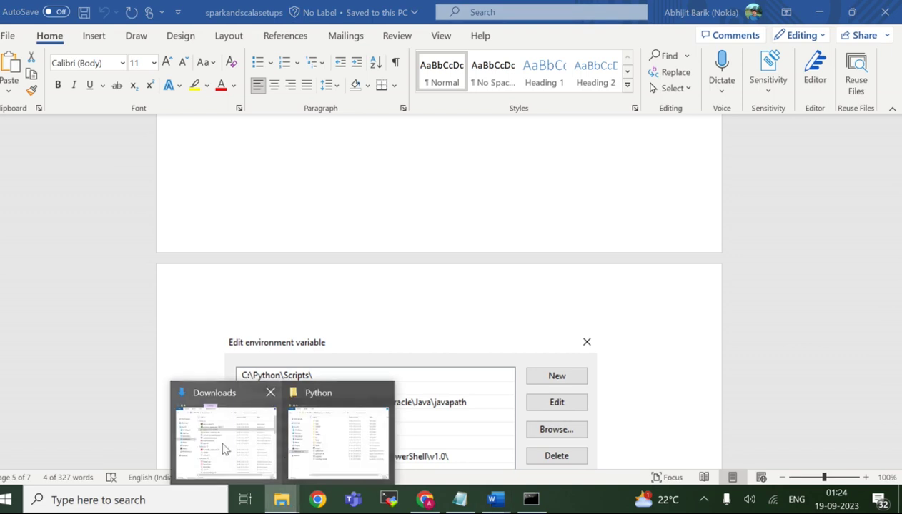
{"action": "left_click", "coordinate": [221, 442]}
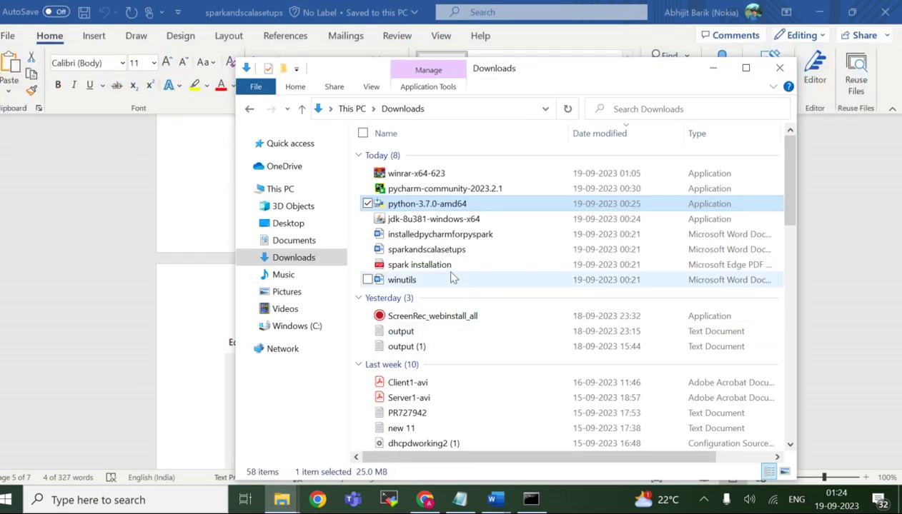
{"action": "double_click", "coordinate": [415, 280]}
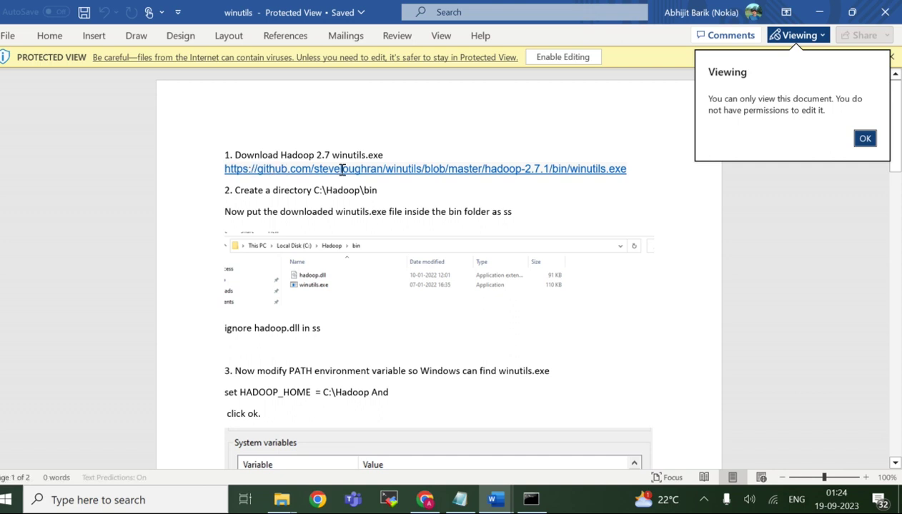
Step: Follow the document's GitHub link for the Hadoop 2.7.1 winutils.exe and accept the hyperlink security notice
{"action": "triple_click", "coordinate": [446, 177]}
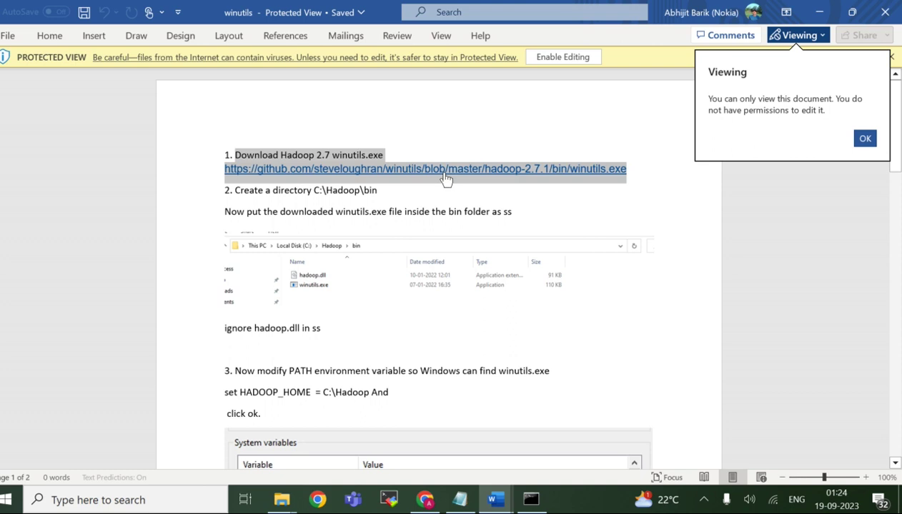
{"action": "left_click", "coordinate": [435, 175], "text": "ctrl"}
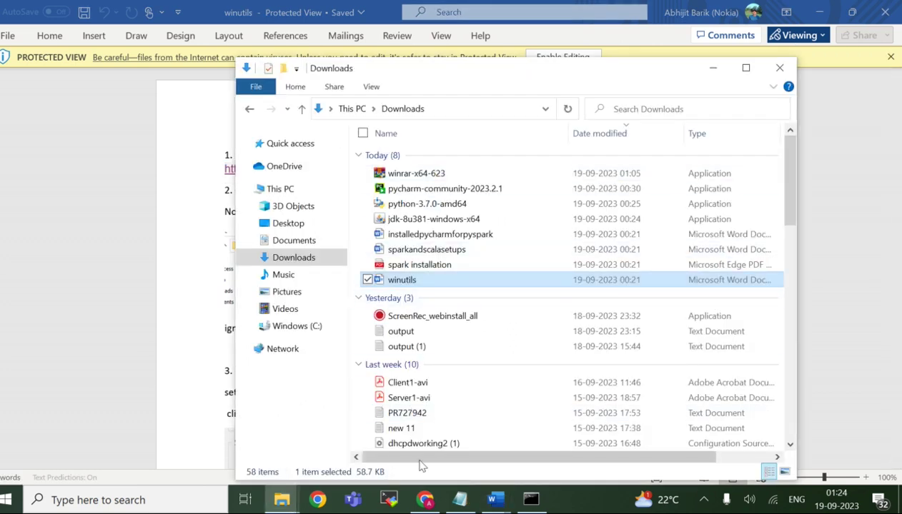
{"action": "left_click", "coordinate": [493, 501]}
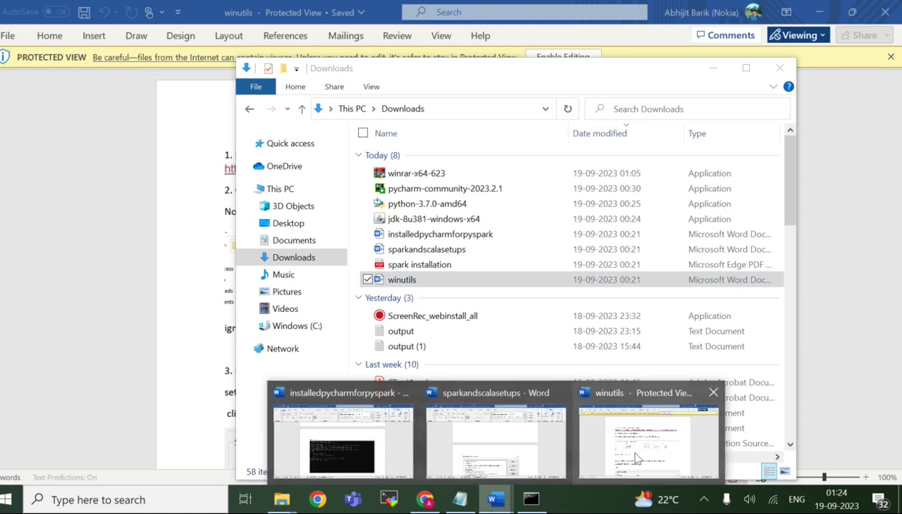
{"action": "left_click", "coordinate": [636, 457]}
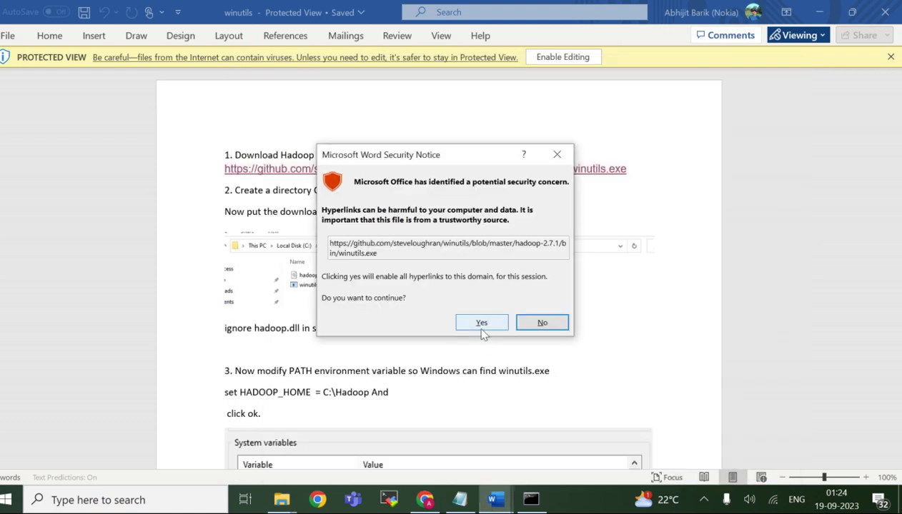
{"action": "left_click", "coordinate": [481, 325]}
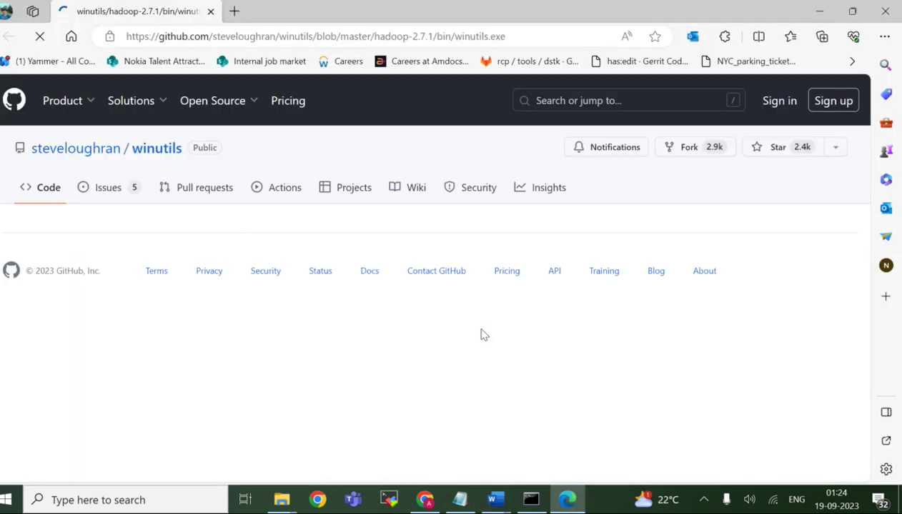
Step: Download the raw winutils.exe file from the GitHub page and show it in its download folder
{"action": "scroll", "coordinate": [495, 321], "scroll_direction": "down", "scroll_amount": 1}
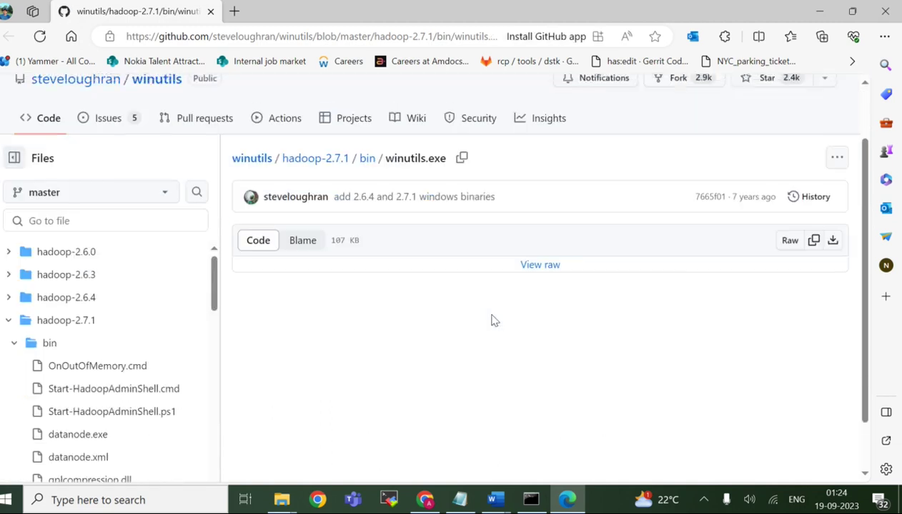
{"action": "scroll", "coordinate": [490, 320], "scroll_direction": "down", "scroll_amount": 1}
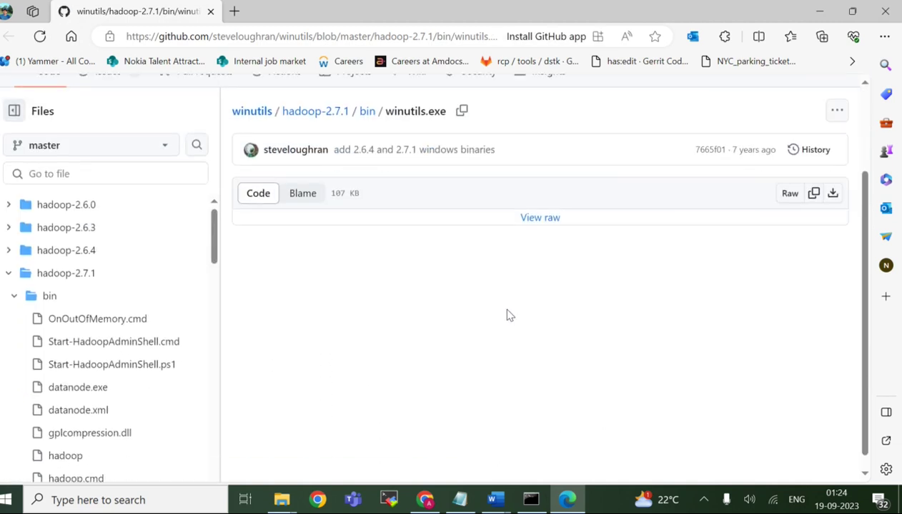
{"action": "left_click", "coordinate": [829, 197]}
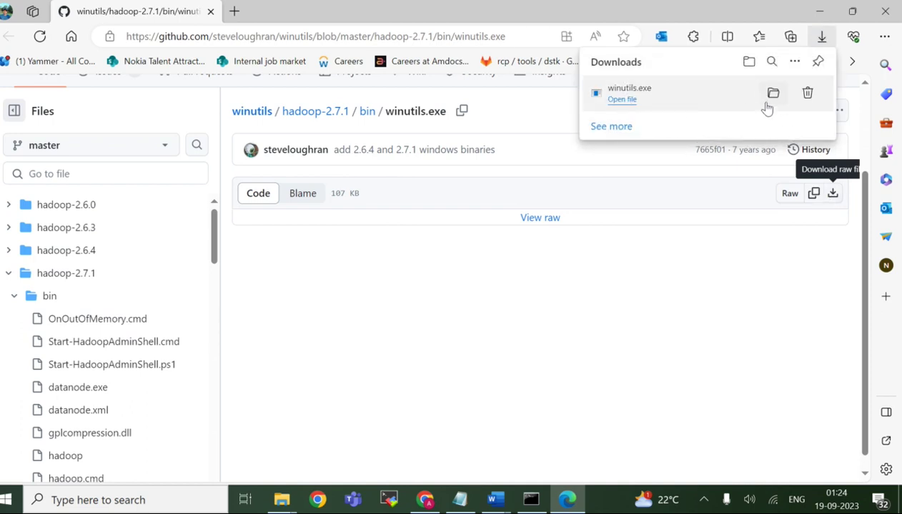
{"action": "left_click", "coordinate": [770, 98]}
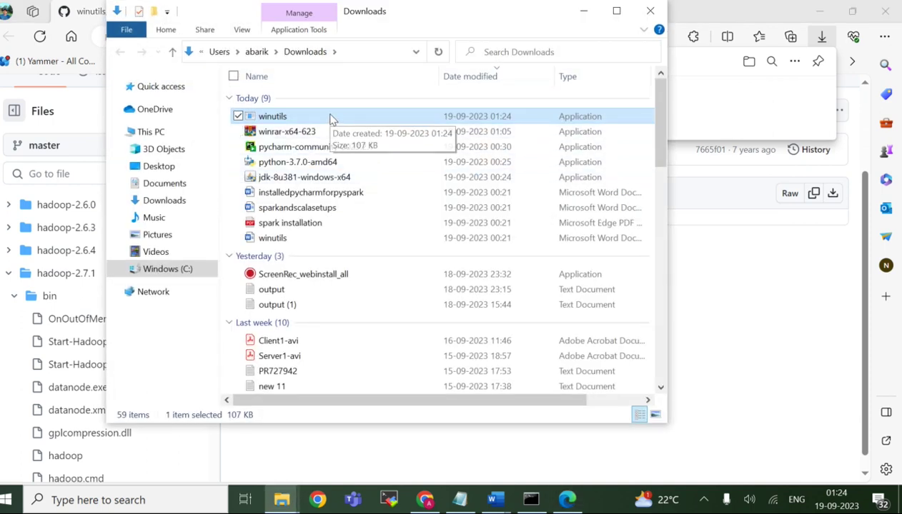
Step: Open the Windows (C:) drive in File Explorer and look through its folders
{"action": "left_click", "coordinate": [189, 270]}
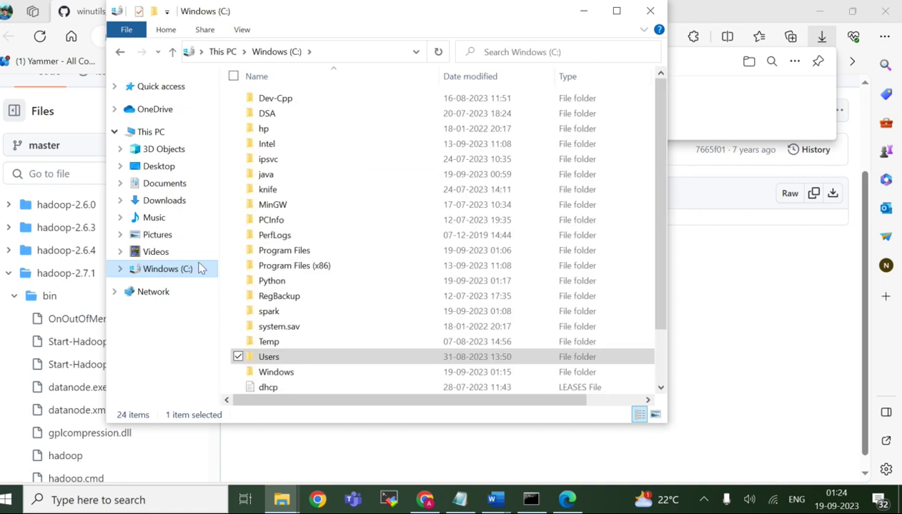
{"action": "scroll", "coordinate": [323, 344], "scroll_direction": "down", "scroll_amount": 1}
{"action": "scroll", "coordinate": [328, 351], "scroll_direction": "down", "scroll_amount": 1}
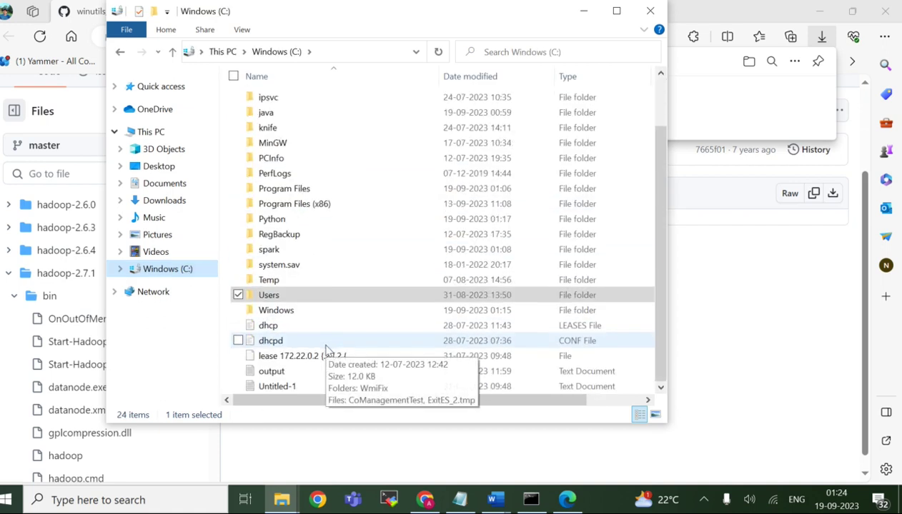
{"action": "scroll", "coordinate": [338, 288], "scroll_direction": "up", "scroll_amount": 2}
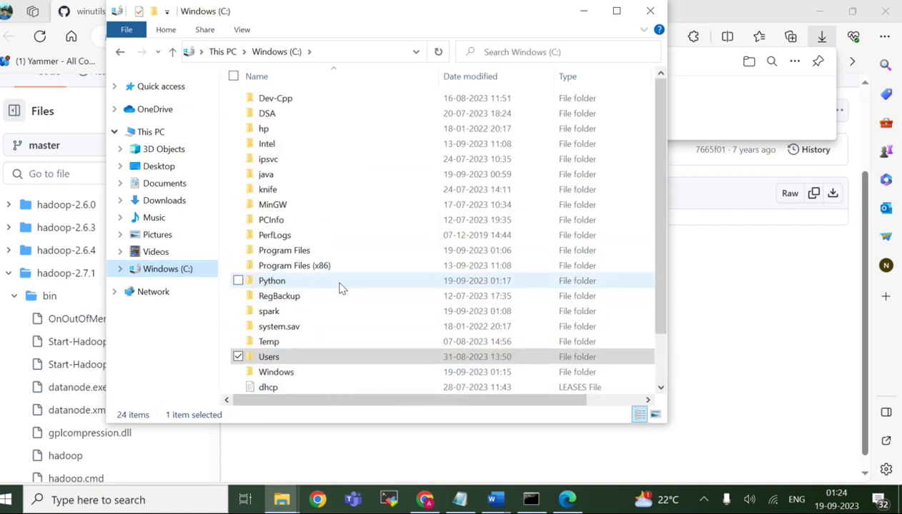
Step: Switch to the winutils Word document and read its instructions for C:\Hadoop\bin, the HADOOP_HOME variable and the Path entry
{"action": "mouse_move", "coordinate": [495, 500]}
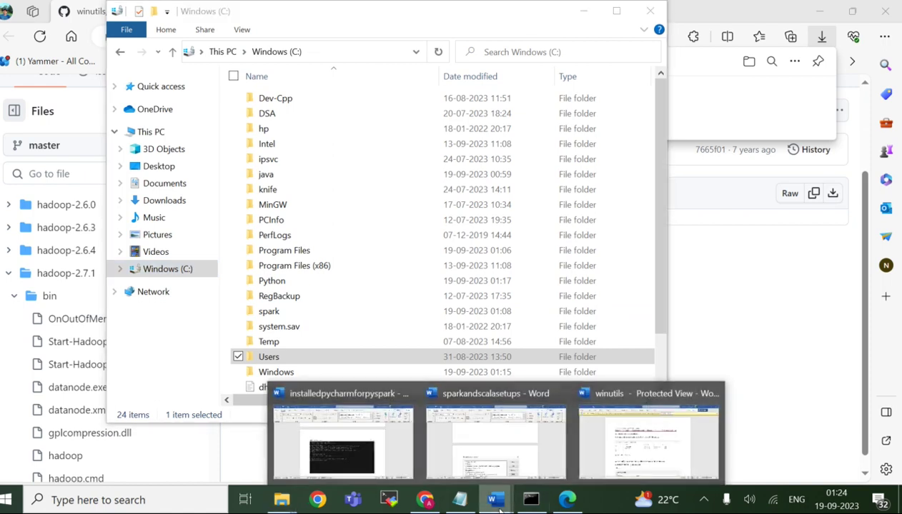
{"action": "left_click", "coordinate": [607, 471]}
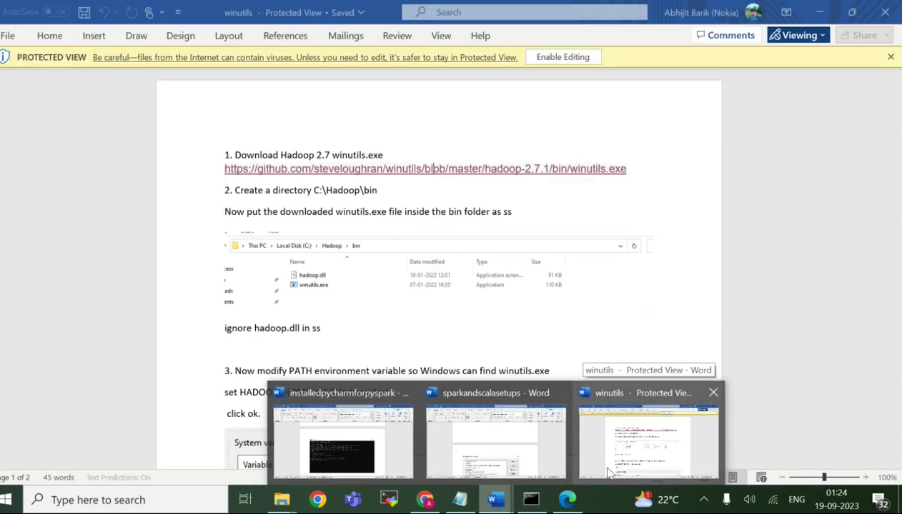
{"action": "left_click", "coordinate": [608, 472]}
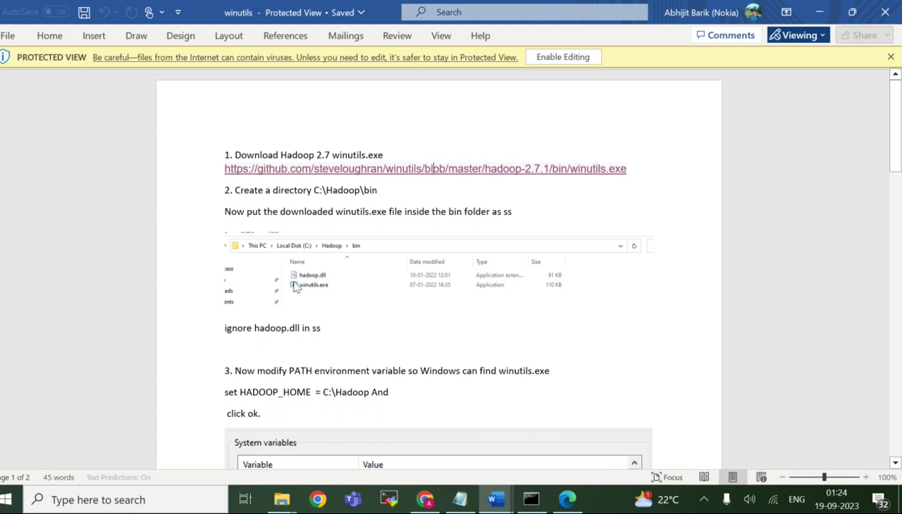
{"action": "scroll", "coordinate": [211, 233], "scroll_direction": "down", "scroll_amount": 6}
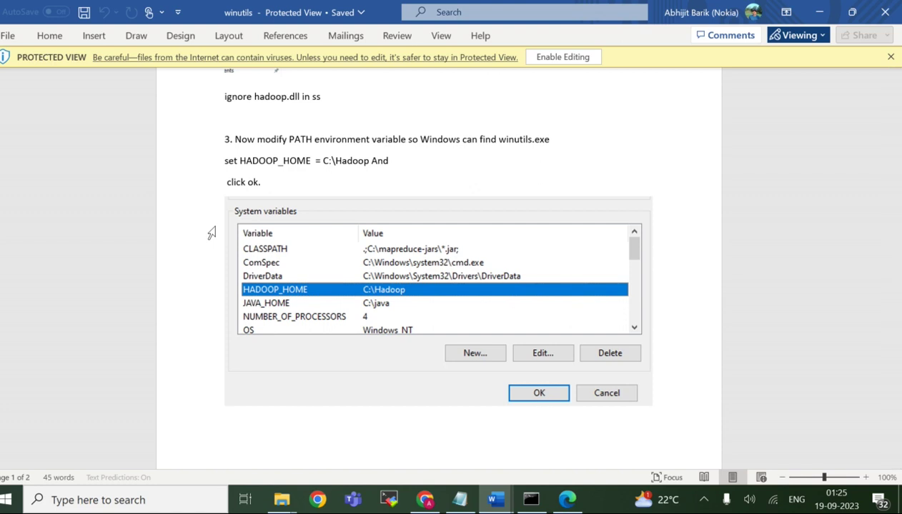
{"action": "scroll", "coordinate": [360, 272], "scroll_direction": "down", "scroll_amount": 8}
{"action": "scroll", "coordinate": [358, 271], "scroll_direction": "down", "scroll_amount": 4}
{"action": "scroll", "coordinate": [377, 281], "scroll_direction": "up", "scroll_amount": 2}
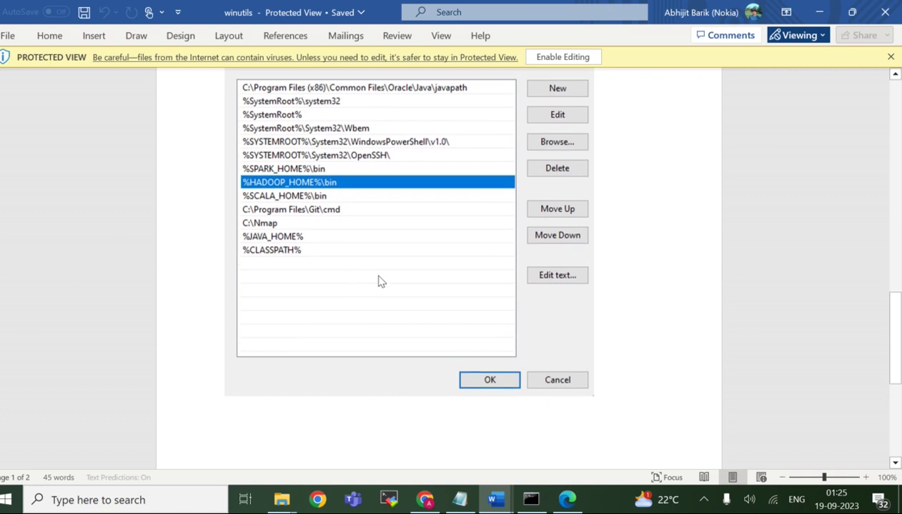
Step: Switch to the sparkandscalasetups document and look through it for the Scala IDE download links and setup instructions
{"action": "left_click", "coordinate": [500, 502]}
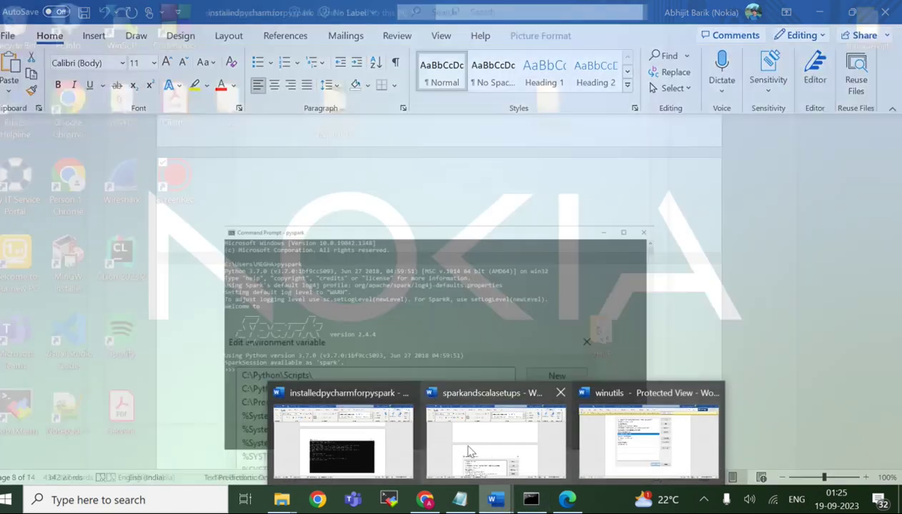
{"action": "left_click", "coordinate": [493, 437]}
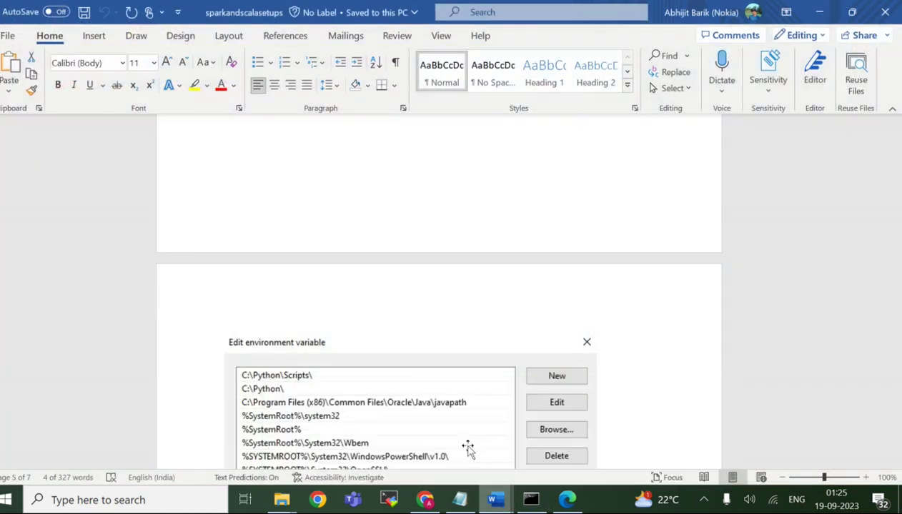
{"action": "scroll", "coordinate": [399, 370], "scroll_direction": "up", "scroll_amount": 15}
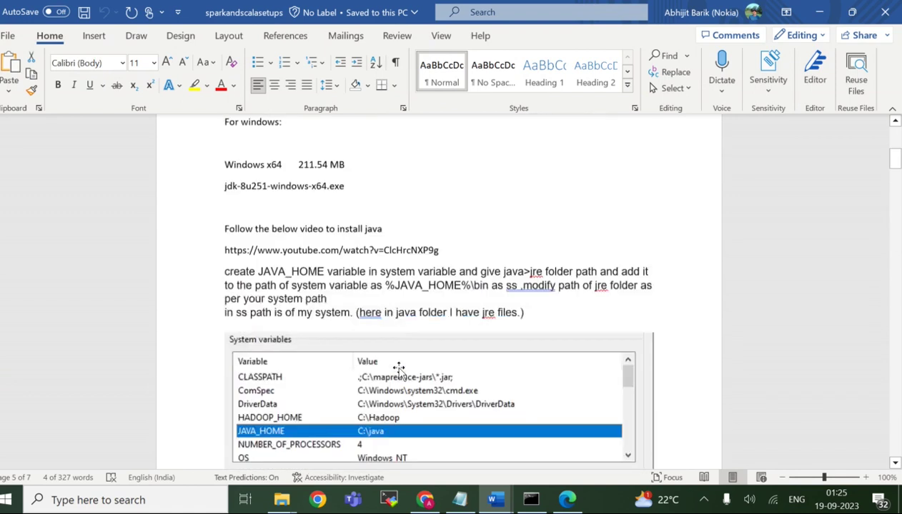
{"action": "scroll", "coordinate": [399, 370], "scroll_direction": "down", "scroll_amount": 10}
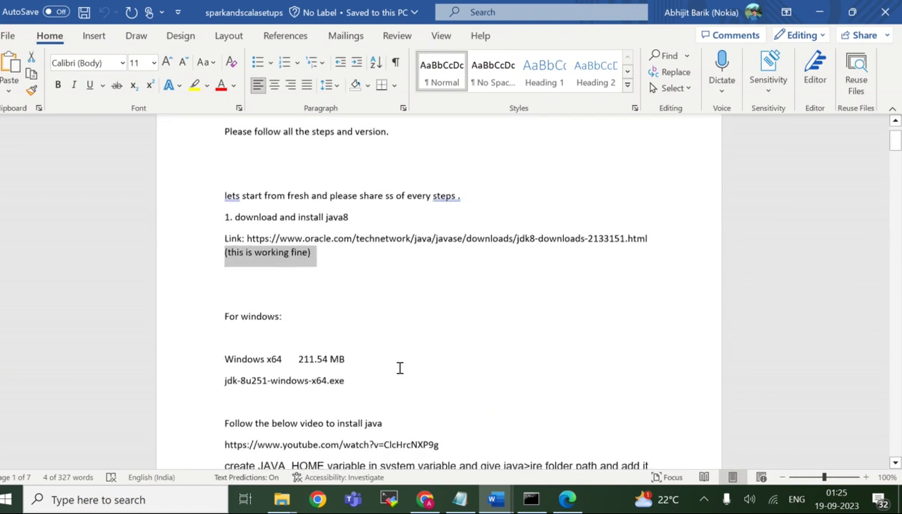
{"action": "scroll", "coordinate": [399, 368], "scroll_direction": "down", "scroll_amount": 10}
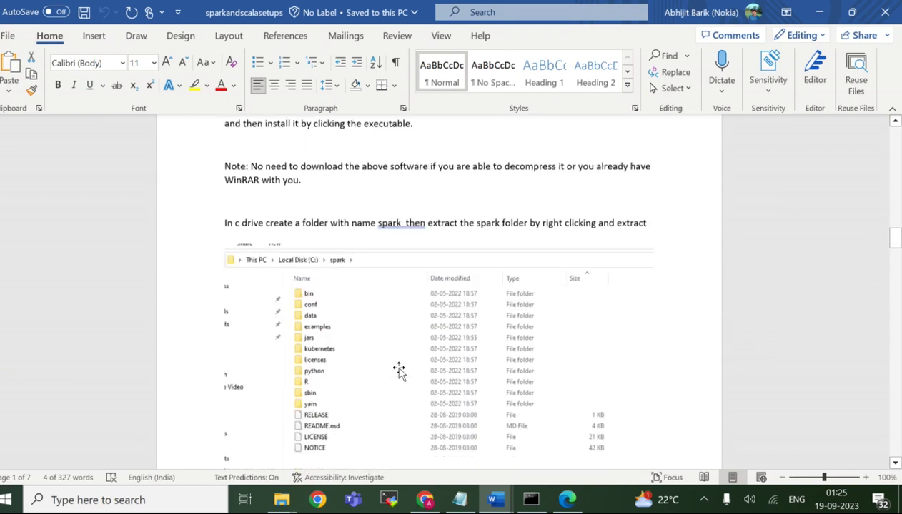
{"action": "scroll", "coordinate": [399, 371], "scroll_direction": "down", "scroll_amount": 10}
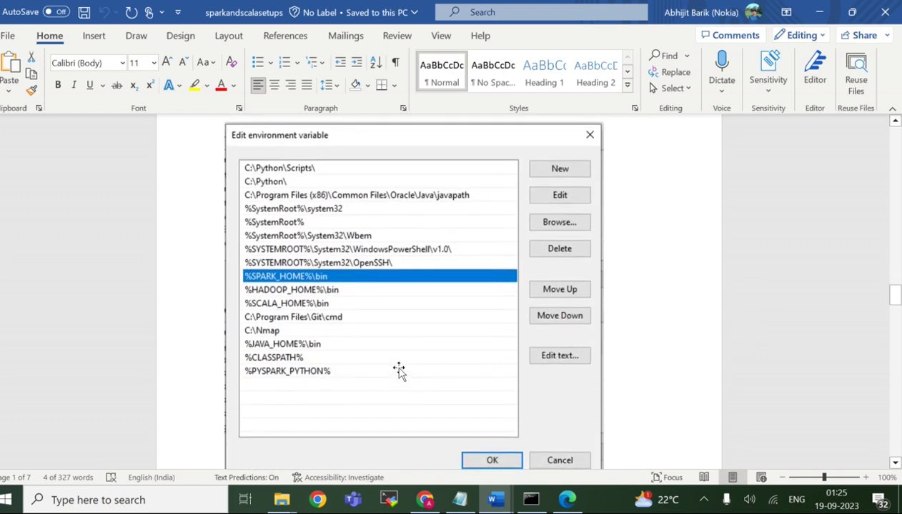
{"action": "scroll", "coordinate": [399, 371], "scroll_direction": "down", "scroll_amount": 3}
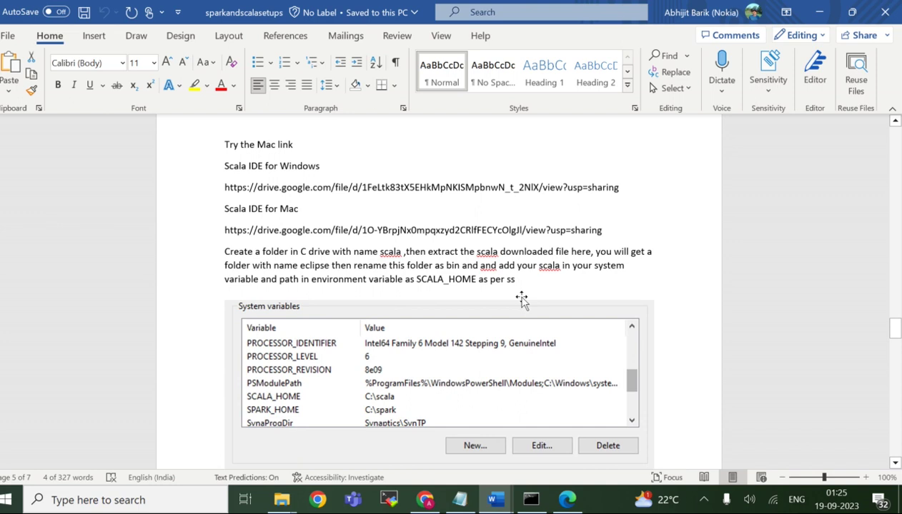
{"action": "scroll", "coordinate": [247, 236], "scroll_direction": "up", "scroll_amount": 1}
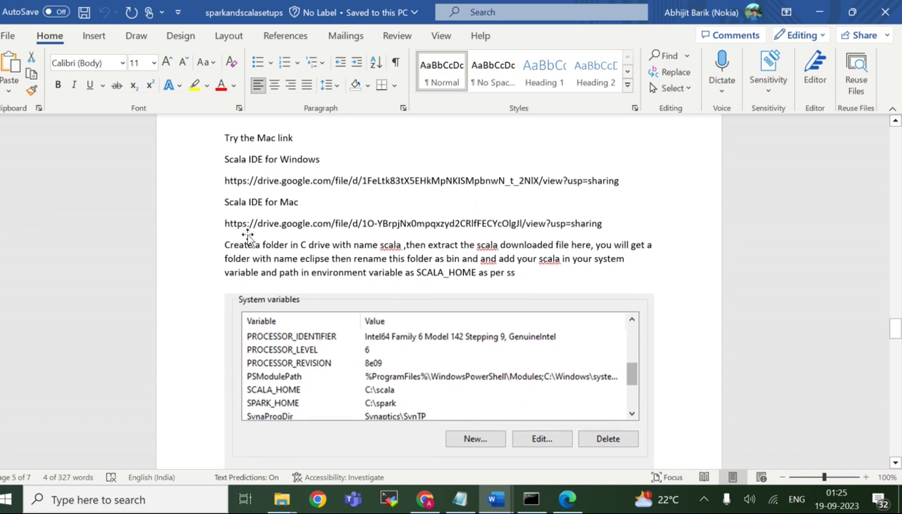
Step: Copy the Scala IDE for Windows link from the document and open it in a new Chrome tab
{"action": "left_click_drag", "start_coordinate": [221, 228], "coordinate": [604, 230]}
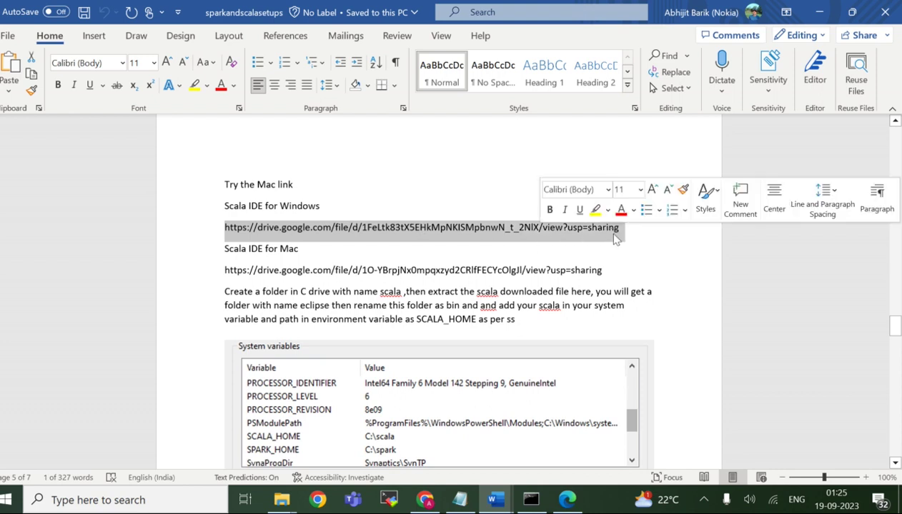
{"action": "left_click", "coordinate": [222, 227]}
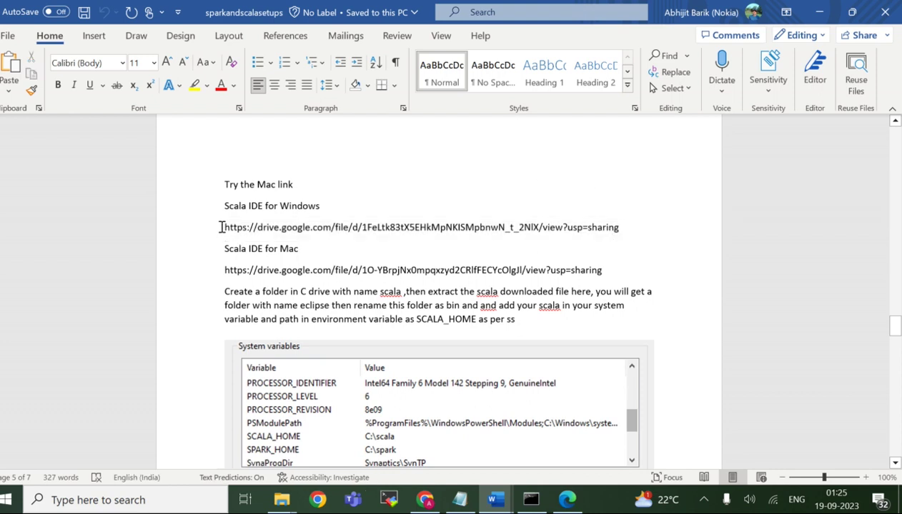
{"action": "left_click_drag", "start_coordinate": [221, 227], "coordinate": [698, 227]}
{"action": "key", "text": "ctrl+c"}
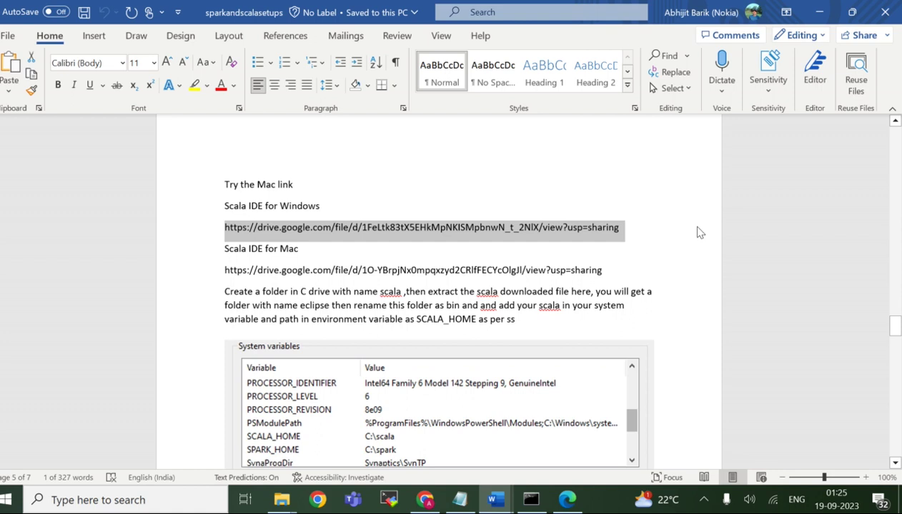
{"action": "left_click", "coordinate": [424, 500]}
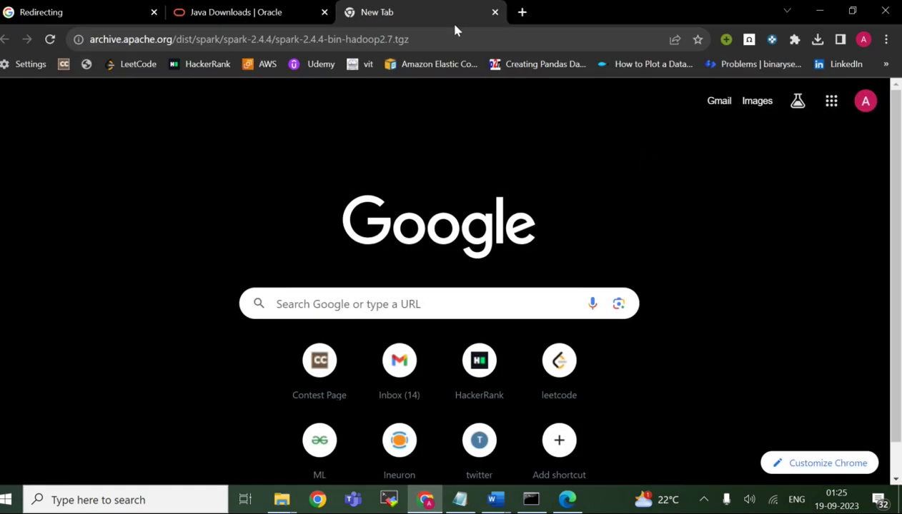
{"action": "left_click", "coordinate": [529, 20]}
{"action": "key", "text": "ctrl+v"}
{"action": "key", "text": "Return"}
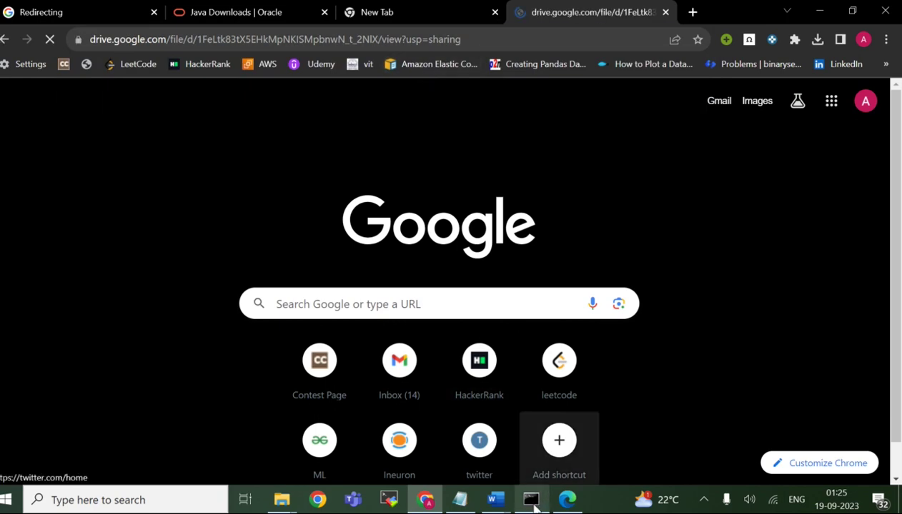
Step: Switch to Command Prompt, examine the Hadoop Shell lines in the pyspark winutils error, and minimize the window
{"action": "left_click", "coordinate": [531, 500]}
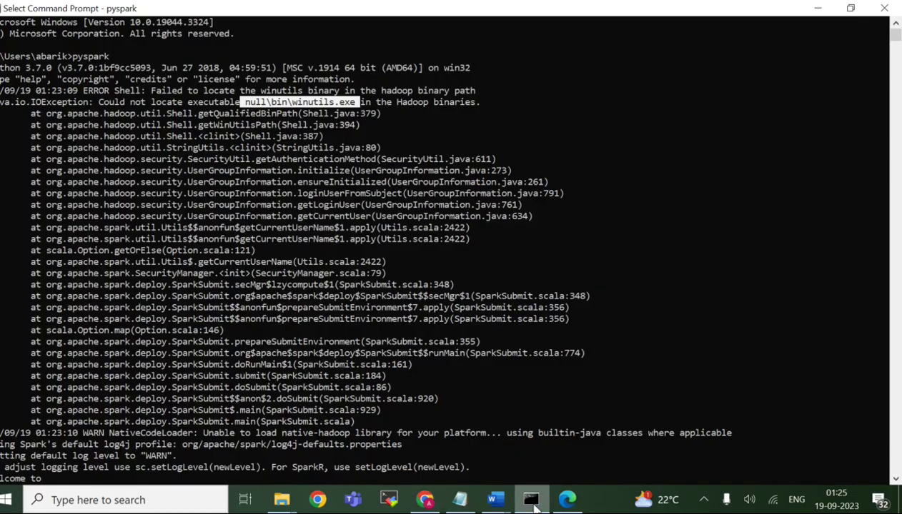
{"action": "left_click", "coordinate": [112, 126]}
{"action": "left_click_drag", "start_coordinate": [167, 115], "coordinate": [257, 143]}
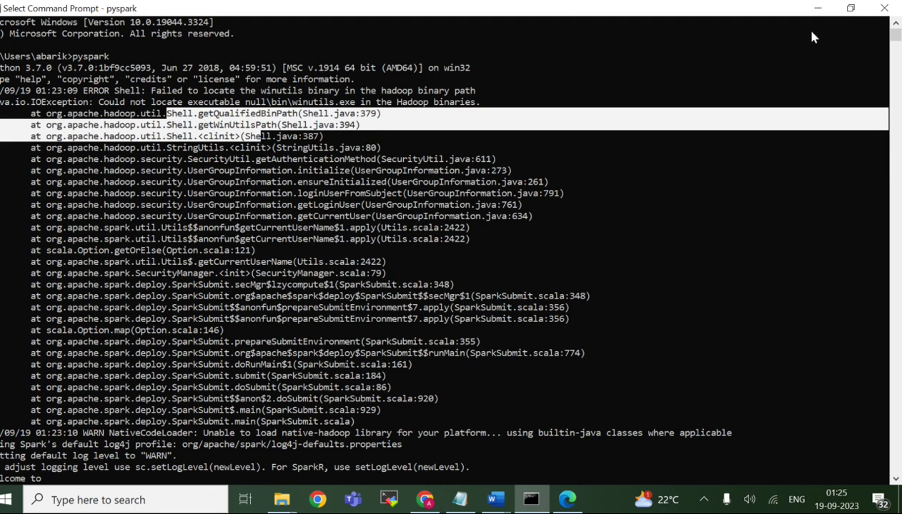
{"action": "left_click", "coordinate": [817, 8]}
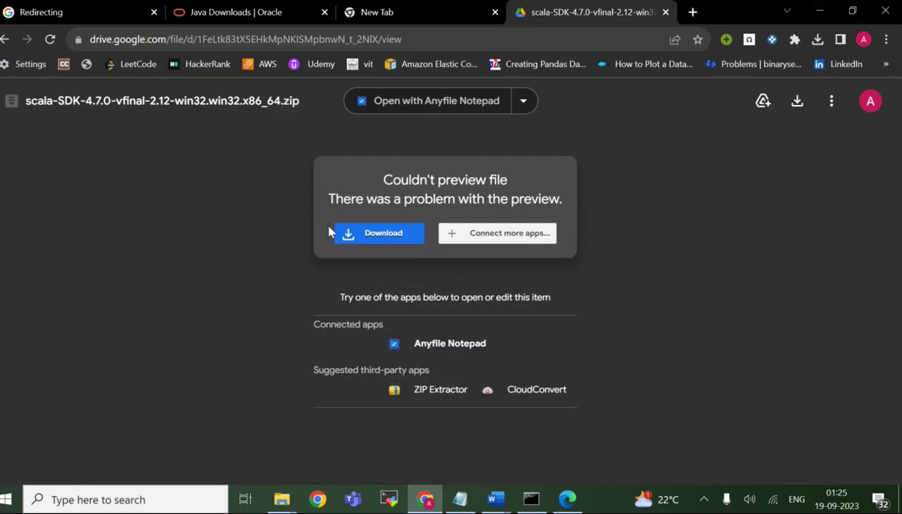
Step: Download scala-SDK-4.7.0-vfinal-2.12-win32.win32.x86_64.zip from Google Drive, accepting the download without a virus scan
{"action": "left_click", "coordinate": [367, 240]}
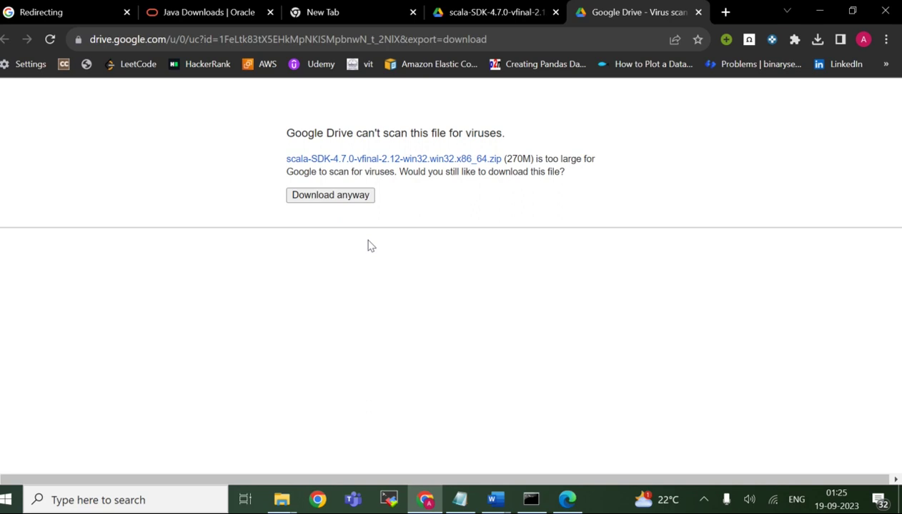
{"action": "left_click", "coordinate": [331, 204]}
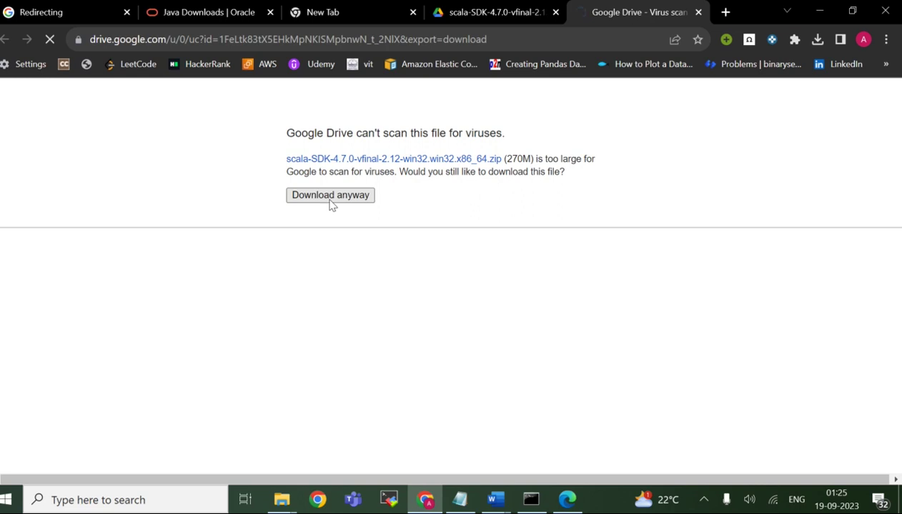
Step: Return to the sparkandscalasetups Word document and read its instructions for the scala folder, SCALA_HOME variable and Path entry
{"action": "mouse_move", "coordinate": [495, 500]}
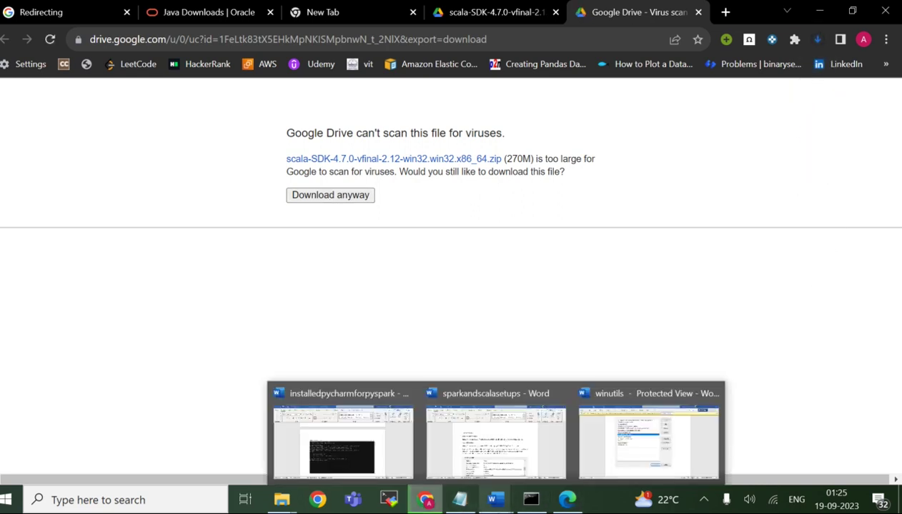
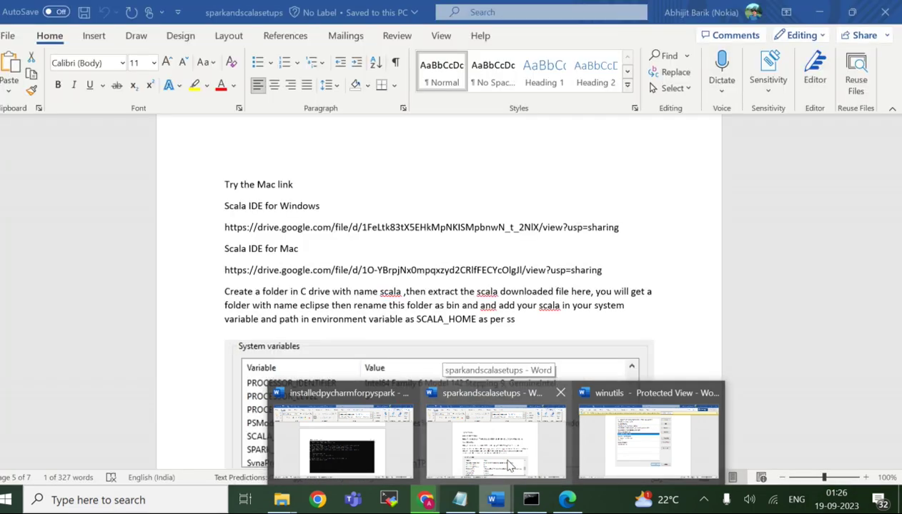
{"action": "left_click", "coordinate": [510, 466]}
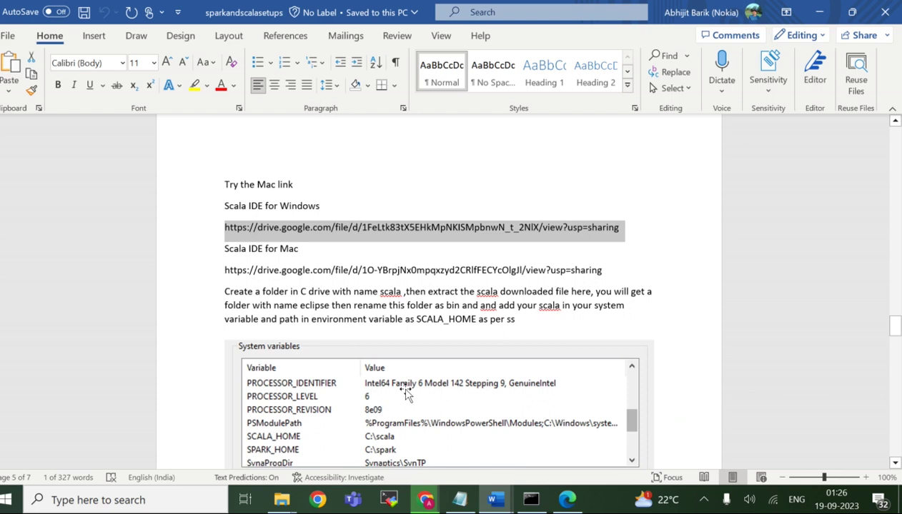
{"action": "scroll", "coordinate": [405, 392], "scroll_direction": "down", "scroll_amount": 2}
{"action": "scroll", "coordinate": [406, 391], "scroll_direction": "down", "scroll_amount": 1}
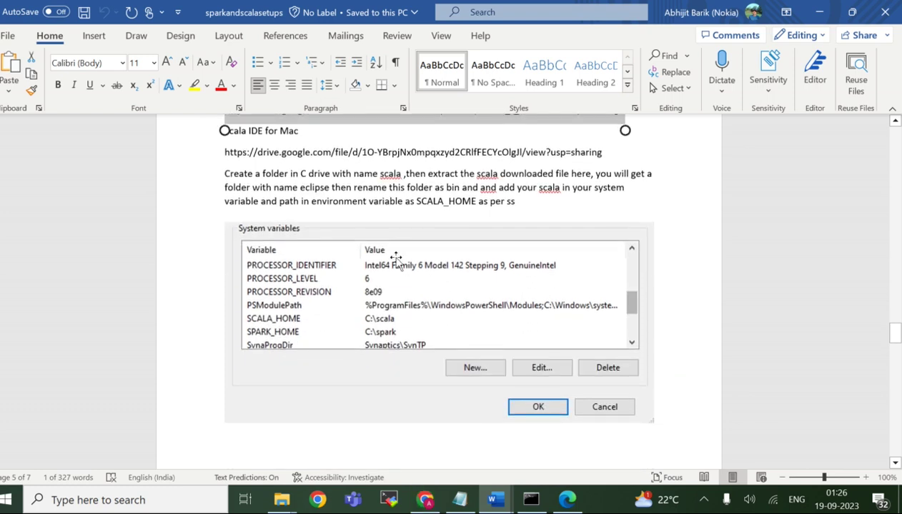
{"action": "scroll", "coordinate": [396, 259], "scroll_direction": "down", "scroll_amount": 10}
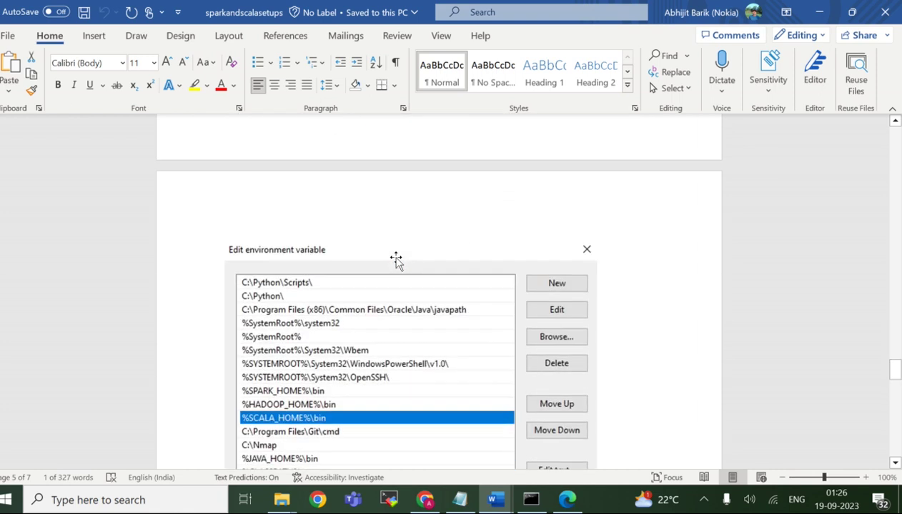
Step: Review the Scala IDE instructions in the setup document and check Chrome's recent downloads for the scala-SDK zip
{"action": "scroll", "coordinate": [396, 258], "scroll_direction": "down", "scroll_amount": 12}
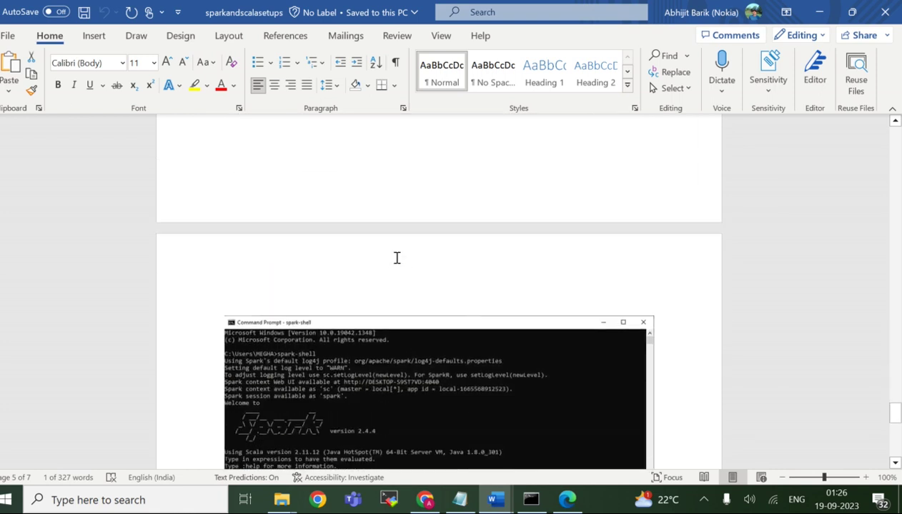
{"action": "scroll", "coordinate": [396, 257], "scroll_direction": "down", "scroll_amount": 1}
{"action": "scroll", "coordinate": [396, 257], "scroll_direction": "up", "scroll_amount": 20}
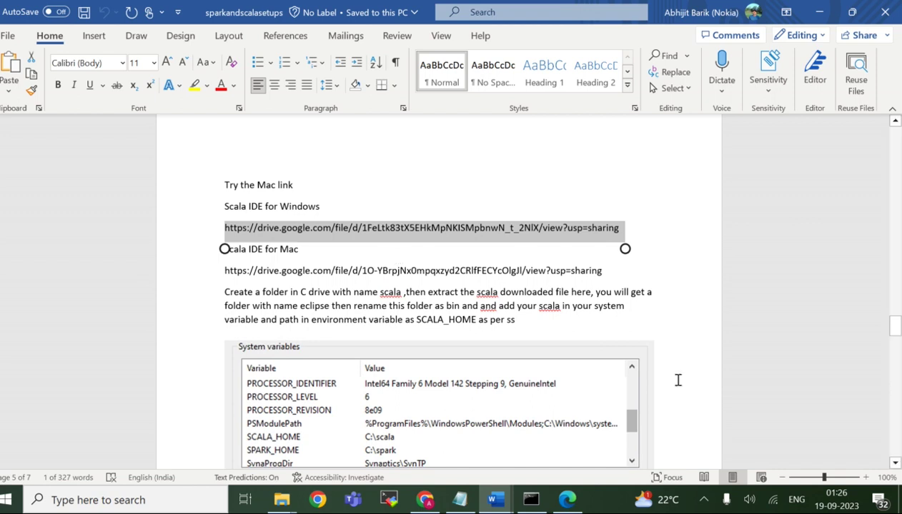
{"action": "left_click", "coordinate": [425, 500]}
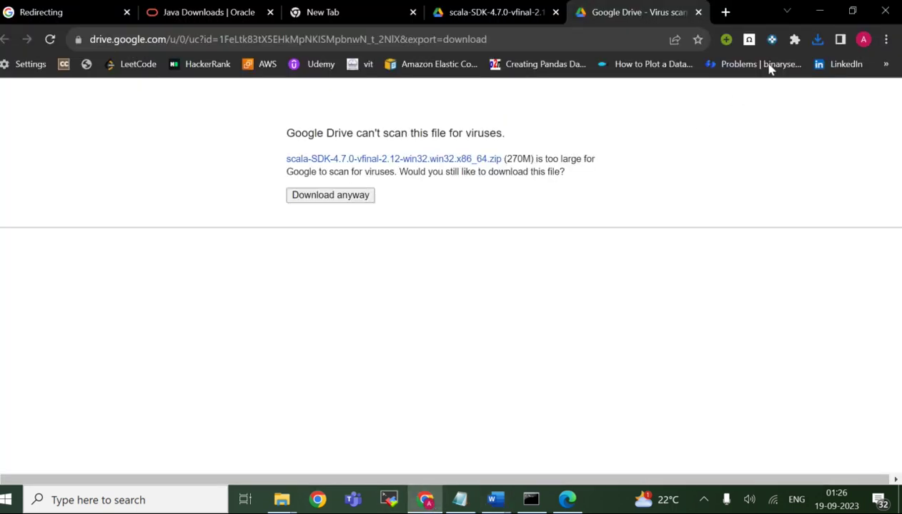
{"action": "left_click", "coordinate": [817, 40]}
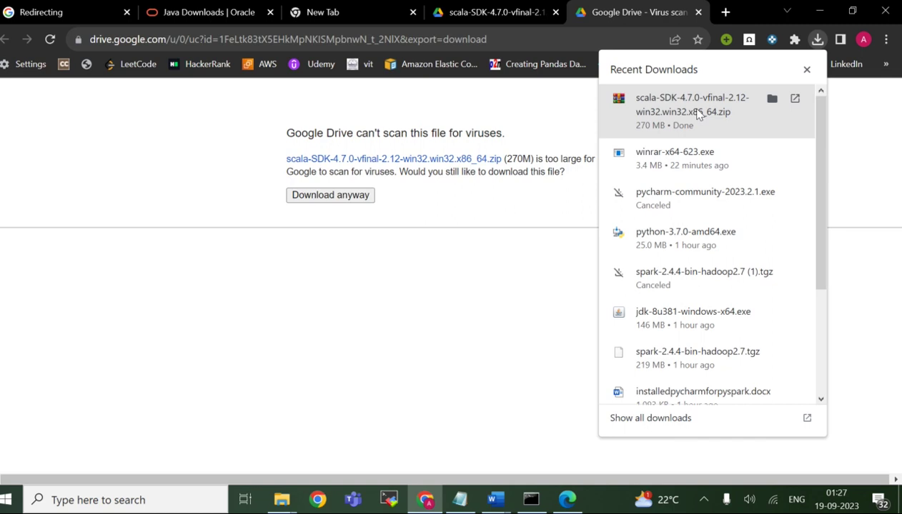
Step: In File Explorer, create a new folder named Hadoop in the root of the C: drive
{"action": "mouse_move", "coordinate": [294, 506]}
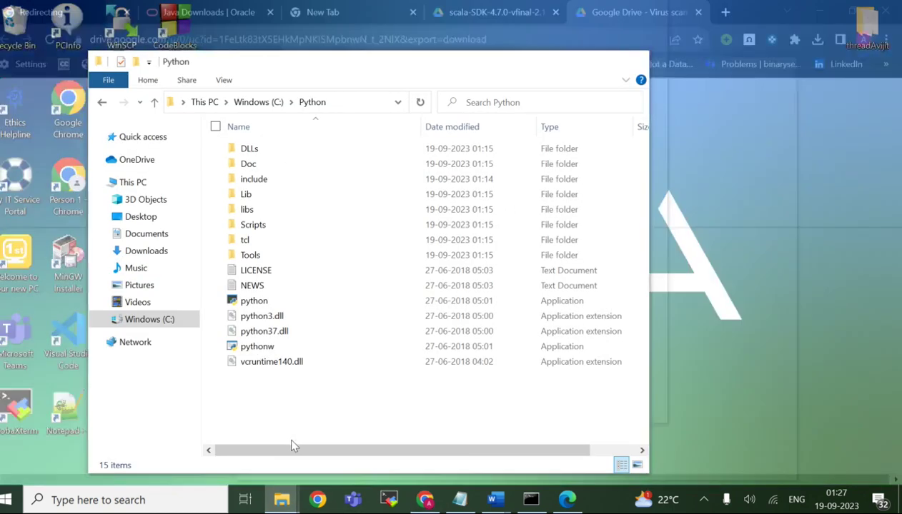
{"action": "left_click", "coordinate": [286, 434]}
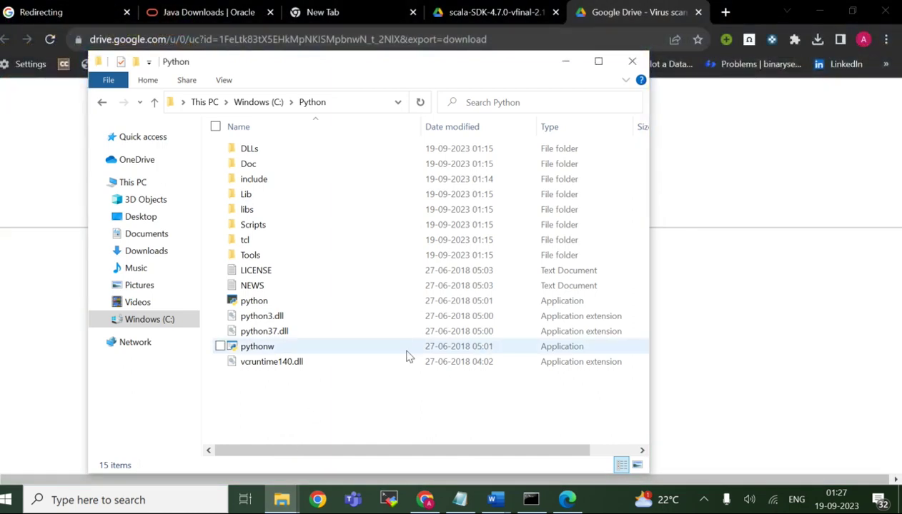
{"action": "left_click", "coordinate": [154, 102]}
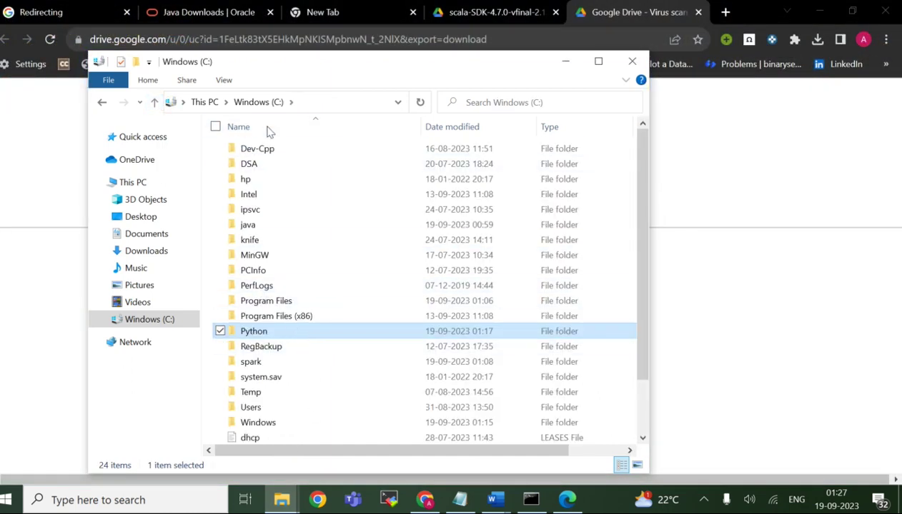
{"action": "left_click", "coordinate": [334, 104]}
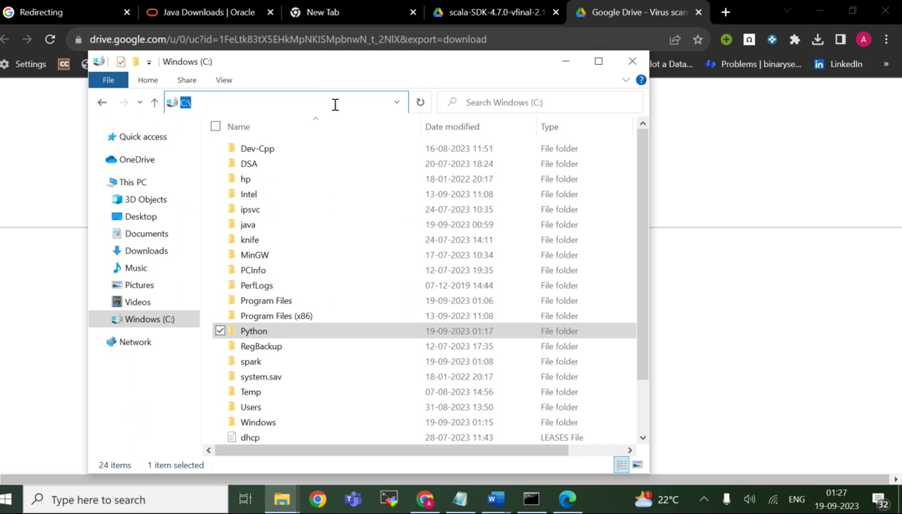
{"action": "left_click", "coordinate": [598, 61]}
{"action": "left_click", "coordinate": [756, 249]}
{"action": "right_click", "coordinate": [756, 245]}
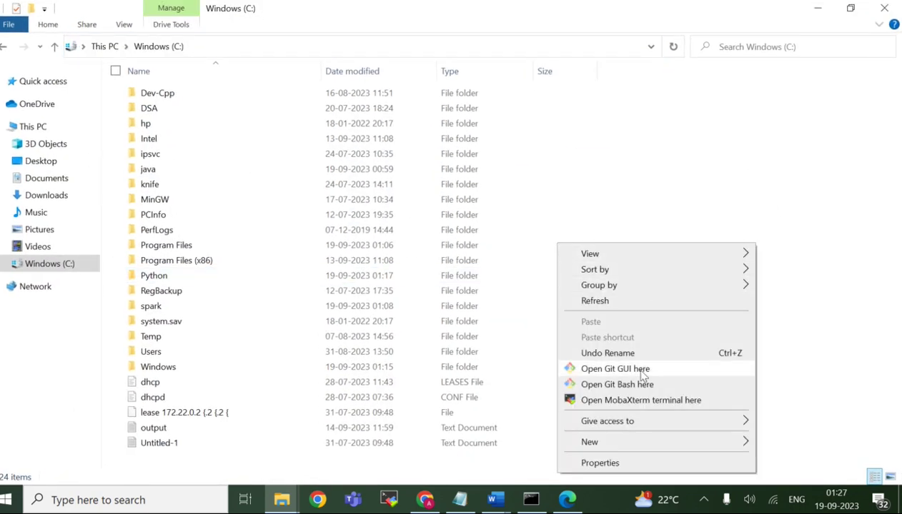
{"action": "mouse_move", "coordinate": [606, 444]}
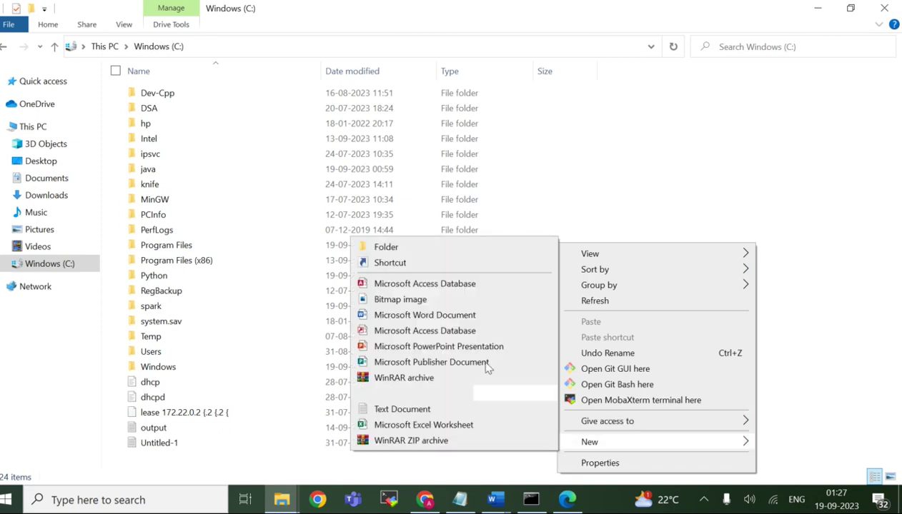
{"action": "left_click", "coordinate": [397, 249]}
{"action": "key", "text": "BackSpace"}
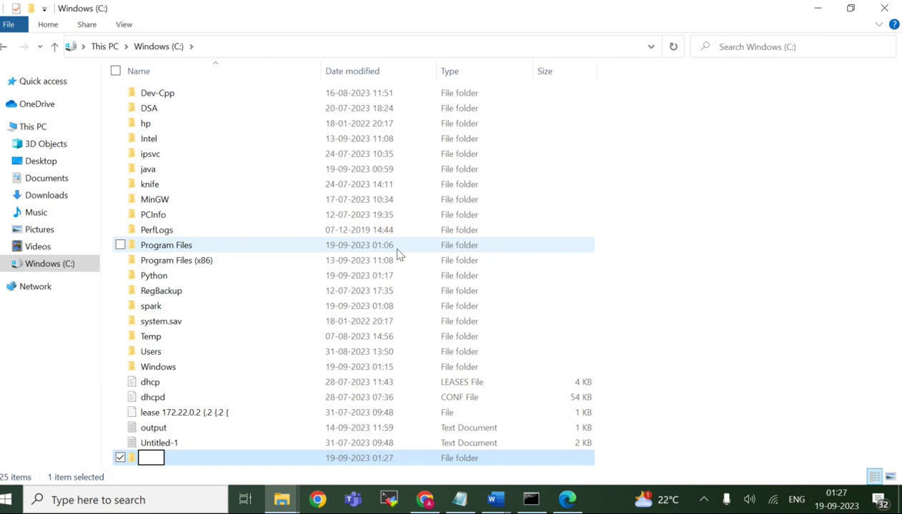
{"action": "type", "text": "Hadoop"}
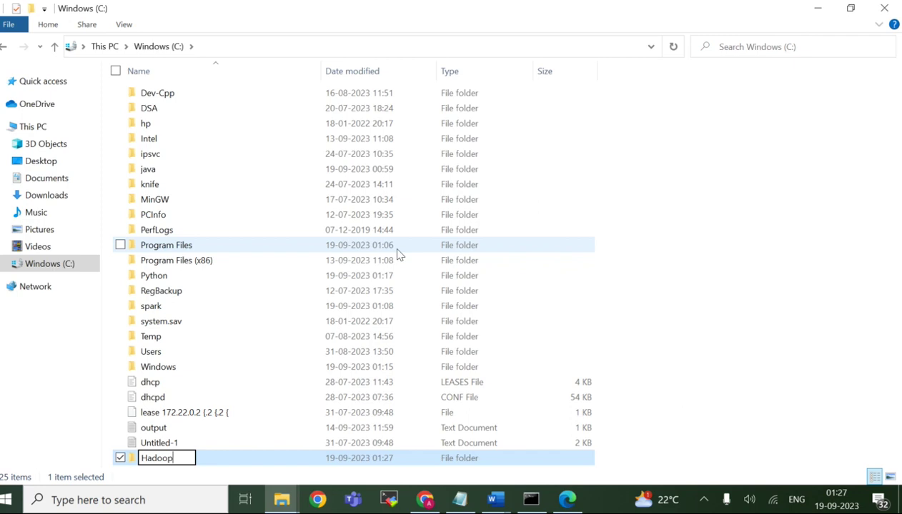
{"action": "key", "text": "Return"}
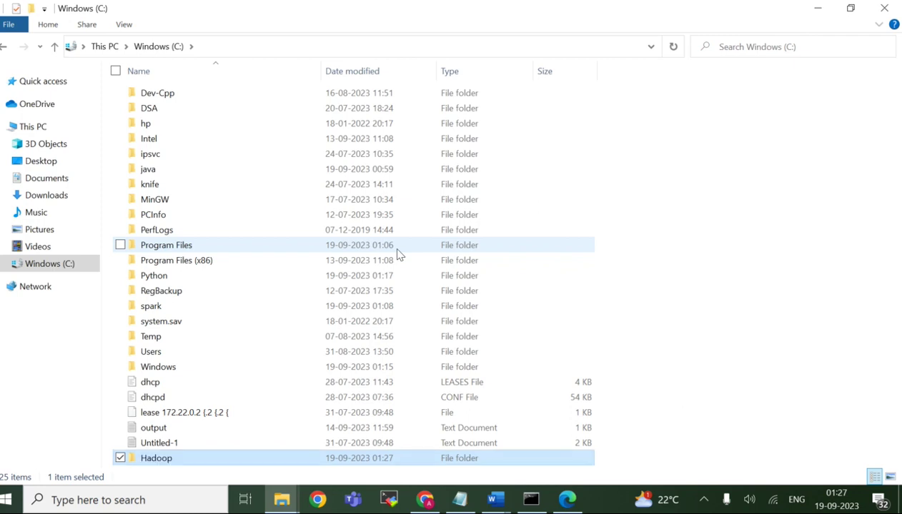
Step: Create a folder named bin inside C:\Hadoop and open it
{"action": "double_click", "coordinate": [273, 458]}
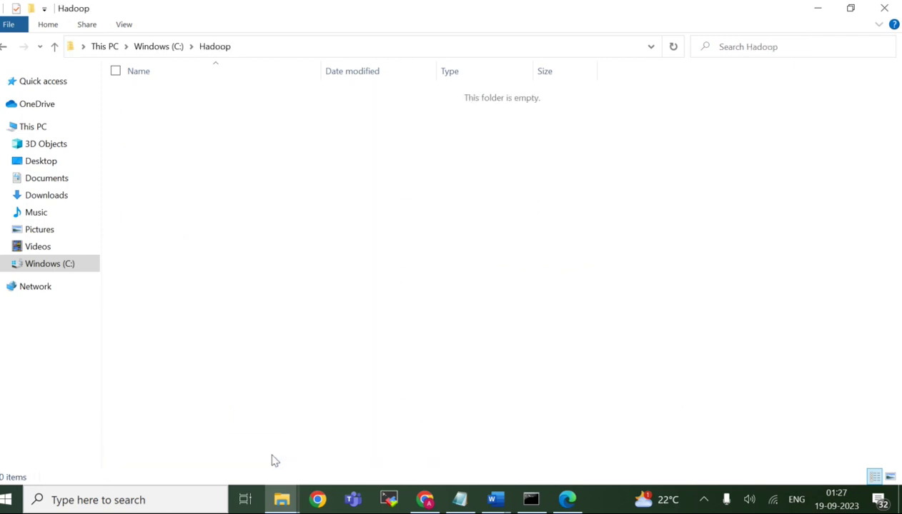
{"action": "right_click", "coordinate": [297, 179]}
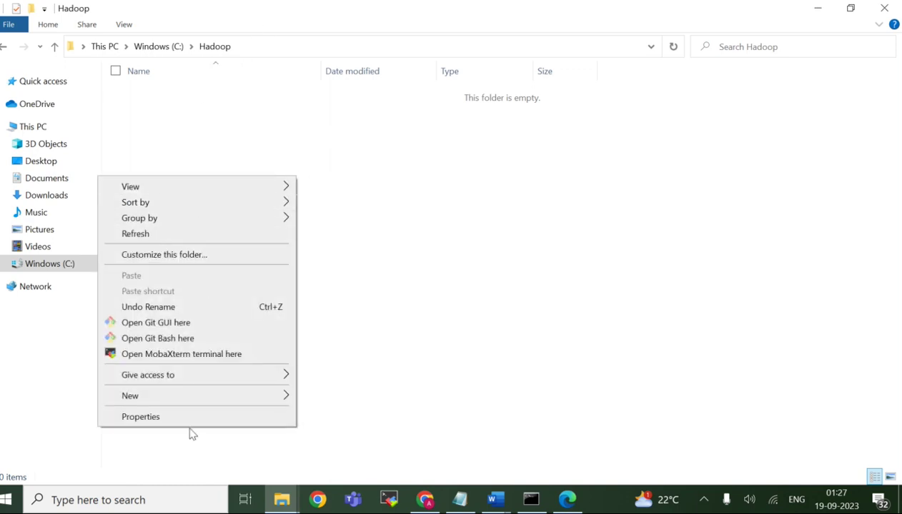
{"action": "mouse_move", "coordinate": [275, 393]}
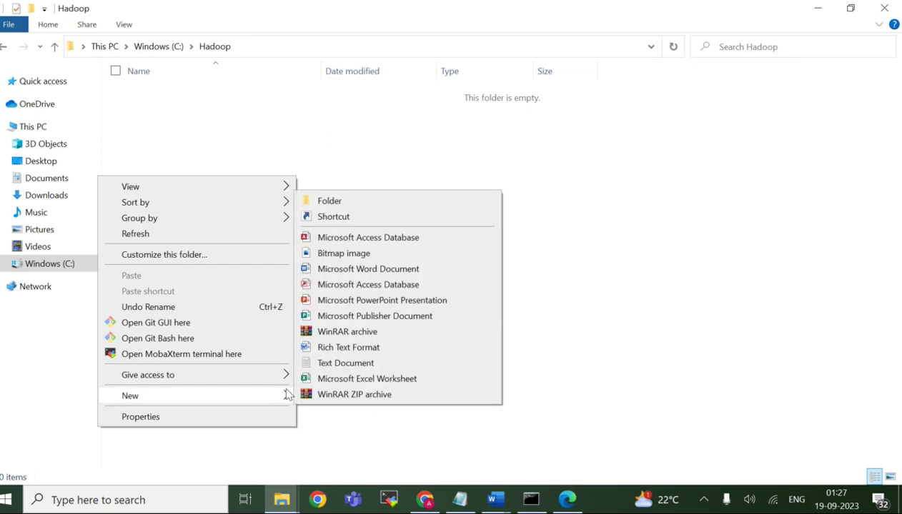
{"action": "left_click", "coordinate": [329, 202]}
{"action": "key", "text": "BackSpace"}
{"action": "type", "text": "bin"}
{"action": "key", "text": "Return"}
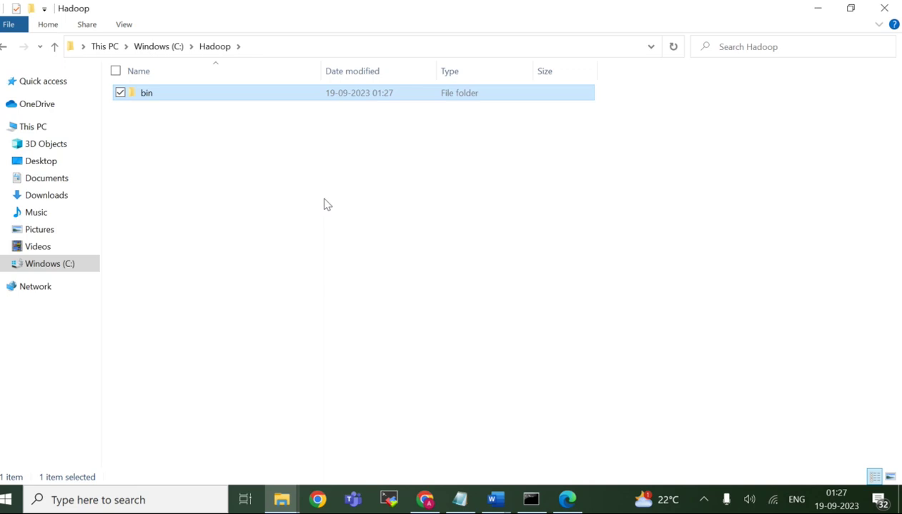
{"action": "double_click", "coordinate": [200, 96]}
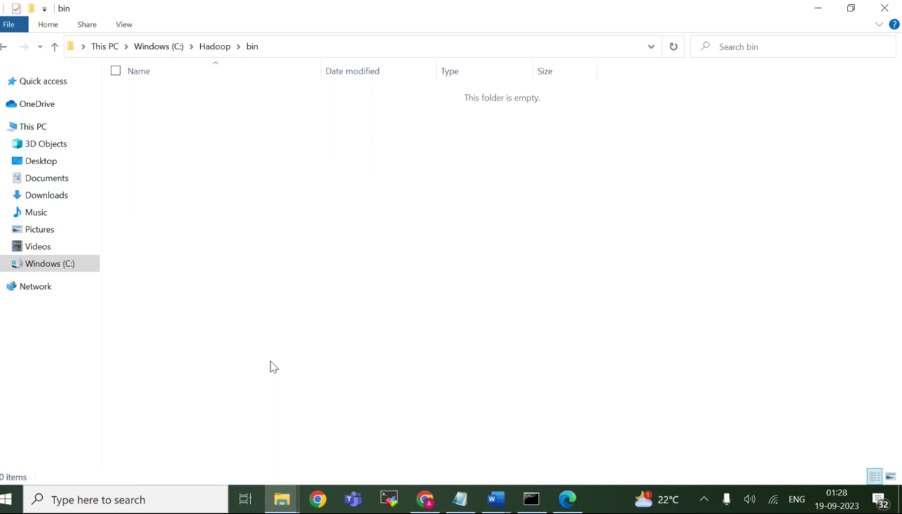
Step: Open the Downloads folder in a separate window and copy the winutils application file
{"action": "left_click", "coordinate": [282, 500]}
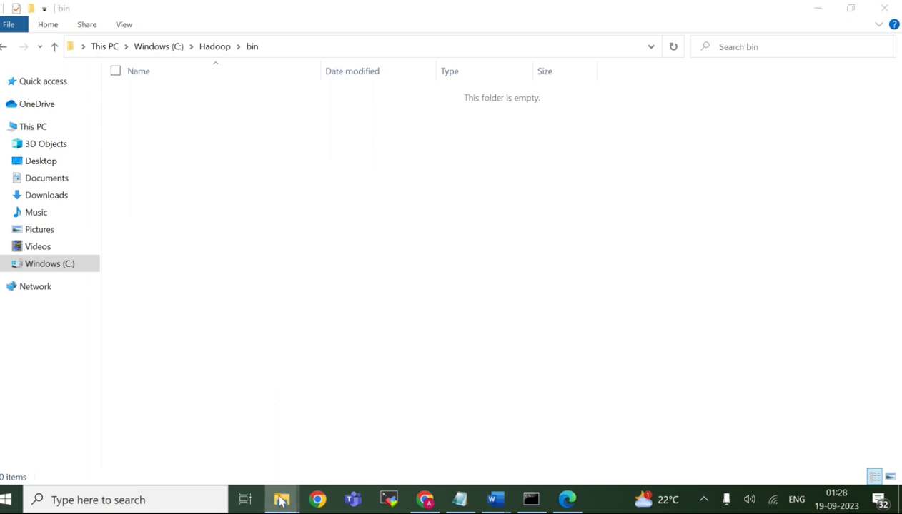
{"action": "left_click", "coordinate": [147, 452]}
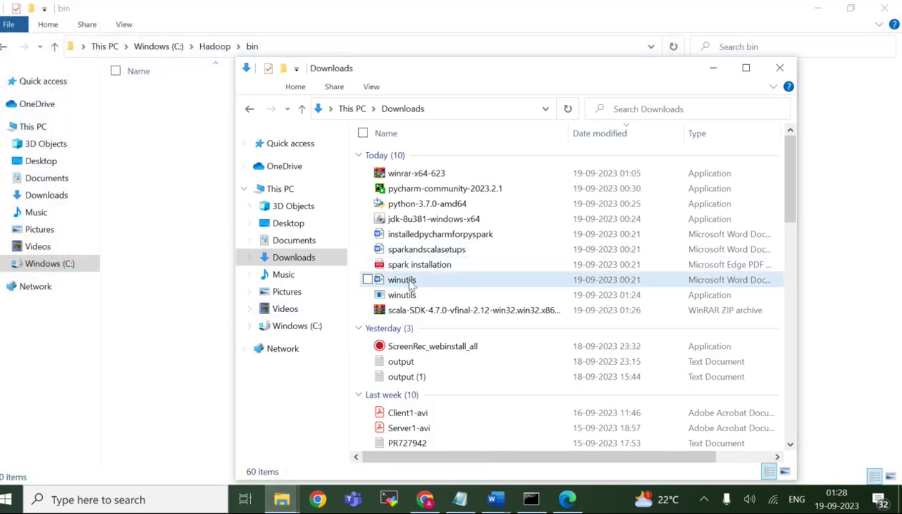
{"action": "left_click", "coordinate": [410, 282]}
{"action": "left_click", "coordinate": [368, 284]}
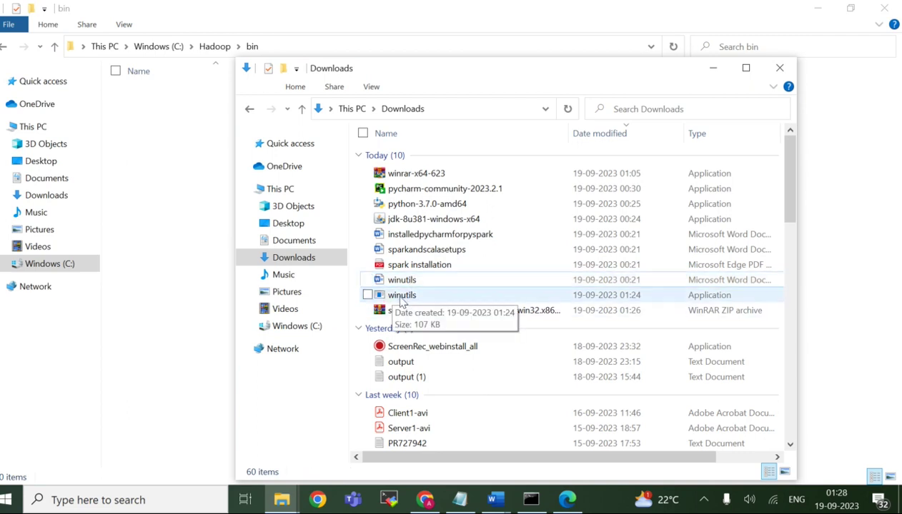
{"action": "left_click", "coordinate": [401, 300]}
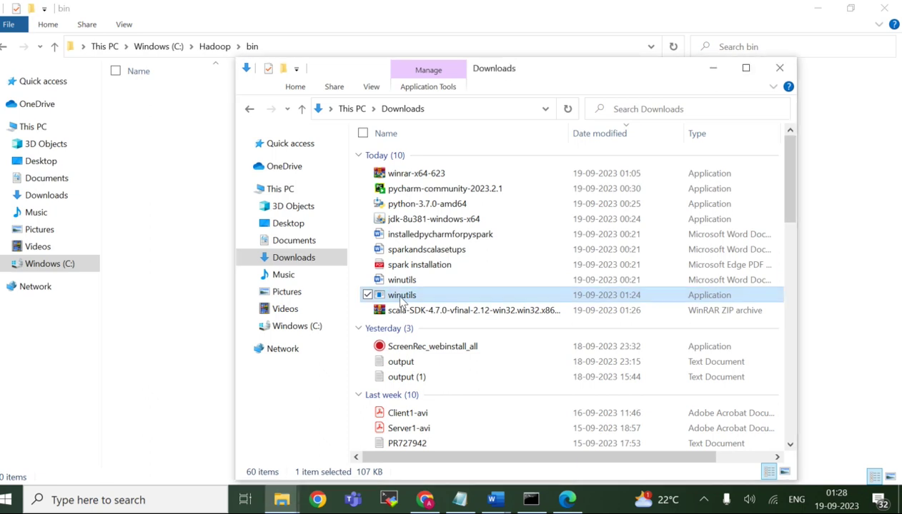
{"action": "right_click", "coordinate": [401, 300]}
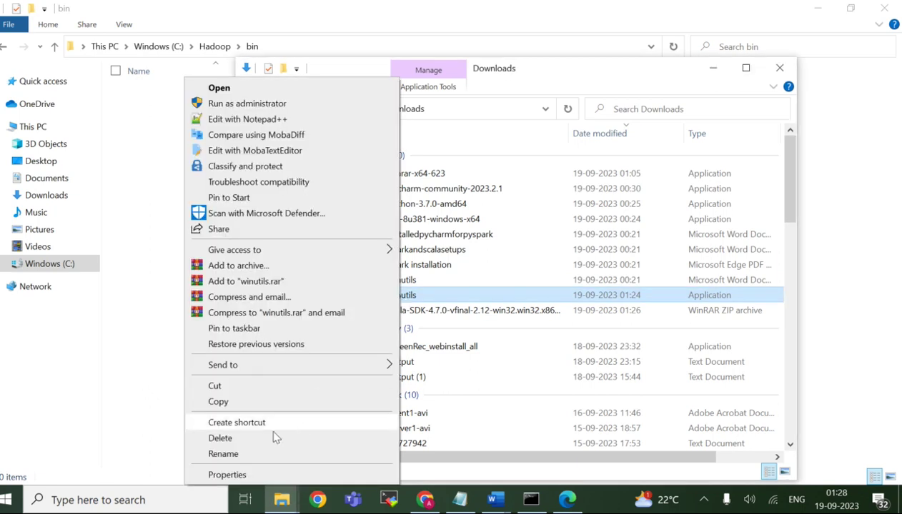
{"action": "left_click", "coordinate": [218, 401]}
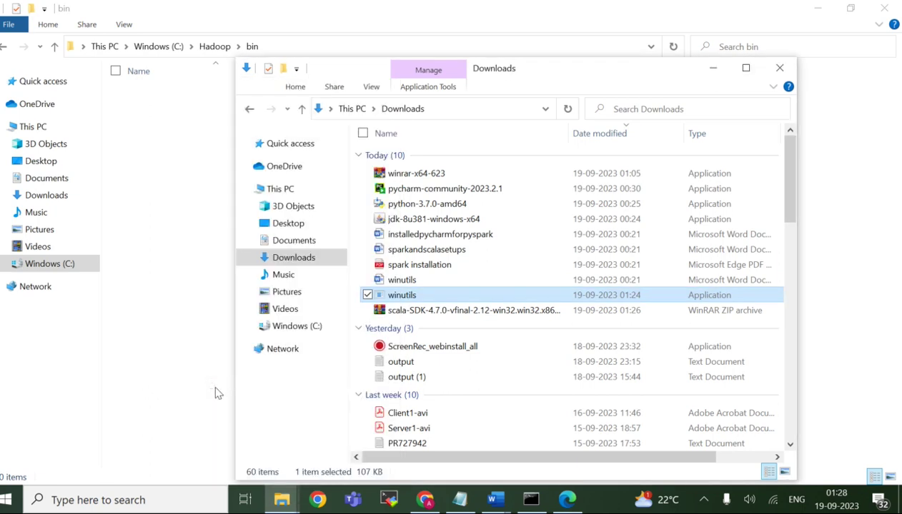
Step: Paste the copied winutils application into the C:\Hadoop\bin folder
{"action": "left_click", "coordinate": [321, 329]}
{"action": "scroll", "coordinate": [471, 314], "scroll_direction": "down", "scroll_amount": 2}
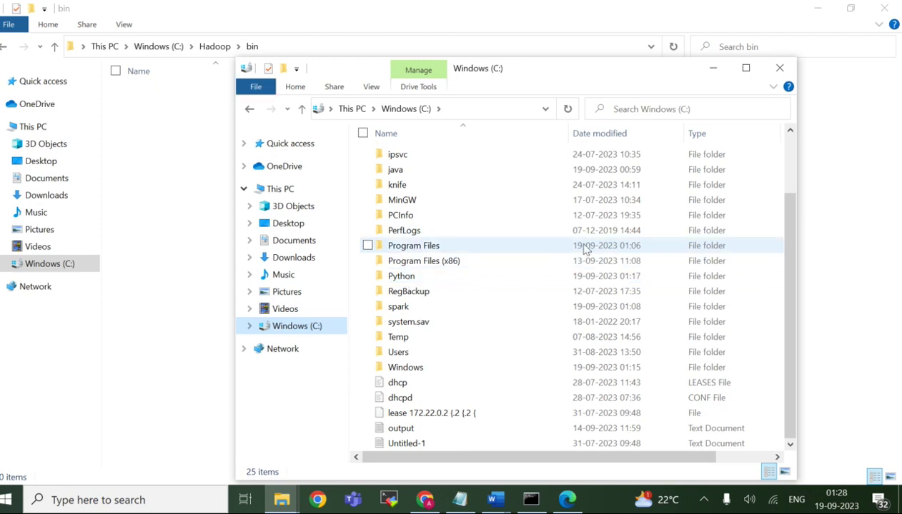
{"action": "left_click", "coordinate": [556, 247]}
{"action": "key", "text": "h"}
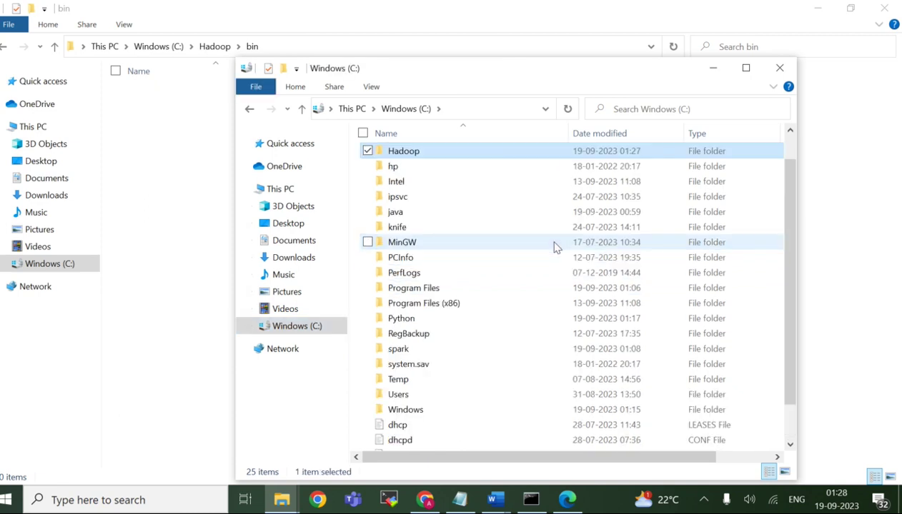
{"action": "key", "text": "Return"}
{"action": "double_click", "coordinate": [390, 156]}
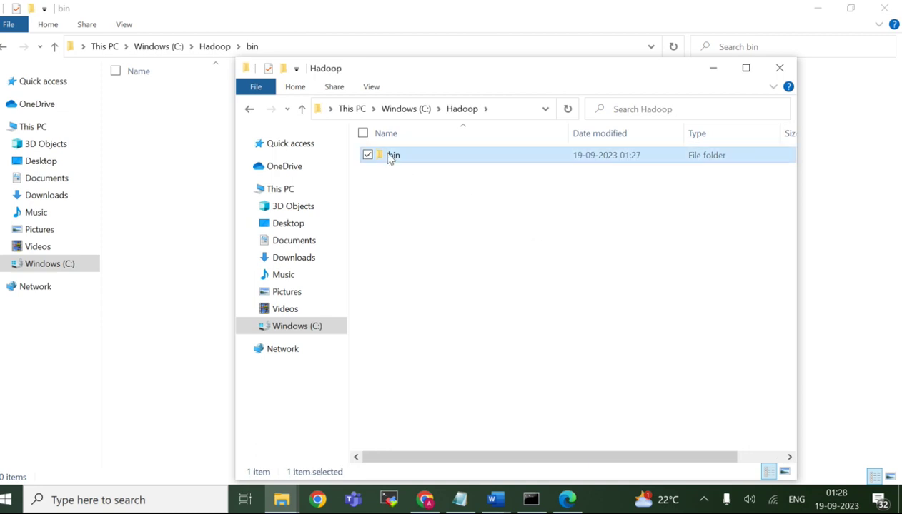
{"action": "key", "text": "ctrl+v"}
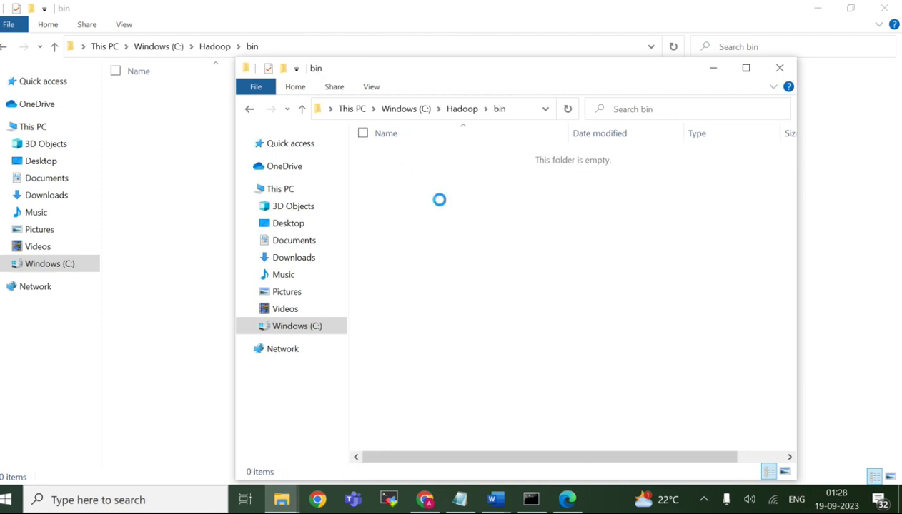
Step: Check the full path of the bin folder and the hadoop-2.7.1 winutils.exe page in Edge
{"action": "left_click", "coordinate": [516, 110]}
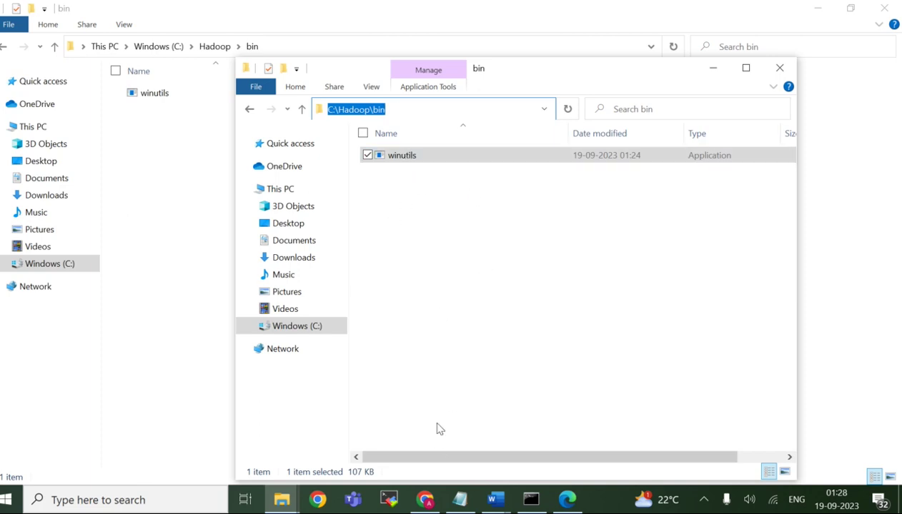
{"action": "left_click", "coordinate": [566, 500]}
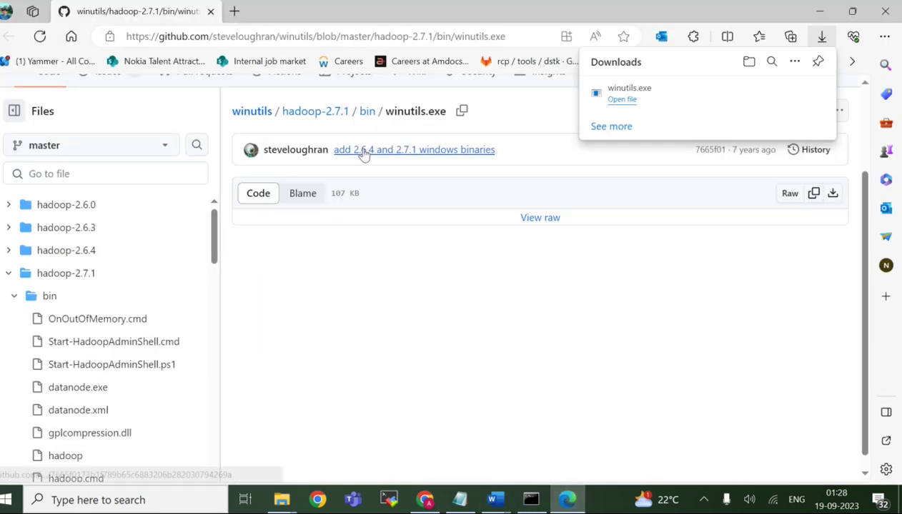
{"action": "left_click", "coordinate": [565, 502]}
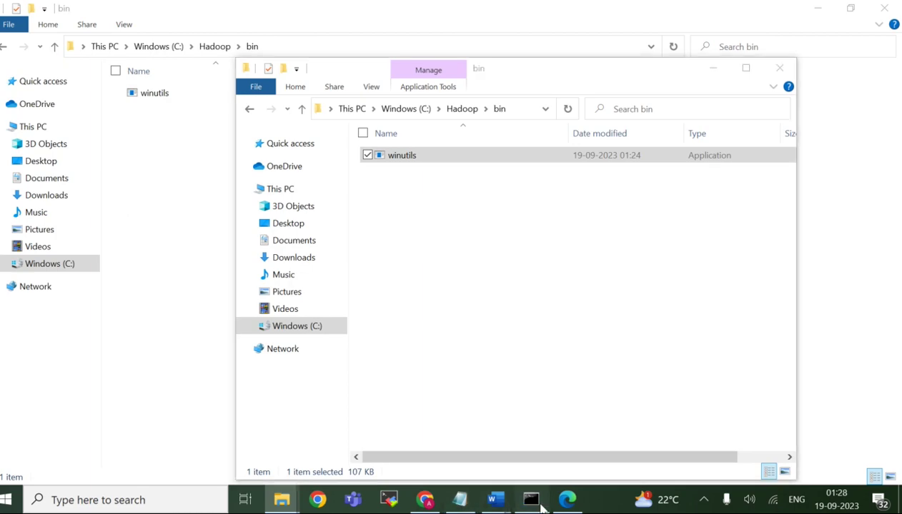
Step: Switch to the Command Prompt window still running pyspark and close it
{"action": "left_click", "coordinate": [531, 501]}
{"action": "scroll", "coordinate": [332, 471], "scroll_direction": "down", "scroll_amount": 7}
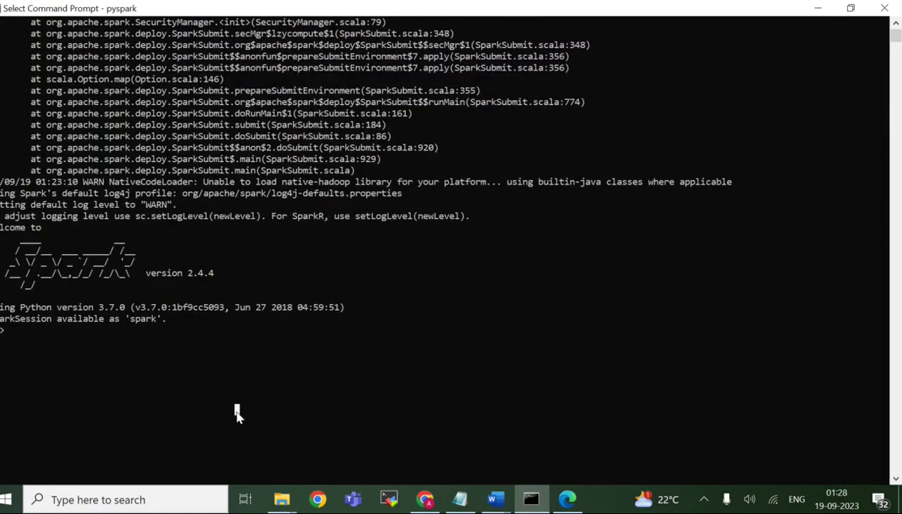
{"action": "left_click", "coordinate": [882, 10]}
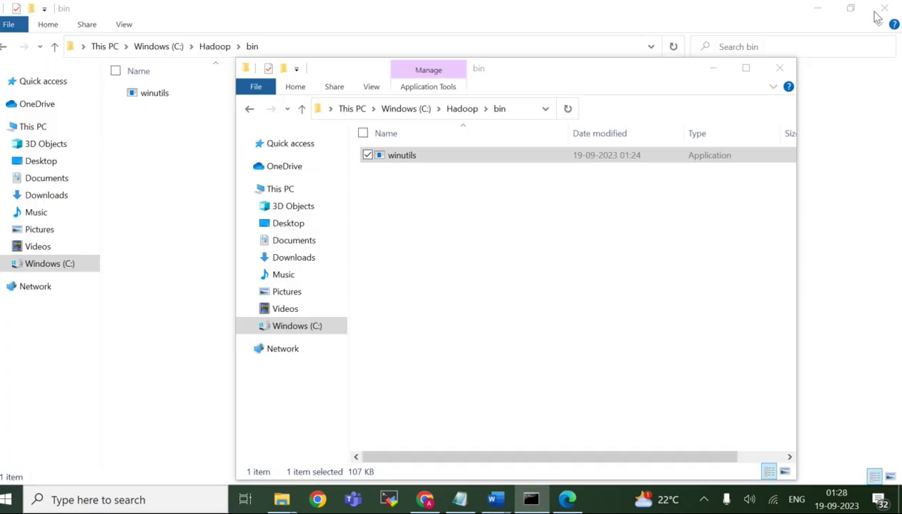
Step: Open a new Command Prompt and launch pyspark
{"action": "left_click", "coordinate": [177, 498]}
{"action": "type", "text": "cm"}
{"action": "key", "text": "Return"}
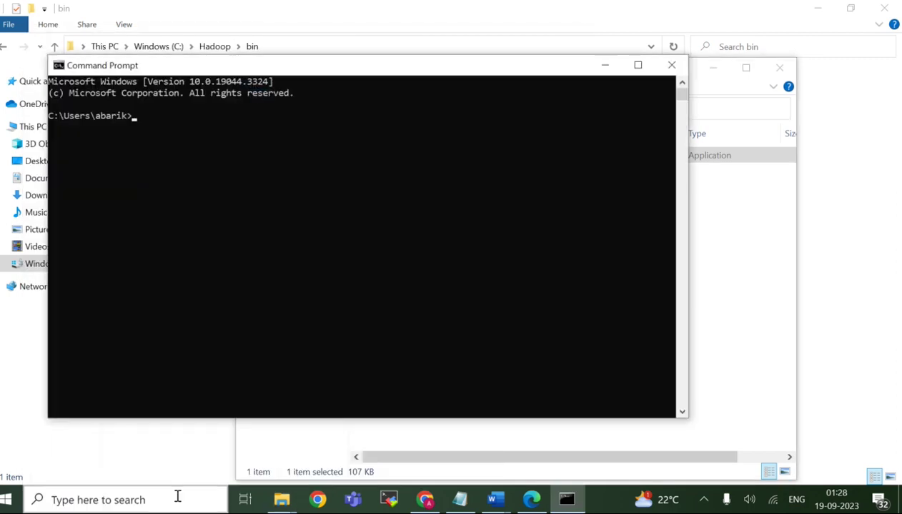
{"action": "type", "text": "pyspark"}
{"action": "key", "text": "Return"}
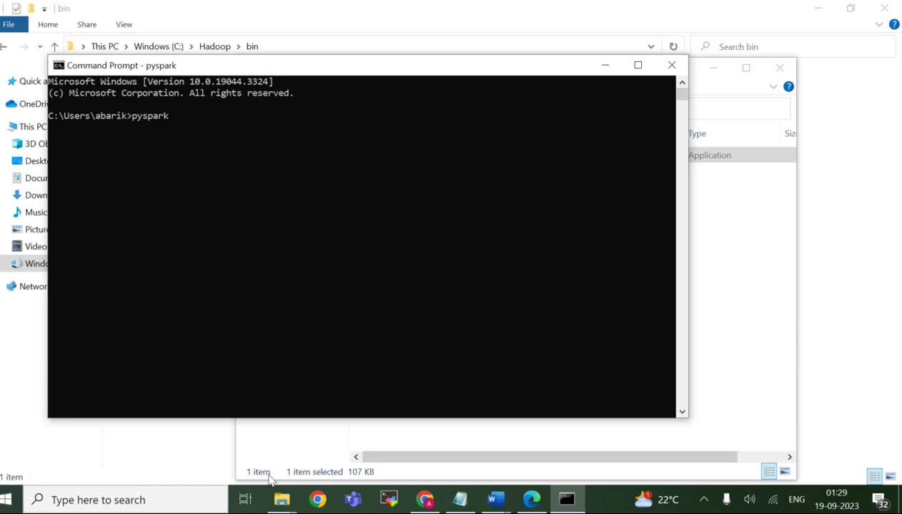
Step: Launch the pycharm-community-2023.2.1 installer from the Downloads folder and allow it to run despite the SmartScreen warning
{"action": "left_click", "coordinate": [288, 504]}
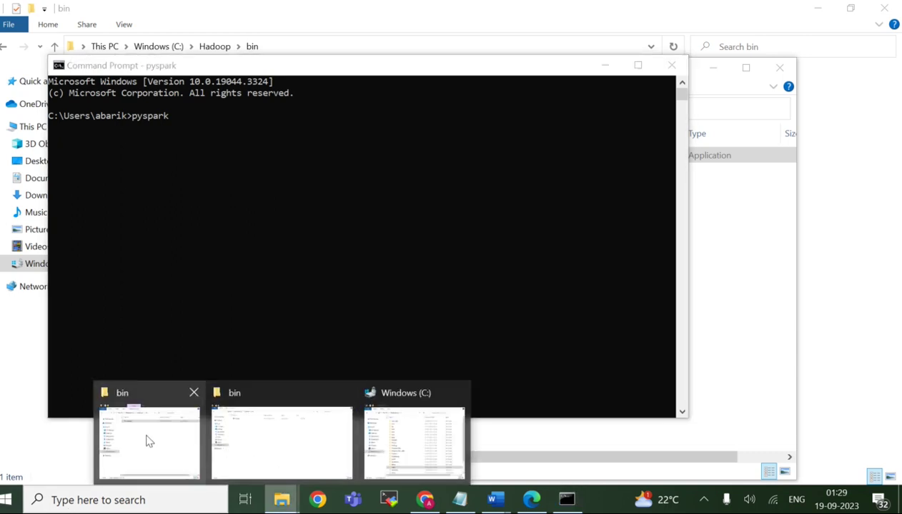
{"action": "left_click", "coordinate": [146, 432]}
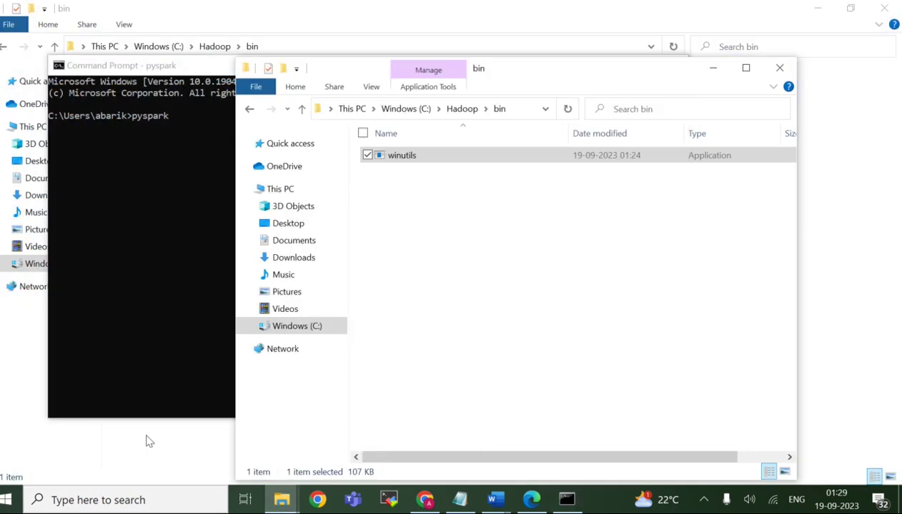
{"action": "left_click", "coordinate": [301, 260]}
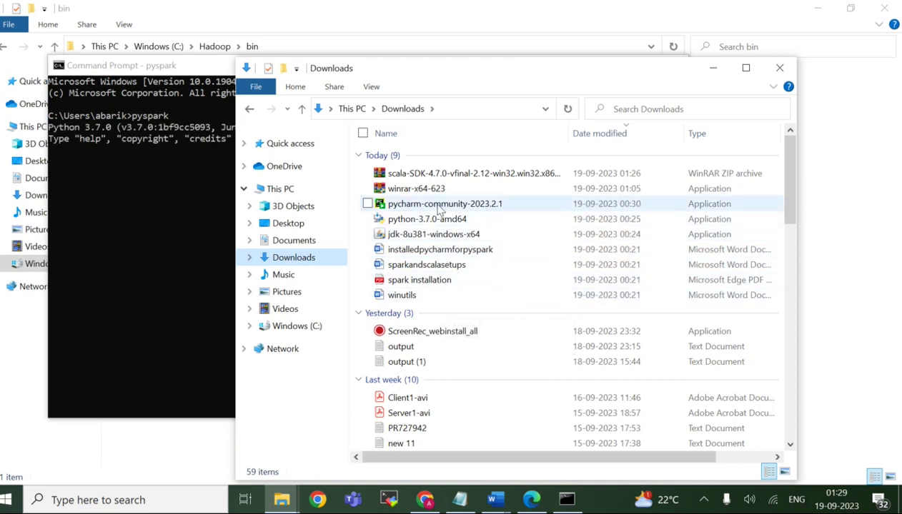
{"action": "double_click", "coordinate": [463, 207]}
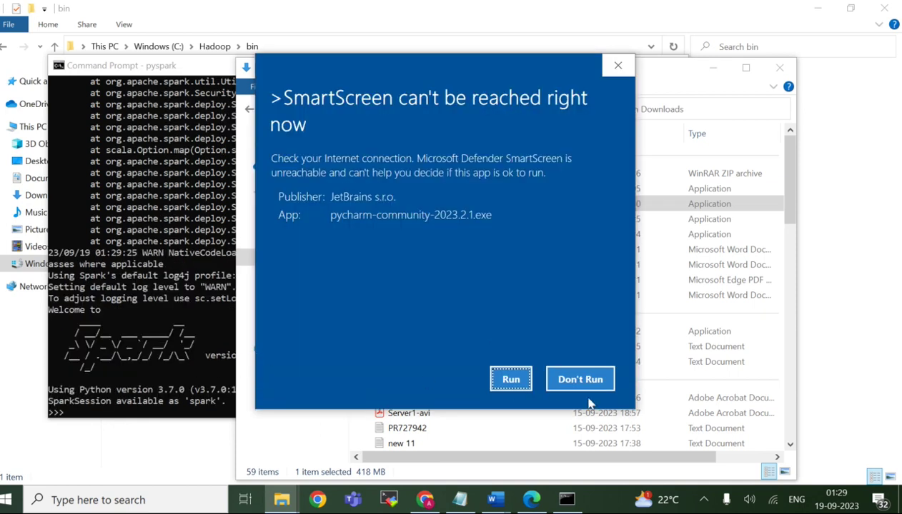
{"action": "left_click", "coordinate": [511, 380]}
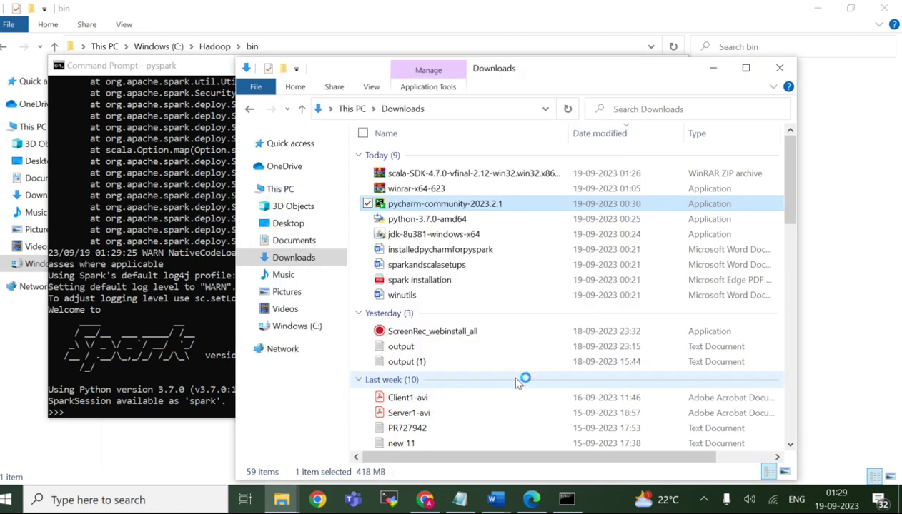
Step: Review the pyspark startup output in Command Prompt from its first lines and close that window
{"action": "left_click", "coordinate": [221, 353]}
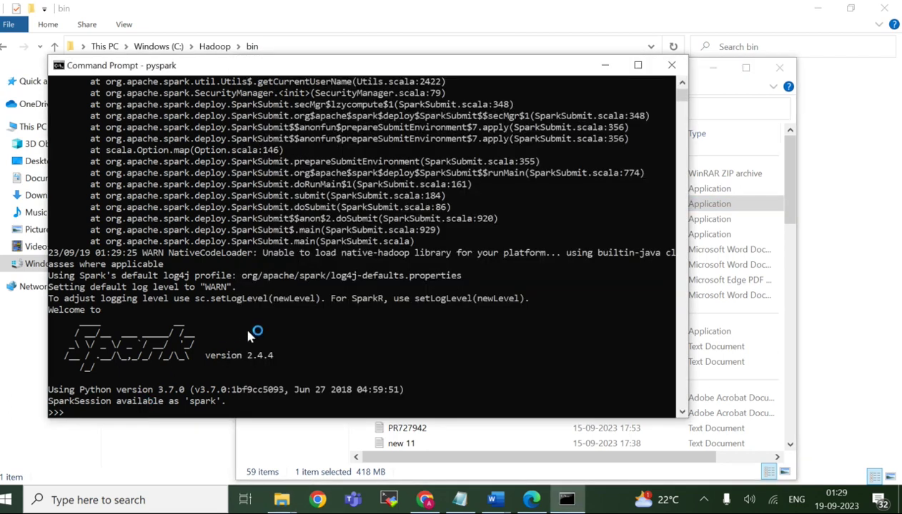
{"action": "scroll", "coordinate": [416, 276], "scroll_direction": "up", "scroll_amount": 7}
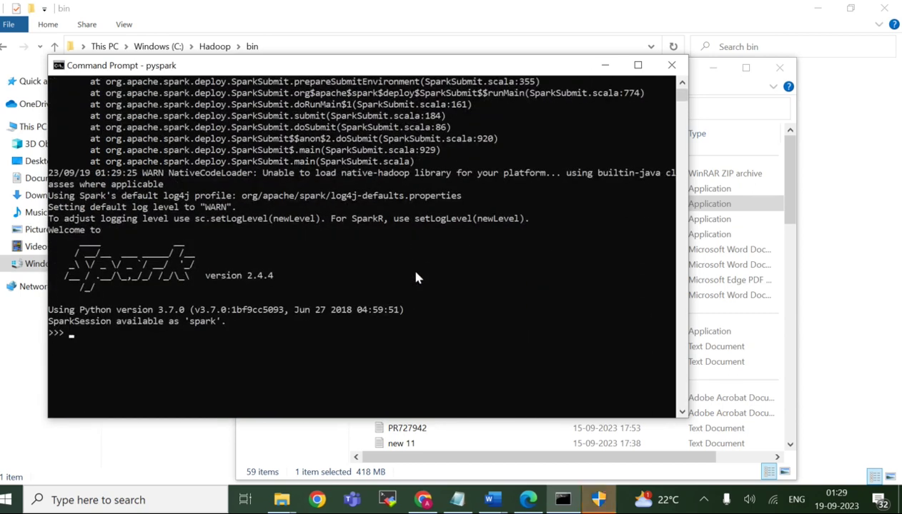
{"action": "scroll", "coordinate": [307, 207], "scroll_direction": "up", "scroll_amount": 10}
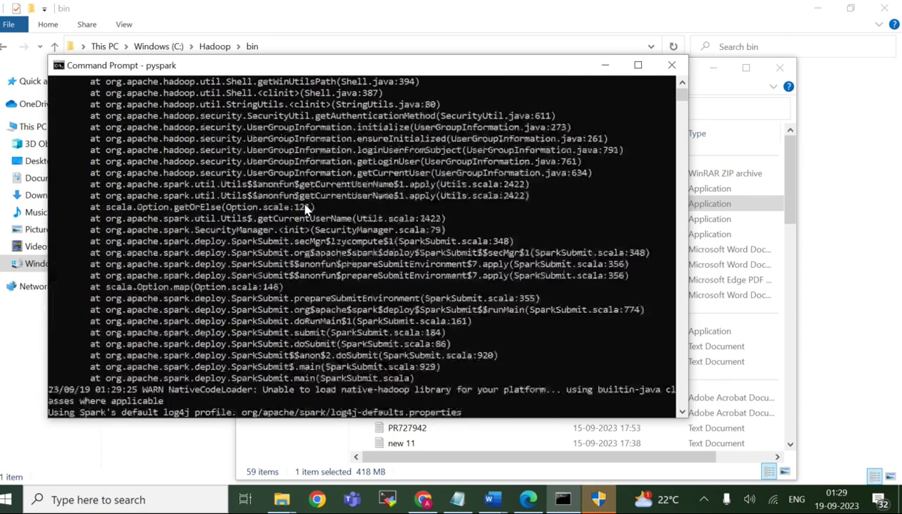
{"action": "scroll", "coordinate": [389, 243], "scroll_direction": "down", "scroll_amount": 1}
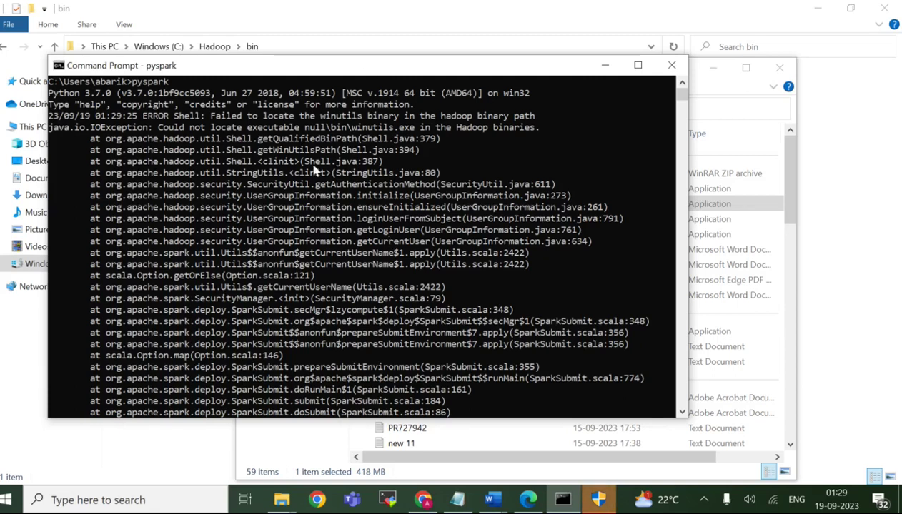
{"action": "left_click", "coordinate": [672, 65]}
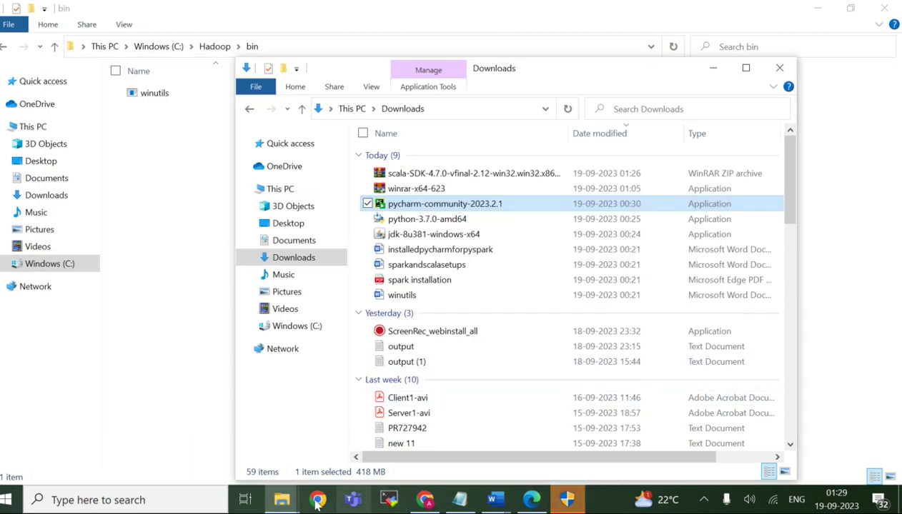
Step: Find the system environment settings through Windows search and open the Environment Variables dialog at the system variables
{"action": "left_click", "coordinate": [207, 500]}
{"action": "type", "text": "en"}
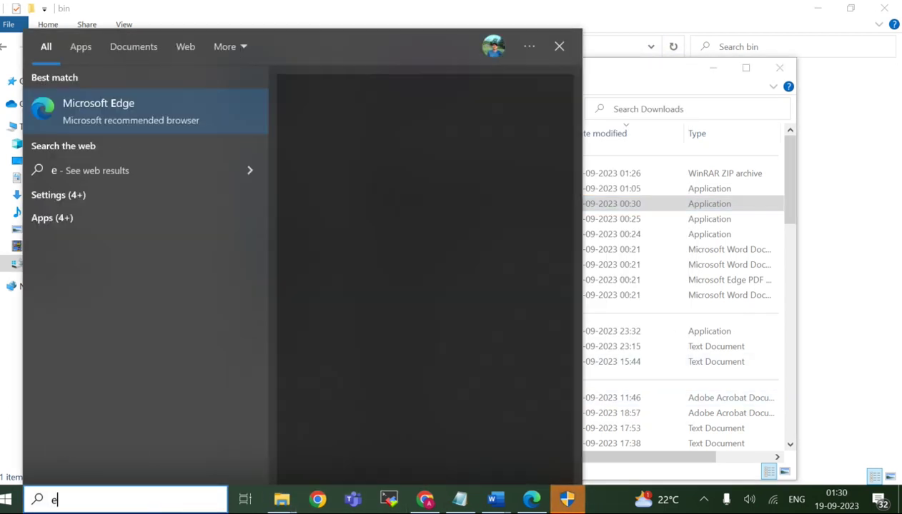
{"action": "key", "text": "Return"}
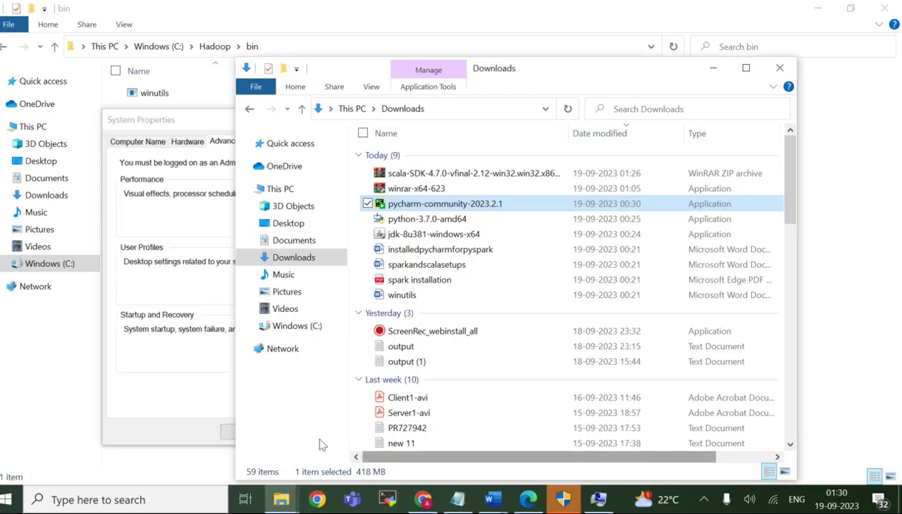
{"action": "left_click", "coordinate": [145, 375]}
{"action": "left_click", "coordinate": [342, 395]}
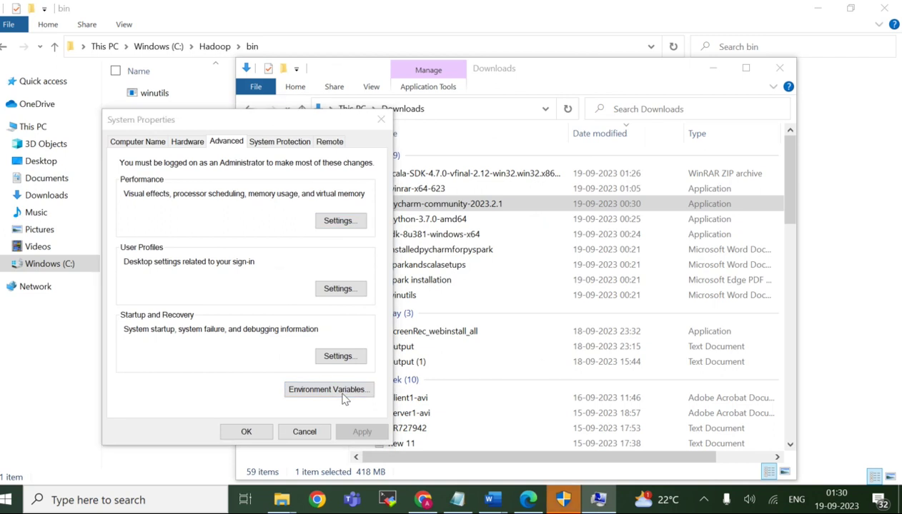
{"action": "scroll", "coordinate": [350, 353], "scroll_direction": "down", "scroll_amount": 1}
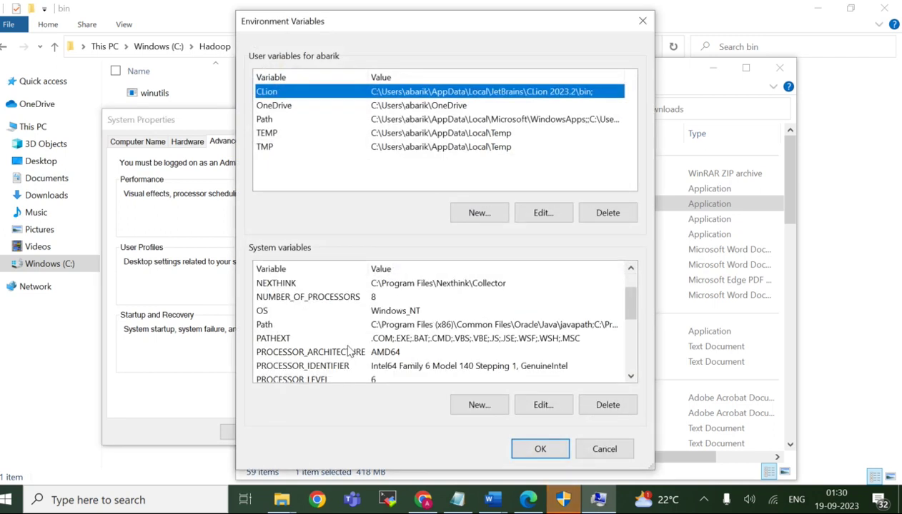
{"action": "left_click", "coordinate": [479, 407]}
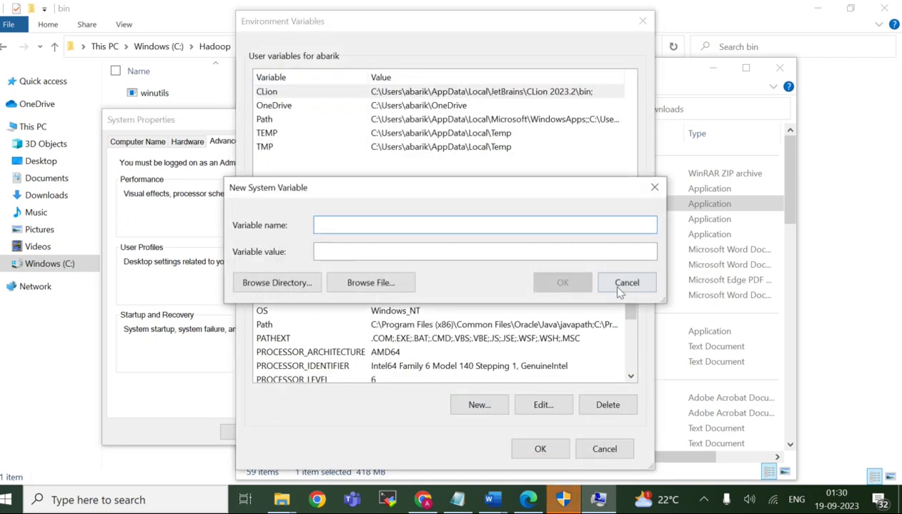
{"action": "left_click", "coordinate": [620, 286]}
{"action": "left_click", "coordinate": [369, 314]}
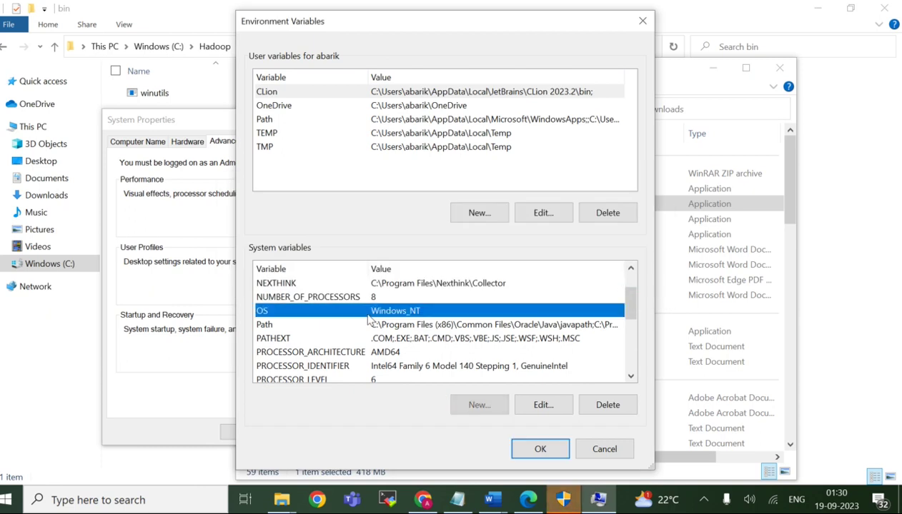
Step: Begin a new system variable and name it HADOOP_HOME
{"action": "left_click", "coordinate": [477, 405]}
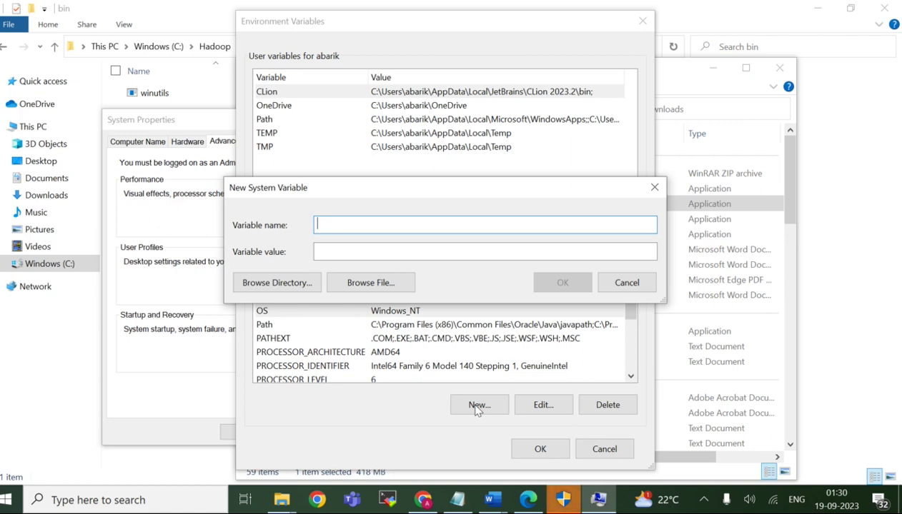
{"action": "type", "text": "HADOOP_HOME"}
{"action": "left_click", "coordinate": [339, 257]}
Step: Go up from the bin folder to its parent Hadoop folder in File Explorer and copy the C:\Hadoop path
{"action": "left_click", "coordinate": [285, 501]}
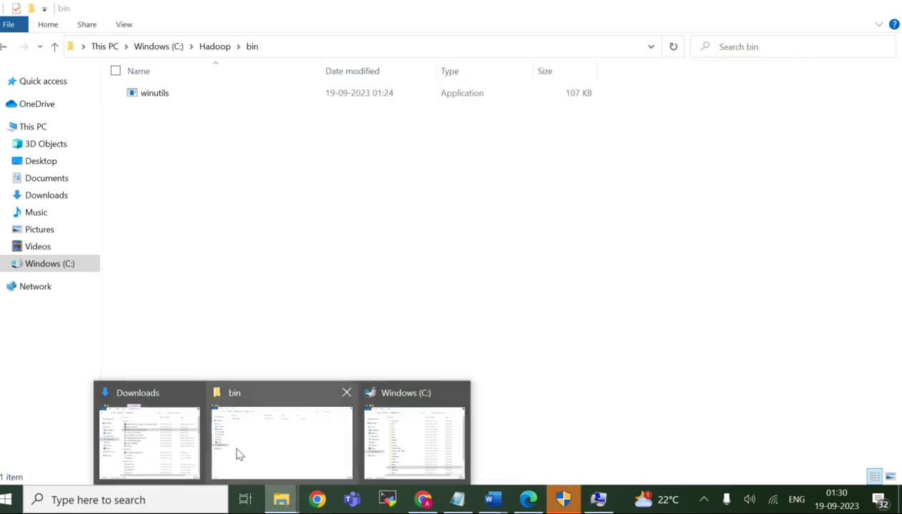
{"action": "left_click", "coordinate": [239, 455]}
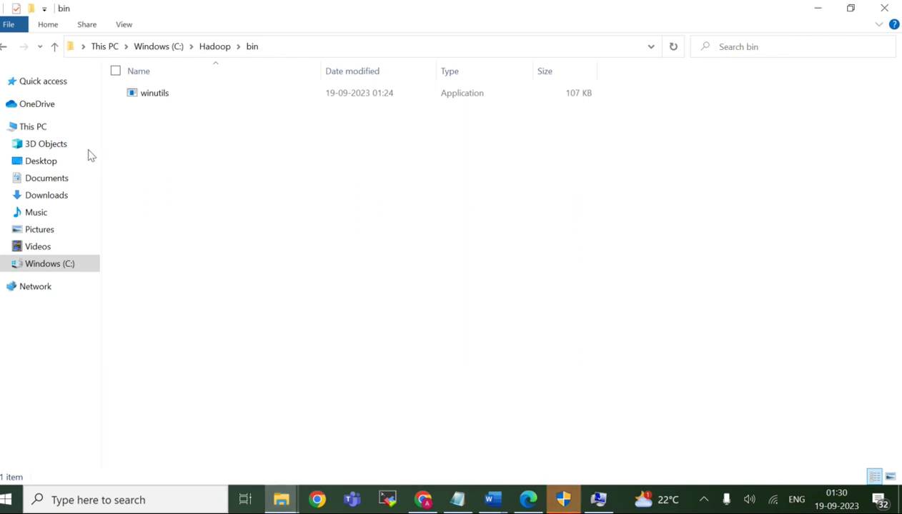
{"action": "left_click", "coordinate": [54, 47]}
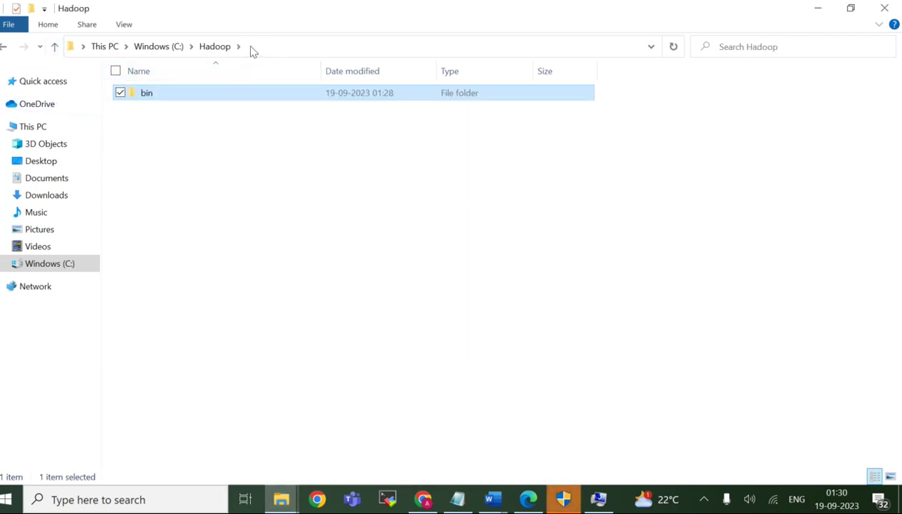
{"action": "left_click", "coordinate": [253, 46]}
{"action": "key", "text": "ctrl+c"}
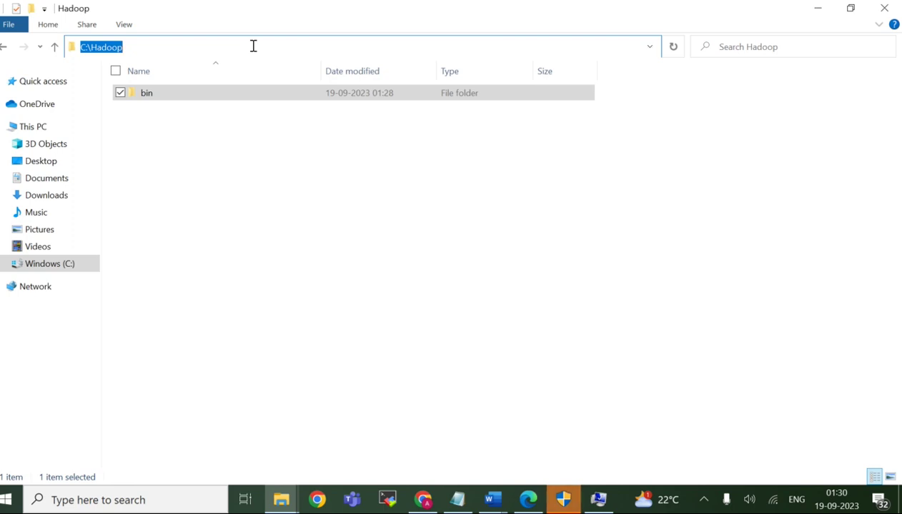
Step: Set the value of the HADOOP_HOME variable to the copied path C:\Hadoop and save the variable
{"action": "left_click", "coordinate": [598, 499]}
{"action": "key", "text": "ctrl+v"}
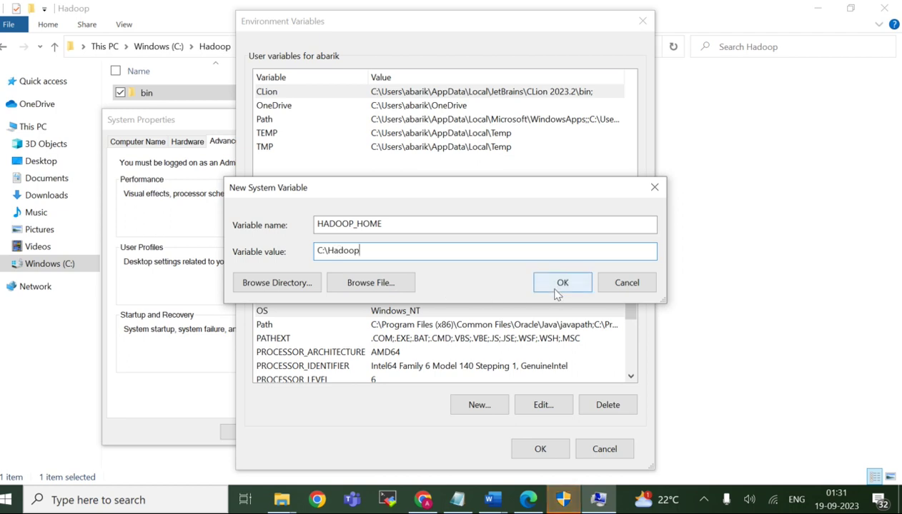
{"action": "left_click_drag", "start_coordinate": [413, 227], "coordinate": [309, 225]}
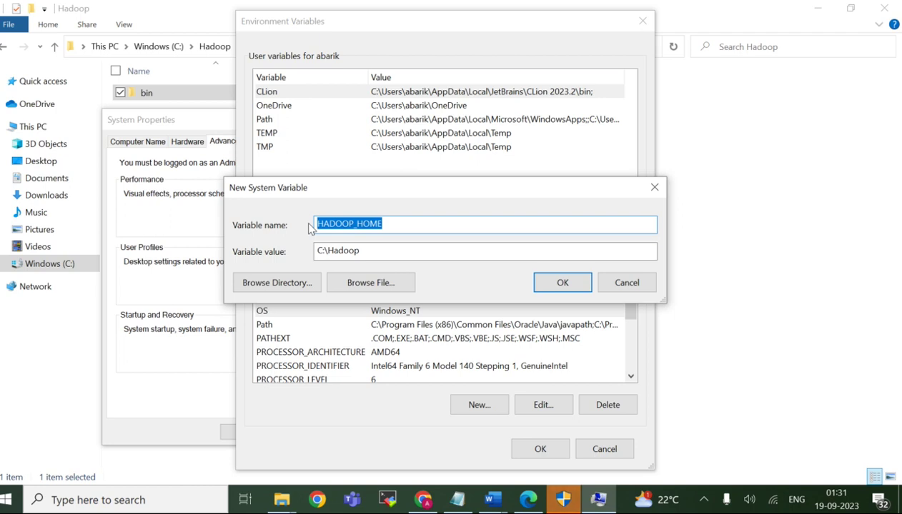
{"action": "left_click", "coordinate": [568, 283]}
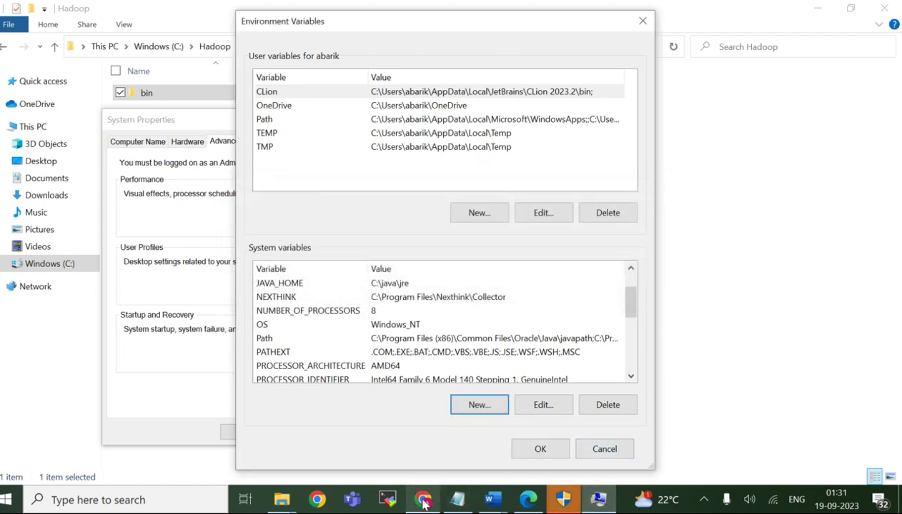
Step: Add the entry %HADOOP_HOME%\bin to the system Path variable and save the environment variable changes
{"action": "scroll", "coordinate": [304, 323], "scroll_direction": "down", "scroll_amount": 1}
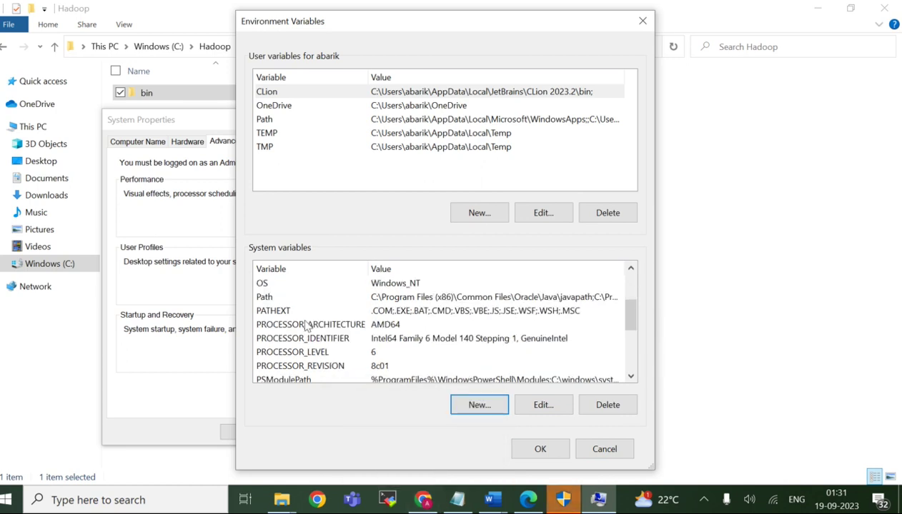
{"action": "left_click", "coordinate": [263, 297]}
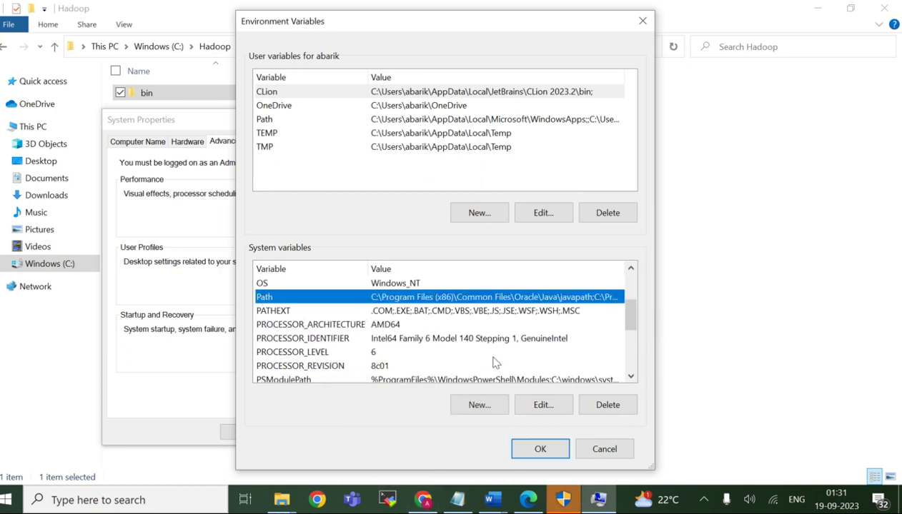
{"action": "left_click", "coordinate": [543, 405]}
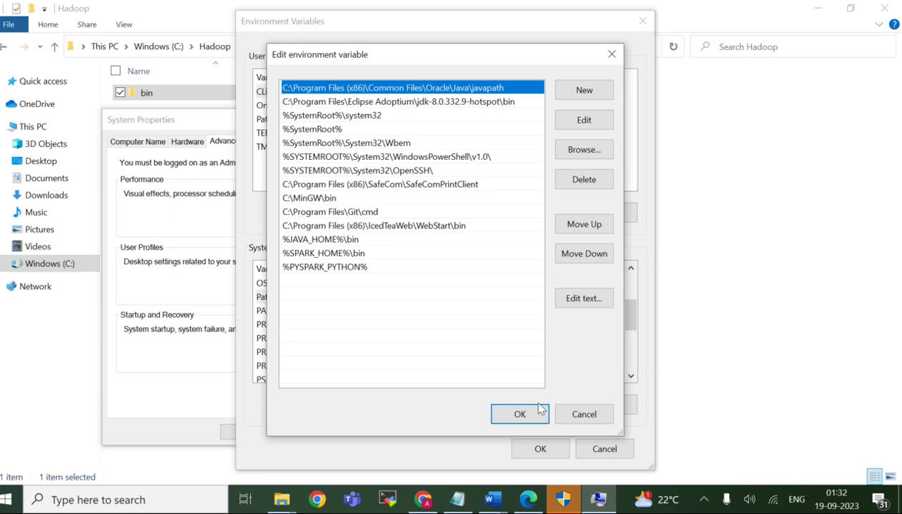
{"action": "left_click", "coordinate": [484, 272]}
{"action": "left_click", "coordinate": [474, 297]}
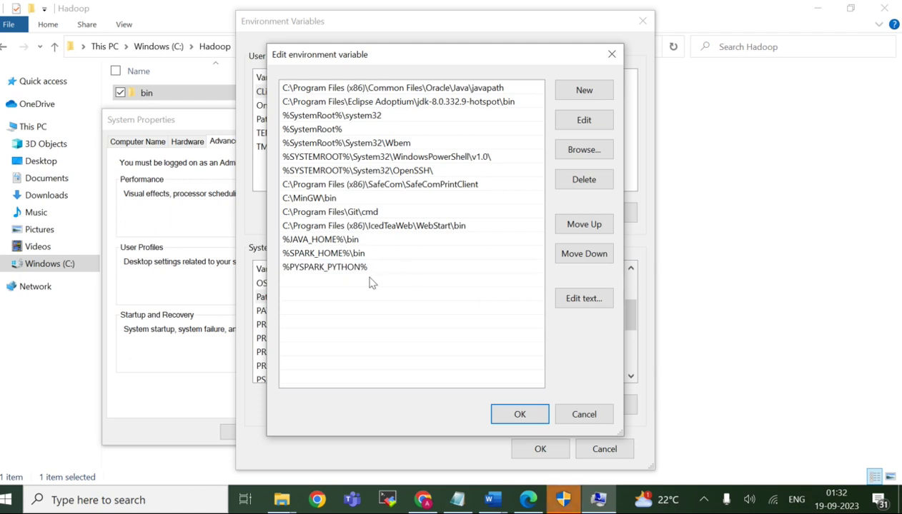
{"action": "left_click", "coordinate": [586, 98]}
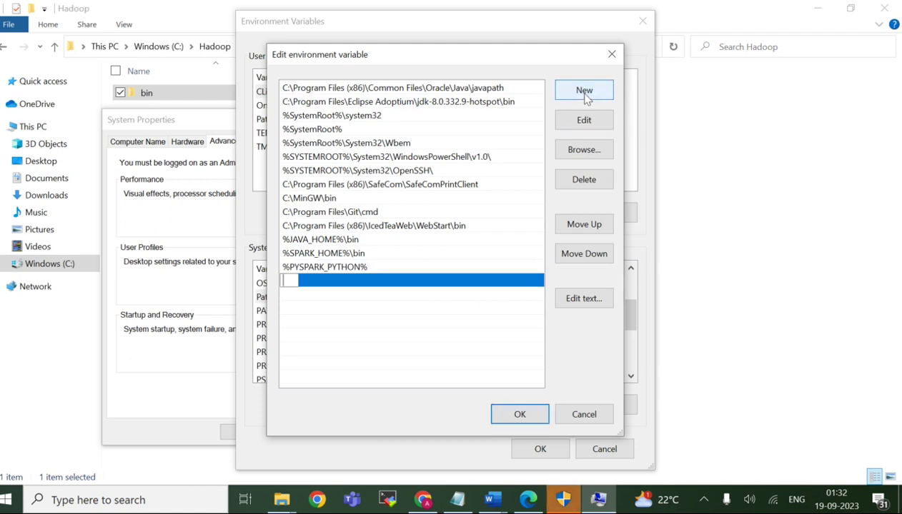
{"action": "left_click", "coordinate": [348, 290]}
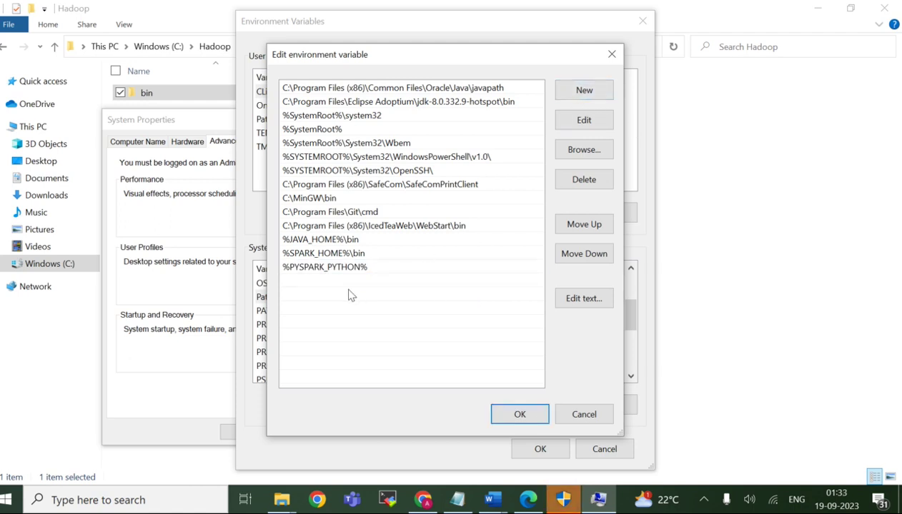
{"action": "left_click", "coordinate": [594, 90]}
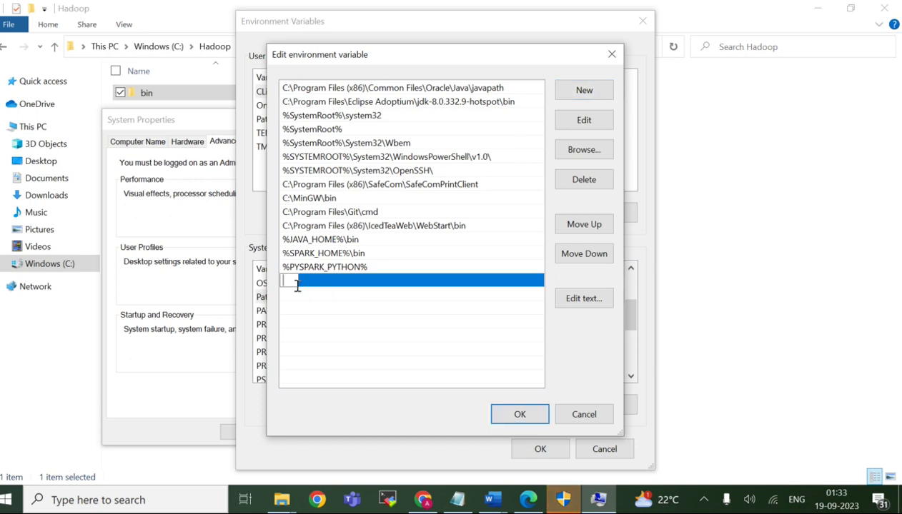
{"action": "type", "text": "%HADOOP_HOME"}
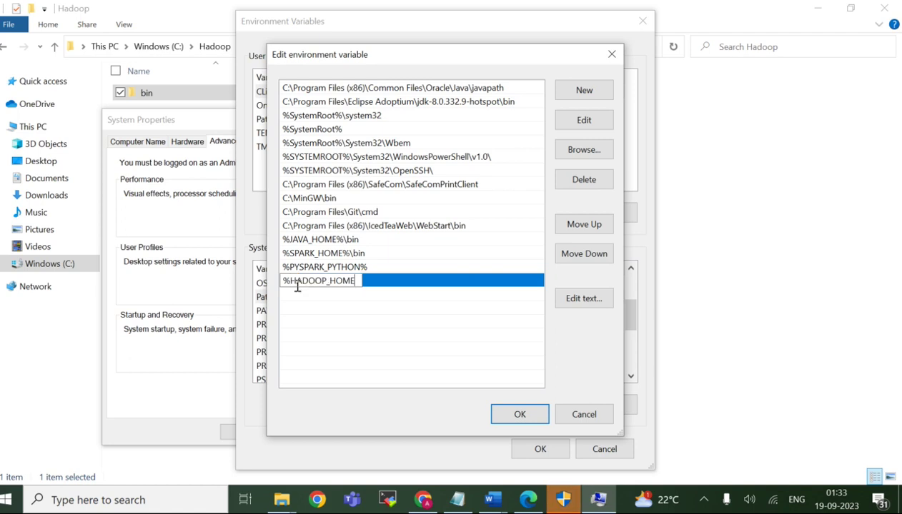
{"action": "type", "text": "%\\bin"}
{"action": "left_click", "coordinate": [516, 417]}
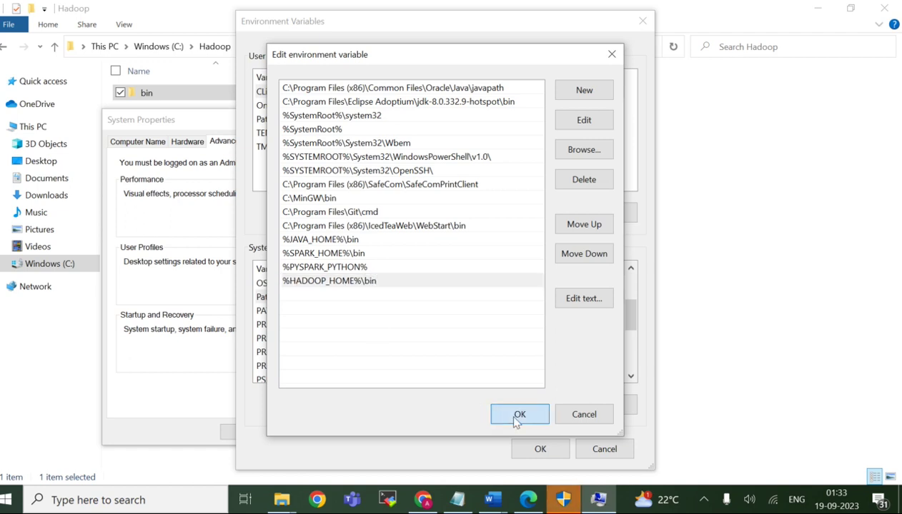
{"action": "left_click", "coordinate": [539, 449]}
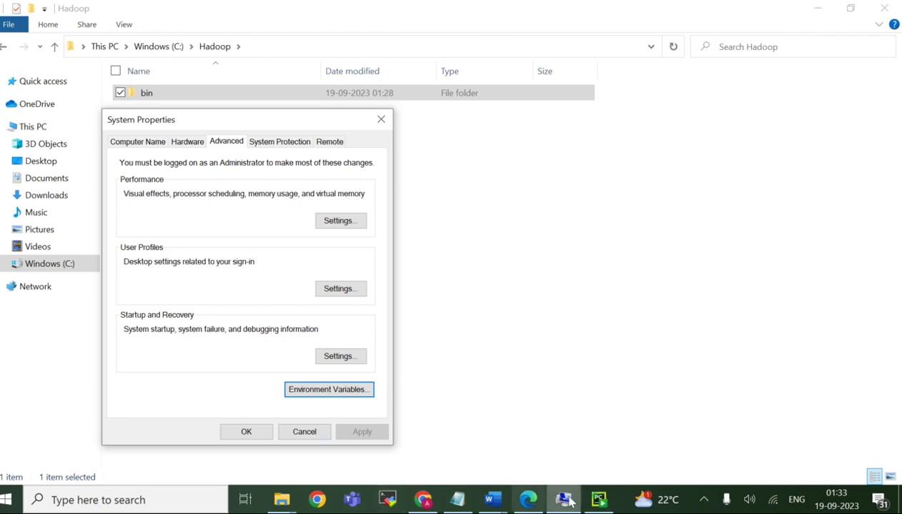
Step: Open Command Prompt, run pyspark to start the Spark shell, and minimize the window
{"action": "left_click", "coordinate": [218, 504]}
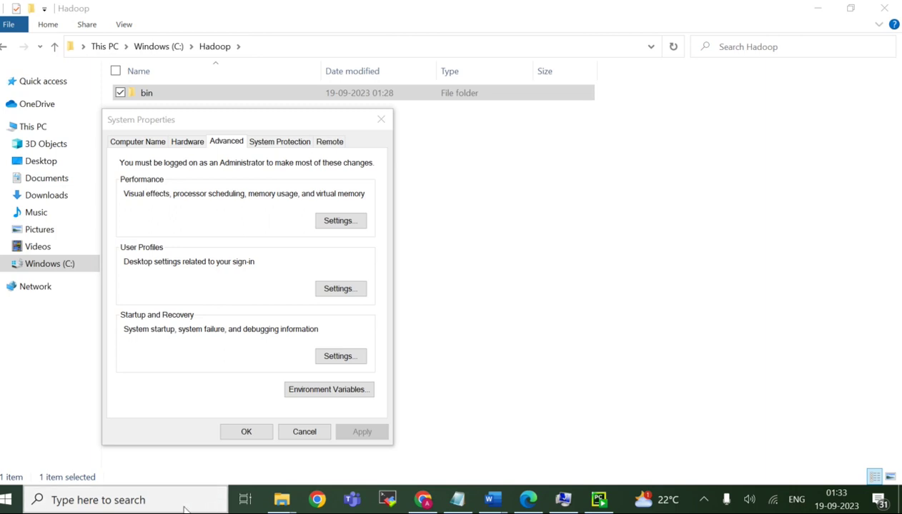
{"action": "left_click", "coordinate": [183, 507]}
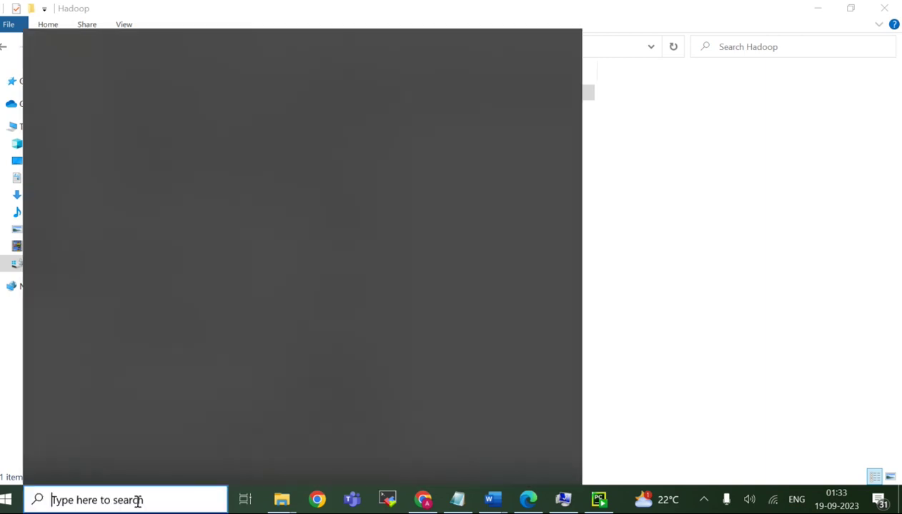
{"action": "type", "text": "cmd"}
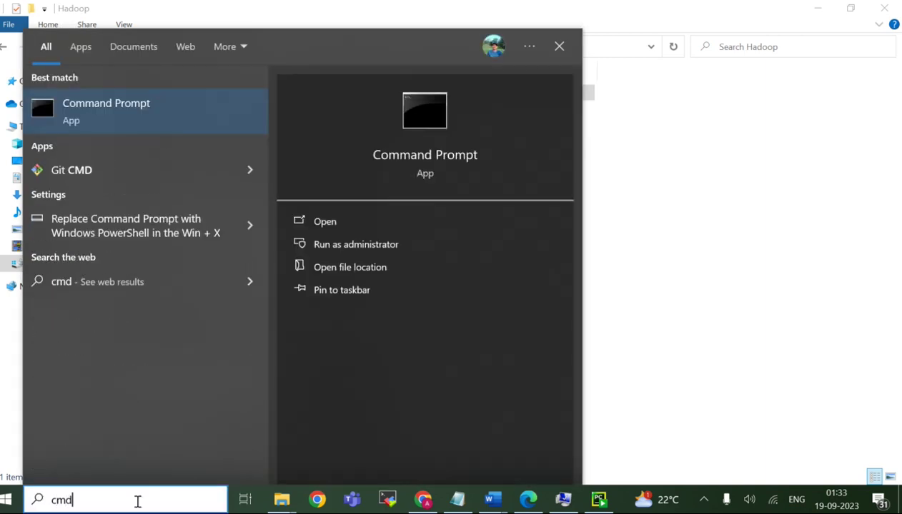
{"action": "key", "text": "Return"}
{"action": "type", "text": "pyspar"}
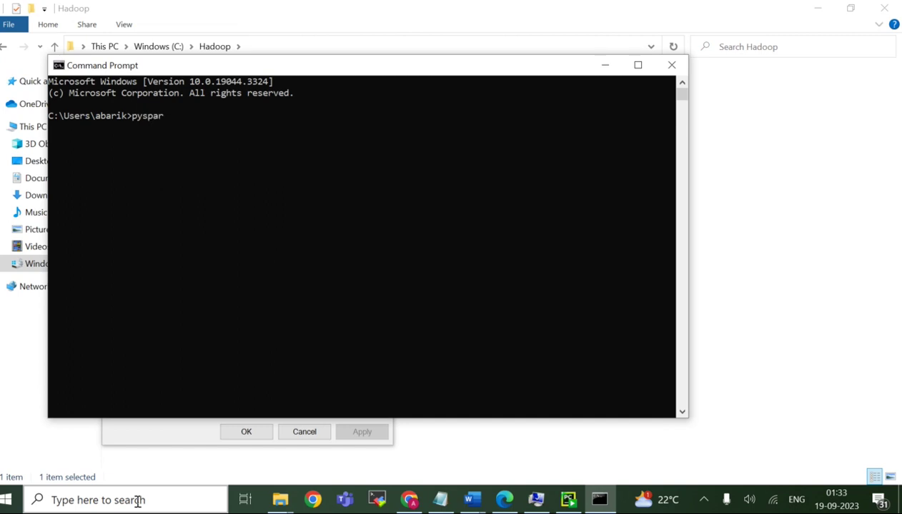
{"action": "type", "text": "k"}
{"action": "key", "text": "Return"}
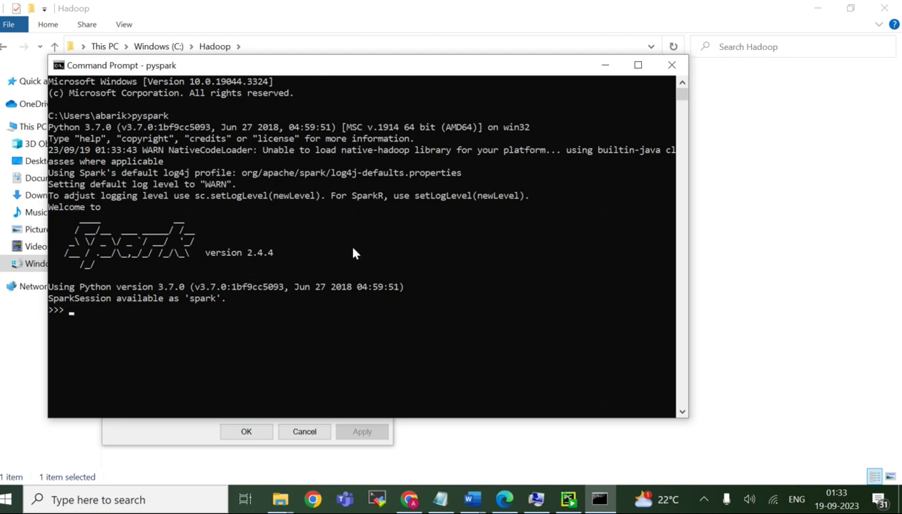
{"action": "left_click", "coordinate": [604, 65]}
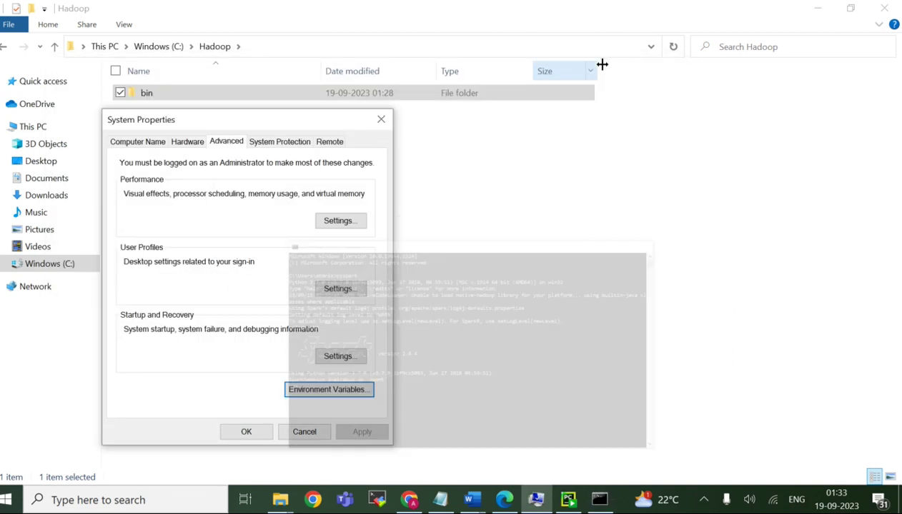
Step: Confirm and close System Properties, and advance the PyCharm Community Edition setup to its install location page
{"action": "left_click", "coordinate": [247, 433]}
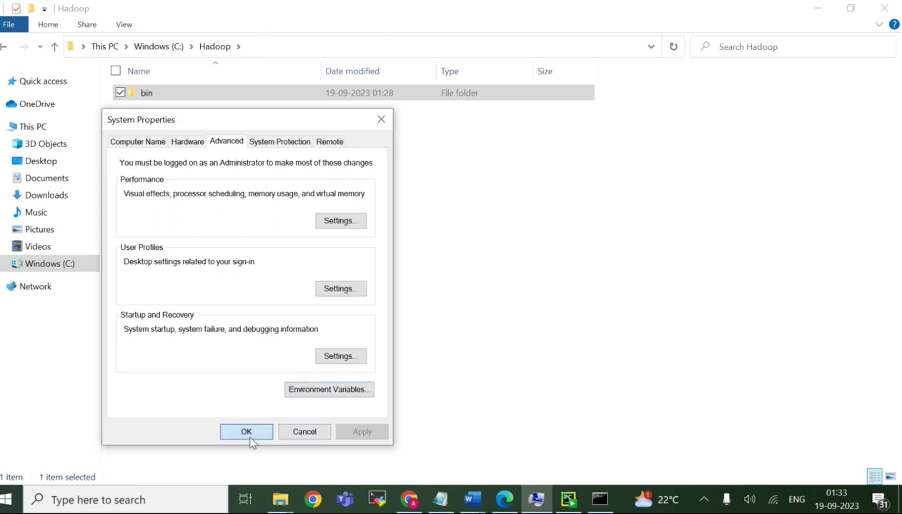
{"action": "left_click", "coordinate": [564, 501]}
{"action": "left_click", "coordinate": [525, 360]}
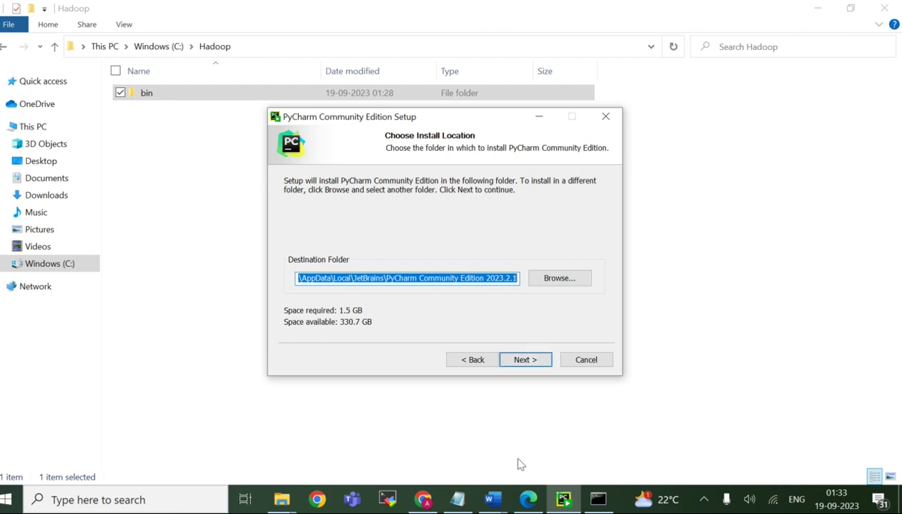
Step: Look up the PyCharm installation options in the installedpycharmforpyspark Word document
{"action": "left_click", "coordinate": [492, 500]}
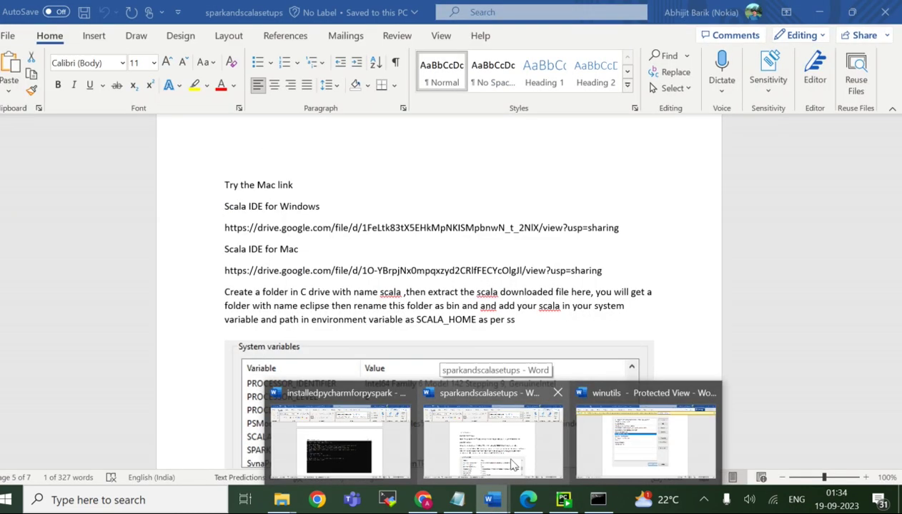
{"action": "mouse_move", "coordinate": [658, 465]}
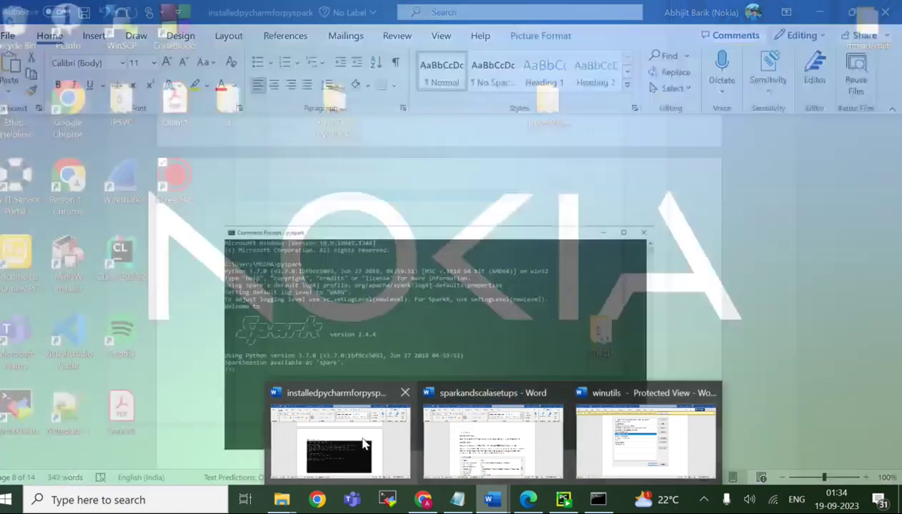
{"action": "left_click", "coordinate": [363, 443]}
{"action": "scroll", "coordinate": [502, 408], "scroll_direction": "down", "scroll_amount": 5}
{"action": "scroll", "coordinate": [502, 409], "scroll_direction": "down", "scroll_amount": 15}
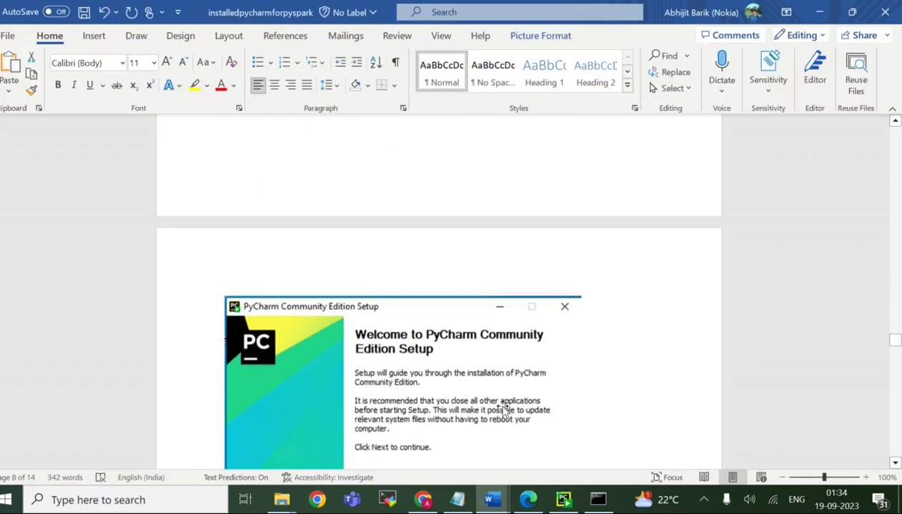
{"action": "scroll", "coordinate": [502, 409], "scroll_direction": "down", "scroll_amount": 5}
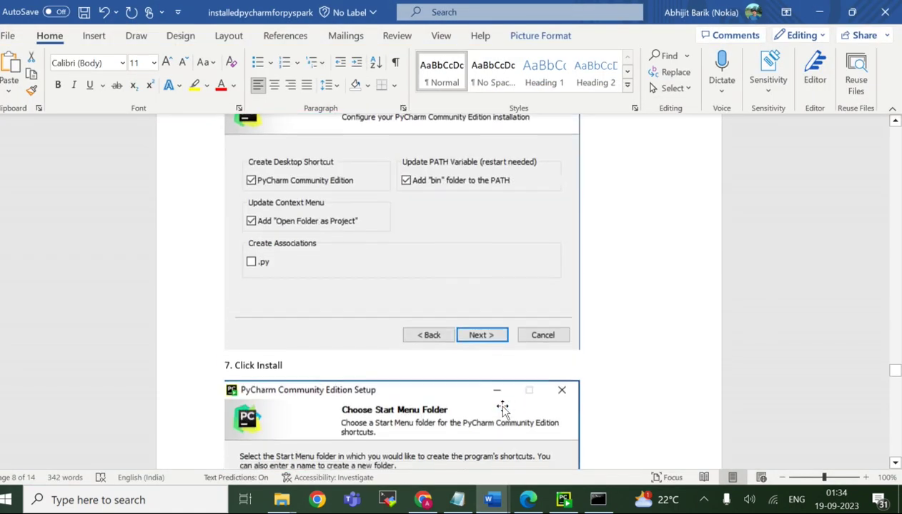
Step: Accept PyCharm's default install location, enable the desktop shortcut and adding the "bin" folder to the PATH, and start the installation
{"action": "left_click", "coordinate": [564, 500]}
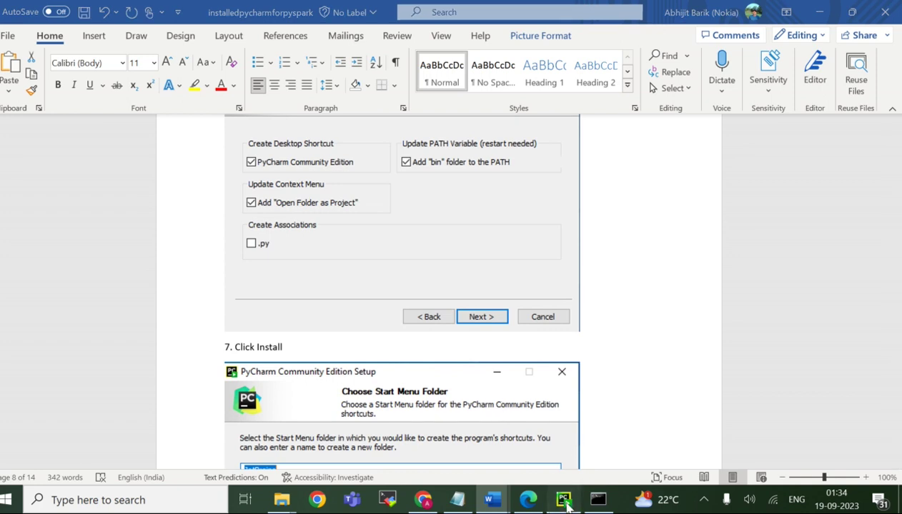
{"action": "left_click", "coordinate": [525, 360]}
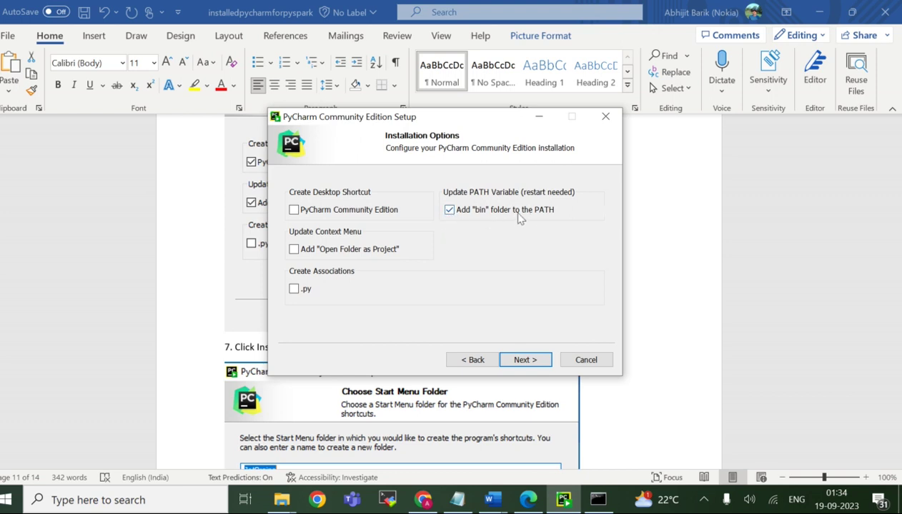
{"action": "left_click", "coordinate": [293, 209]}
{"action": "left_click", "coordinate": [519, 360]}
{"action": "left_click", "coordinate": [518, 360]}
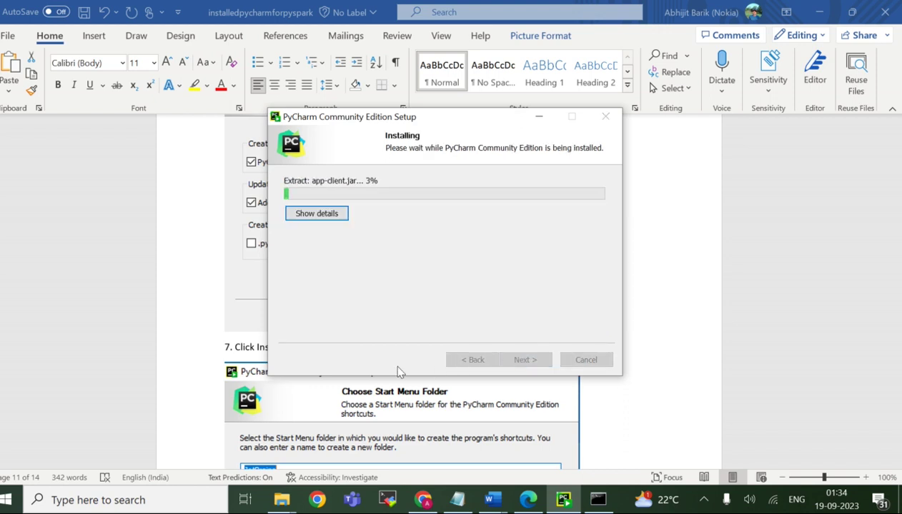
Step: Examine the guide's setup completion page and the running pyspark session while PyCharm installs
{"action": "scroll", "coordinate": [214, 353], "scroll_direction": "down", "scroll_amount": 5}
{"action": "scroll", "coordinate": [215, 353], "scroll_direction": "down", "scroll_amount": 8}
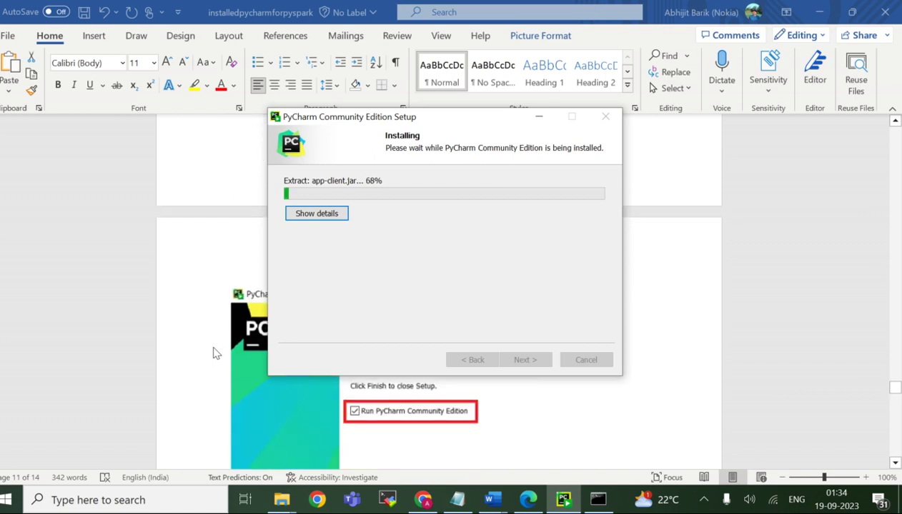
{"action": "scroll", "coordinate": [213, 353], "scroll_direction": "down", "scroll_amount": 1}
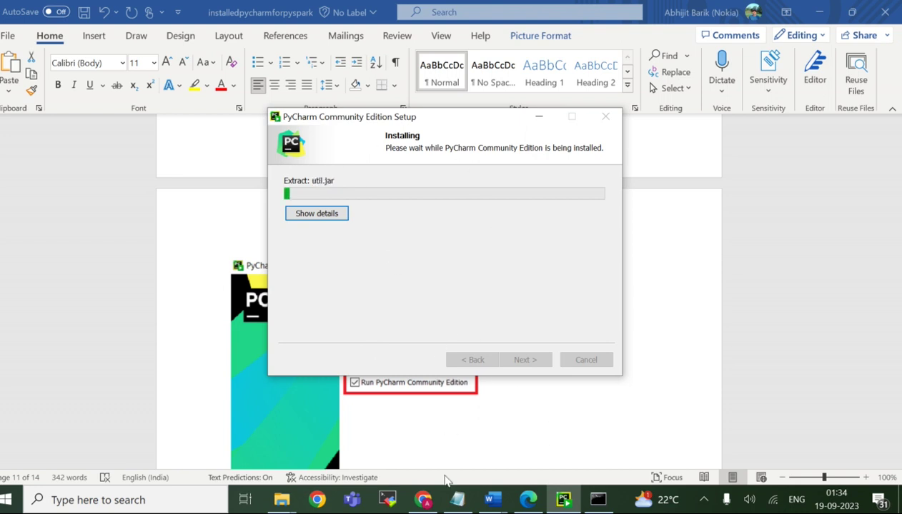
{"action": "left_click", "coordinate": [607, 502]}
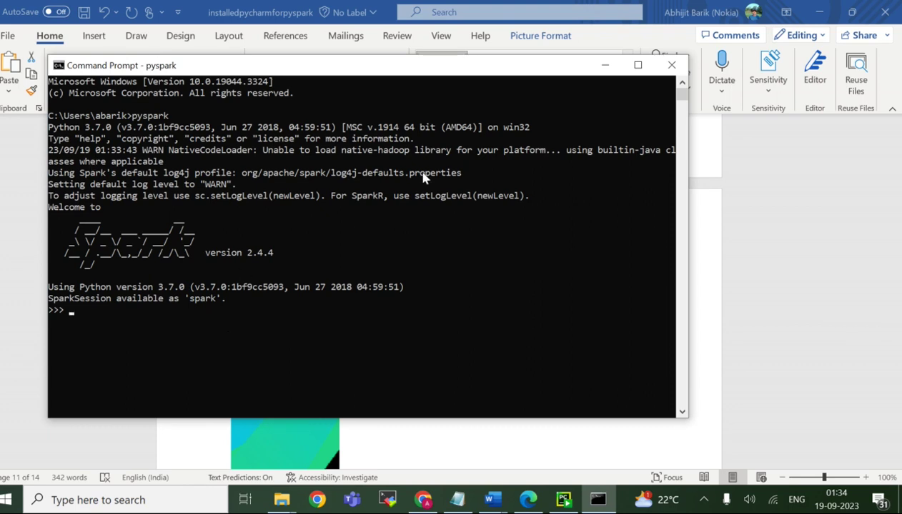
Step: Search Windows for the system environment variables editor and open it
{"action": "left_click", "coordinate": [281, 501]}
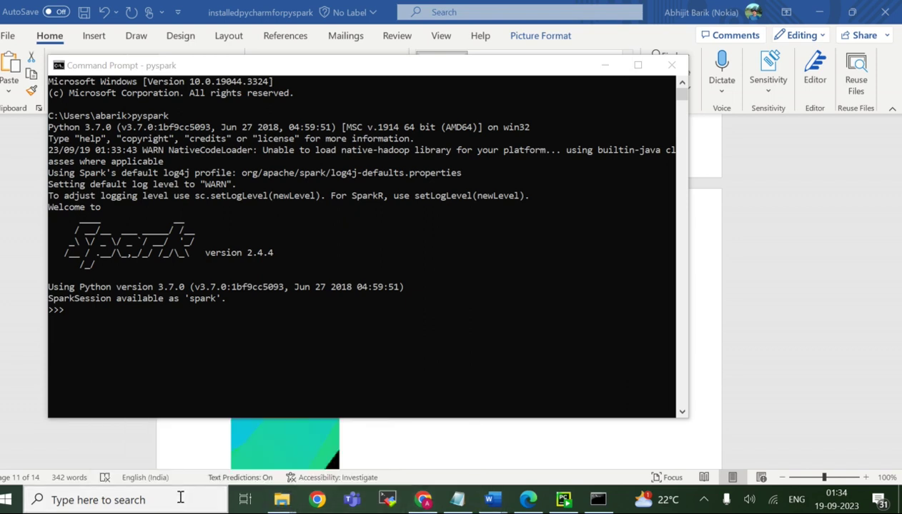
{"action": "left_click", "coordinate": [151, 507]}
{"action": "type", "text": "end"}
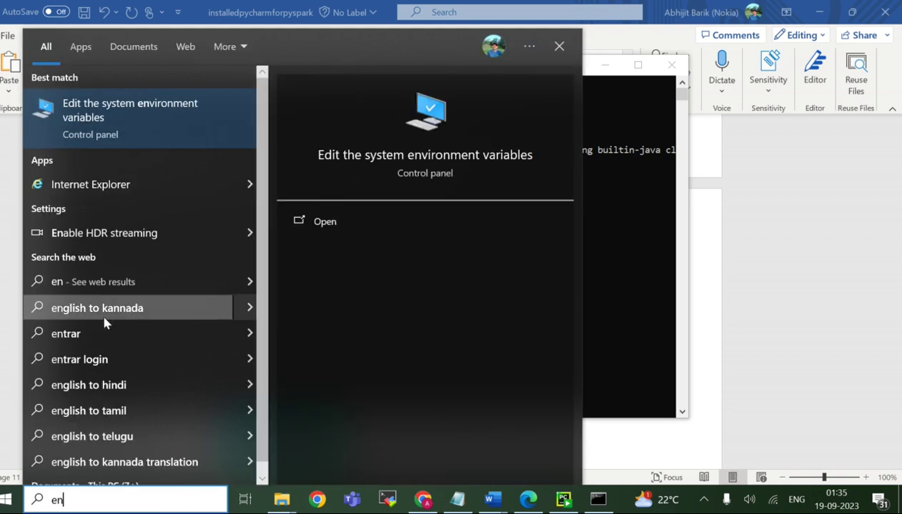
{"action": "left_click", "coordinate": [149, 107]}
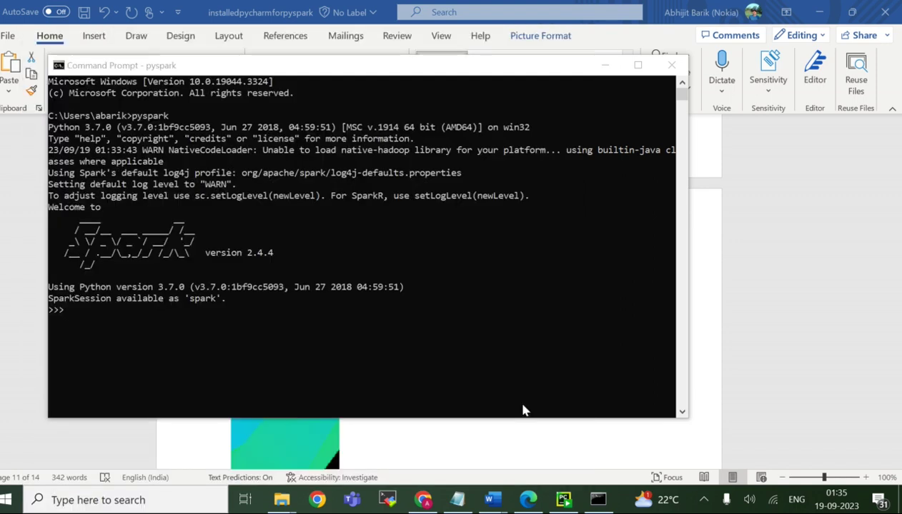
Step: Inspect the contents of the Python folder on the C: drive in File Explorer and return to the drive root
{"action": "mouse_move", "coordinate": [283, 506]}
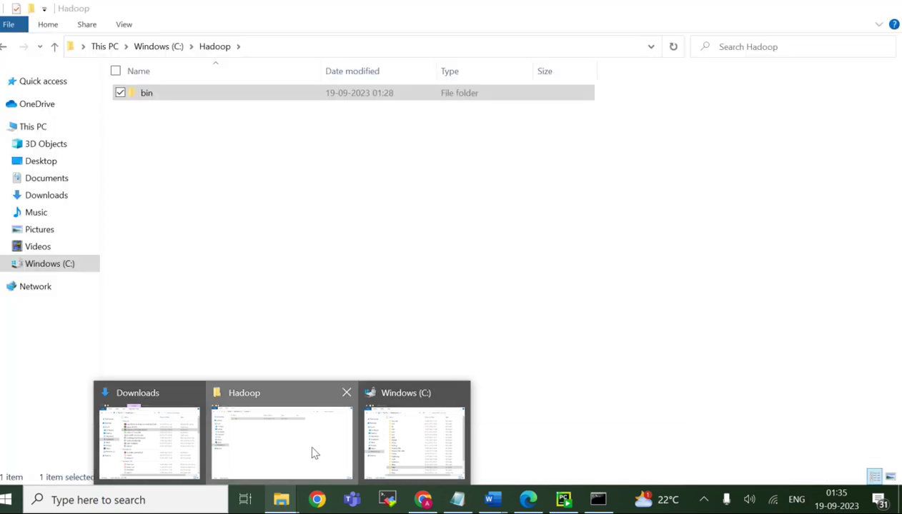
{"action": "left_click", "coordinate": [308, 443]}
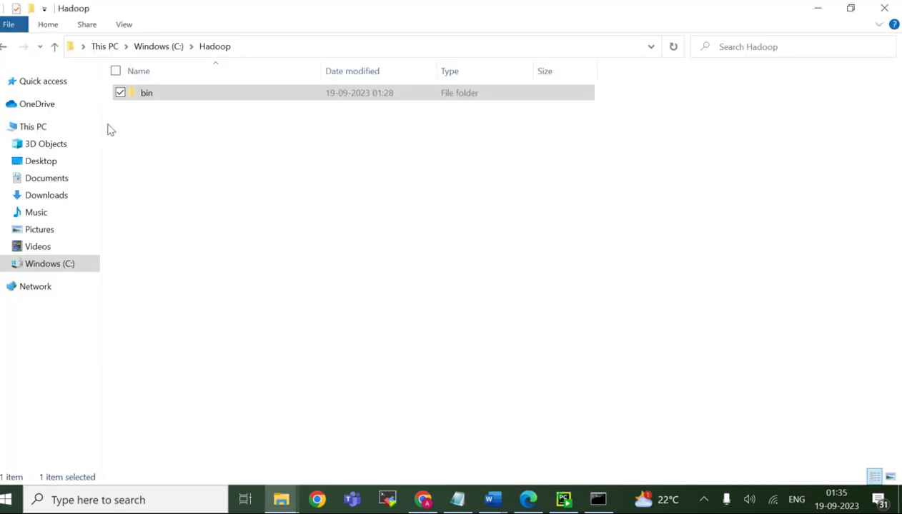
{"action": "left_click", "coordinate": [54, 47]}
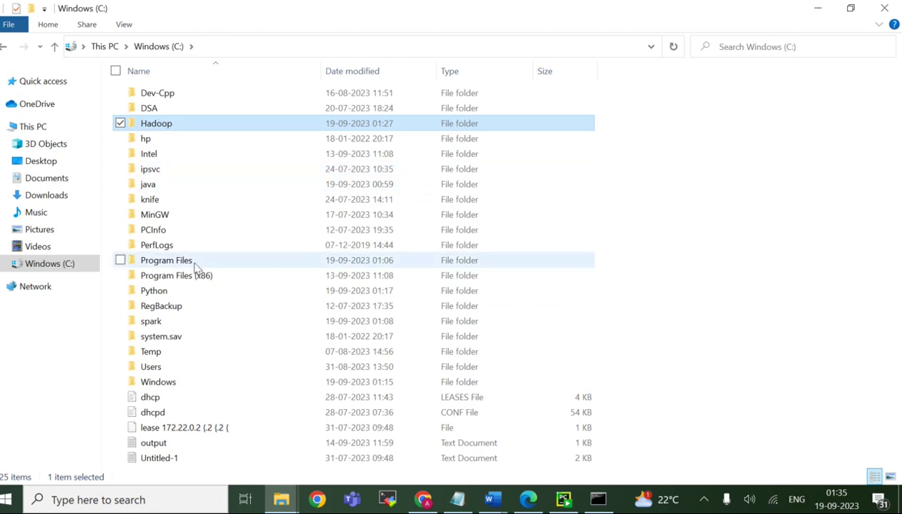
{"action": "left_click", "coordinate": [156, 296]}
{"action": "double_click", "coordinate": [156, 295]}
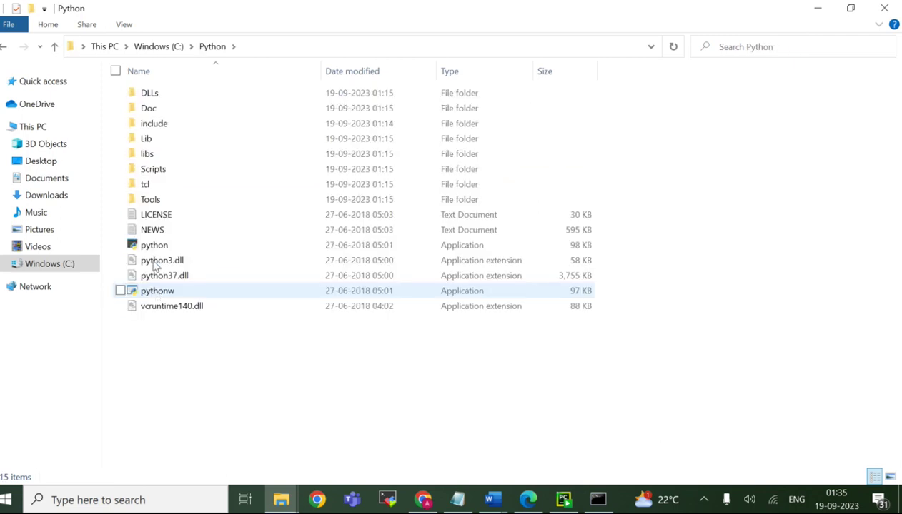
{"action": "left_click", "coordinate": [55, 45]}
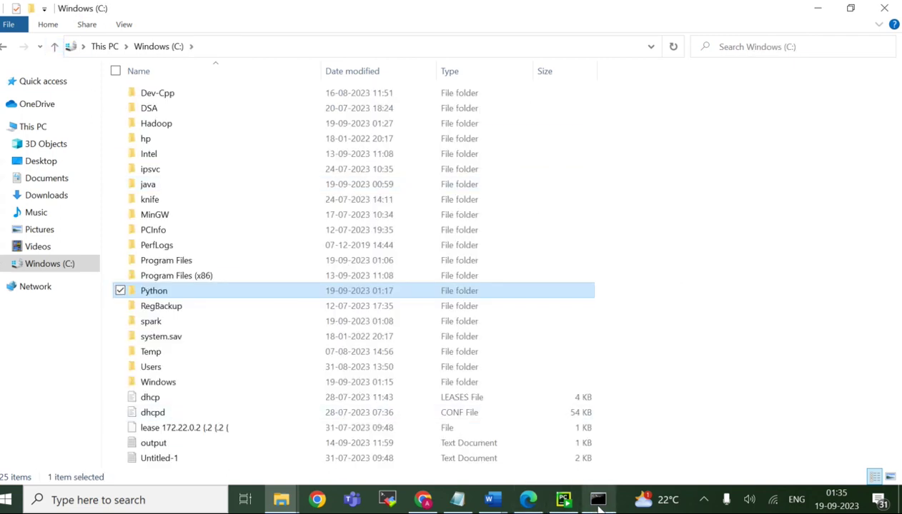
Step: Finish the PyCharm Community Edition setup with the option to reboot manually later
{"action": "left_click", "coordinate": [559, 506]}
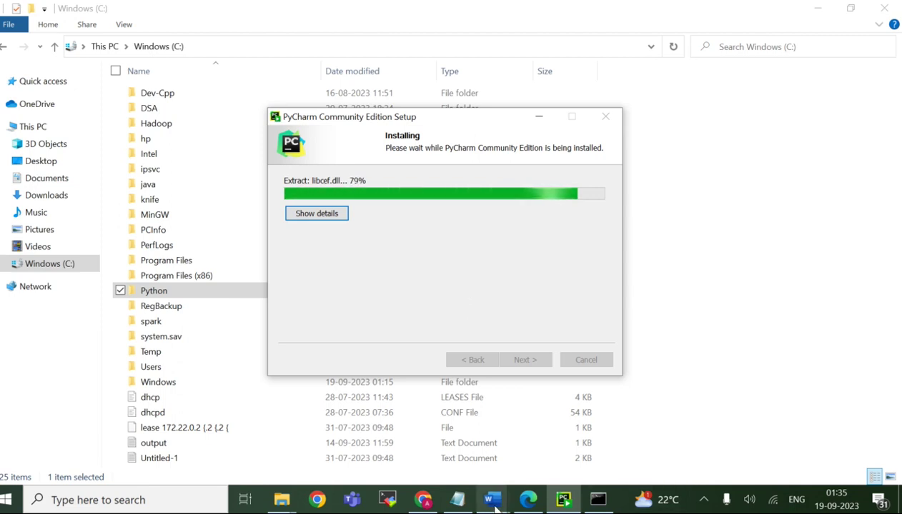
{"action": "mouse_move", "coordinate": [493, 502]}
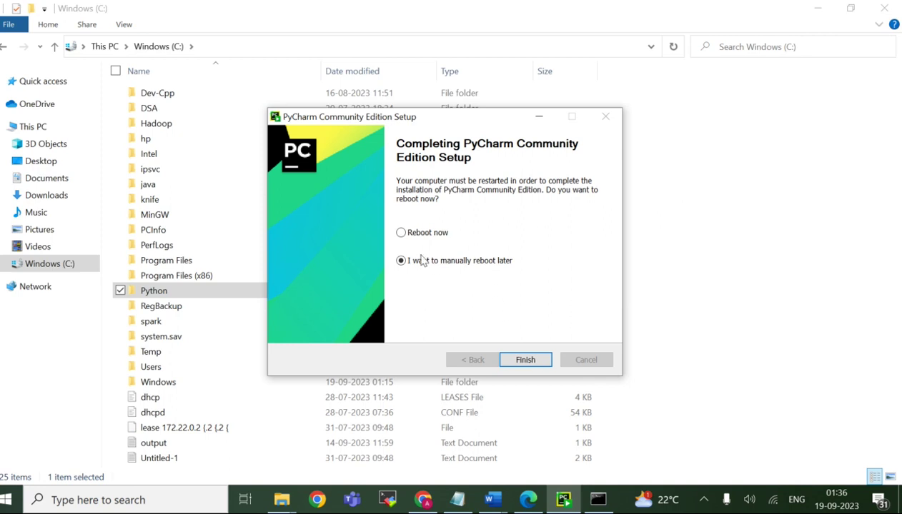
{"action": "left_click", "coordinate": [537, 360]}
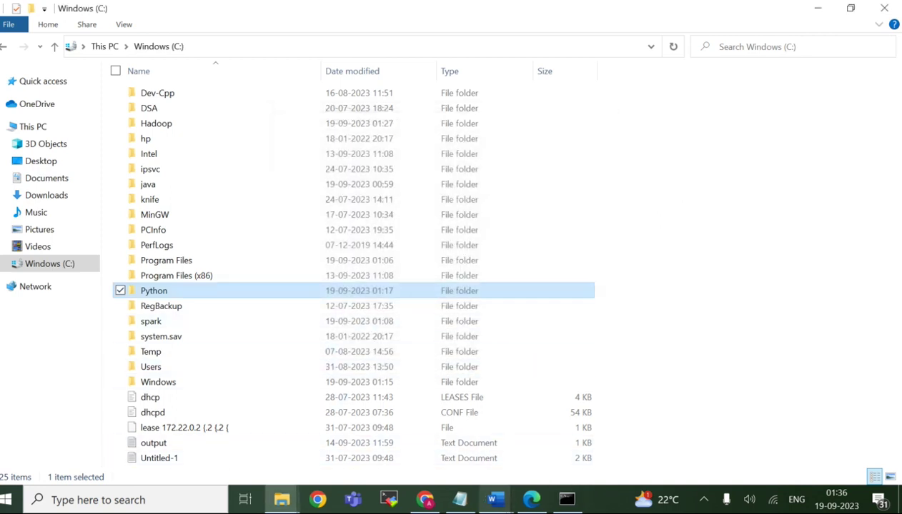
Step: Check the setup completion page in the installedpycharmforpyspark guide and minimize the document
{"action": "left_click", "coordinate": [498, 500]}
{"action": "mouse_move", "coordinate": [345, 441]}
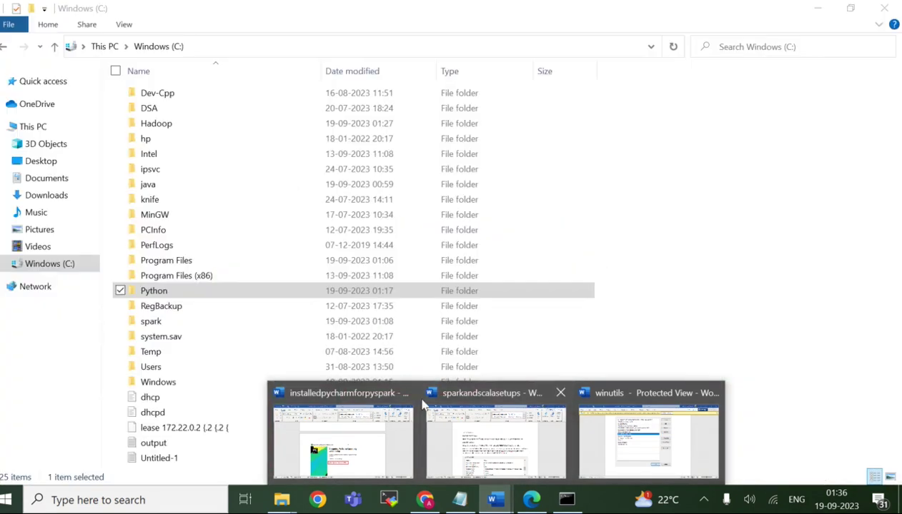
{"action": "left_click", "coordinate": [345, 440]}
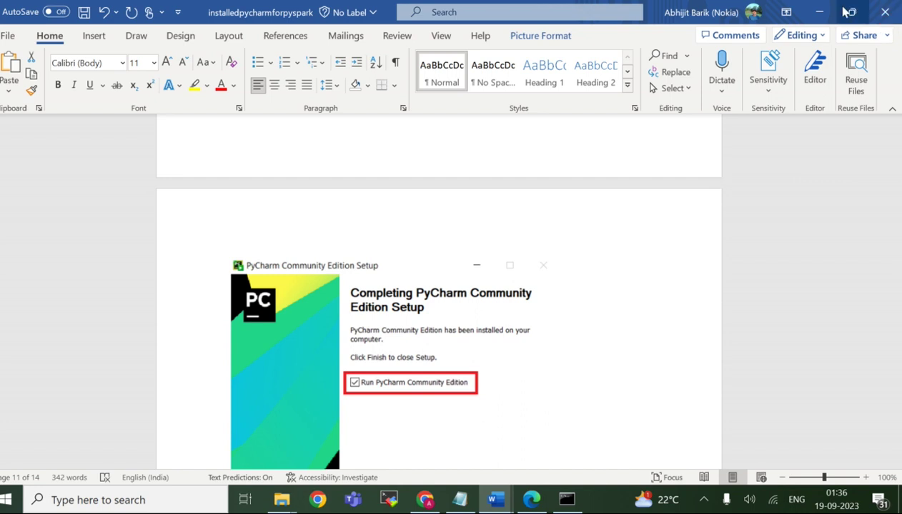
{"action": "left_click", "coordinate": [819, 12]}
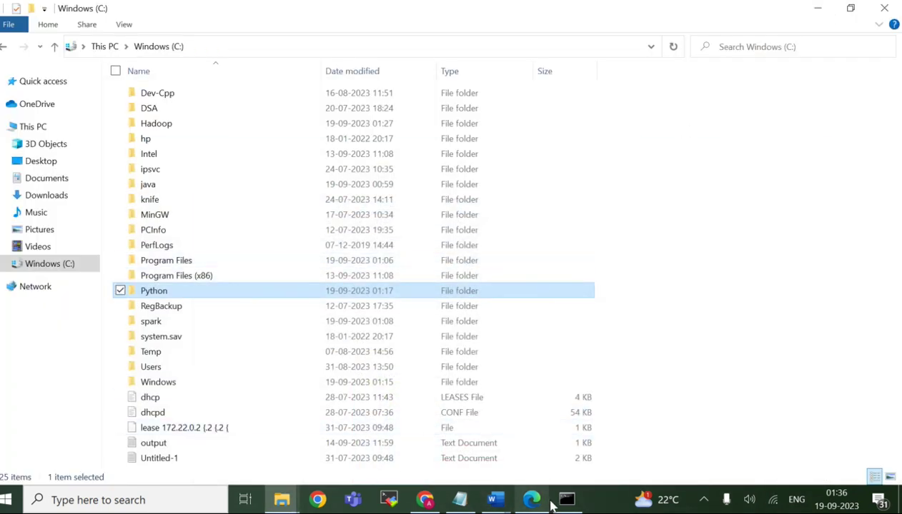
Step: Find PyCharm Community Edition 2023.2.1 through Windows search, launch it and accept the user agreement
{"action": "mouse_move", "coordinate": [283, 503]}
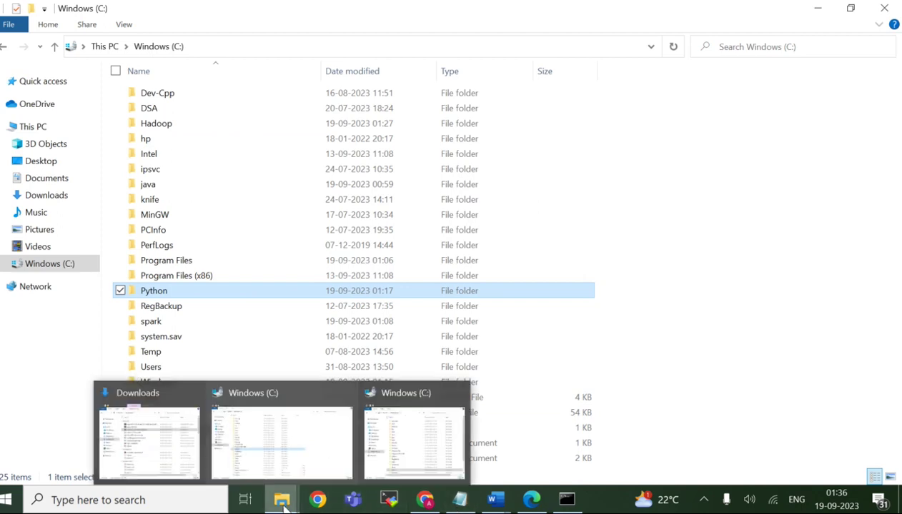
{"action": "left_click", "coordinate": [189, 507]}
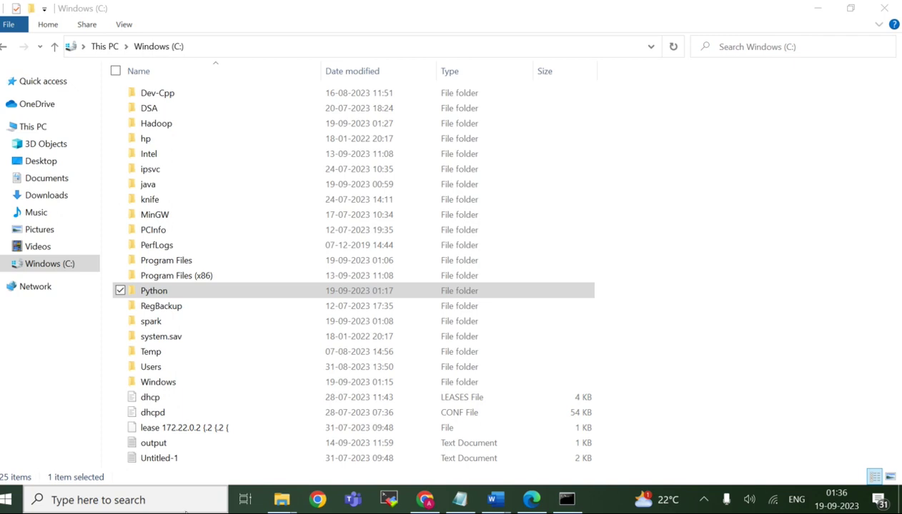
{"action": "type", "text": "py"}
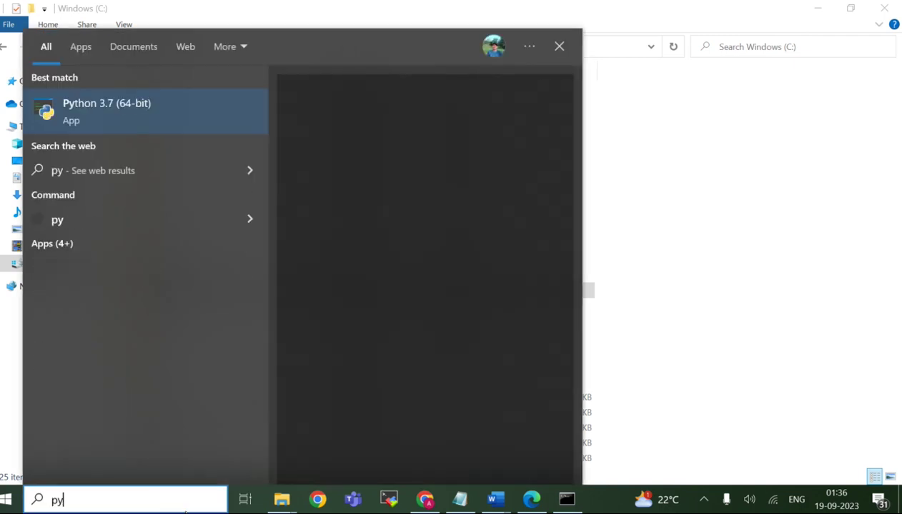
{"action": "type", "text": "ch"}
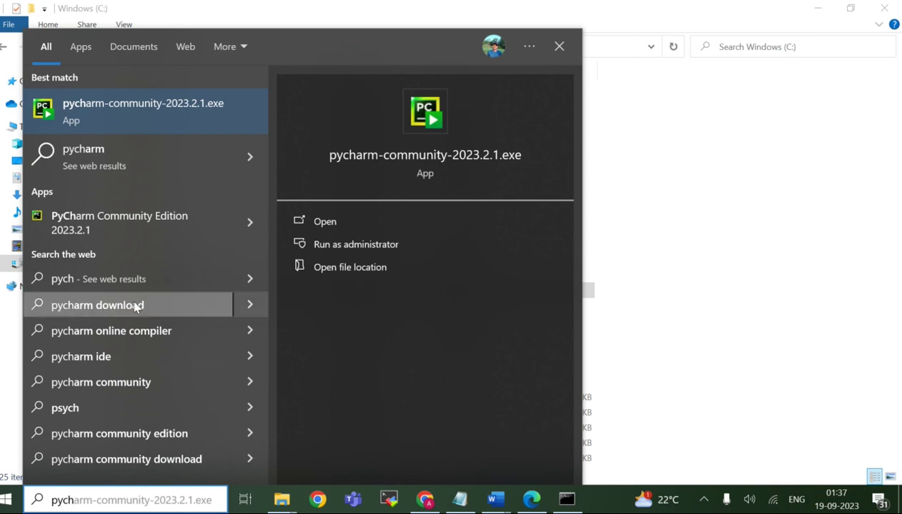
{"action": "left_click", "coordinate": [115, 237]}
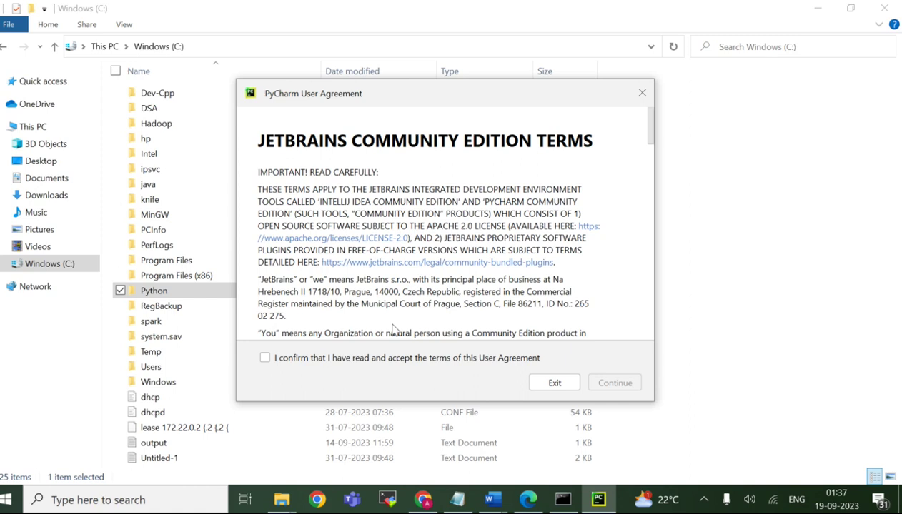
{"action": "left_click", "coordinate": [265, 358]}
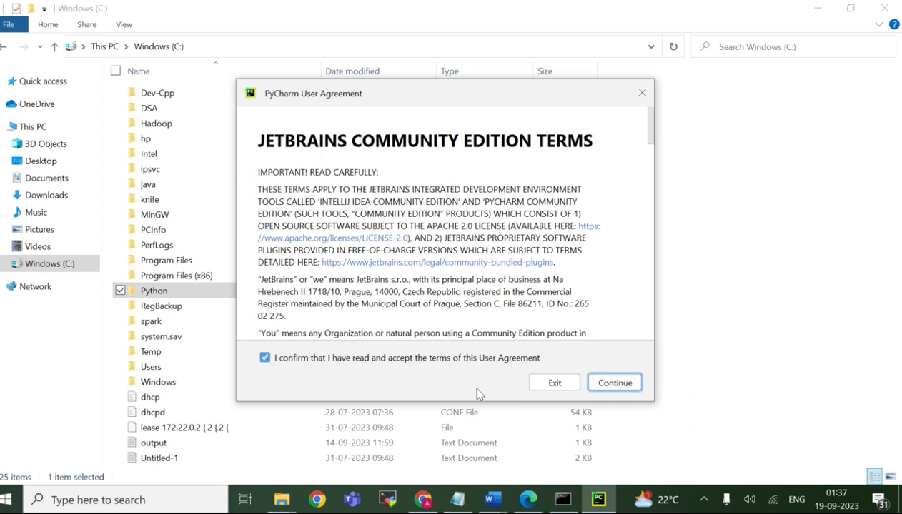
{"action": "left_click", "coordinate": [626, 390]}
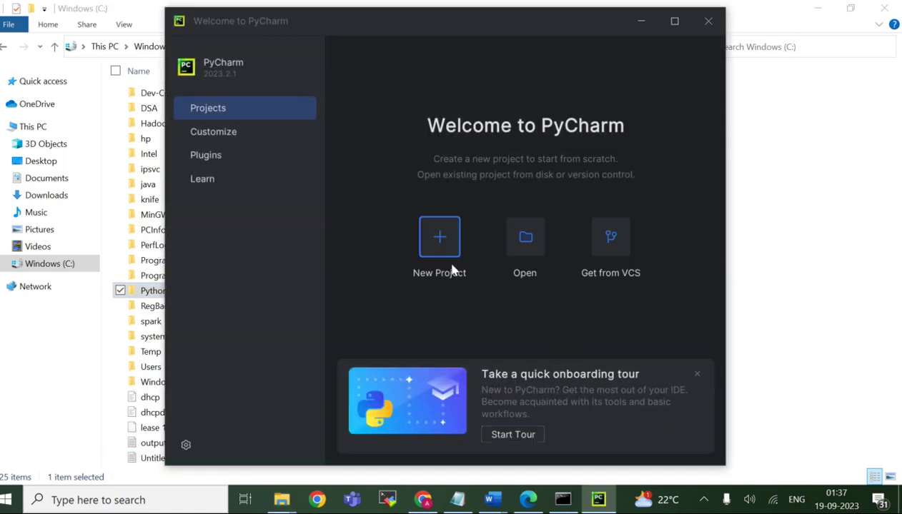
Step: Check the new-project instruction in the installedpycharmforpyspark guide in Word and start a new project in PyCharm
{"action": "left_click", "coordinate": [492, 499]}
{"action": "left_click", "coordinate": [386, 459]}
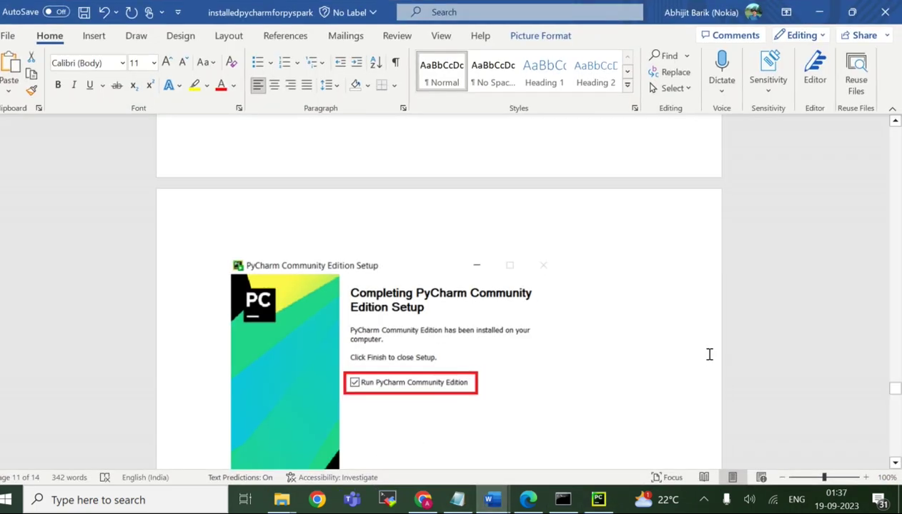
{"action": "scroll", "coordinate": [708, 357], "scroll_direction": "down", "scroll_amount": 8}
{"action": "scroll", "coordinate": [708, 356], "scroll_direction": "up", "scroll_amount": 4}
{"action": "scroll", "coordinate": [462, 285], "scroll_direction": "up", "scroll_amount": 1}
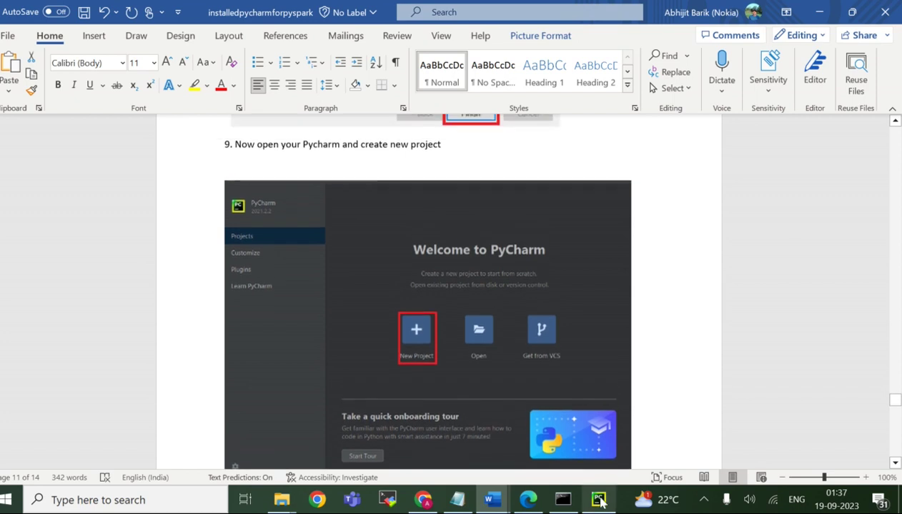
{"action": "left_click", "coordinate": [598, 500]}
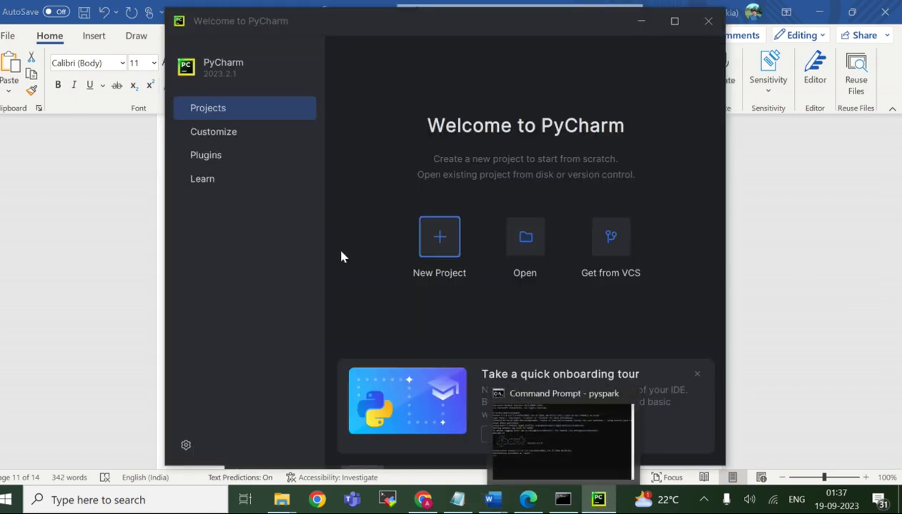
{"action": "left_click", "coordinate": [443, 249]}
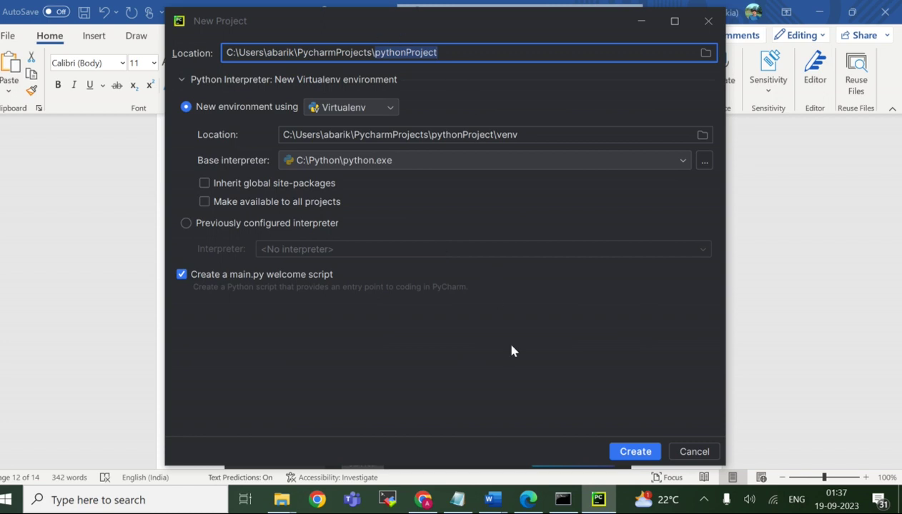
Step: Compare the guide's Python interpreter requirement with the New Project settings and view the available base interpreters
{"action": "left_click", "coordinate": [599, 499]}
{"action": "scroll", "coordinate": [487, 388], "scroll_direction": "down", "scroll_amount": 10}
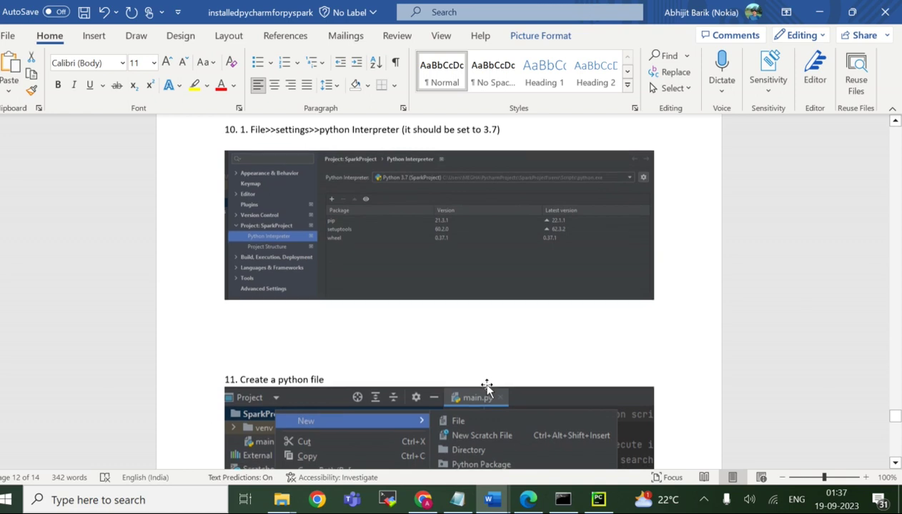
{"action": "left_click", "coordinate": [599, 500]}
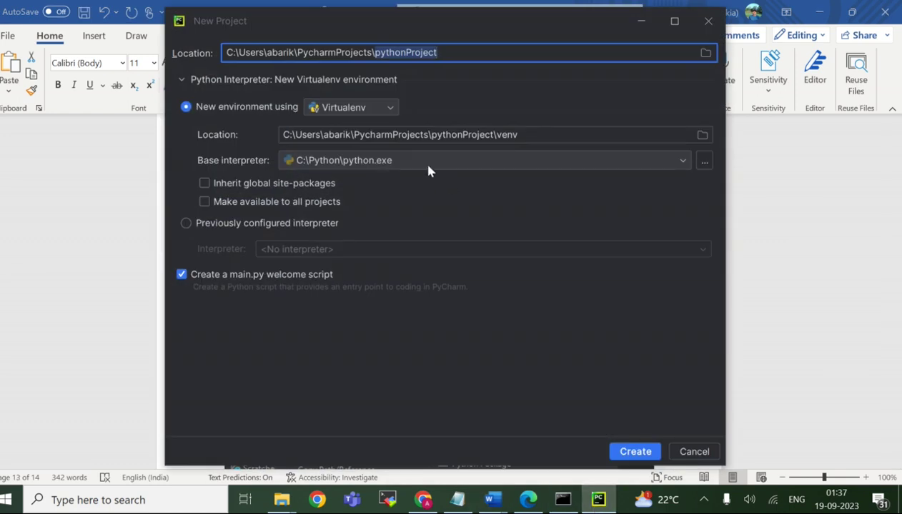
{"action": "left_click", "coordinate": [601, 503]}
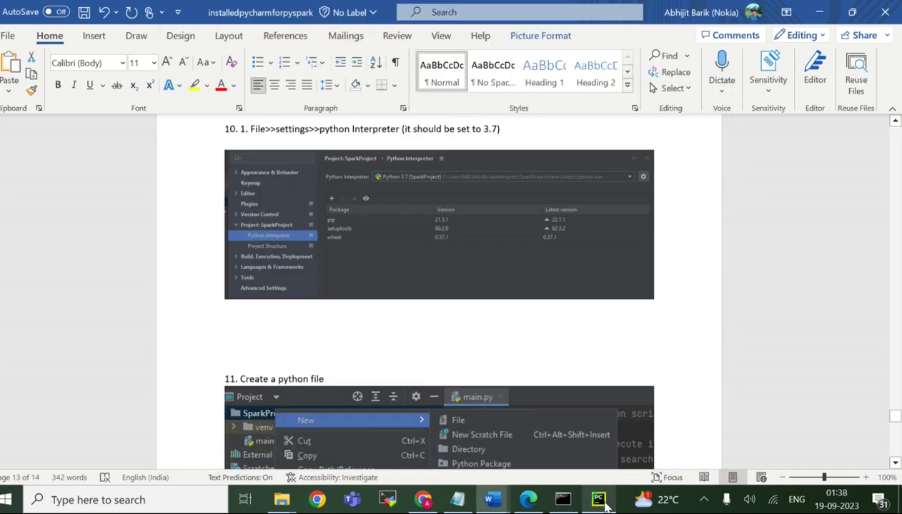
{"action": "left_click", "coordinate": [600, 501]}
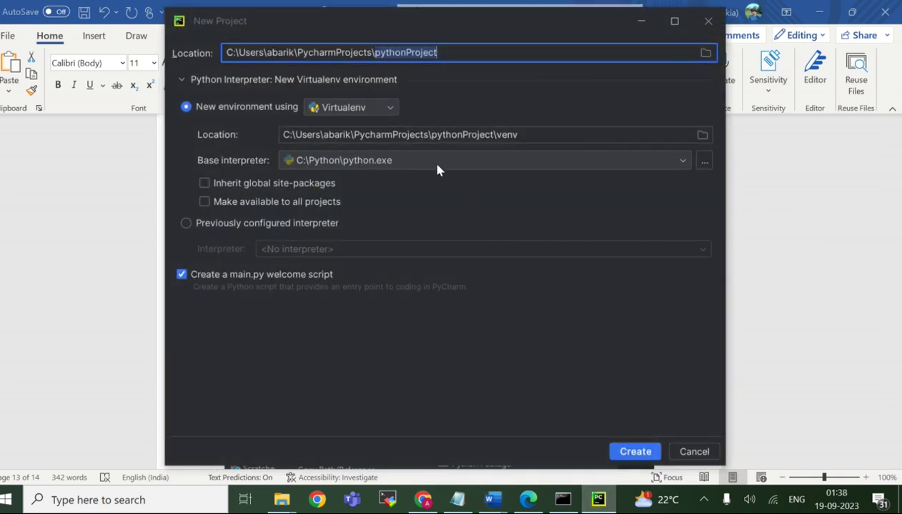
{"action": "left_click", "coordinate": [438, 170]}
{"action": "left_click", "coordinate": [438, 170]}
{"action": "left_click", "coordinate": [438, 169]}
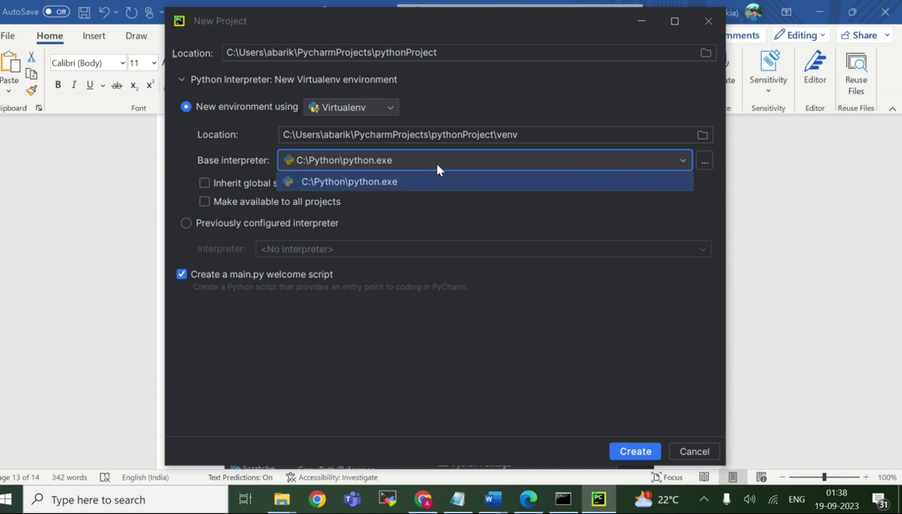
Step: Recheck the guide and create pythonProject with a new Virtualenv environment based on C:\Python\python.exe and a main.py welcome script
{"action": "left_click", "coordinate": [600, 500]}
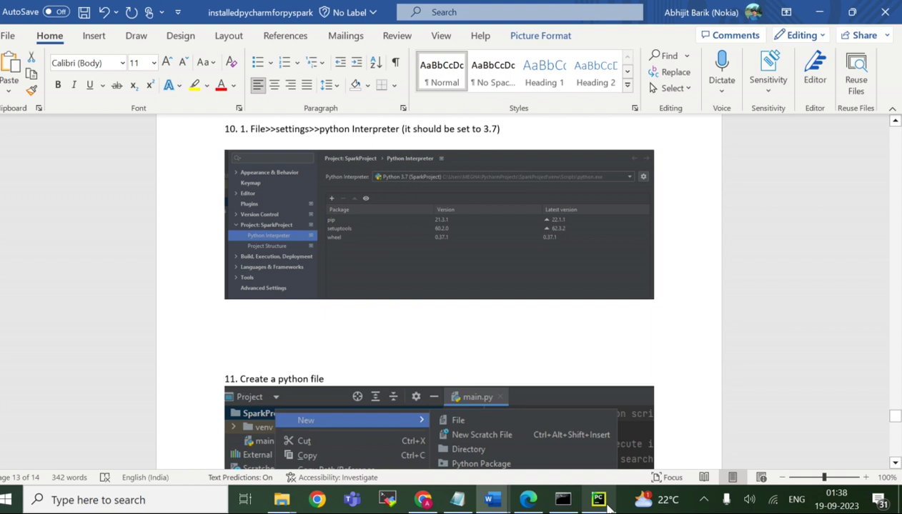
{"action": "left_click", "coordinate": [600, 500]}
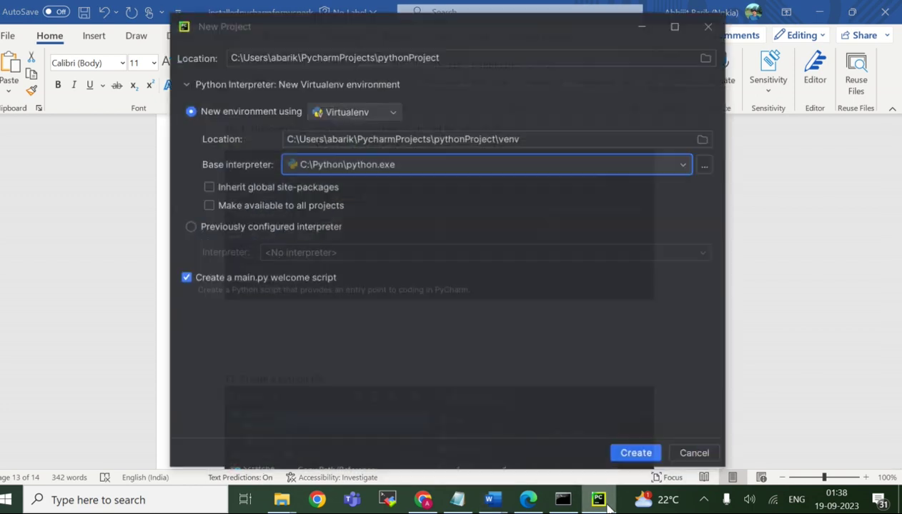
{"action": "left_click", "coordinate": [606, 504]}
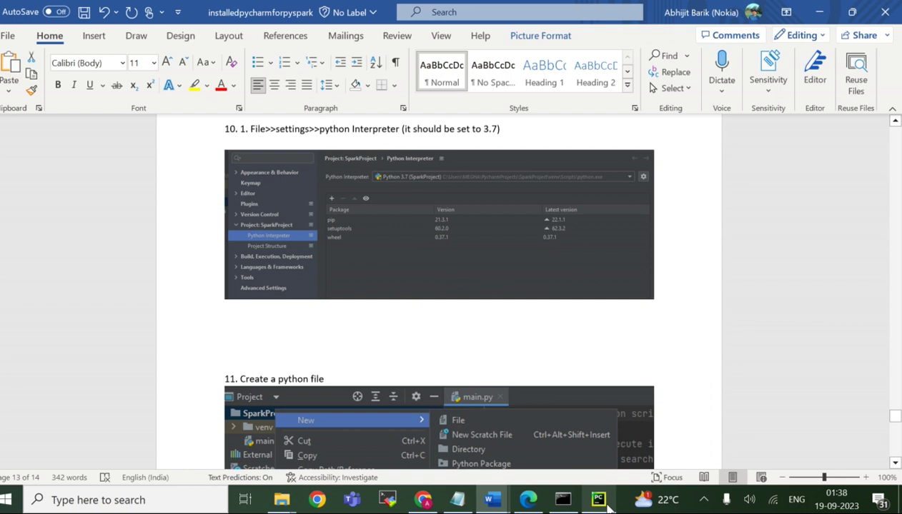
{"action": "left_click", "coordinate": [600, 501]}
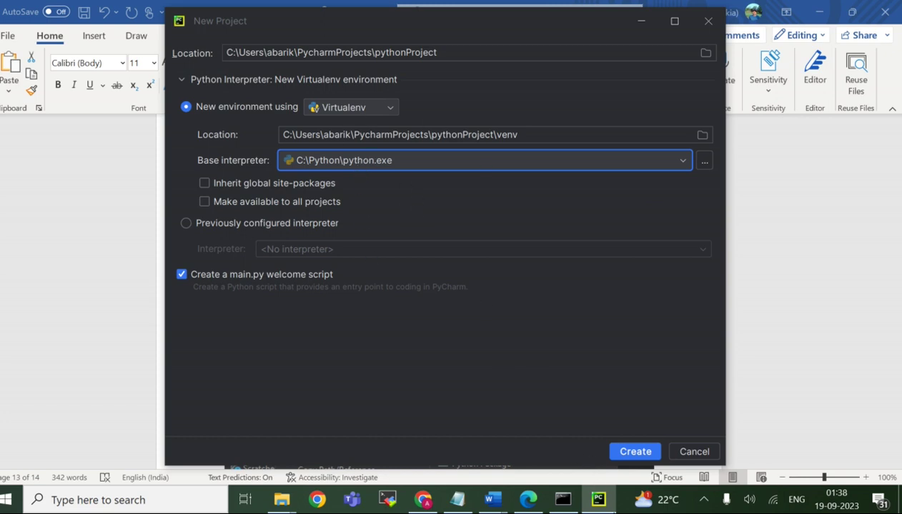
{"action": "left_click", "coordinate": [597, 500]}
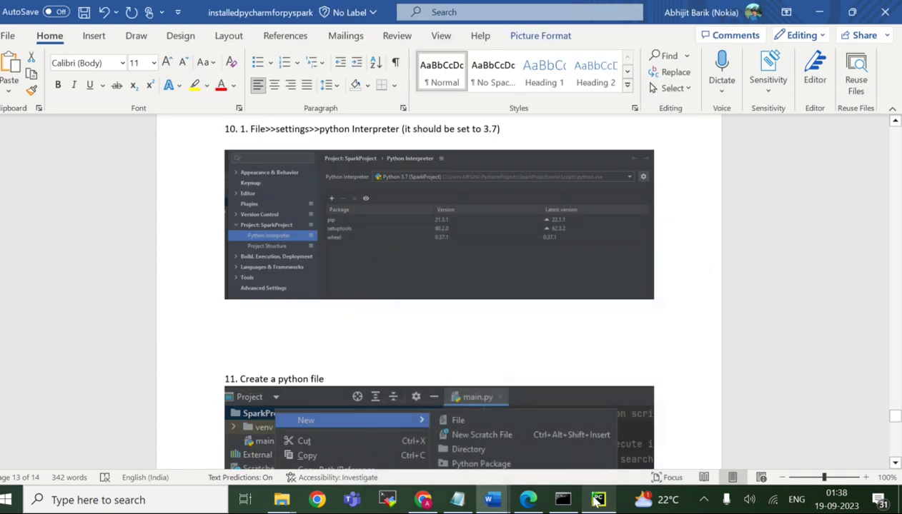
{"action": "left_click", "coordinate": [597, 500]}
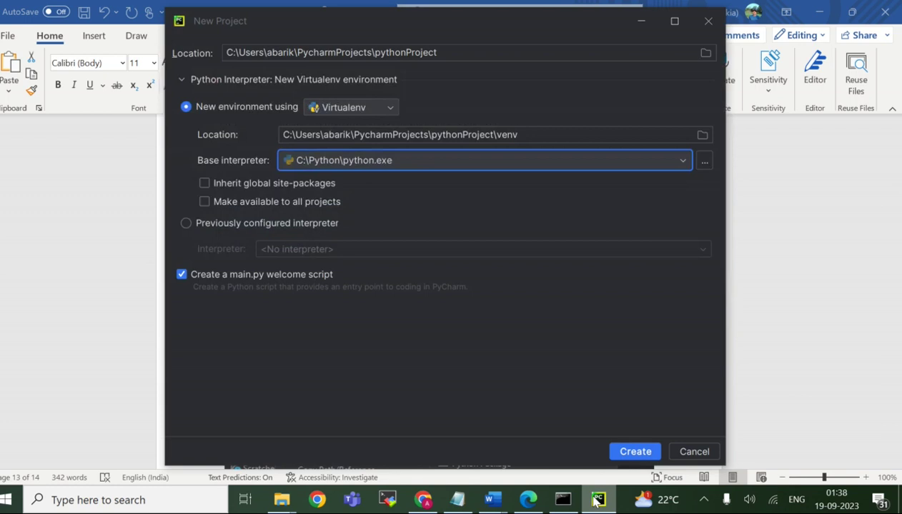
{"action": "left_click", "coordinate": [597, 500]}
{"action": "scroll", "coordinate": [567, 390], "scroll_direction": "up", "scroll_amount": 10}
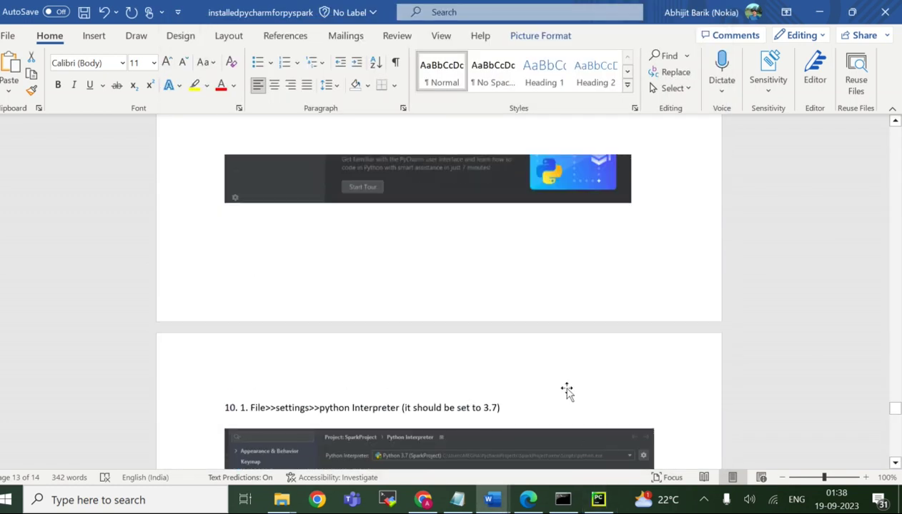
{"action": "scroll", "coordinate": [568, 389], "scroll_direction": "down", "scroll_amount": 4}
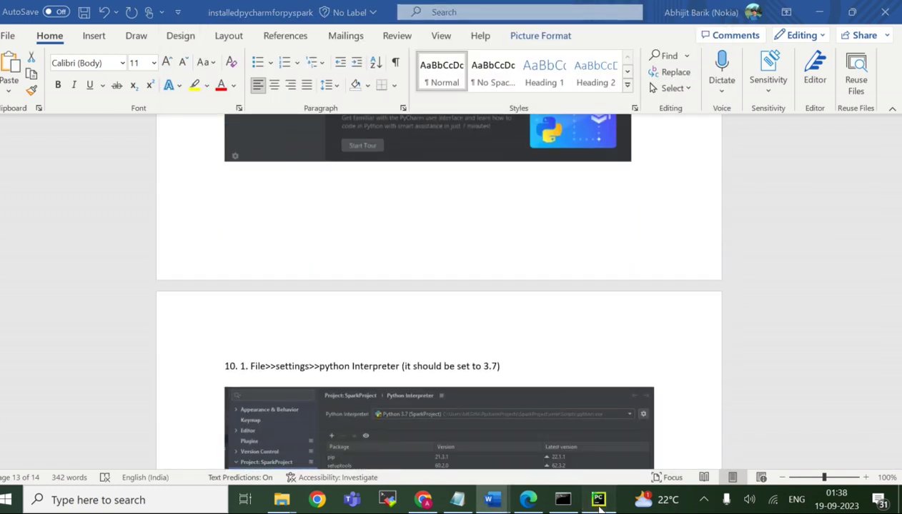
{"action": "left_click", "coordinate": [598, 500]}
{"action": "left_click", "coordinate": [633, 452]}
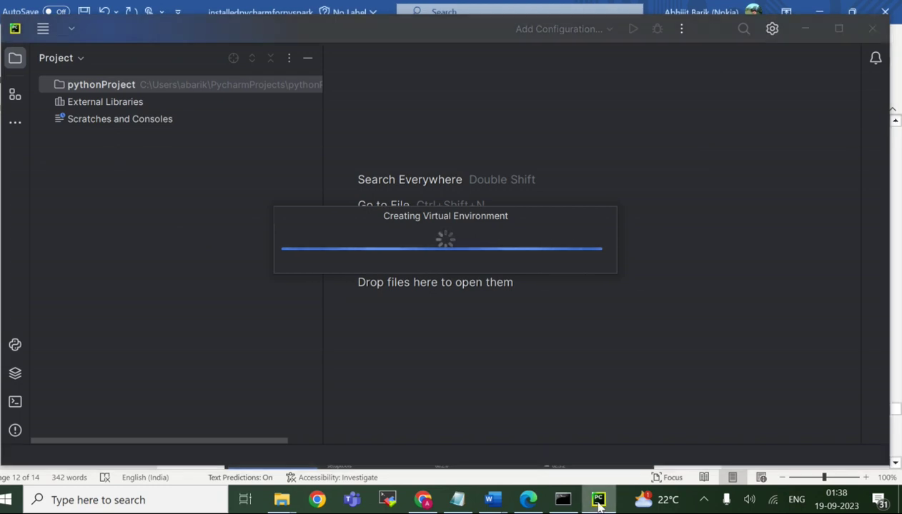
Step: Review the guide's instructions on the interpreter setting, Python file creation and pyspark package installation while checking on the project's creation
{"action": "key", "text": "alt+Tab"}
{"action": "scroll", "coordinate": [498, 383], "scroll_direction": "down", "scroll_amount": 4}
{"action": "scroll", "coordinate": [498, 383], "scroll_direction": "down", "scroll_amount": 1}
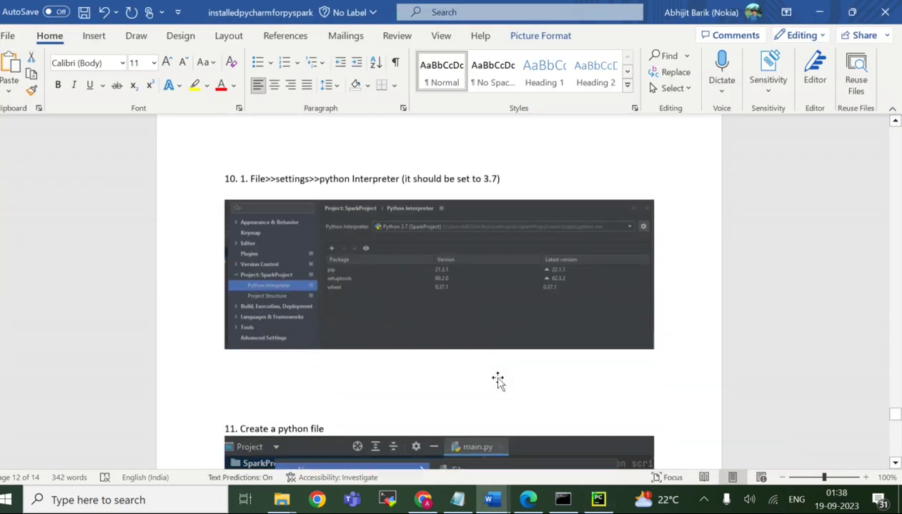
{"action": "left_click", "coordinate": [599, 504]}
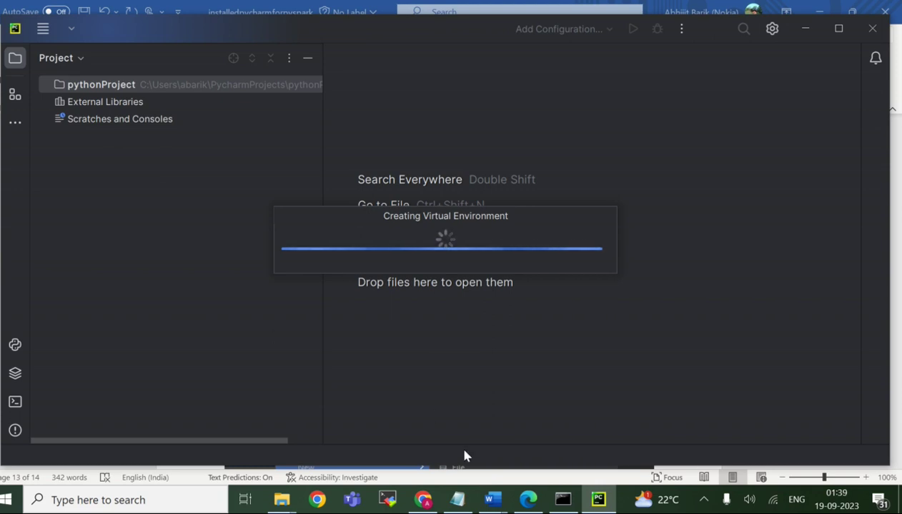
{"action": "left_click", "coordinate": [606, 502]}
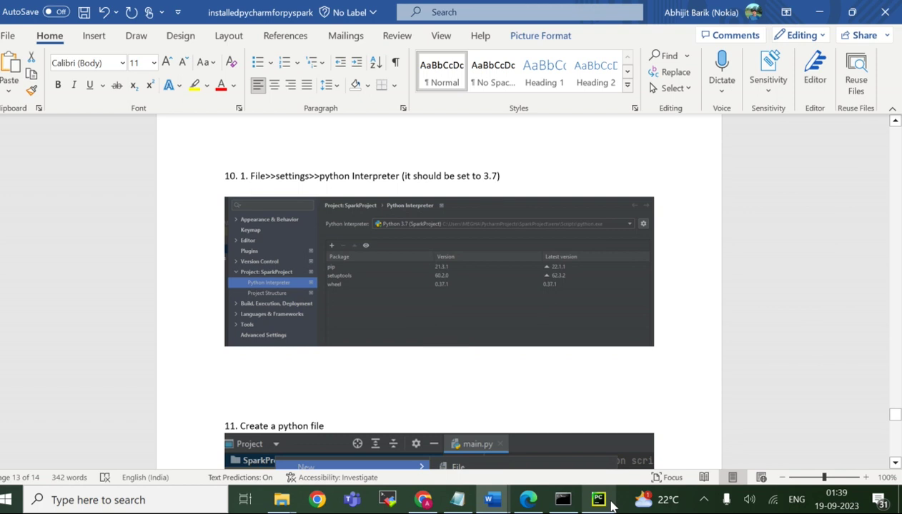
{"action": "scroll", "coordinate": [540, 333], "scroll_direction": "up", "scroll_amount": 8}
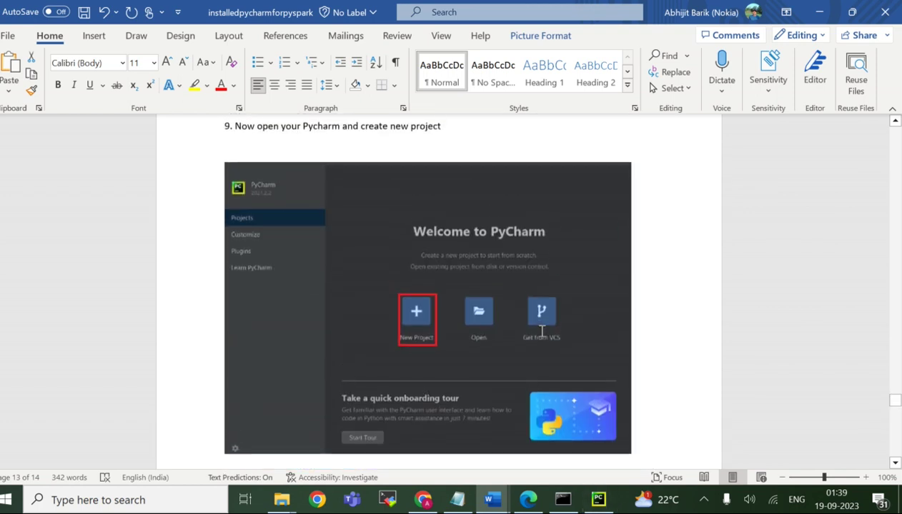
{"action": "scroll", "coordinate": [541, 333], "scroll_direction": "down", "scroll_amount": 10}
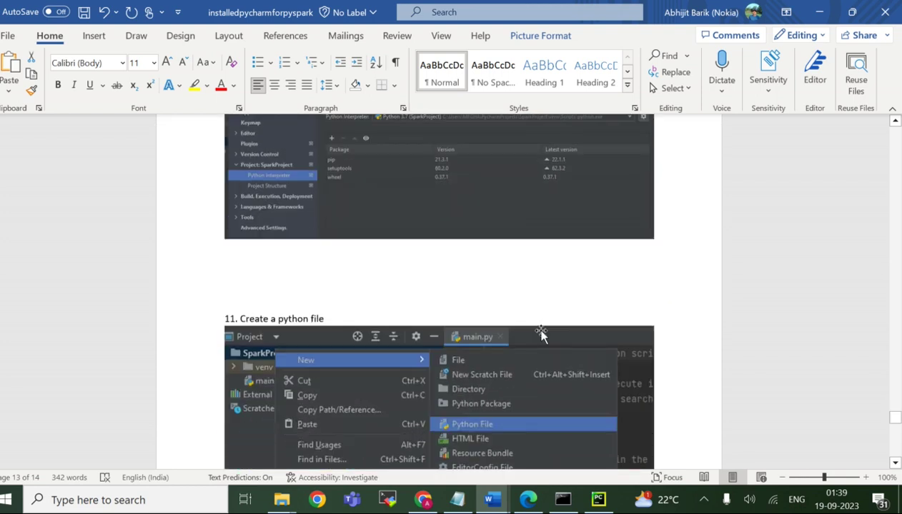
{"action": "scroll", "coordinate": [541, 333], "scroll_direction": "up", "scroll_amount": 4}
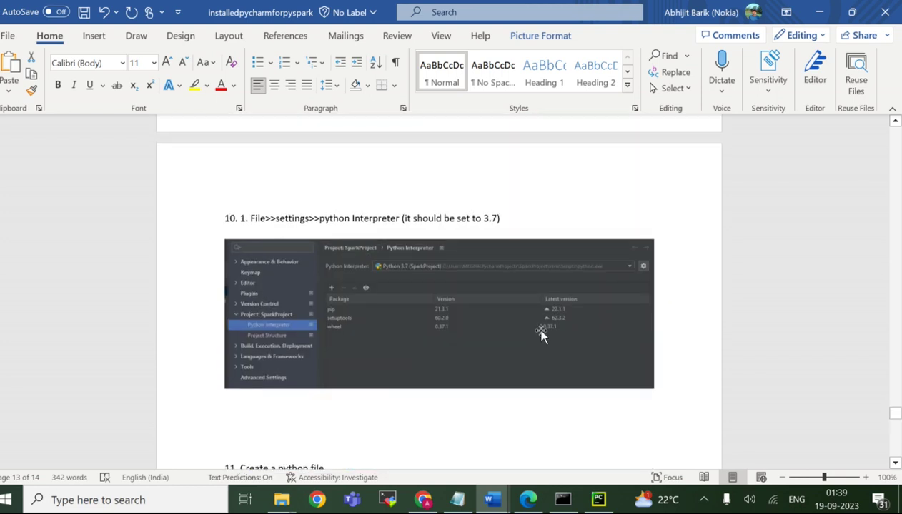
{"action": "scroll", "coordinate": [540, 333], "scroll_direction": "down", "scroll_amount": 4}
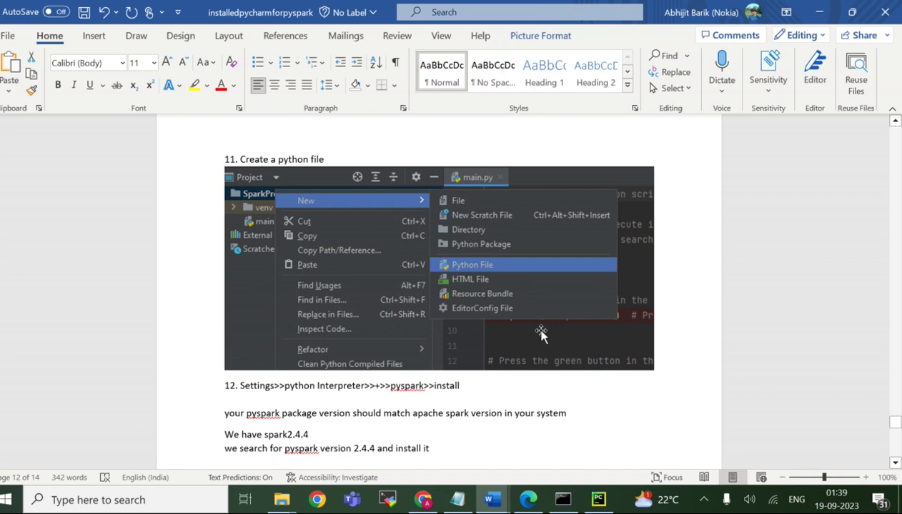
{"action": "scroll", "coordinate": [541, 333], "scroll_direction": "down", "scroll_amount": 3}
{"action": "scroll", "coordinate": [541, 333], "scroll_direction": "up", "scroll_amount": 6}
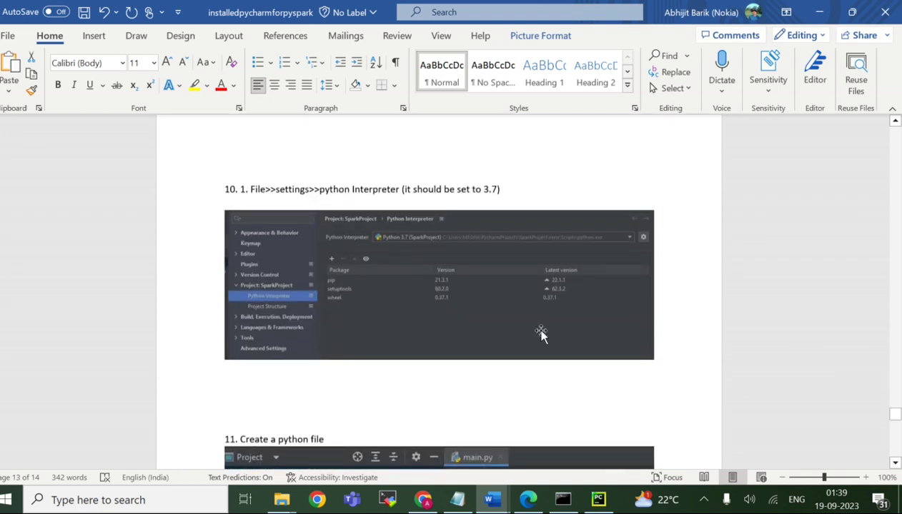
Step: Switch back to PyCharm and dismiss the Microsoft Defender configuration notification
{"action": "left_click", "coordinate": [598, 500]}
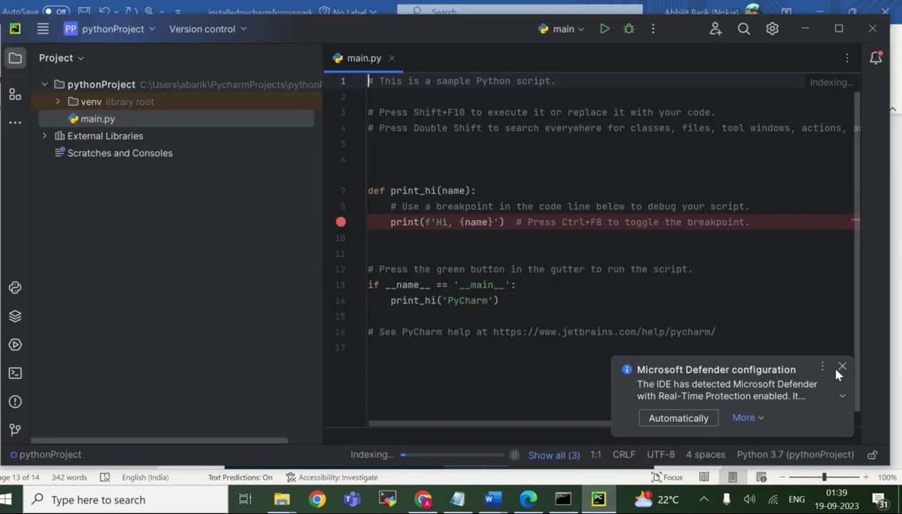
{"action": "left_click", "coordinate": [840, 369]}
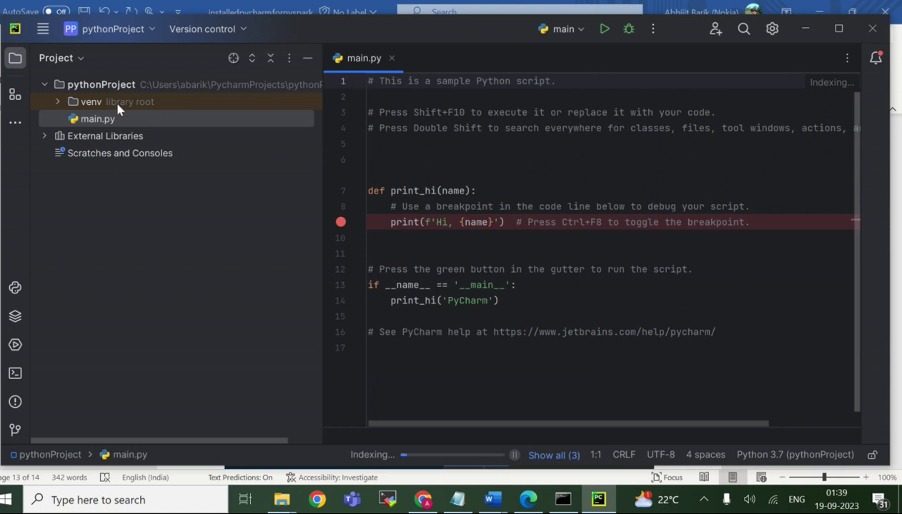
{"action": "left_click", "coordinate": [82, 58]}
{"action": "left_click", "coordinate": [85, 61]}
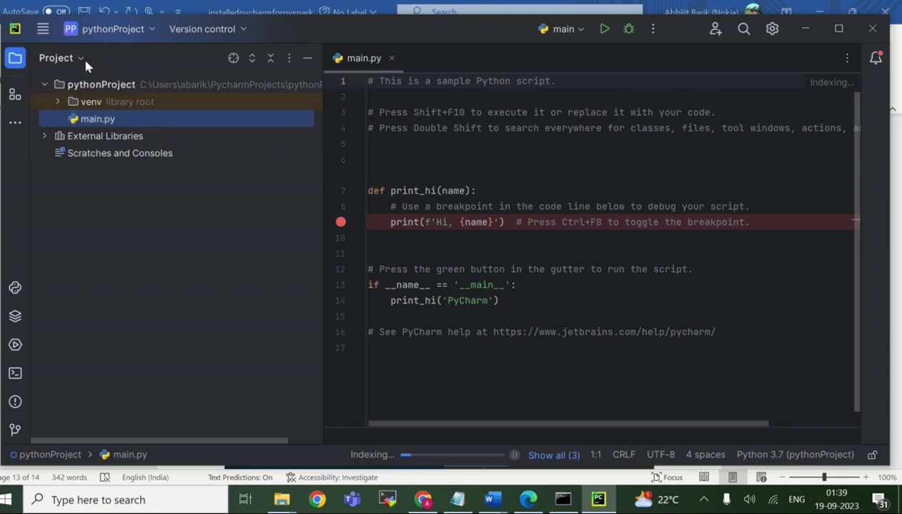
{"action": "left_click", "coordinate": [10, 126]}
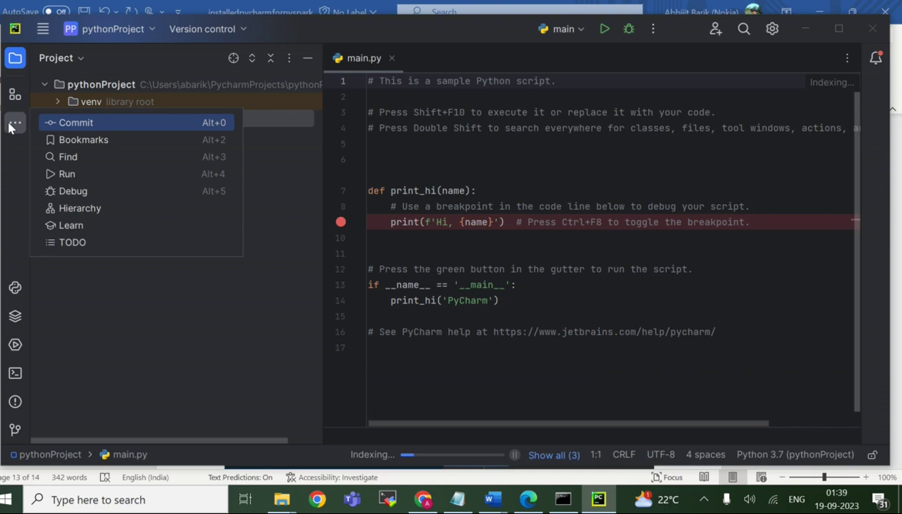
{"action": "left_click", "coordinate": [10, 126]}
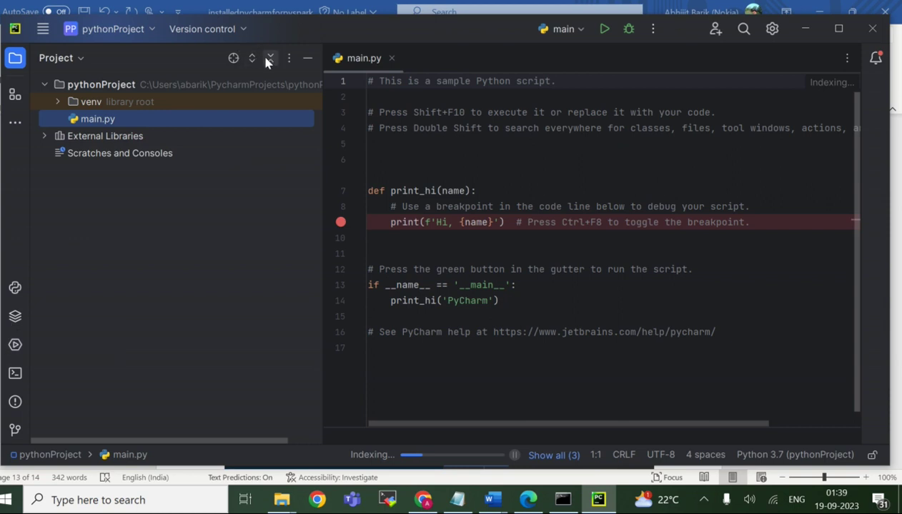
{"action": "left_click", "coordinate": [288, 60]}
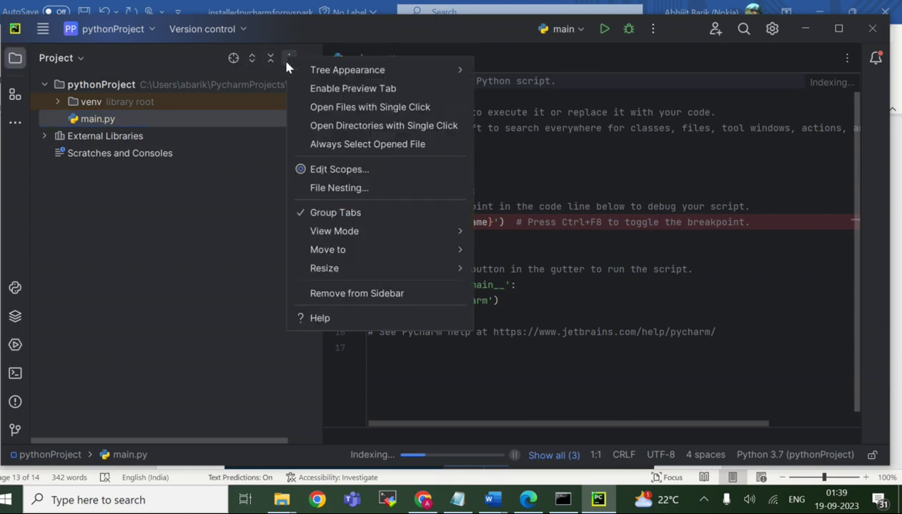
{"action": "left_click", "coordinate": [148, 161]}
{"action": "left_click", "coordinate": [112, 84]}
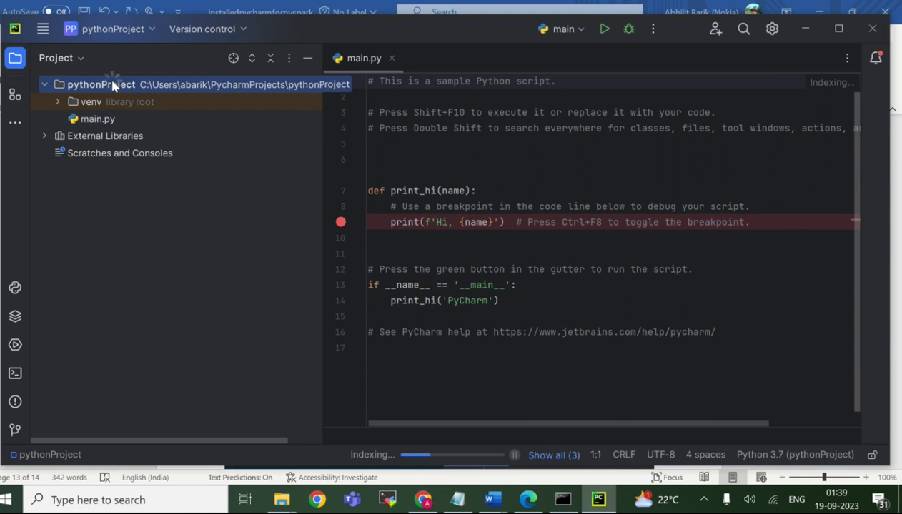
{"action": "right_click", "coordinate": [112, 84]}
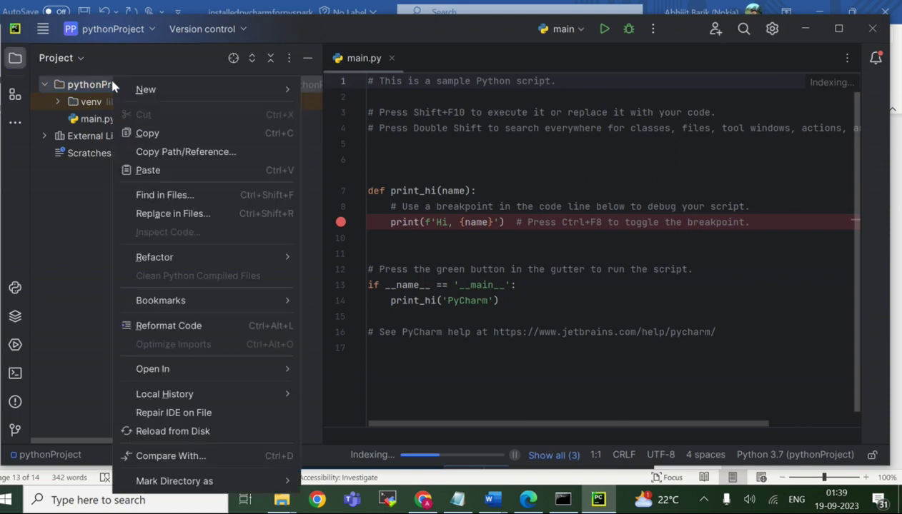
{"action": "left_click", "coordinate": [73, 211]}
{"action": "left_click", "coordinate": [45, 85]}
{"action": "left_click", "coordinate": [44, 85]}
{"action": "left_click", "coordinate": [45, 85]}
{"action": "left_click", "coordinate": [57, 58]}
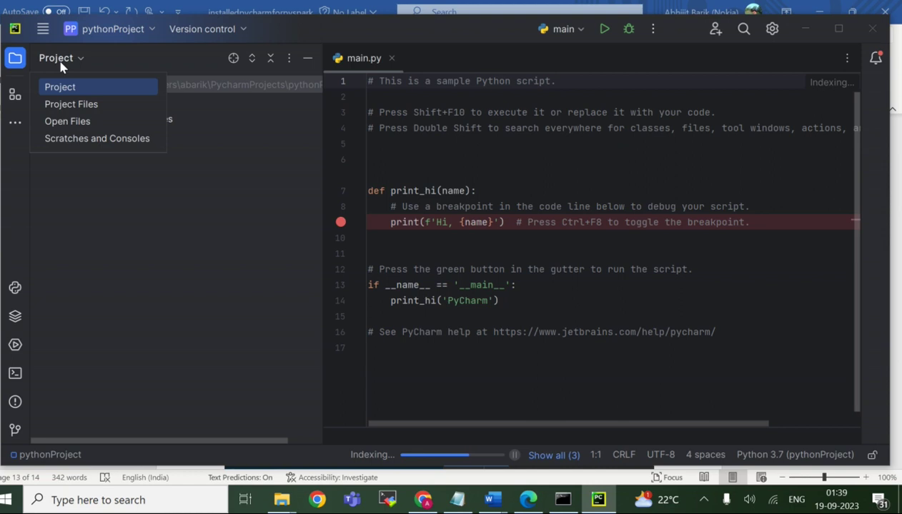
{"action": "left_click", "coordinate": [61, 64]}
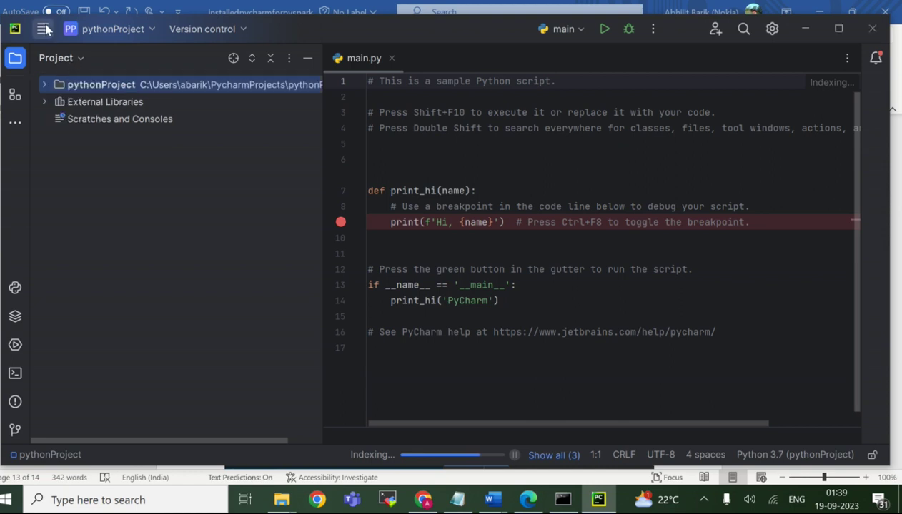
Step: Open the IDE settings and look through the categories for the interpreter configuration
{"action": "left_click", "coordinate": [45, 29]}
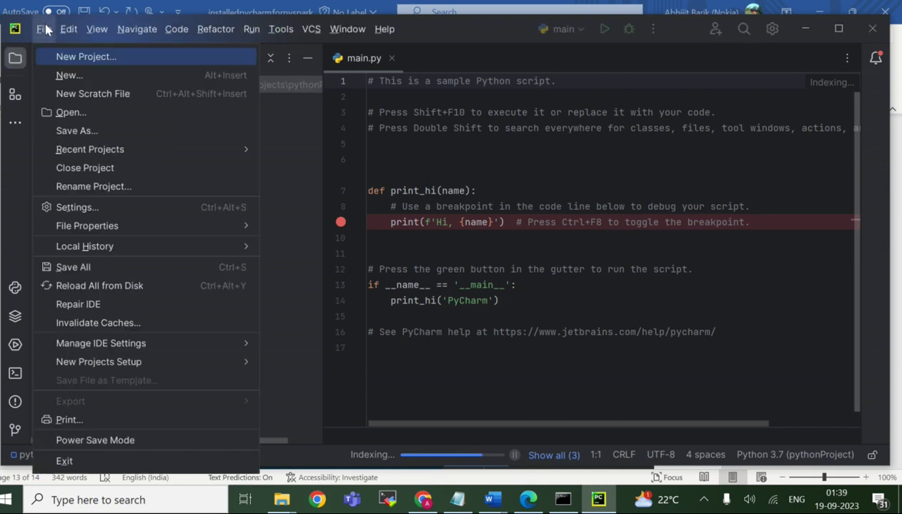
{"action": "left_click", "coordinate": [96, 208]}
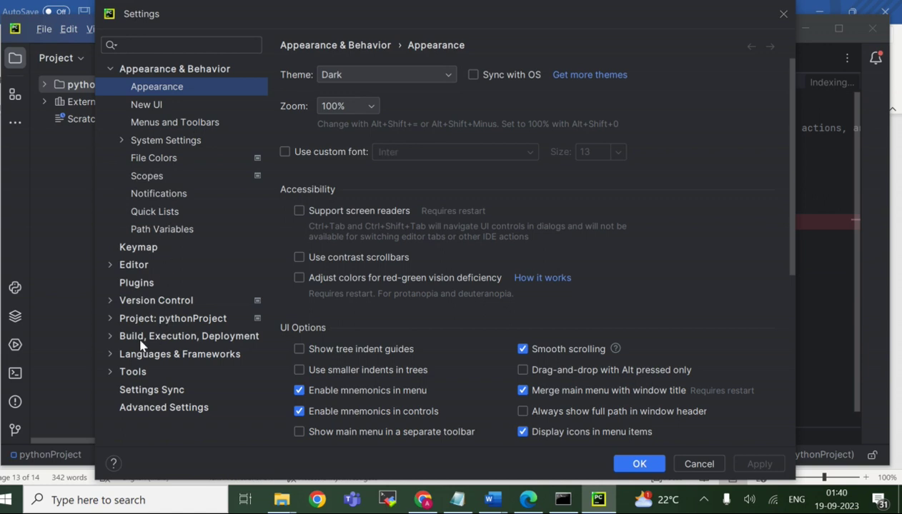
{"action": "left_click", "coordinate": [111, 300]}
{"action": "left_click", "coordinate": [112, 301]}
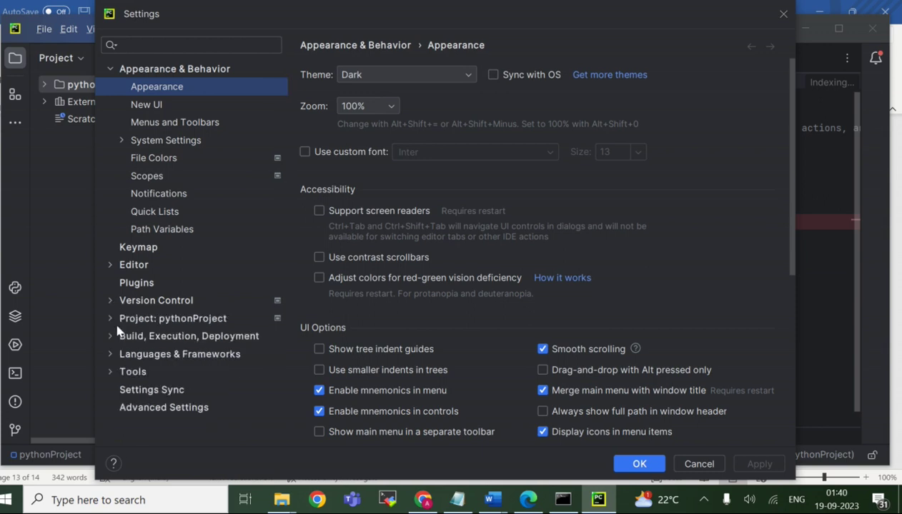
{"action": "left_click", "coordinate": [112, 336]}
{"action": "left_click", "coordinate": [112, 336]}
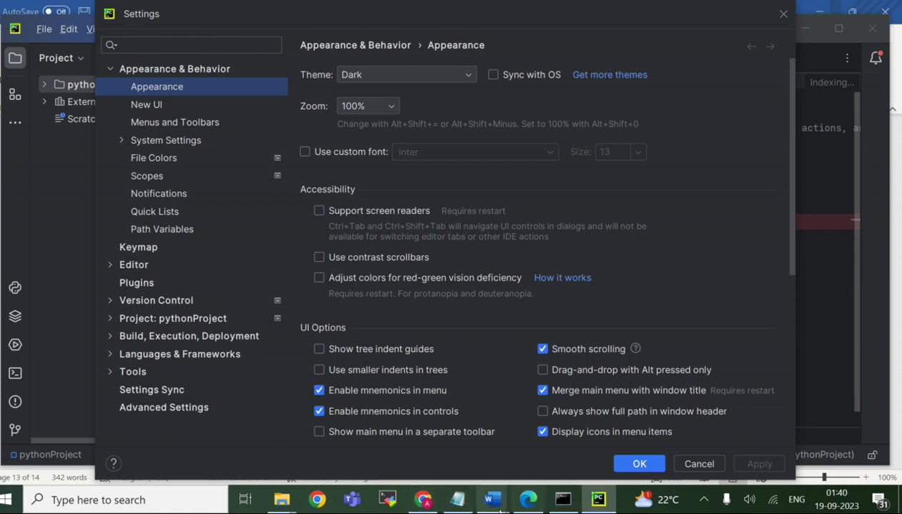
Step: Check the guide's interpreter instruction in Word, then return to PyCharm and open the Python Interpreter settings of pythonProject
{"action": "mouse_move", "coordinate": [500, 507]}
{"action": "left_click", "coordinate": [382, 458]}
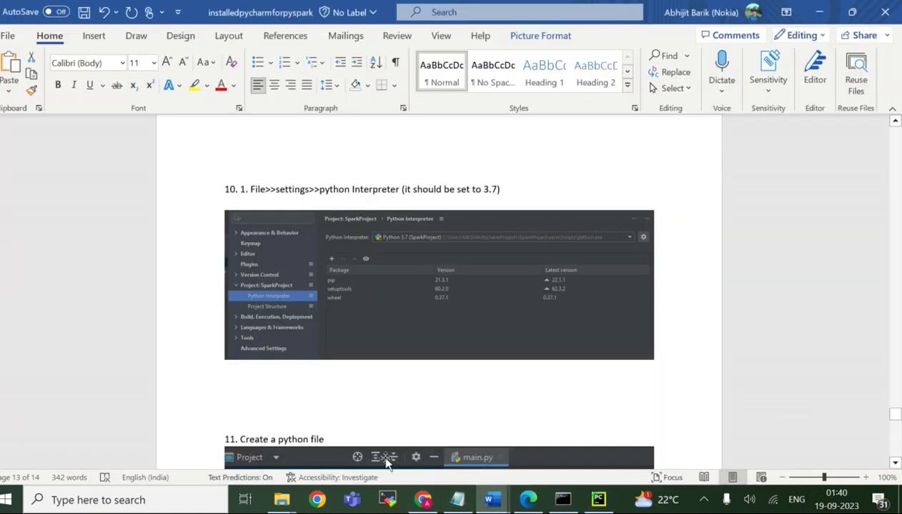
{"action": "scroll", "coordinate": [340, 420], "scroll_direction": "down", "scroll_amount": 1}
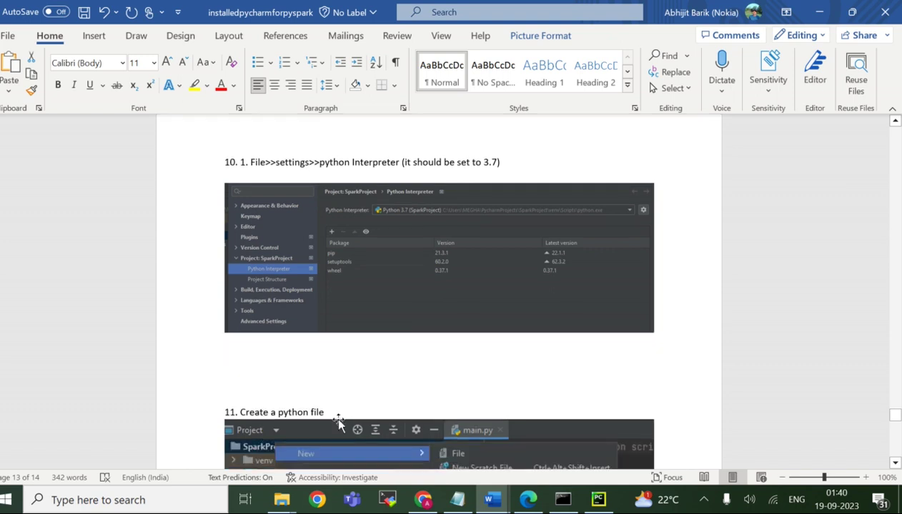
{"action": "left_click", "coordinate": [598, 500]}
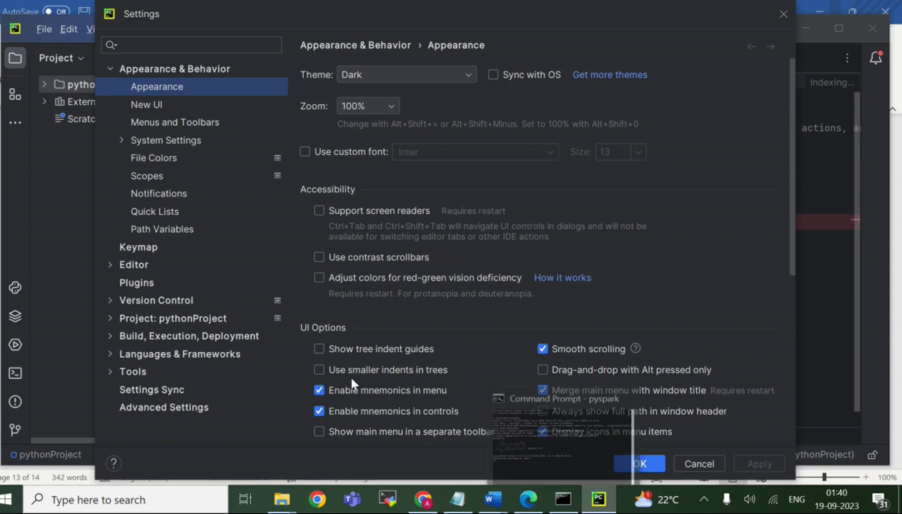
{"action": "left_click", "coordinate": [112, 320]}
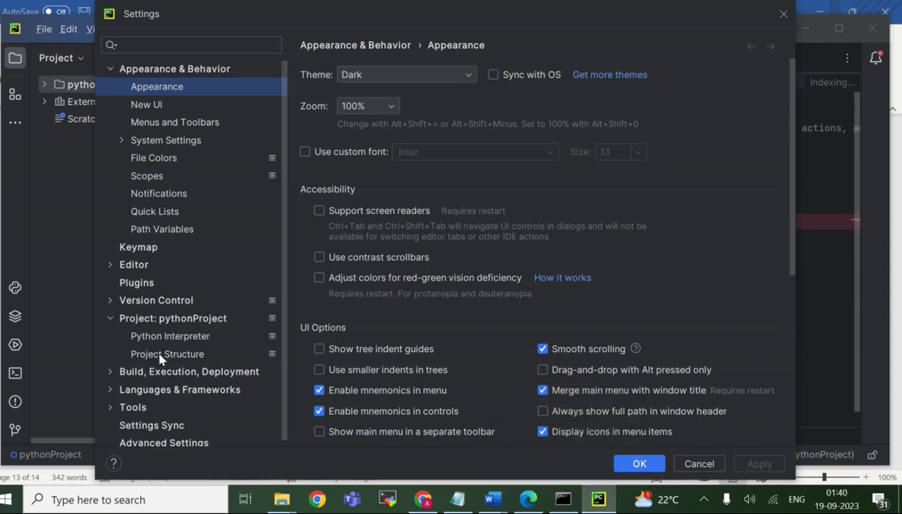
{"action": "left_click", "coordinate": [201, 342]}
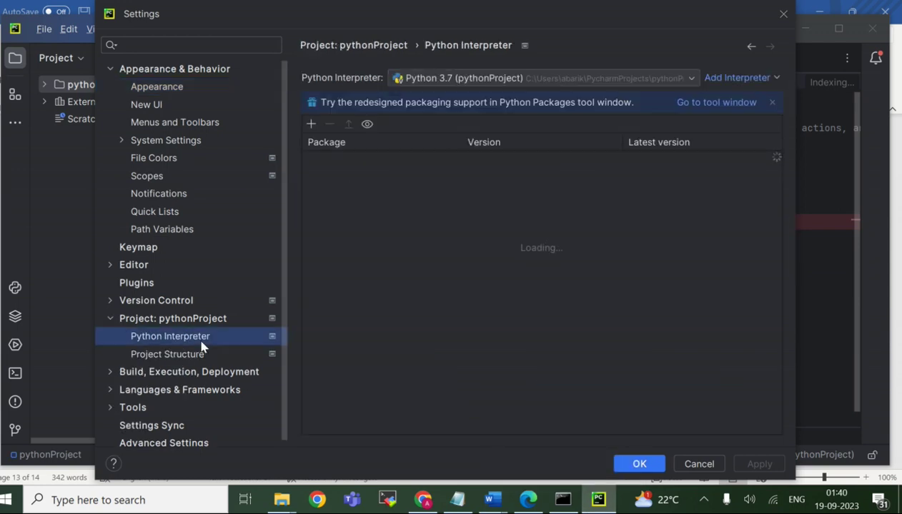
{"action": "left_click", "coordinate": [435, 84]}
{"action": "left_click", "coordinate": [429, 80]}
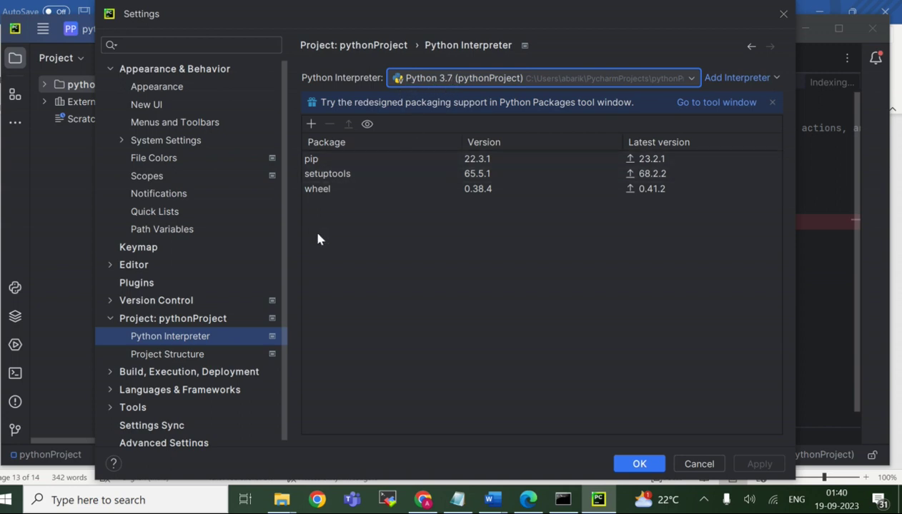
Step: Open the interpreter's list of available packages and reread the guide's pyspark installation and version-matching instructions in Word
{"action": "left_click", "coordinate": [312, 126]}
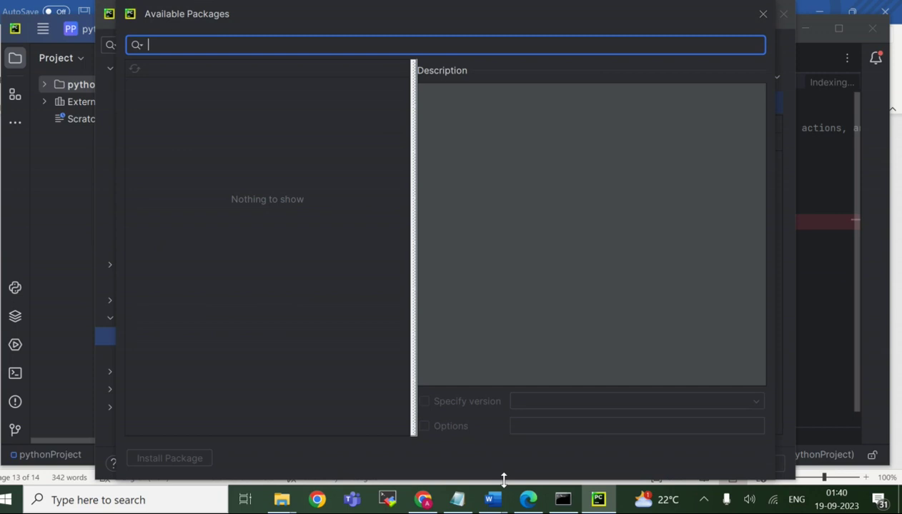
{"action": "left_click", "coordinate": [597, 500]}
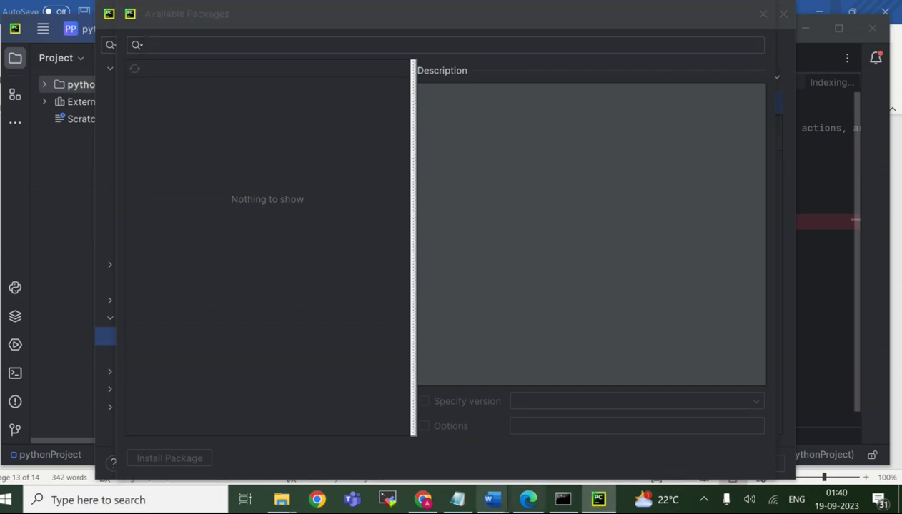
{"action": "mouse_move", "coordinate": [492, 500]}
{"action": "left_click", "coordinate": [367, 449]}
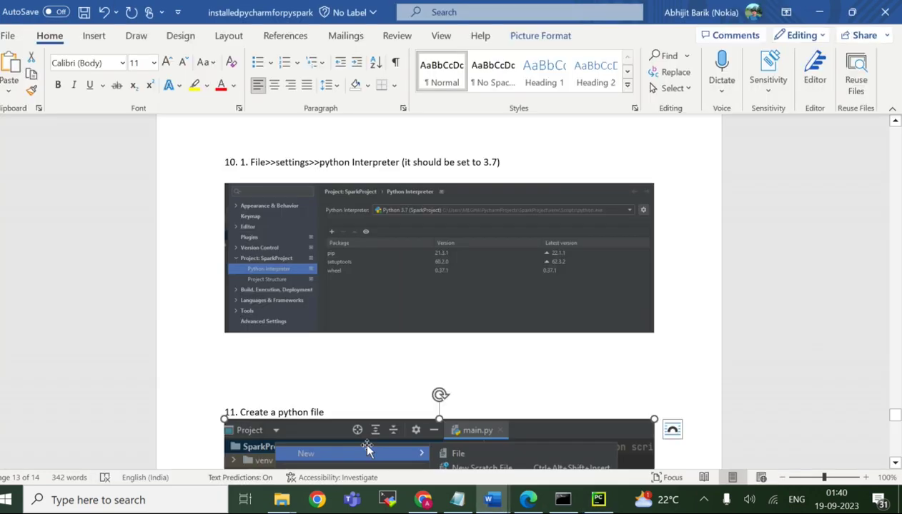
{"action": "scroll", "coordinate": [336, 385], "scroll_direction": "down", "scroll_amount": 3}
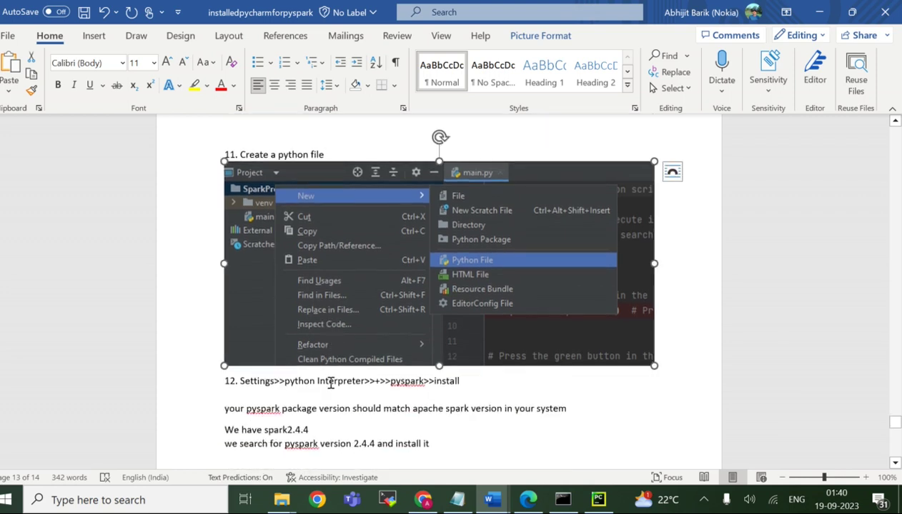
{"action": "scroll", "coordinate": [331, 383], "scroll_direction": "down", "scroll_amount": 2}
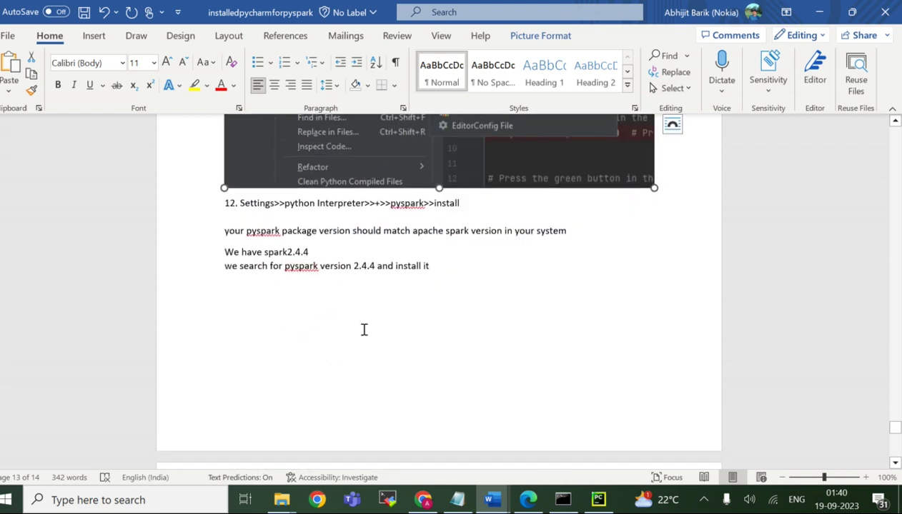
Step: Copy spark2.4.4 from the guide and search for it among PyCharm's available packages
{"action": "left_click_drag", "start_coordinate": [316, 251], "coordinate": [265, 253]}
{"action": "key", "text": "ctrl+c"}
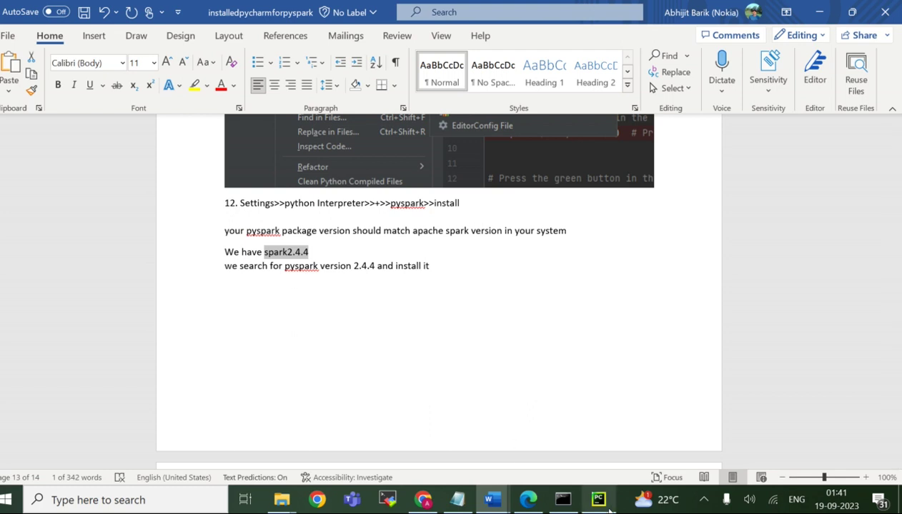
{"action": "mouse_move", "coordinate": [609, 509]}
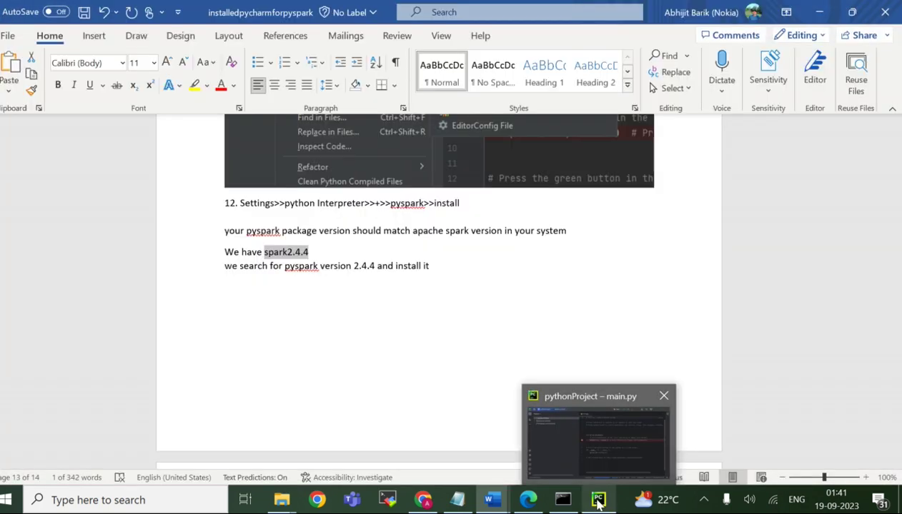
{"action": "left_click", "coordinate": [597, 498]}
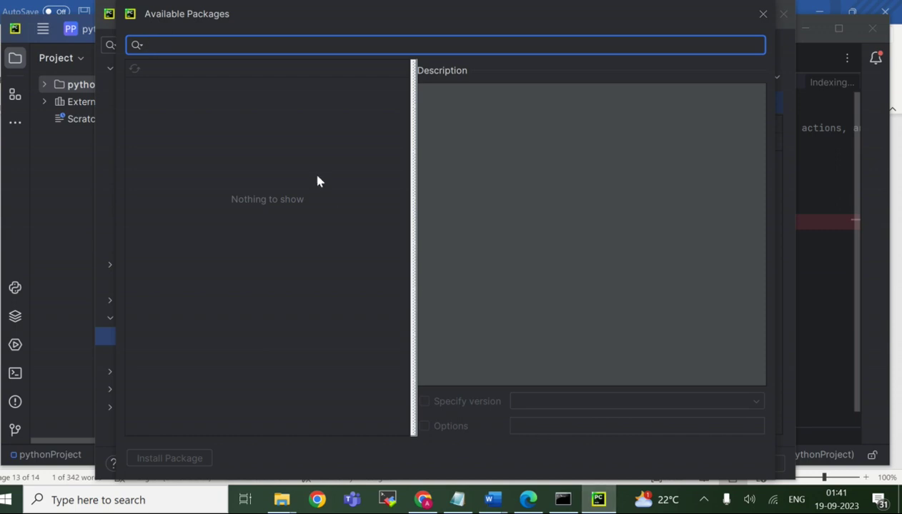
{"action": "key", "text": "ctrl+v"}
{"action": "key", "text": "Return"}
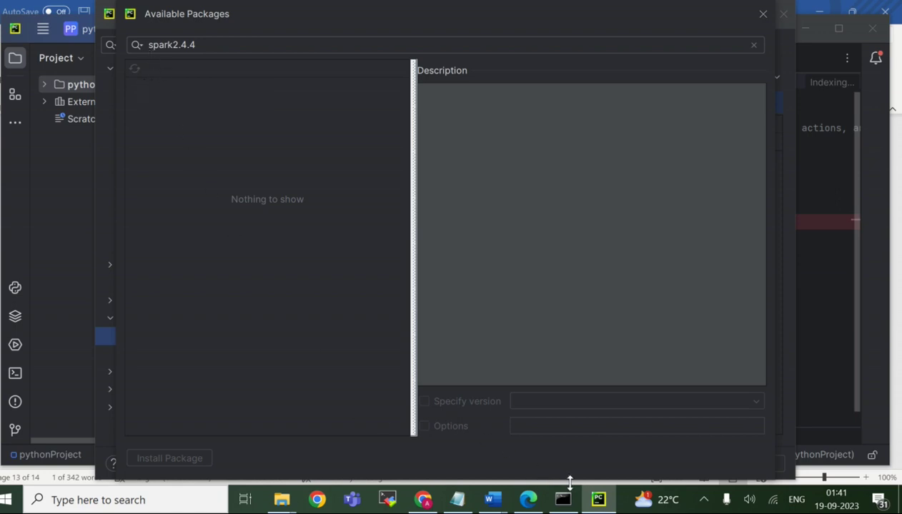
Step: Review the guide's screenshots showing the pyspark package search, the version selection and the installed package list
{"action": "left_click", "coordinate": [598, 503]}
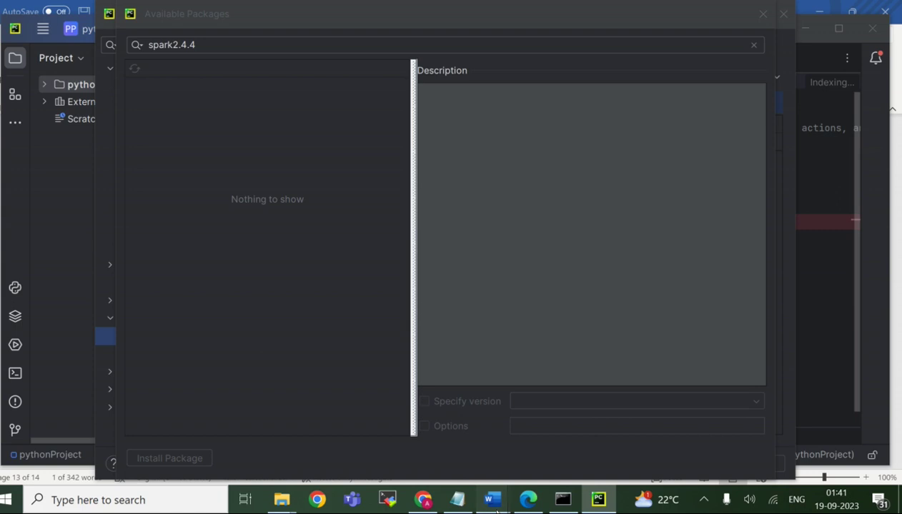
{"action": "mouse_move", "coordinate": [492, 502]}
{"action": "left_click", "coordinate": [382, 461]}
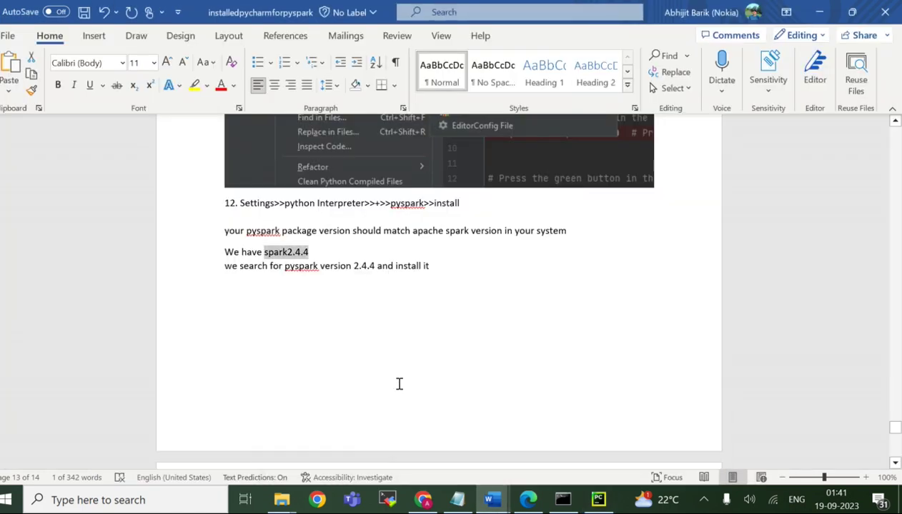
{"action": "scroll", "coordinate": [399, 384], "scroll_direction": "up", "scroll_amount": 4}
{"action": "scroll", "coordinate": [398, 384], "scroll_direction": "down", "scroll_amount": 7}
{"action": "scroll", "coordinate": [399, 384], "scroll_direction": "down", "scroll_amount": 5}
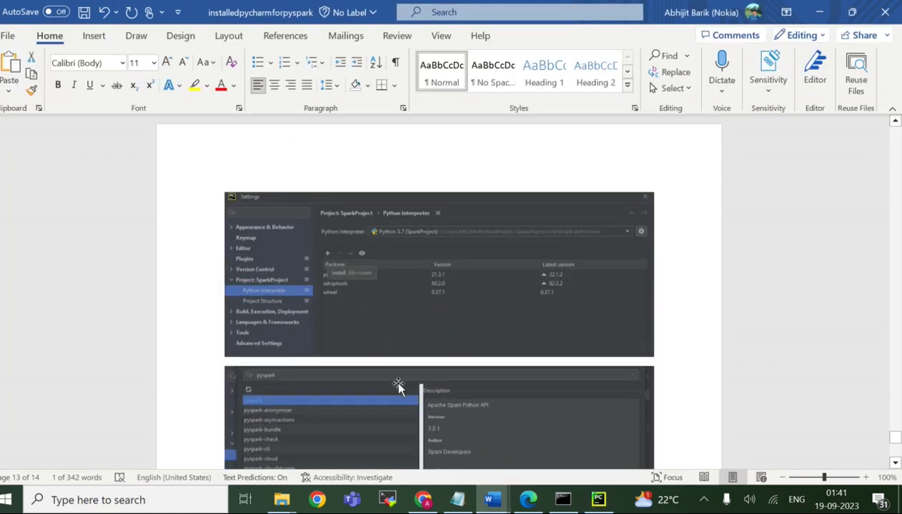
{"action": "scroll", "coordinate": [428, 400], "scroll_direction": "down", "scroll_amount": 2}
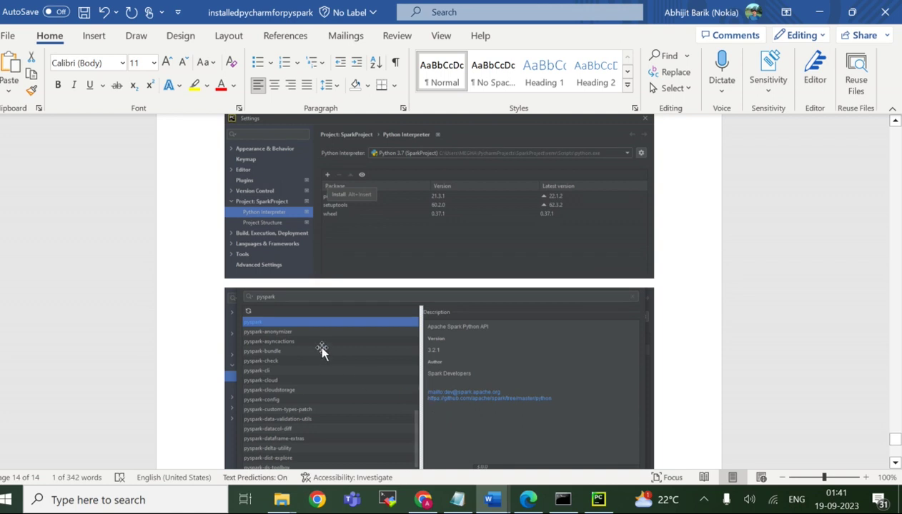
{"action": "scroll", "coordinate": [321, 349], "scroll_direction": "down", "scroll_amount": 6}
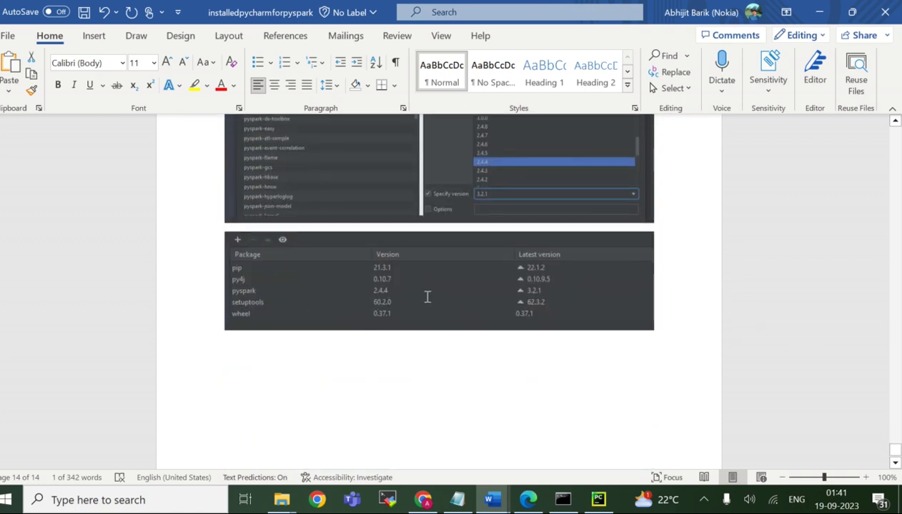
Step: Return to PyCharm, clear the package search text and close the available packages window
{"action": "left_click", "coordinate": [598, 500]}
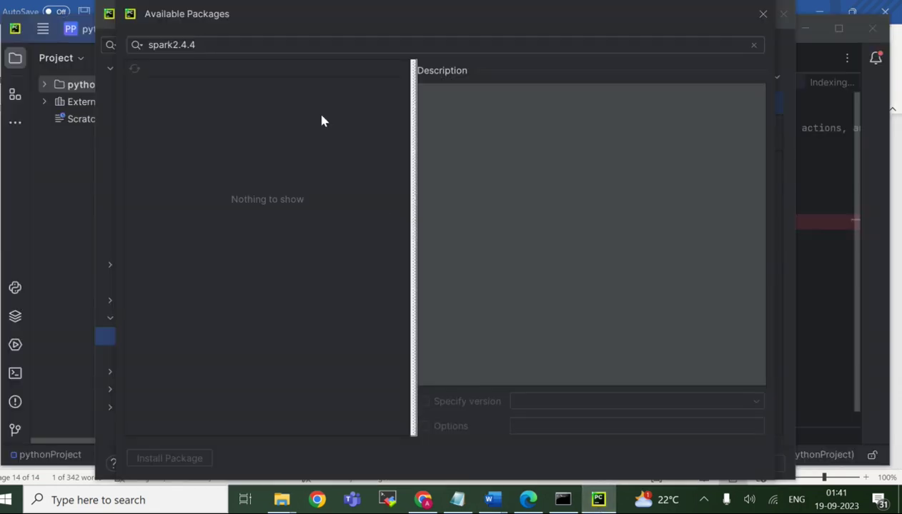
{"action": "left_click", "coordinate": [224, 46]}
{"action": "key", "text": "BackSpace"}
{"action": "key", "text": "BackSpace"}
{"action": "key", "text": "BackSpace"}
{"action": "key", "text": "BackSpace"}
{"action": "key", "text": "BackSpace"}
{"action": "key", "text": "BackSpace"}
{"action": "key", "text": "BackSpace"}
{"action": "key", "text": "BackSpace"}
{"action": "key", "text": "BackSpace"}
{"action": "key", "text": "BackSpace"}
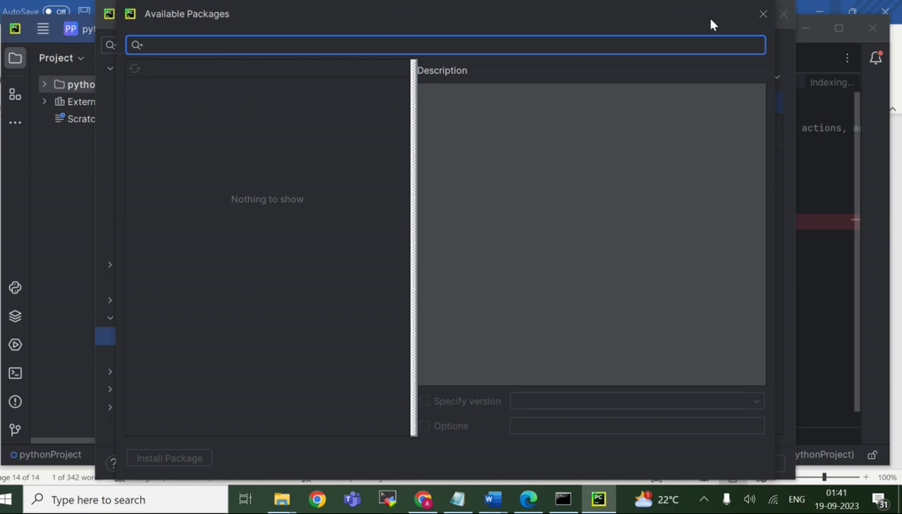
{"action": "left_click", "coordinate": [762, 13]}
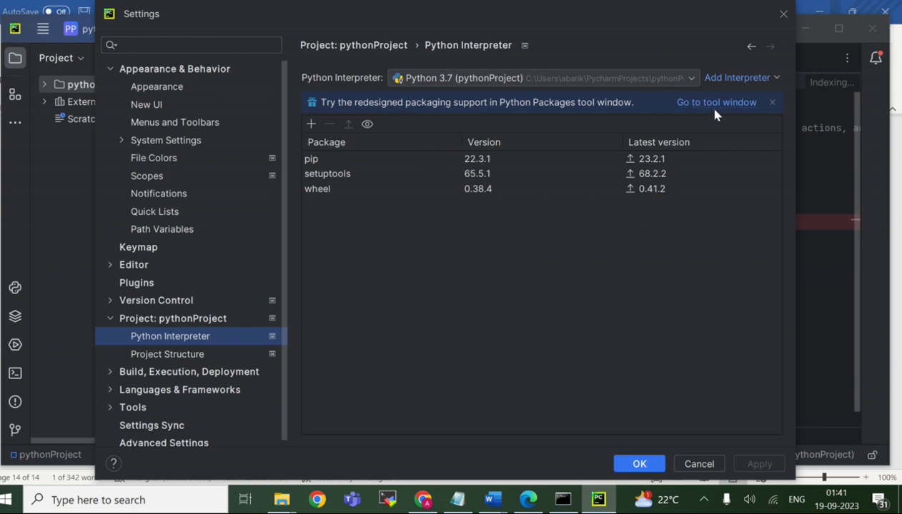
Step: Dismiss the packaging support notice in the interpreter settings and search the available packages for pyspark
{"action": "left_click", "coordinate": [772, 102]}
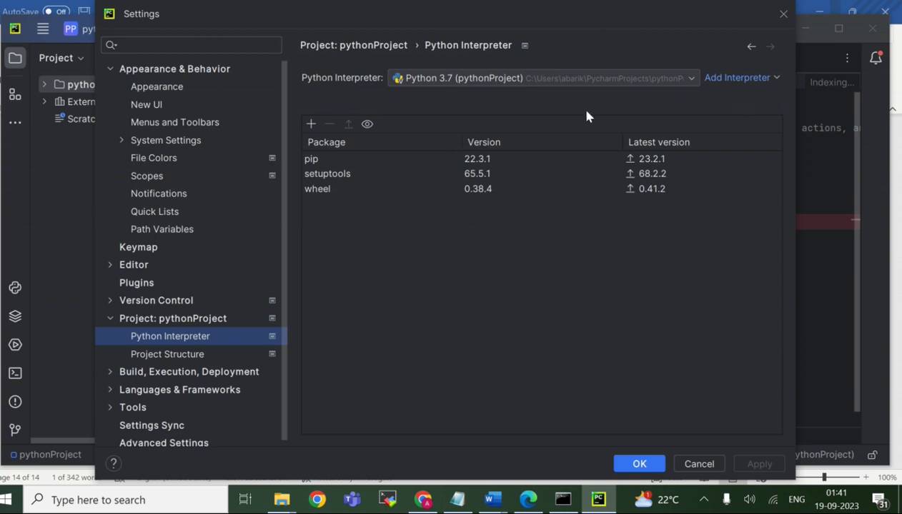
{"action": "left_click", "coordinate": [311, 112]}
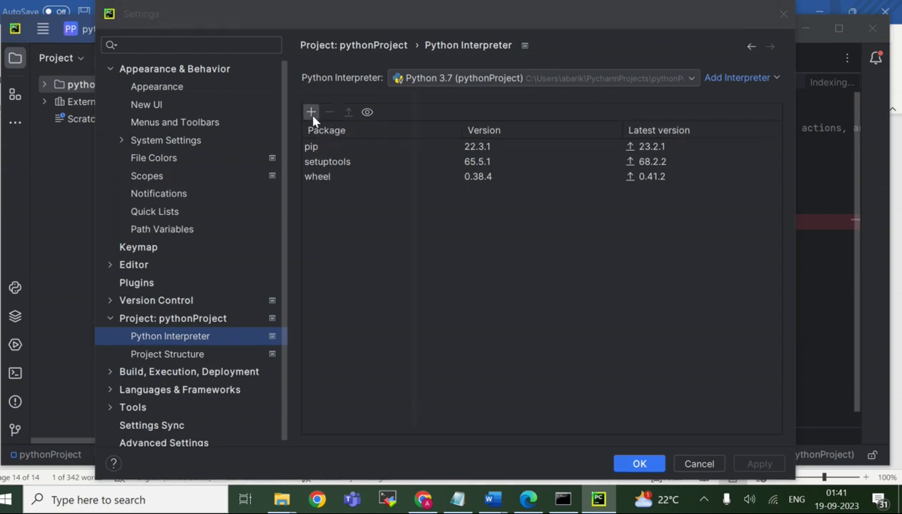
{"action": "type", "text": "p"}
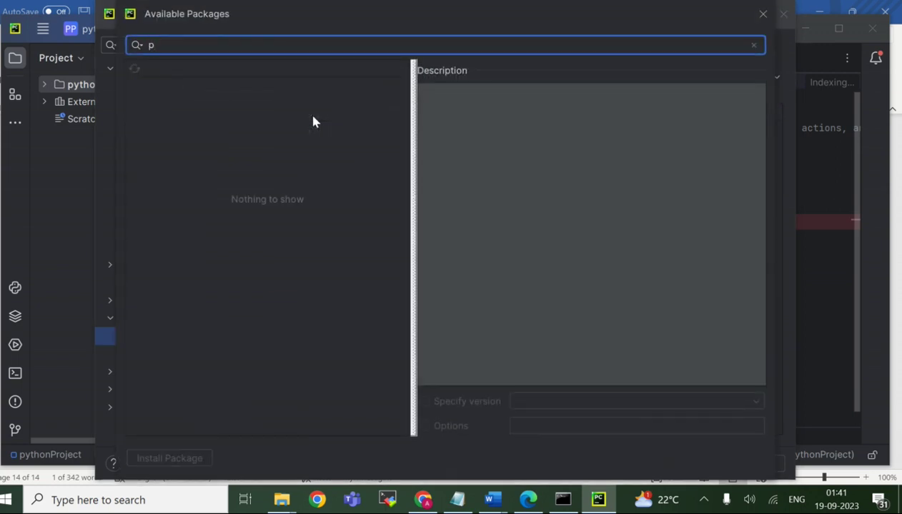
{"action": "type", "text": "yspark"}
{"action": "key", "text": "Return"}
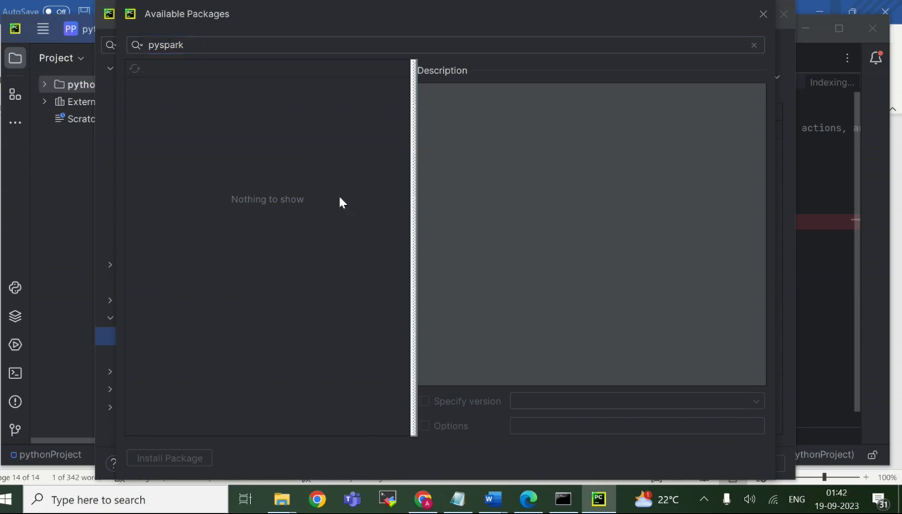
Step: Rerun the earlier spark2.4.4 search from the package search history and close the available packages window
{"action": "left_click", "coordinate": [137, 45]}
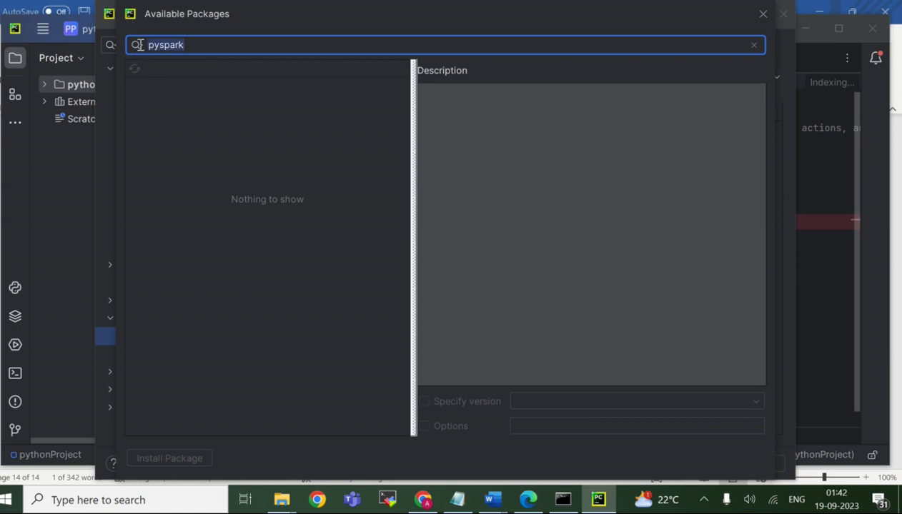
{"action": "left_click", "coordinate": [138, 45]}
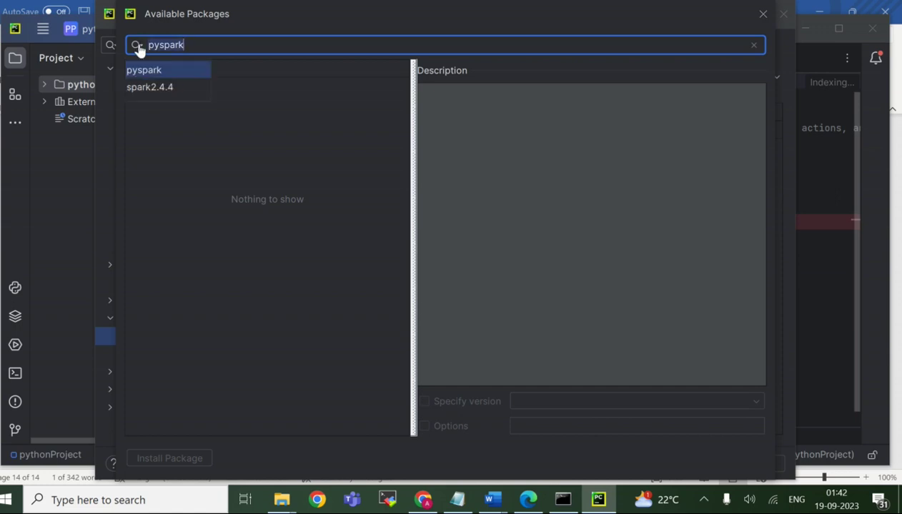
{"action": "left_click", "coordinate": [148, 89]}
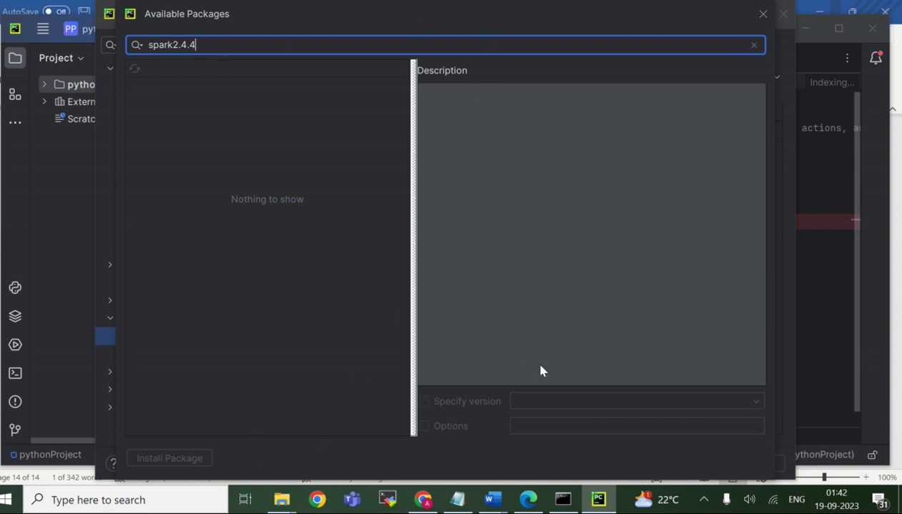
{"action": "left_click", "coordinate": [761, 16]}
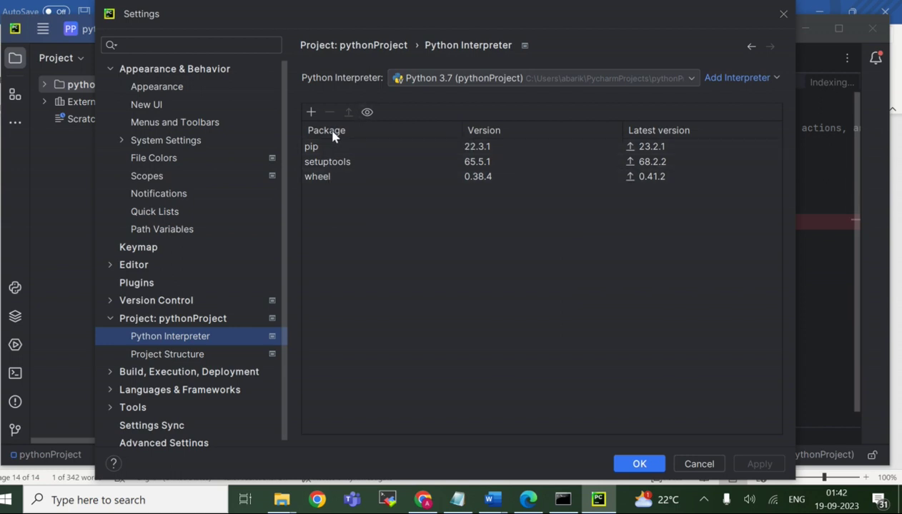
Step: Turn on the display of early package releases for the Python 3.7 project interpreter
{"action": "left_click", "coordinate": [365, 113]}
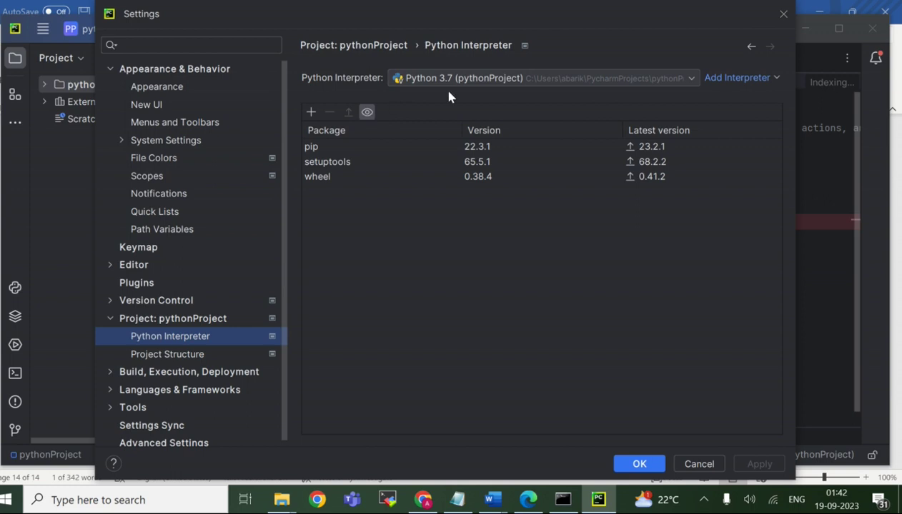
{"action": "left_click", "coordinate": [743, 78]}
{"action": "left_click", "coordinate": [645, 221]}
Step: Switch to the Word guide and review its screenshots of the interpreter settings, pyspark search and installed packages
{"action": "left_click", "coordinate": [596, 503]}
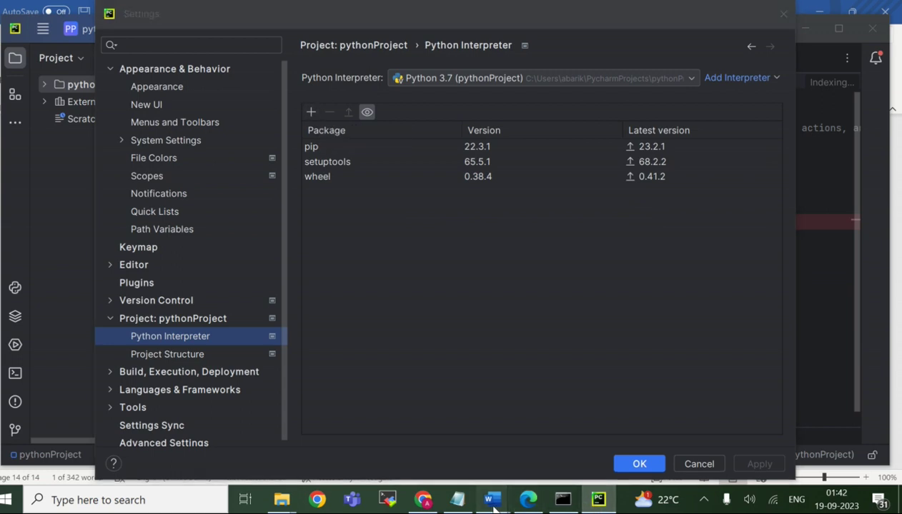
{"action": "mouse_move", "coordinate": [492, 500]}
{"action": "left_click", "coordinate": [353, 435]}
{"action": "scroll", "coordinate": [353, 434], "scroll_direction": "up", "scroll_amount": 5}
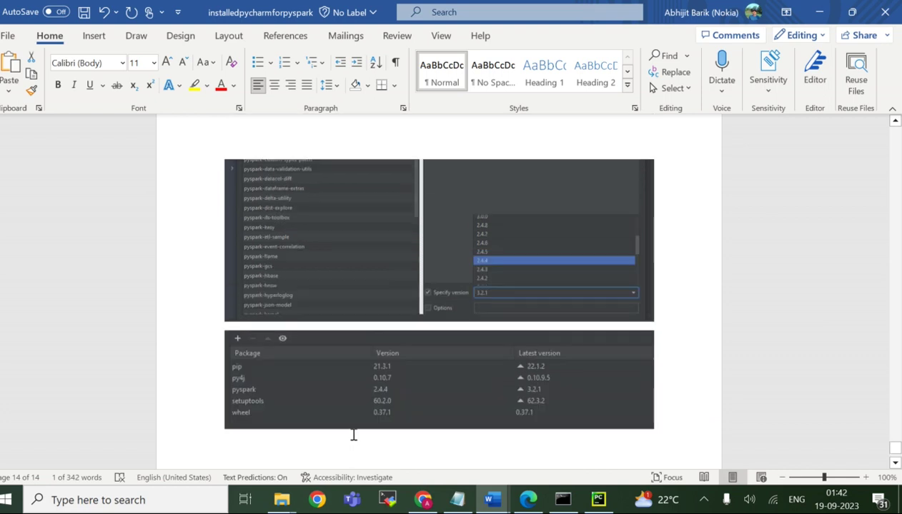
{"action": "scroll", "coordinate": [352, 436], "scroll_direction": "up", "scroll_amount": 3}
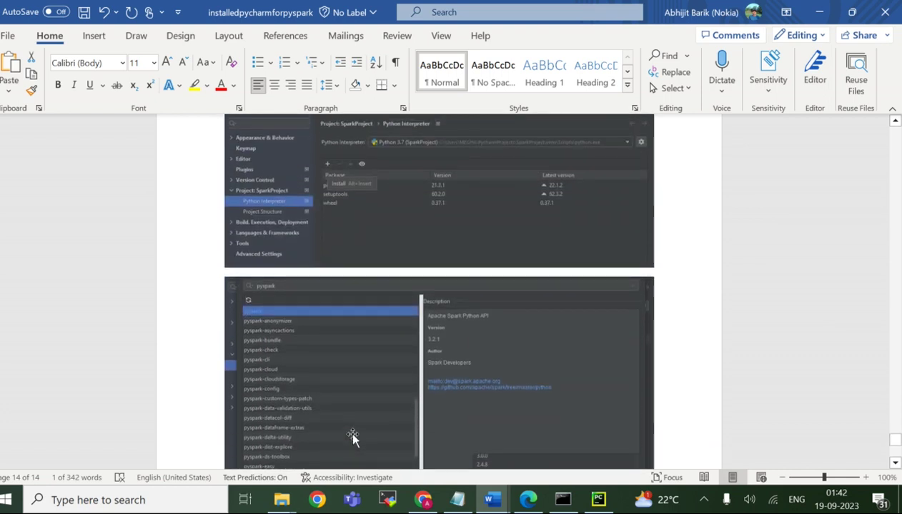
{"action": "scroll", "coordinate": [353, 436], "scroll_direction": "down", "scroll_amount": 7}
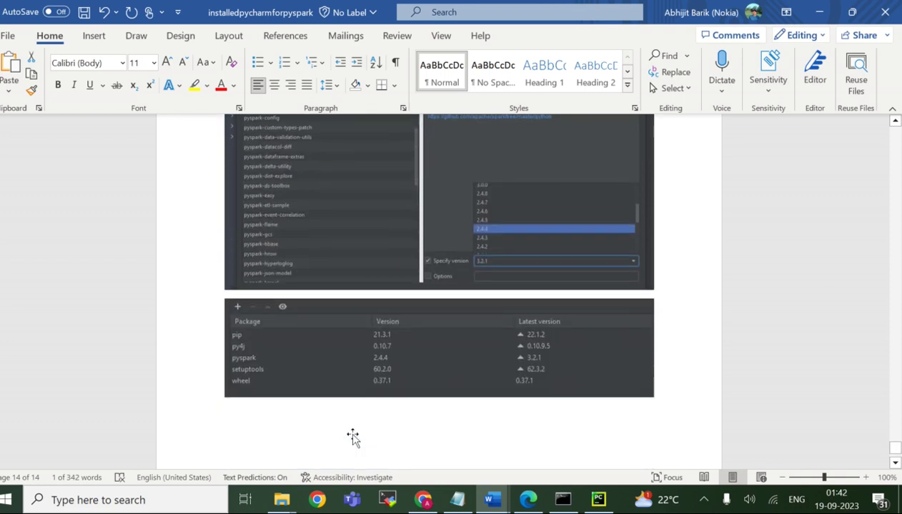
{"action": "scroll", "coordinate": [353, 436], "scroll_direction": "up", "scroll_amount": 4}
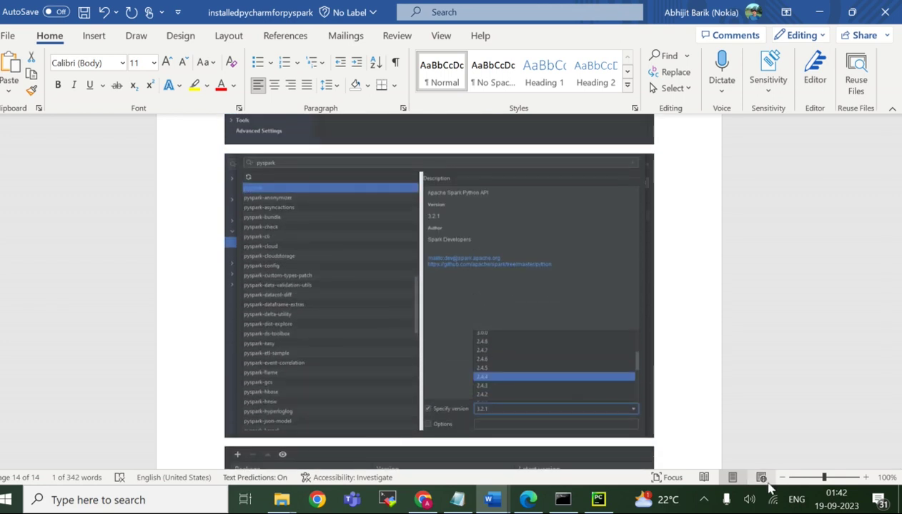
Step: Return to PyCharm, reopen the interpreter's available packages and search for numpy
{"action": "left_click", "coordinate": [598, 499]}
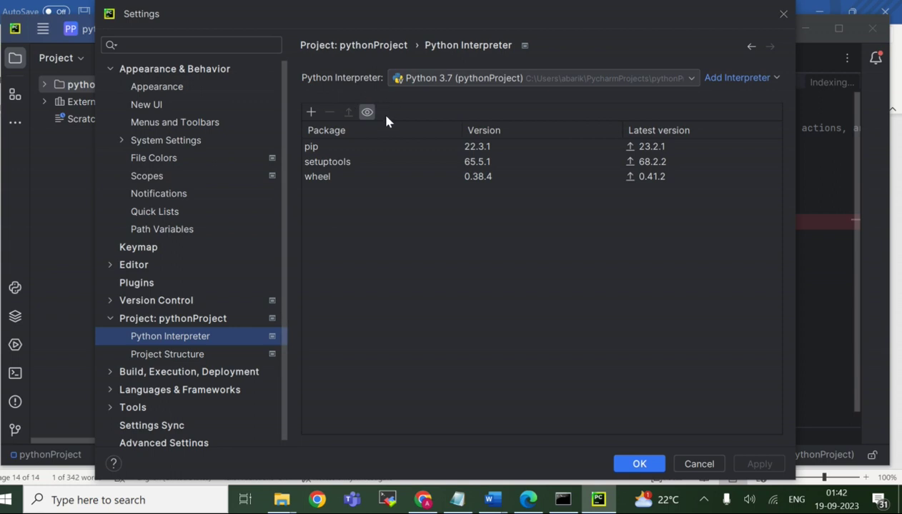
{"action": "left_click", "coordinate": [310, 112]}
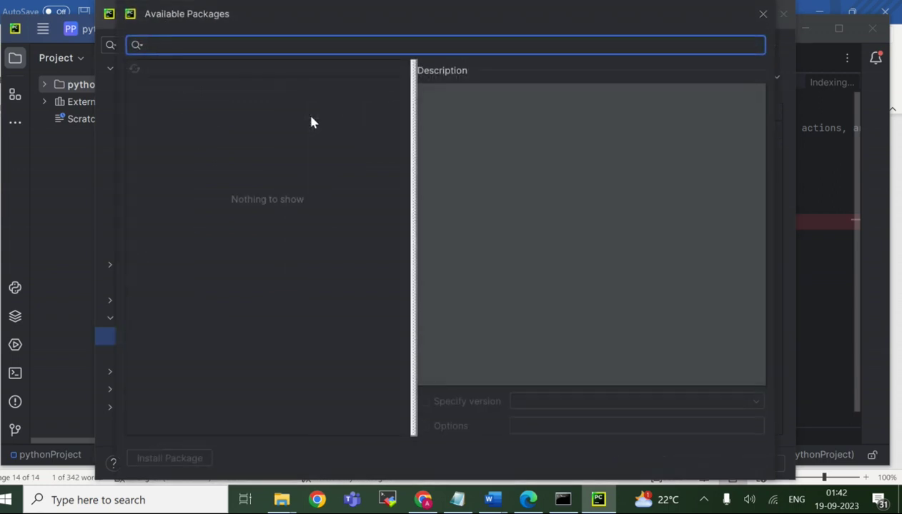
{"action": "type", "text": "numpy"}
{"action": "key", "text": "Return"}
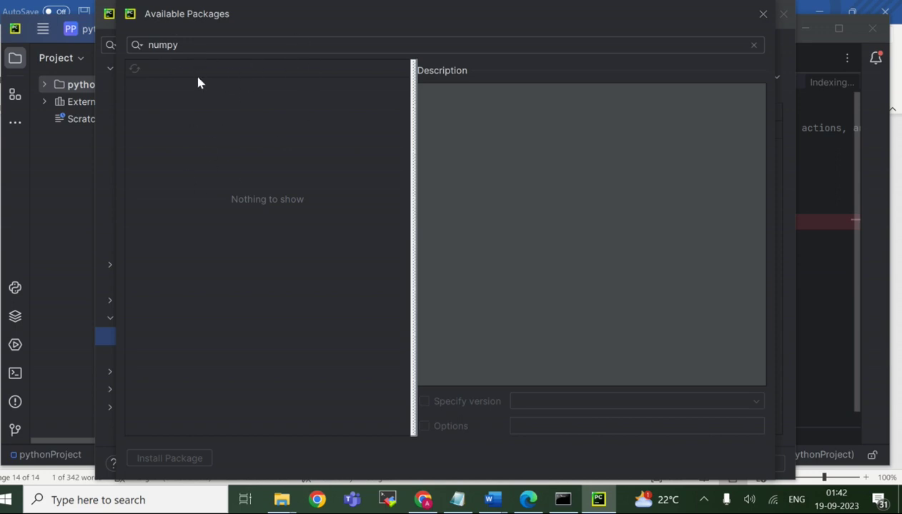
Step: Replace the package search text with pyspark and search the available packages again
{"action": "left_click", "coordinate": [227, 43]}
{"action": "key", "text": "BackSpace"}
{"action": "key", "text": "BackSpace"}
{"action": "key", "text": "BackSpace"}
{"action": "key", "text": "BackSpace"}
{"action": "key", "text": "BackSpace"}
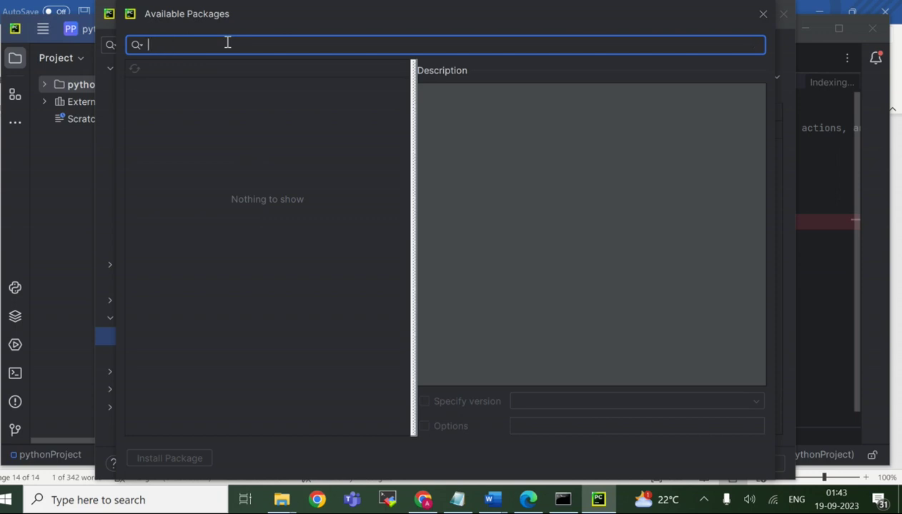
{"action": "type", "text": "p"}
{"action": "key", "text": "Return"}
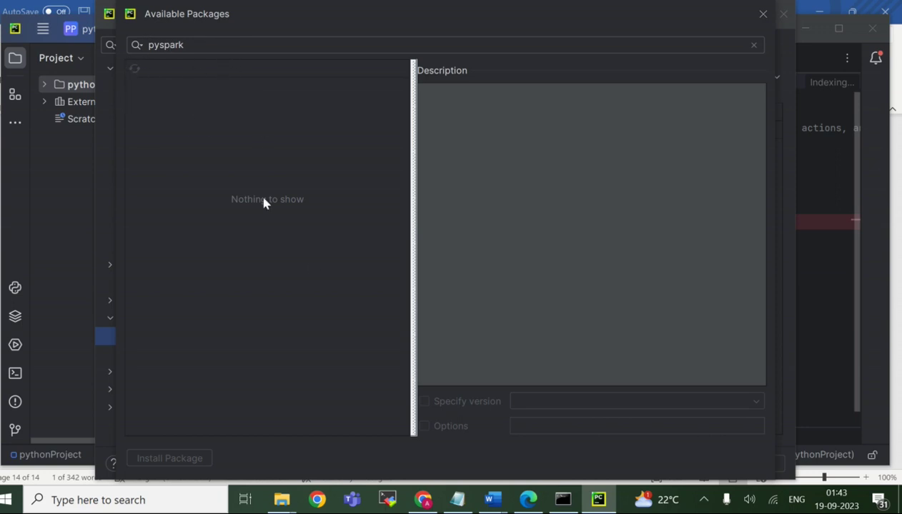
Step: Switch to the Word guide and check its screenshot of selecting pyspark version 2.4.4
{"action": "left_click", "coordinate": [599, 503]}
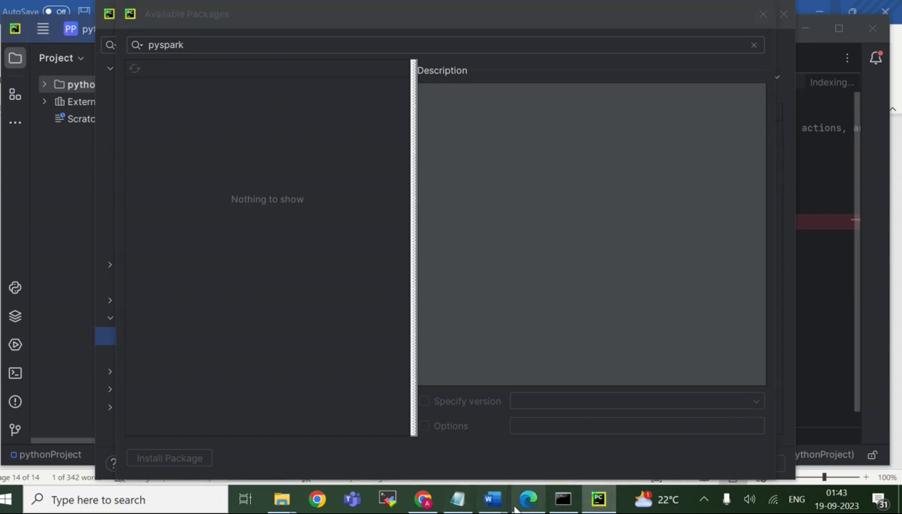
{"action": "mouse_move", "coordinate": [493, 500]}
{"action": "left_click", "coordinate": [374, 451]}
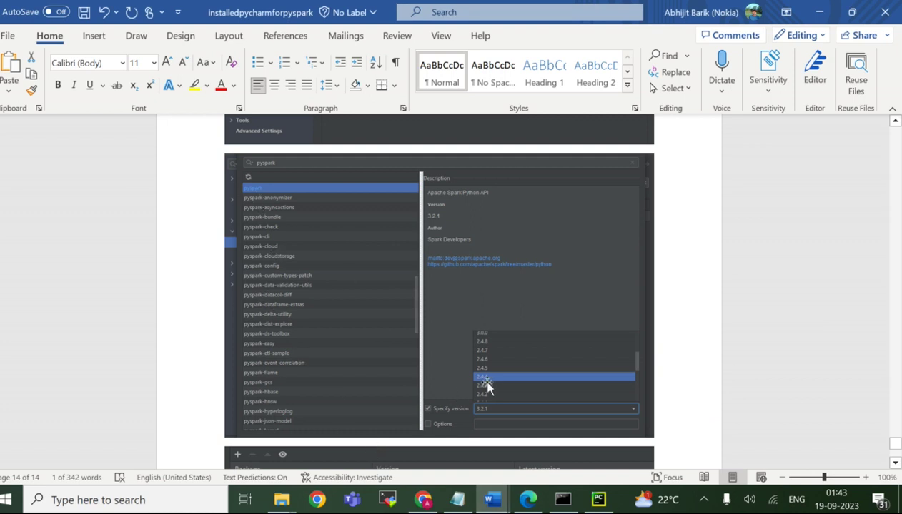
{"action": "scroll", "coordinate": [343, 305], "scroll_direction": "down", "scroll_amount": 1}
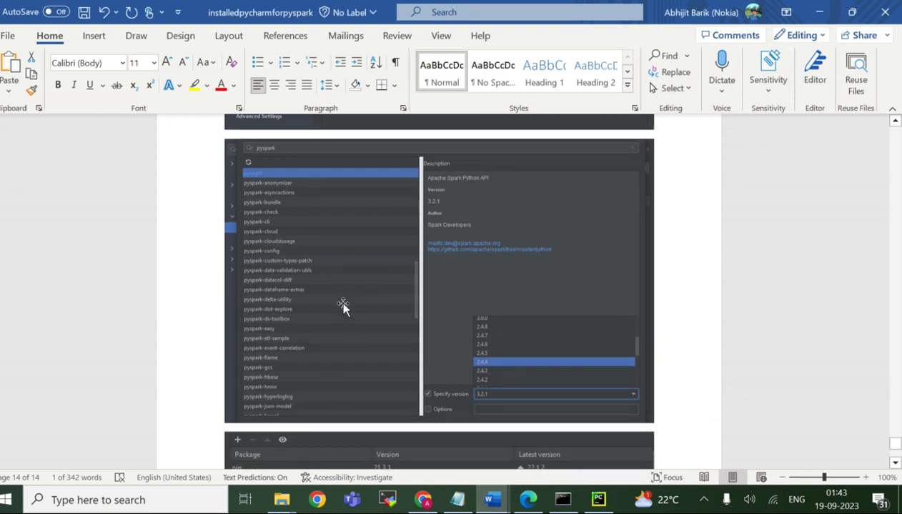
Step: Return to PyCharm and recheck the pyspark search in the available packages window
{"action": "left_click", "coordinate": [596, 498]}
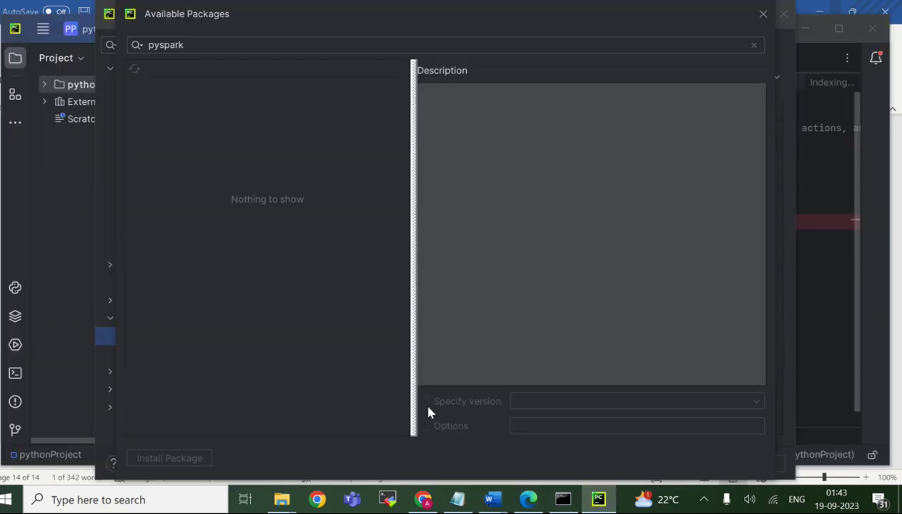
{"action": "left_click", "coordinate": [236, 45]}
{"action": "left_click", "coordinate": [236, 45]}
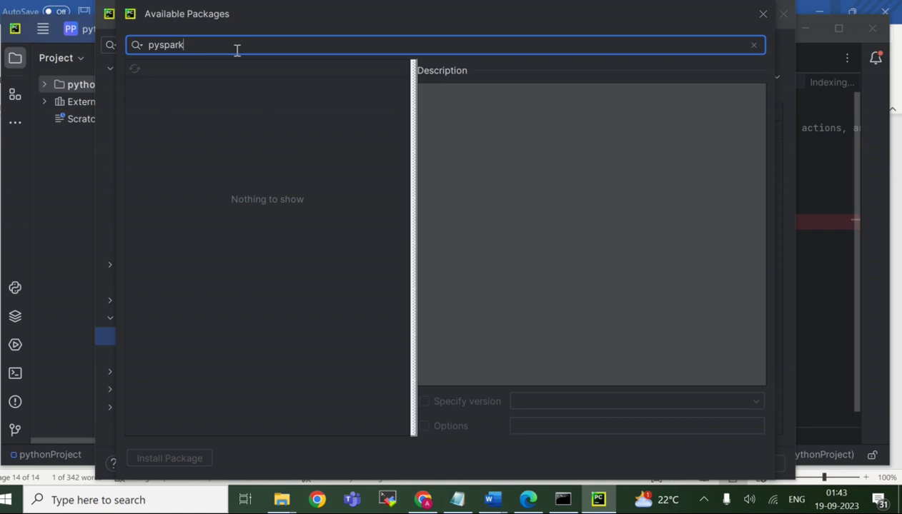
Step: Switch to the Word guide and reread the pyspark 2.4.4 installation and version-matching instructions and the accompanying screenshots
{"action": "left_click", "coordinate": [600, 509]}
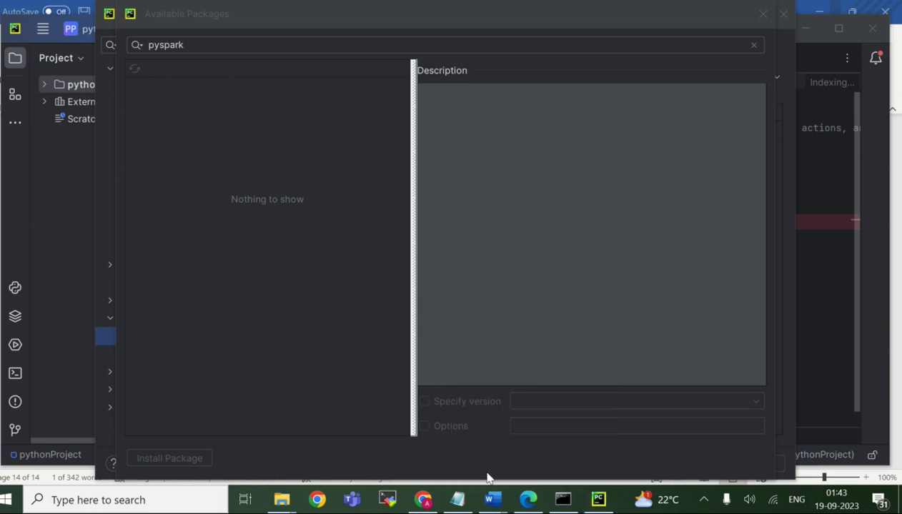
{"action": "mouse_move", "coordinate": [492, 500]}
{"action": "left_click", "coordinate": [384, 461]}
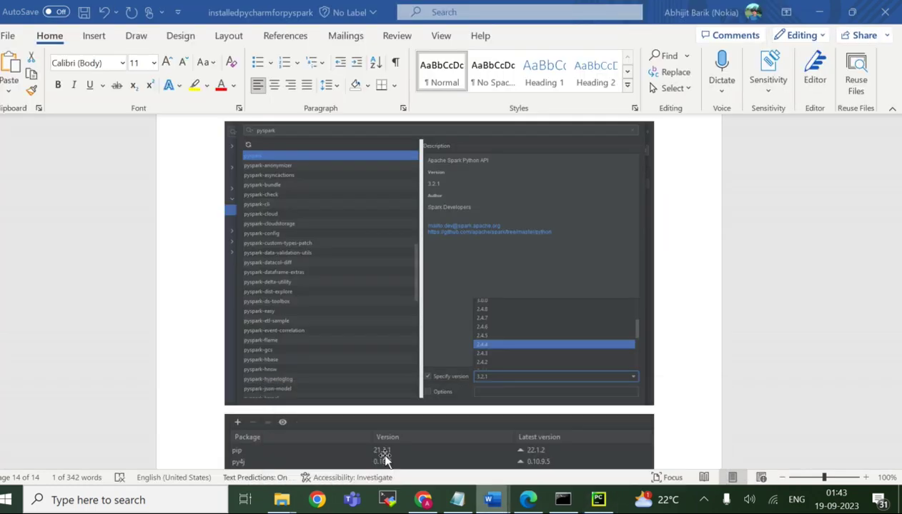
{"action": "scroll", "coordinate": [413, 381], "scroll_direction": "up", "scroll_amount": 6}
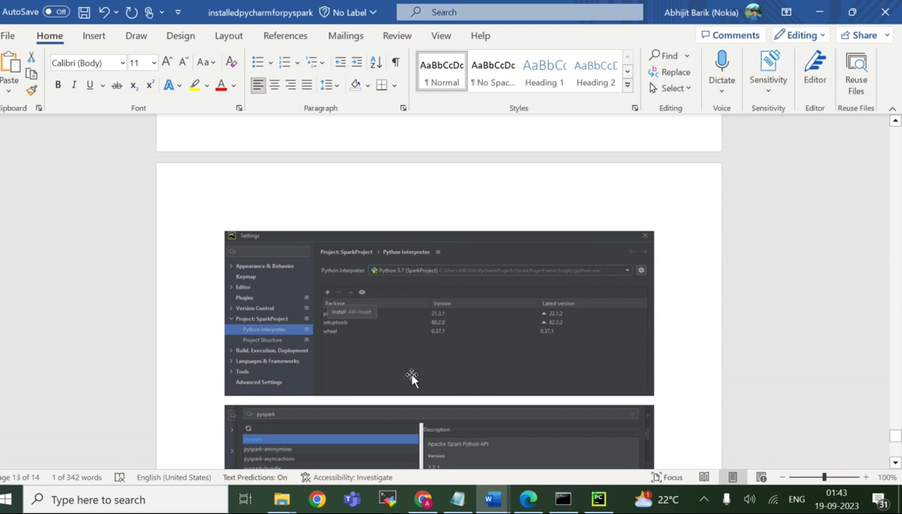
{"action": "scroll", "coordinate": [412, 380], "scroll_direction": "up", "scroll_amount": 8}
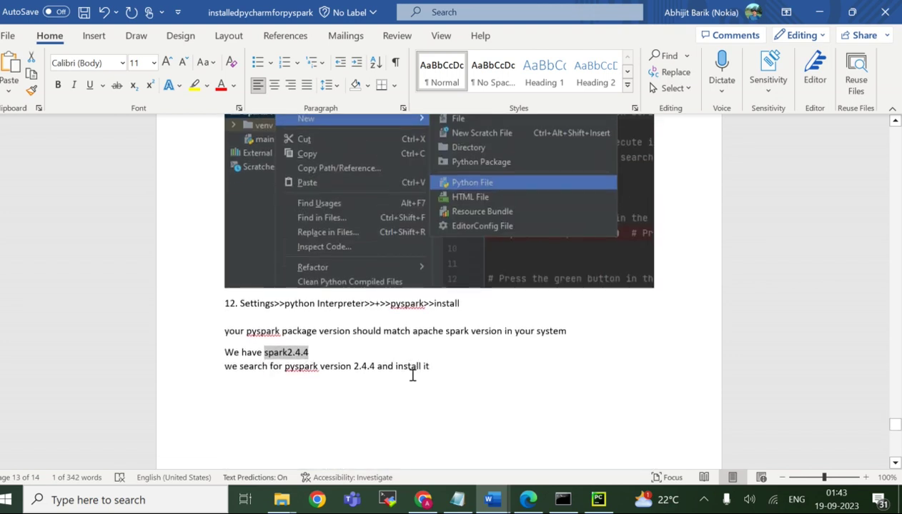
{"action": "scroll", "coordinate": [412, 377], "scroll_direction": "down", "scroll_amount": 10}
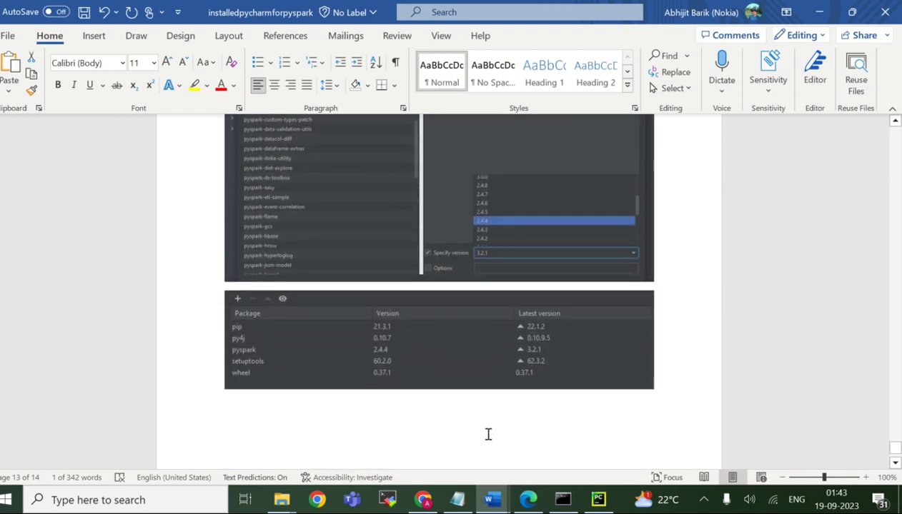
Step: Check PyCharm's package search again, and compare it with the guide's screenshots of the pyspark version choice and installed packages
{"action": "left_click", "coordinate": [598, 500]}
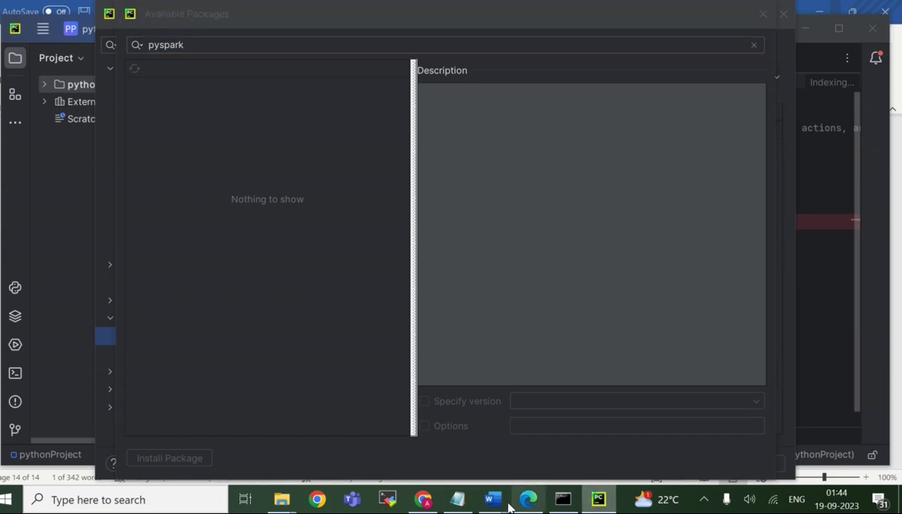
{"action": "mouse_move", "coordinate": [486, 506]}
{"action": "left_click", "coordinate": [341, 438]}
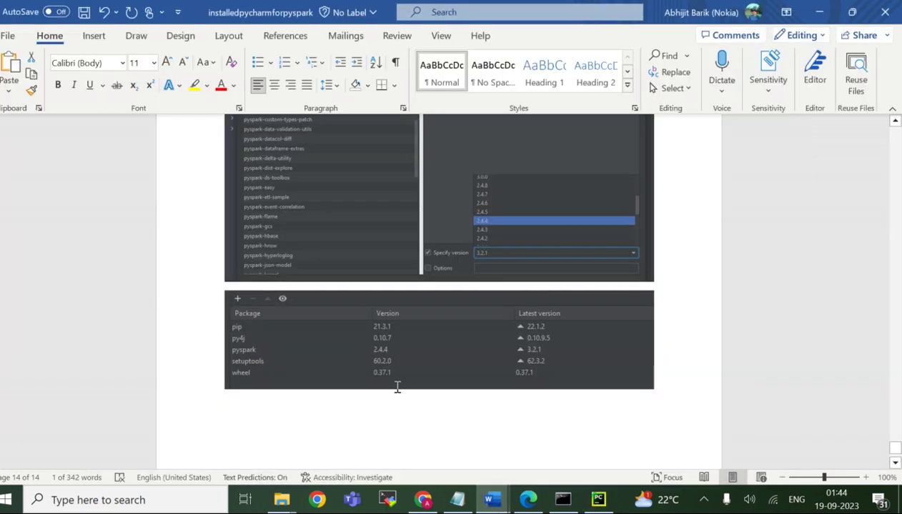
{"action": "scroll", "coordinate": [396, 385], "scroll_direction": "up", "scroll_amount": 3}
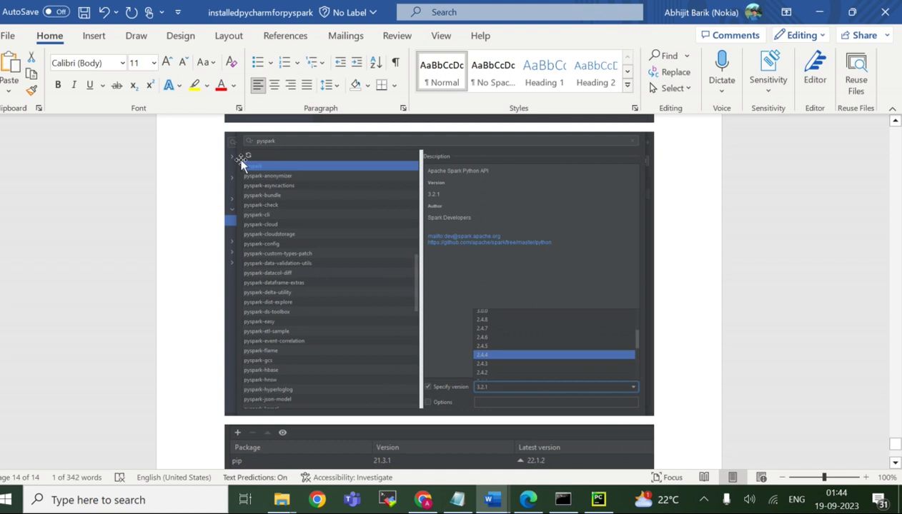
{"action": "scroll", "coordinate": [275, 177], "scroll_direction": "up", "scroll_amount": 1}
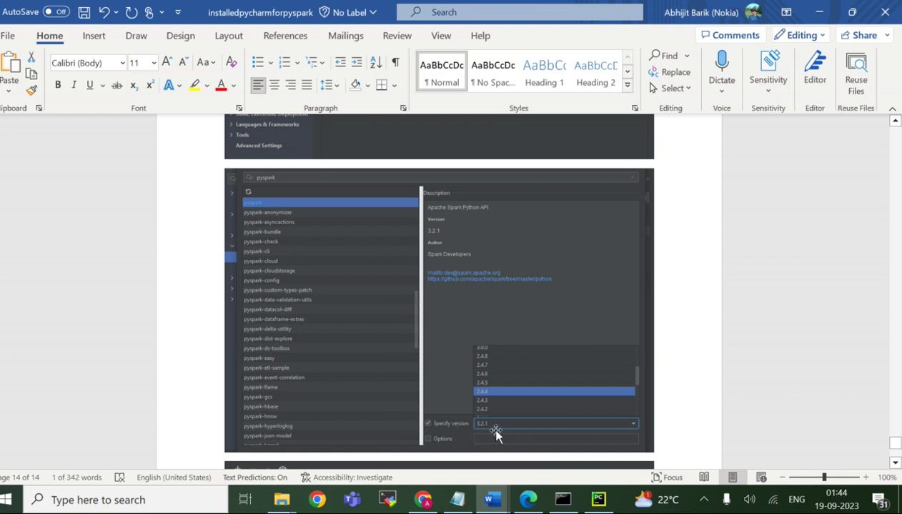
{"action": "scroll", "coordinate": [496, 435], "scroll_direction": "down", "scroll_amount": 4}
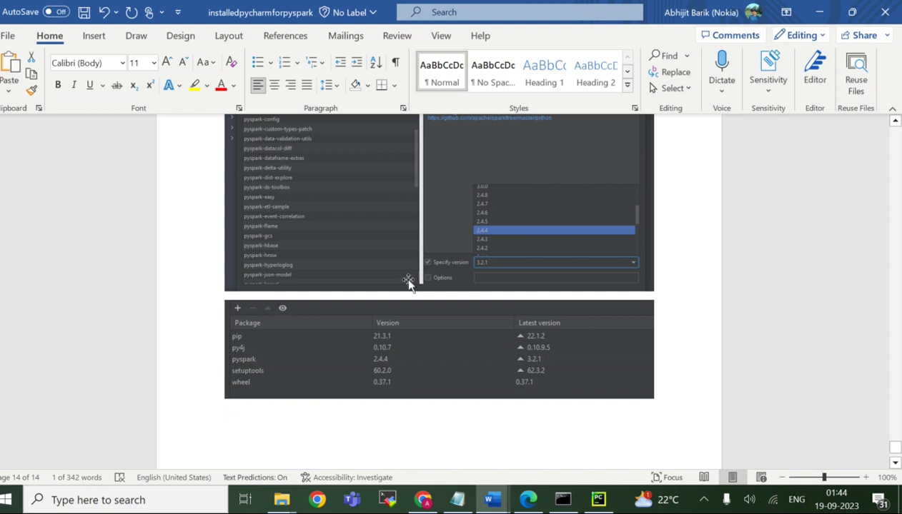
{"action": "scroll", "coordinate": [437, 256], "scroll_direction": "up", "scroll_amount": 3}
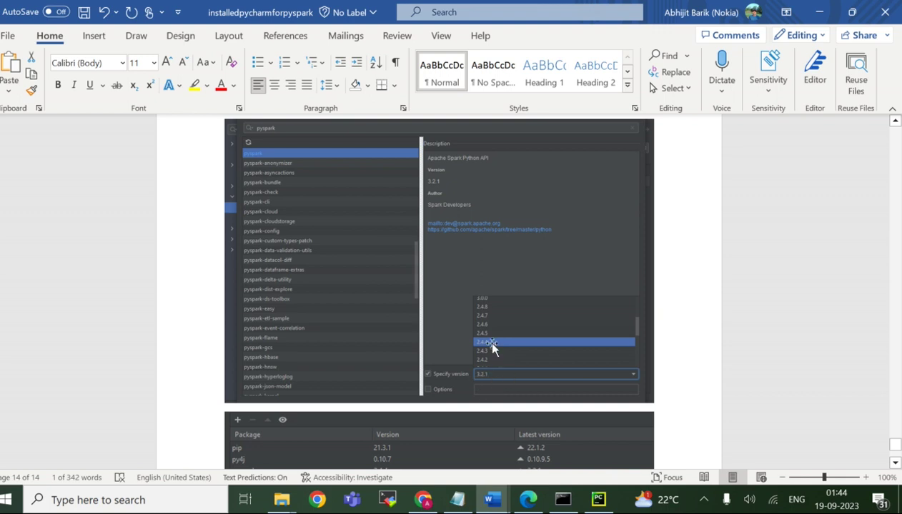
Step: Examine the guide's final screenshots of the interpreter settings, the pyspark 2.4.4 version choice and the installed package list
{"action": "scroll", "coordinate": [434, 401], "scroll_direction": "down", "scroll_amount": 4}
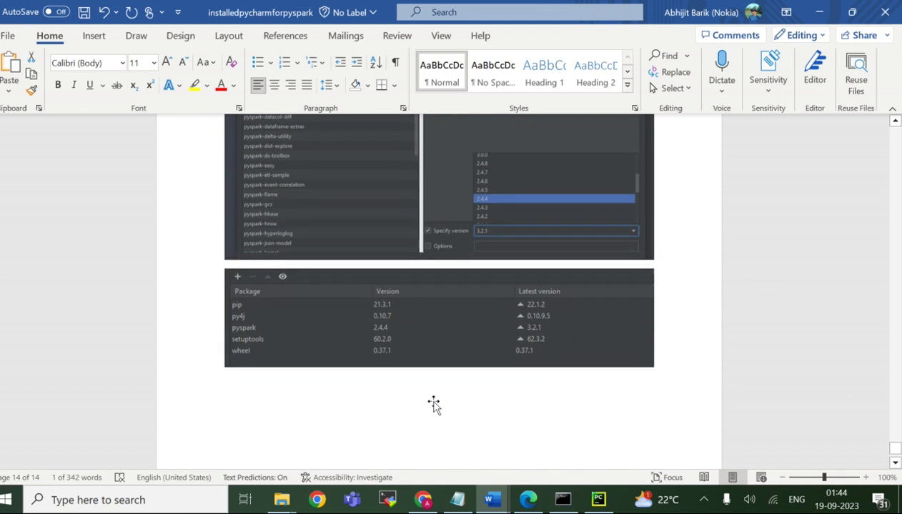
{"action": "scroll", "coordinate": [434, 402], "scroll_direction": "down", "scroll_amount": 1}
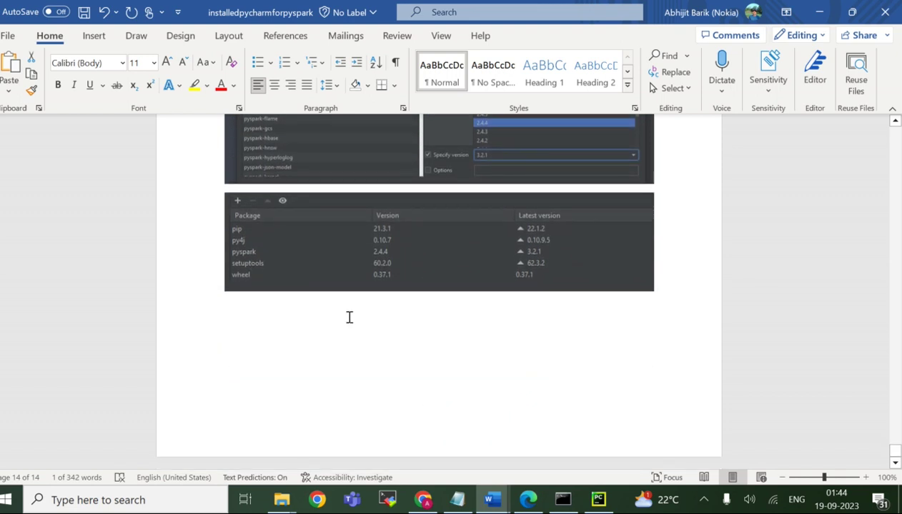
{"action": "scroll", "coordinate": [349, 317], "scroll_direction": "up", "scroll_amount": 1}
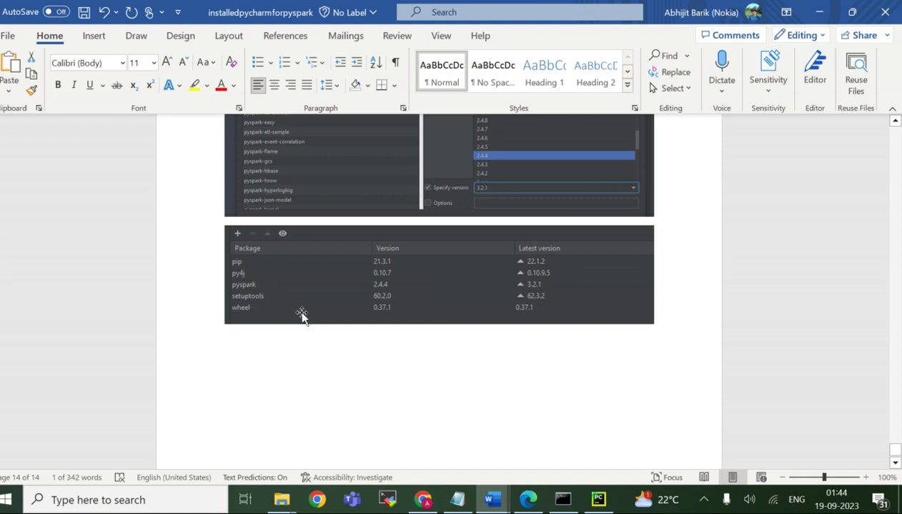
{"action": "scroll", "coordinate": [297, 308], "scroll_direction": "up", "scroll_amount": 8}
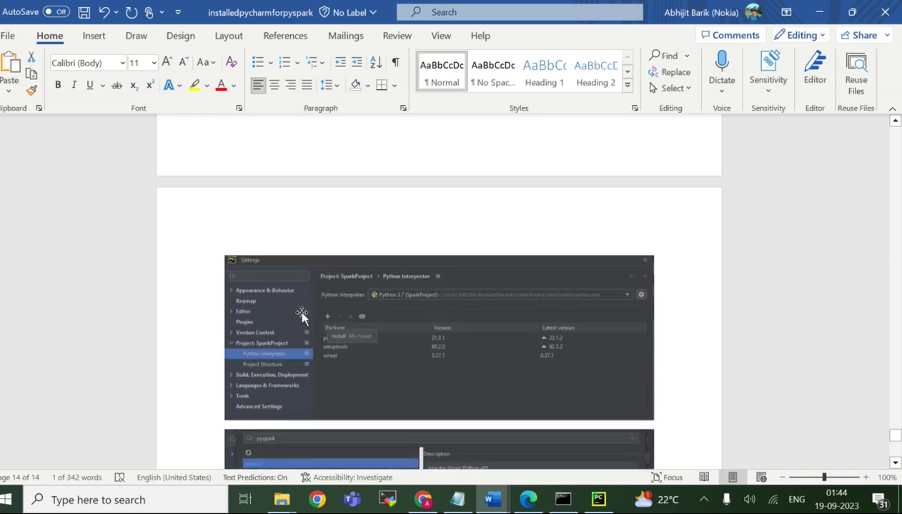
{"action": "scroll", "coordinate": [301, 316], "scroll_direction": "down", "scroll_amount": 10}
{"action": "scroll", "coordinate": [305, 362], "scroll_direction": "up", "scroll_amount": 1}
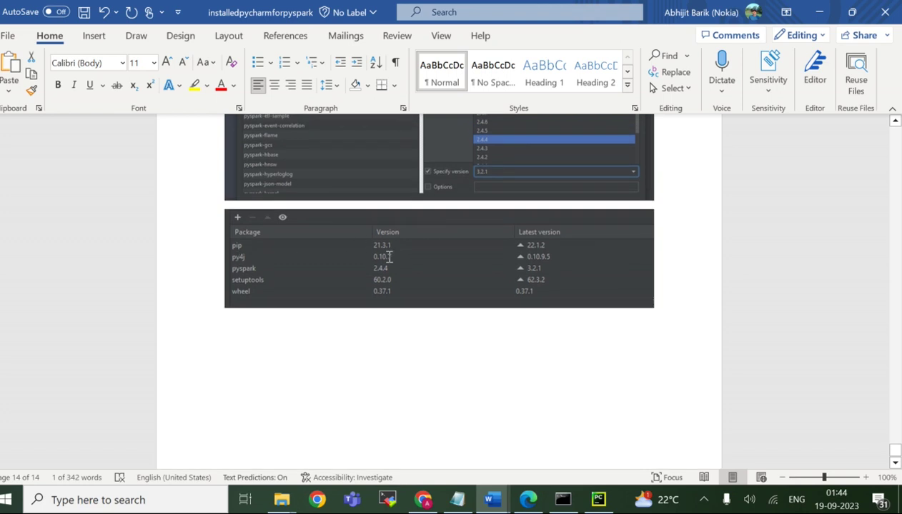
{"action": "scroll", "coordinate": [426, 258], "scroll_direction": "up", "scroll_amount": 5}
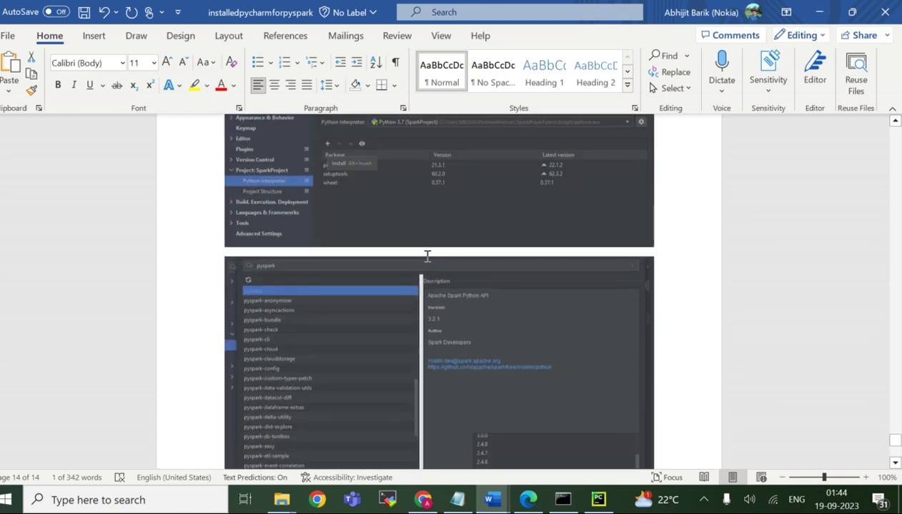
{"action": "scroll", "coordinate": [426, 258], "scroll_direction": "down", "scroll_amount": 5}
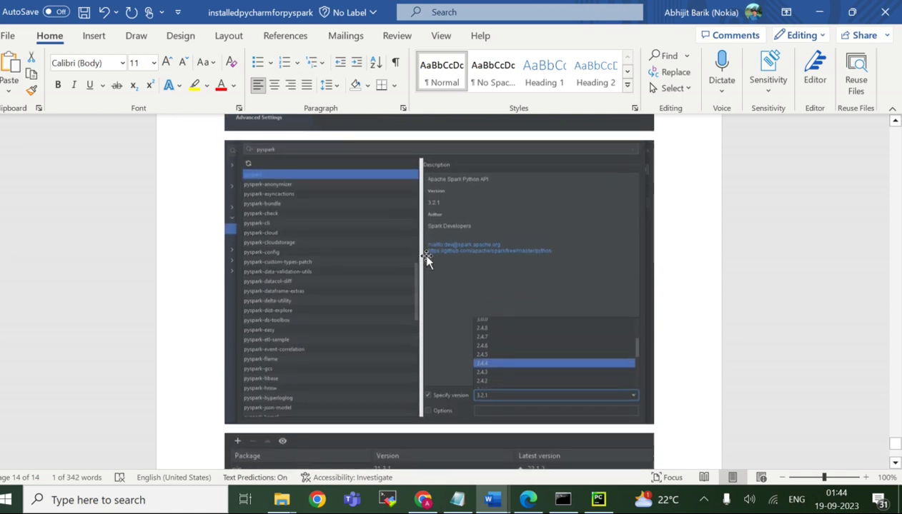
{"action": "scroll", "coordinate": [443, 275], "scroll_direction": "down", "scroll_amount": 1}
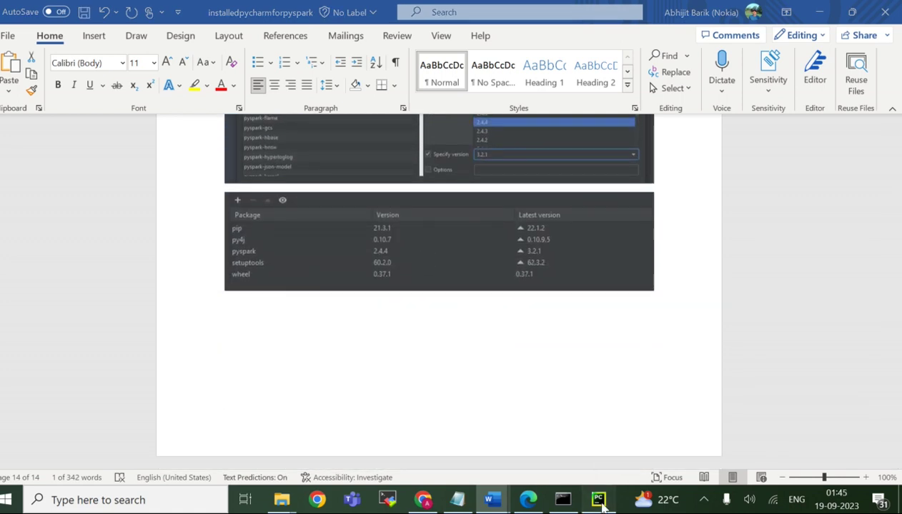
Step: Switch to PyCharm and close the available packages window and the settings window behind it
{"action": "left_click", "coordinate": [599, 500]}
{"action": "left_click", "coordinate": [243, 346]}
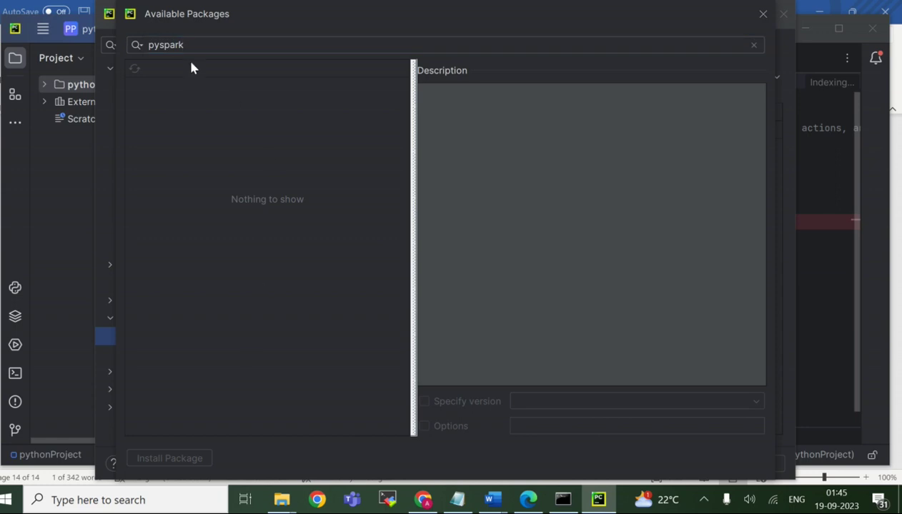
{"action": "left_click", "coordinate": [763, 21]}
{"action": "left_click", "coordinate": [639, 464]}
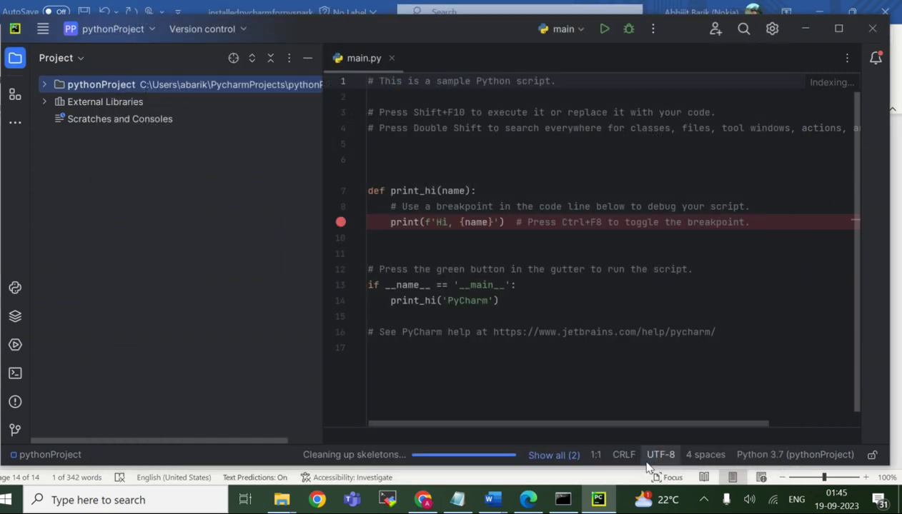
{"action": "right_click", "coordinate": [68, 84]}
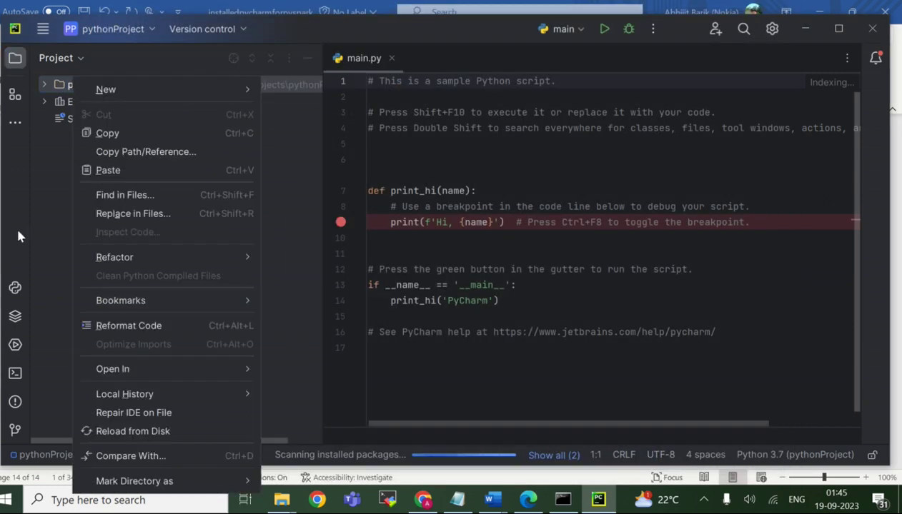
{"action": "left_click", "coordinate": [40, 223]}
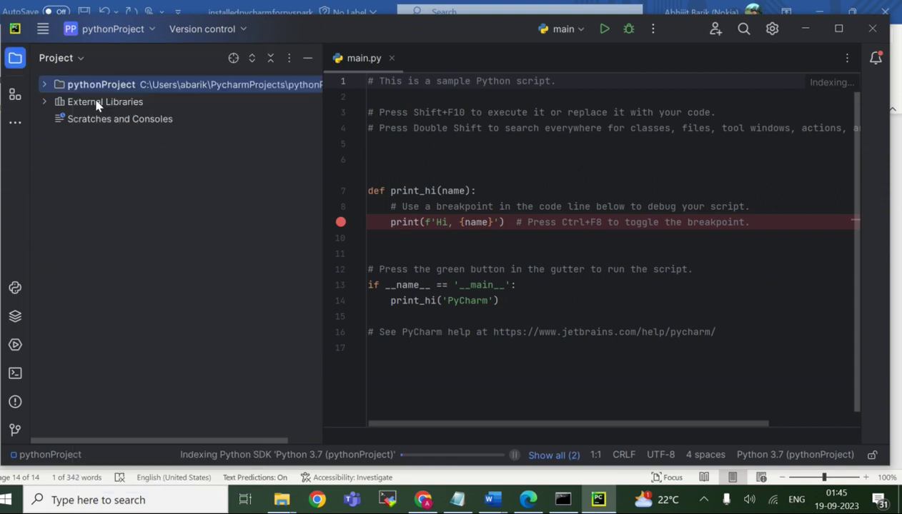
{"action": "right_click", "coordinate": [85, 86]}
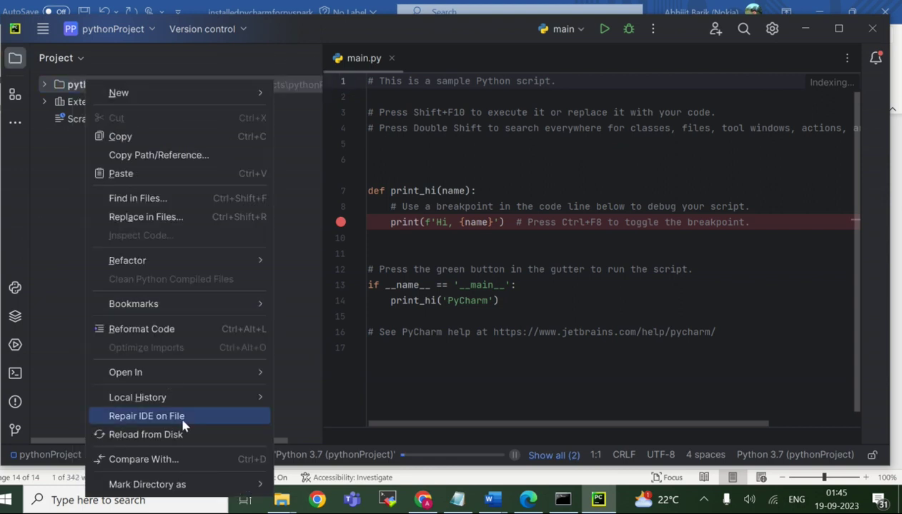
{"action": "left_click", "coordinate": [59, 60]}
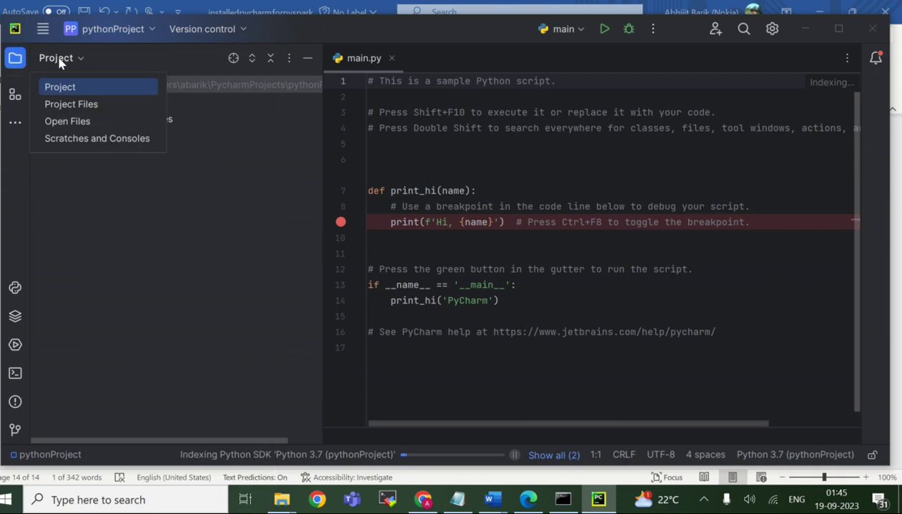
{"action": "right_click", "coordinate": [60, 63]}
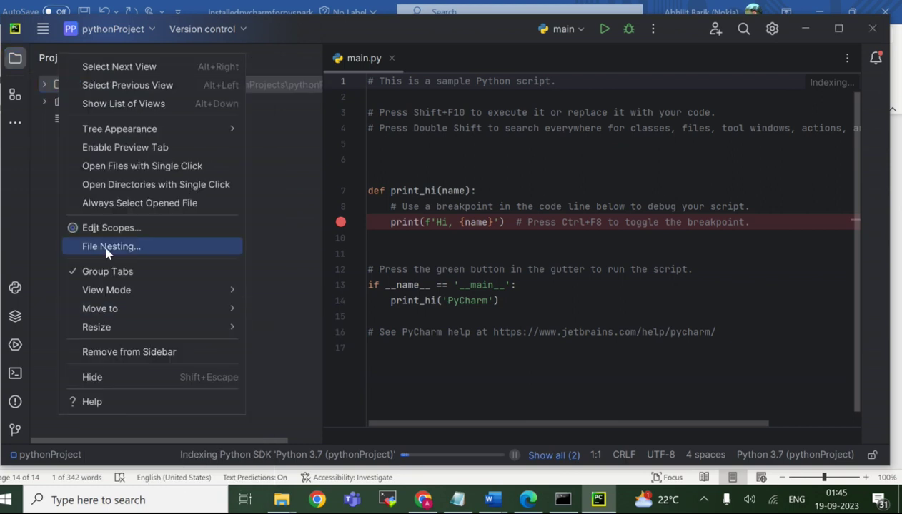
{"action": "left_click", "coordinate": [294, 222]}
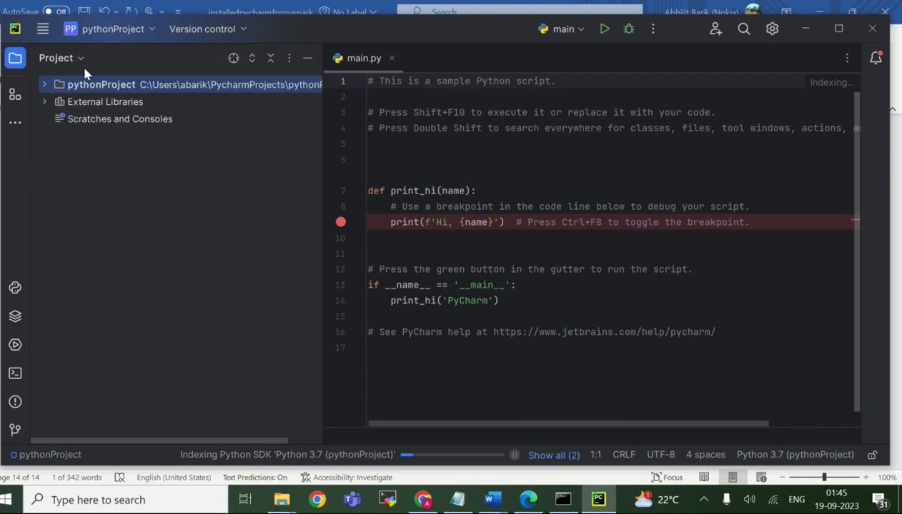
{"action": "left_click", "coordinate": [57, 62]}
{"action": "left_click", "coordinate": [57, 59]}
{"action": "right_click", "coordinate": [56, 59]}
{"action": "left_click", "coordinate": [317, 204]}
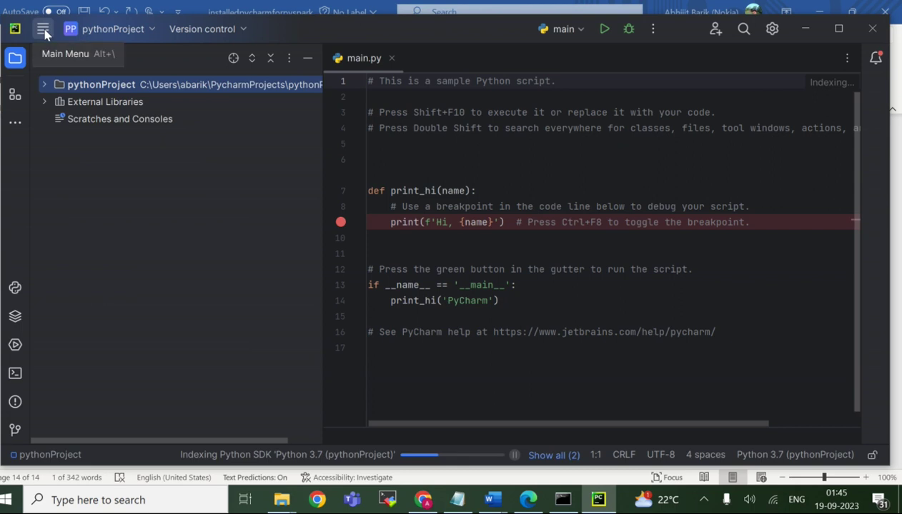
{"action": "right_click", "coordinate": [153, 87]}
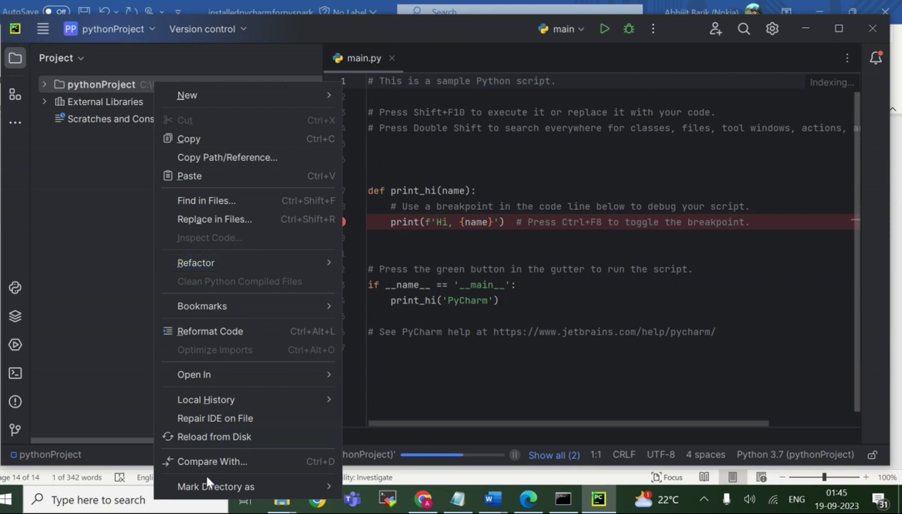
{"action": "left_click", "coordinate": [60, 155]}
{"action": "left_click", "coordinate": [41, 87]}
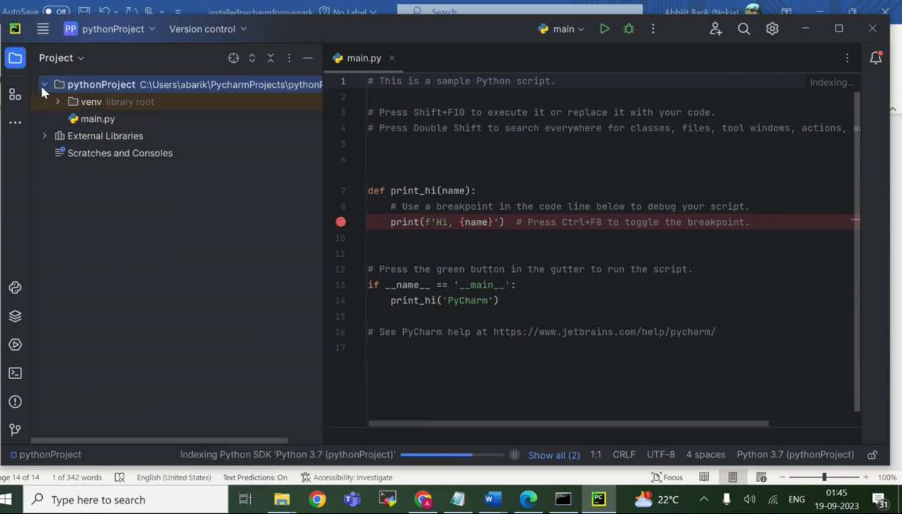
{"action": "left_click", "coordinate": [290, 59]}
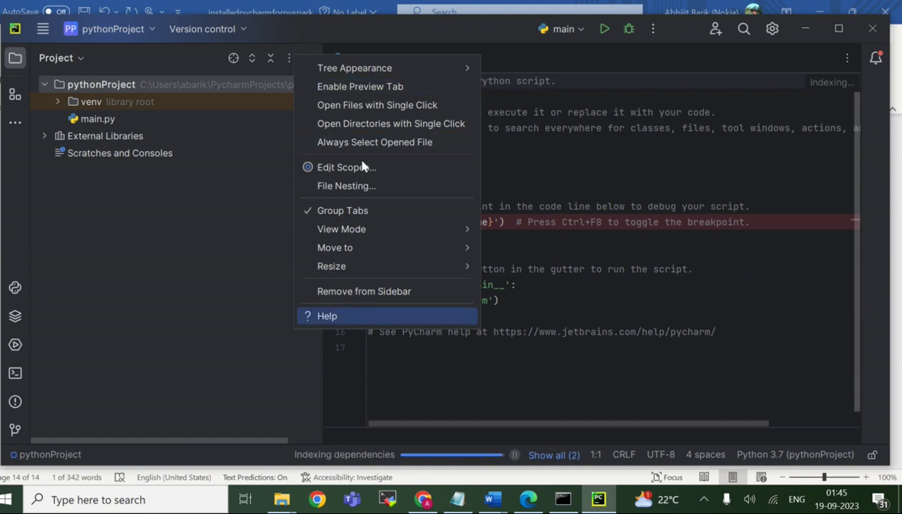
{"action": "left_click", "coordinate": [116, 33]}
{"action": "left_click", "coordinate": [116, 33]}
{"action": "right_click", "coordinate": [117, 33]}
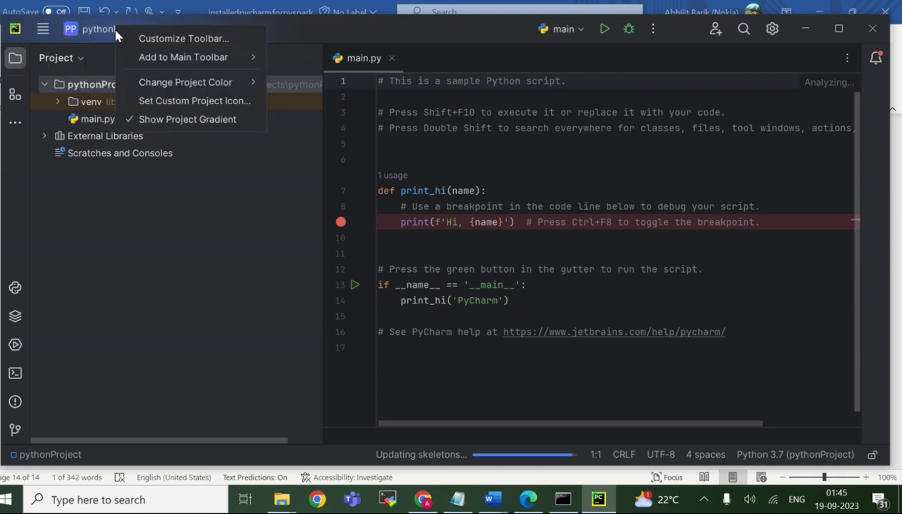
{"action": "left_click", "coordinate": [93, 36]}
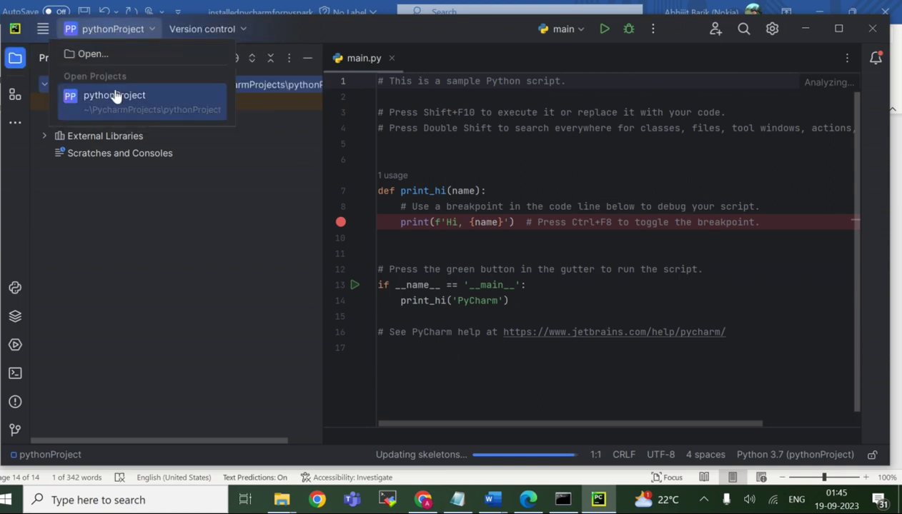
{"action": "left_click", "coordinate": [125, 204]}
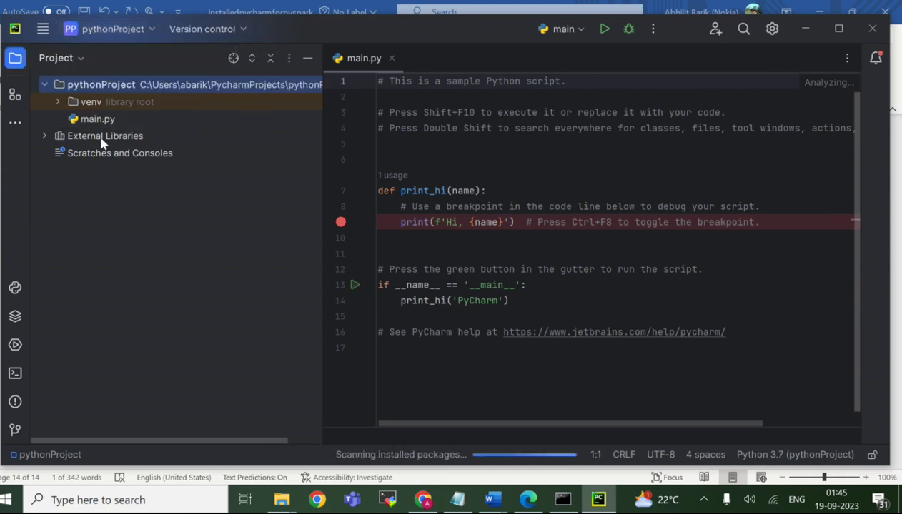
{"action": "left_click", "coordinate": [44, 84]}
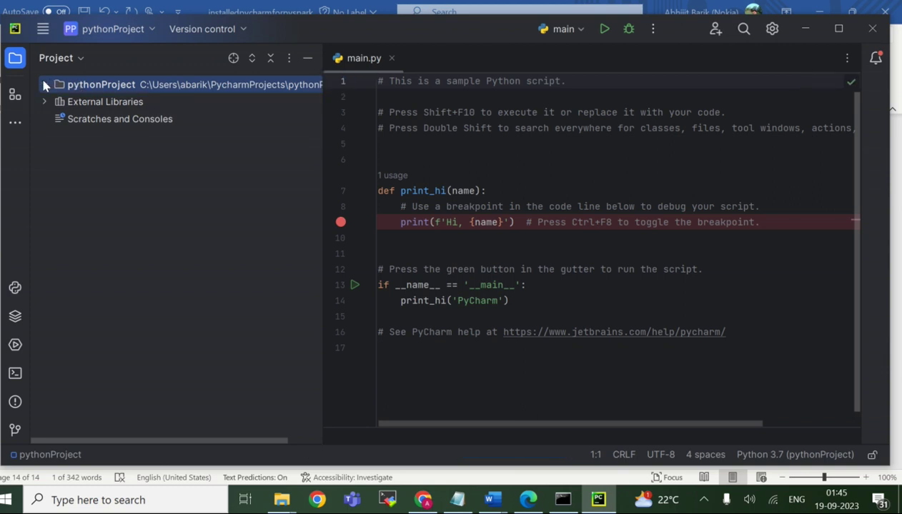
{"action": "right_click", "coordinate": [41, 77]}
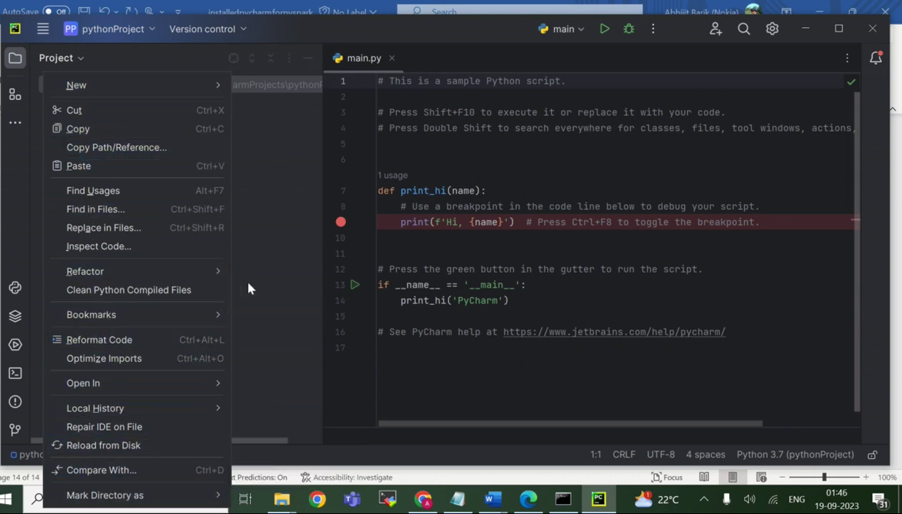
{"action": "left_click", "coordinate": [285, 279]}
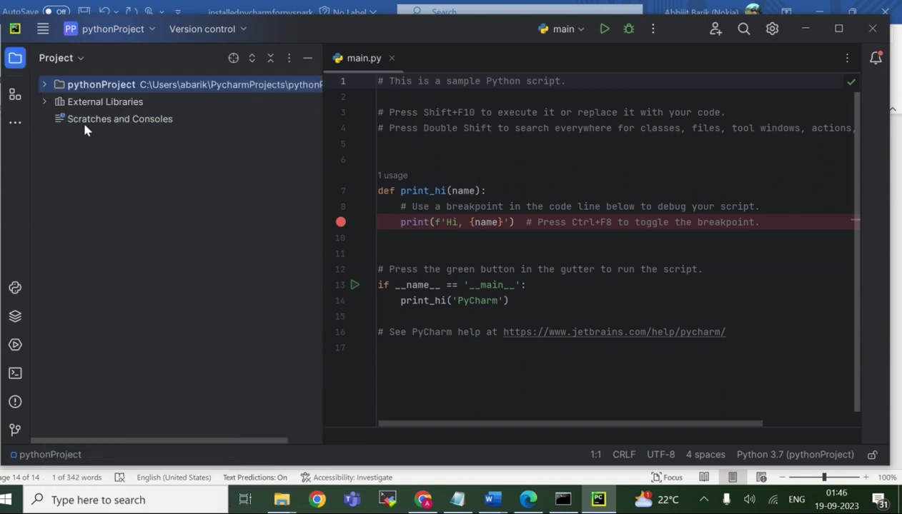
{"action": "right_click", "coordinate": [17, 62]}
{"action": "key", "text": "Escape"}
{"action": "right_click", "coordinate": [182, 91]}
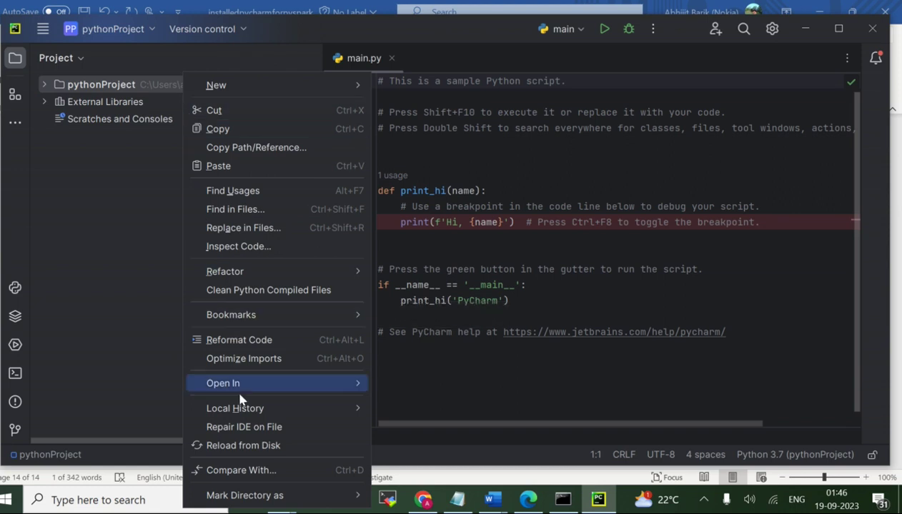
{"action": "mouse_move", "coordinate": [255, 488]}
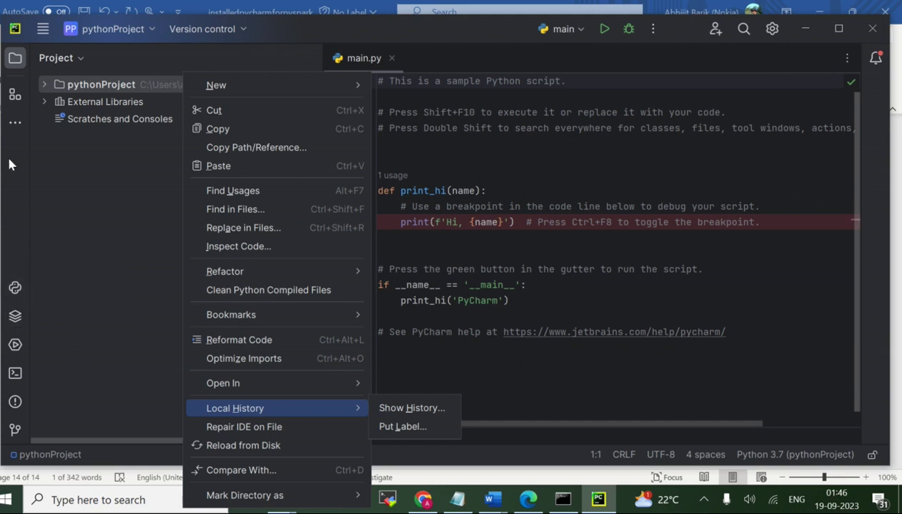
{"action": "right_click", "coordinate": [9, 105]}
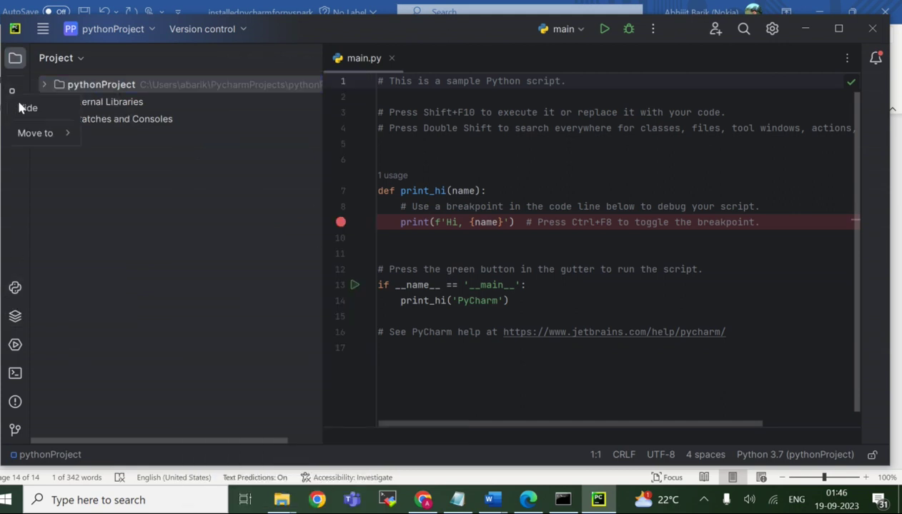
{"action": "left_click", "coordinate": [61, 272]}
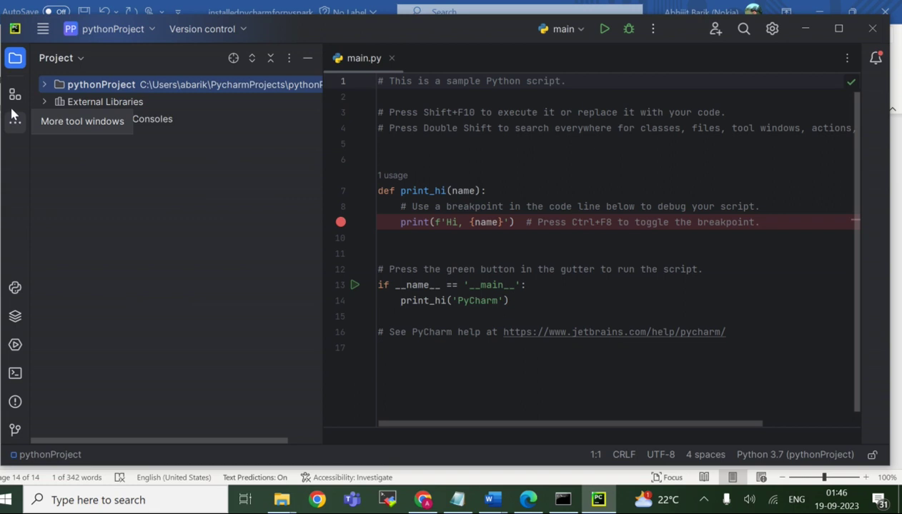
{"action": "left_click", "coordinate": [14, 130]}
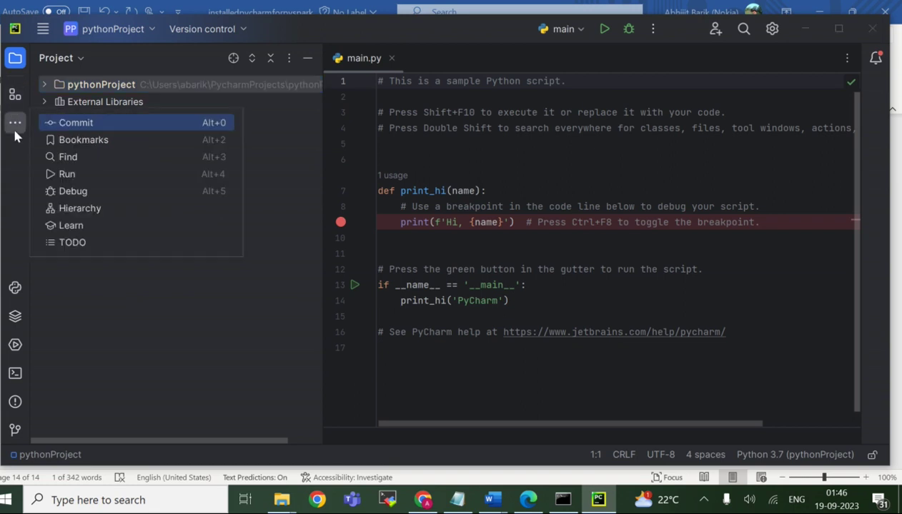
{"action": "left_click", "coordinate": [284, 175]}
{"action": "right_click", "coordinate": [101, 32]}
{"action": "right_click", "coordinate": [100, 32]}
{"action": "right_click", "coordinate": [101, 32]}
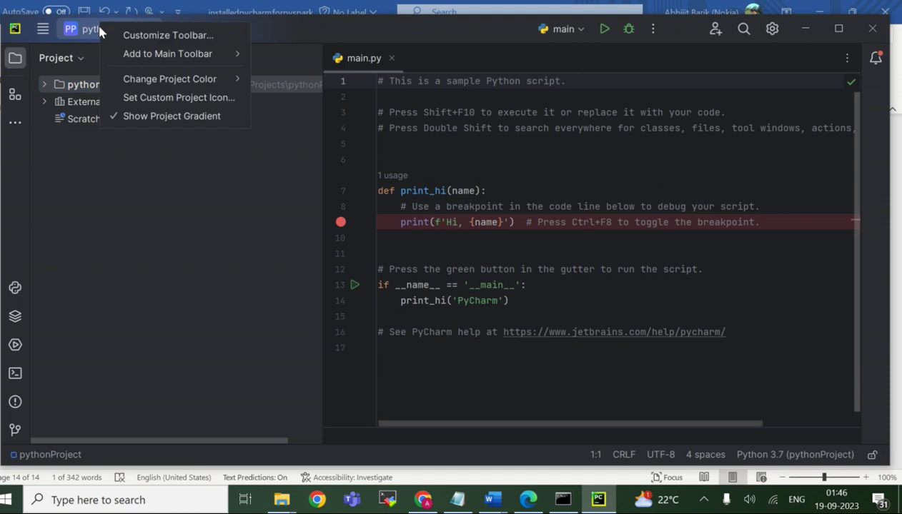
{"action": "left_click", "coordinate": [78, 84]}
{"action": "right_click", "coordinate": [78, 81]}
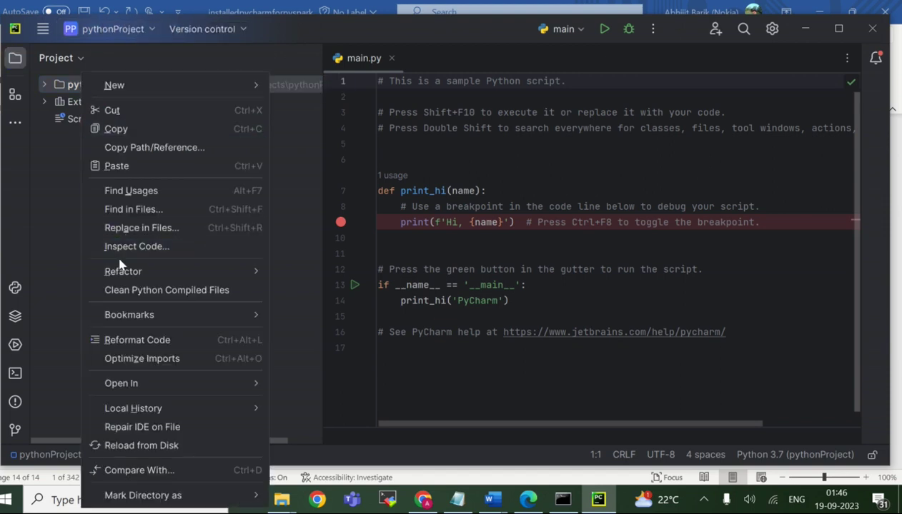
{"action": "left_click", "coordinate": [58, 62]}
{"action": "right_click", "coordinate": [60, 67]}
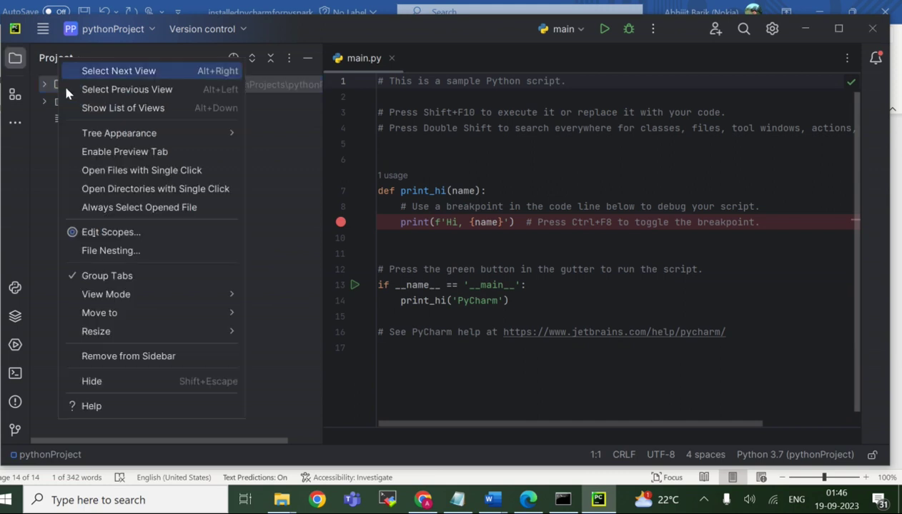
{"action": "left_click", "coordinate": [278, 272]}
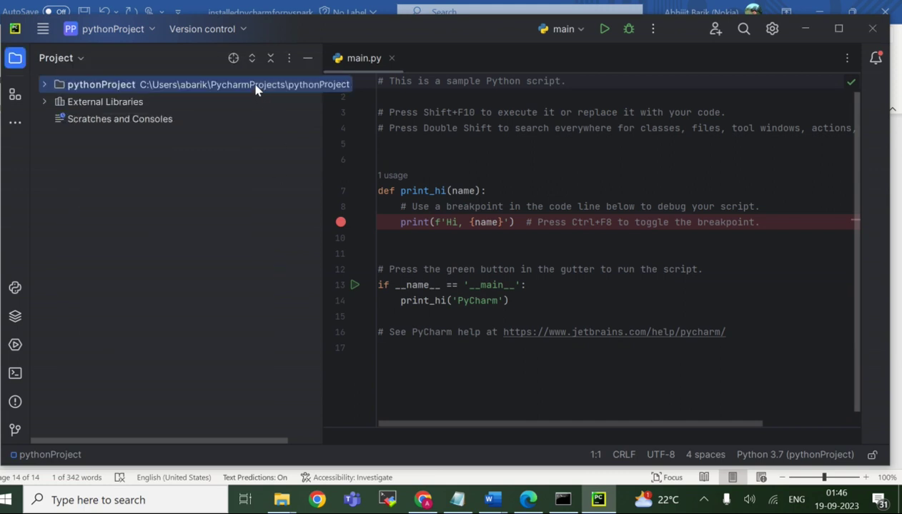
Step: Expand the External Libraries node in the project tree and check the Project view's options
{"action": "left_click", "coordinate": [45, 101]}
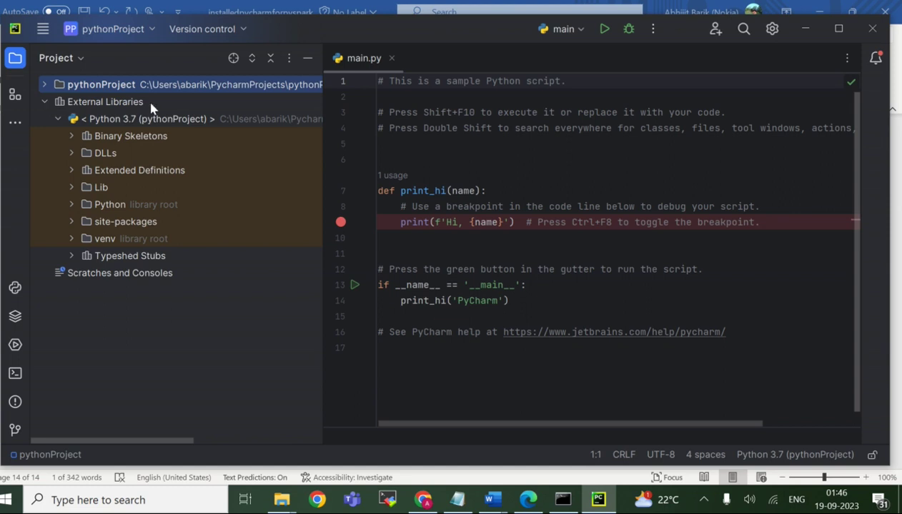
{"action": "left_click", "coordinate": [289, 58]}
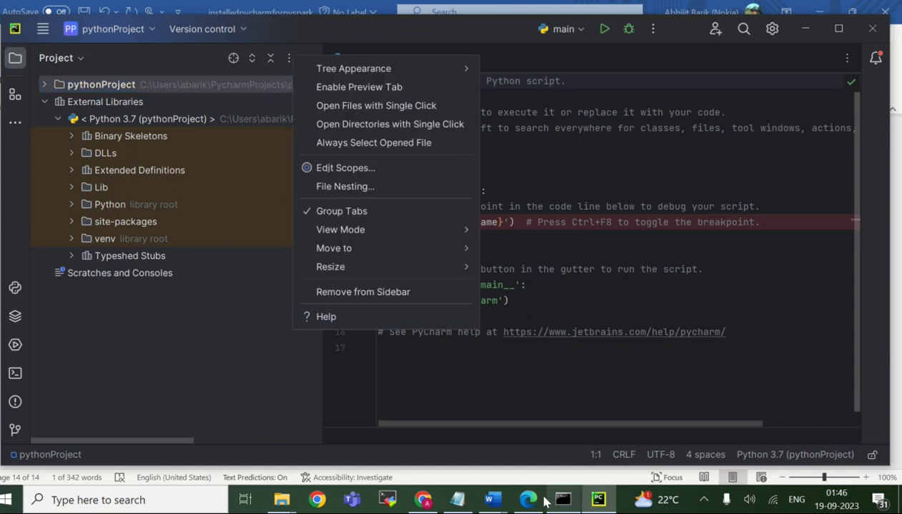
Step: Switch to the Word guide and reread the sections on creating a project and Python file and installing pyspark
{"action": "mouse_move", "coordinate": [493, 504]}
{"action": "left_click", "coordinate": [369, 432]}
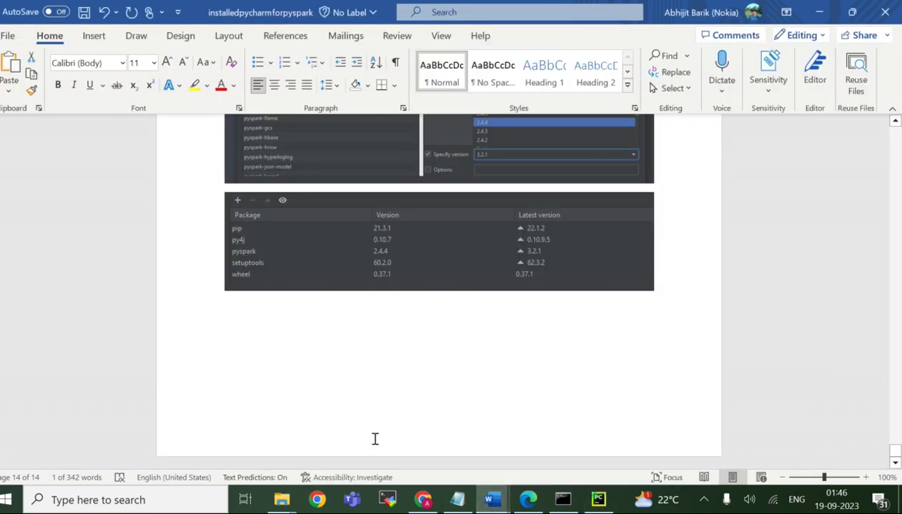
{"action": "scroll", "coordinate": [444, 404], "scroll_direction": "up", "scroll_amount": 10}
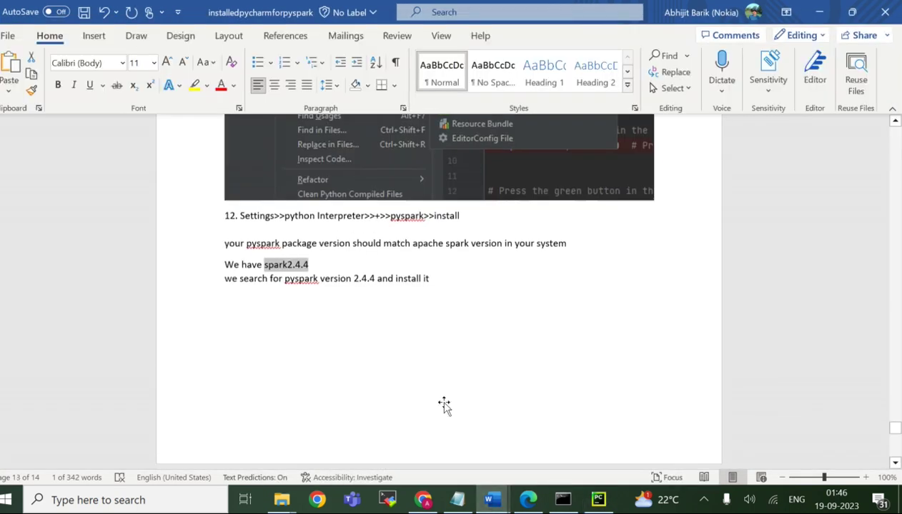
{"action": "scroll", "coordinate": [444, 405], "scroll_direction": "up", "scroll_amount": 5}
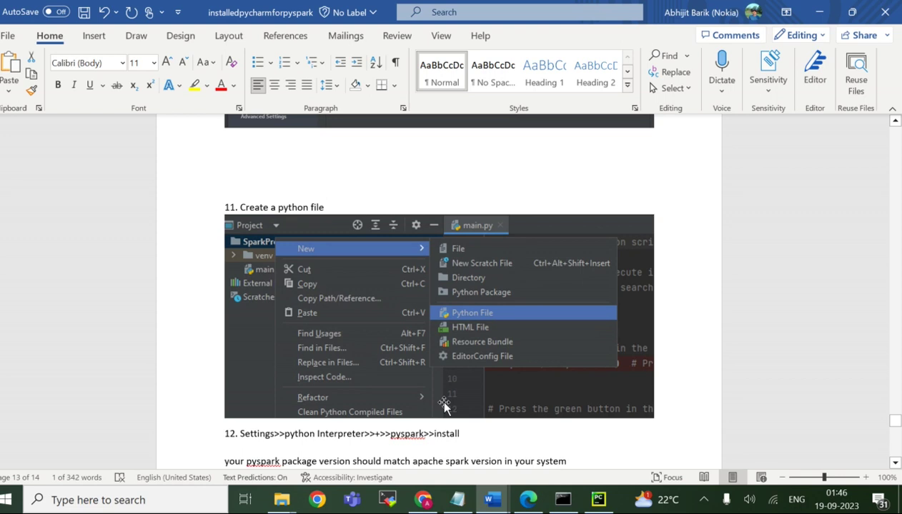
{"action": "scroll", "coordinate": [444, 405], "scroll_direction": "down", "scroll_amount": 13}
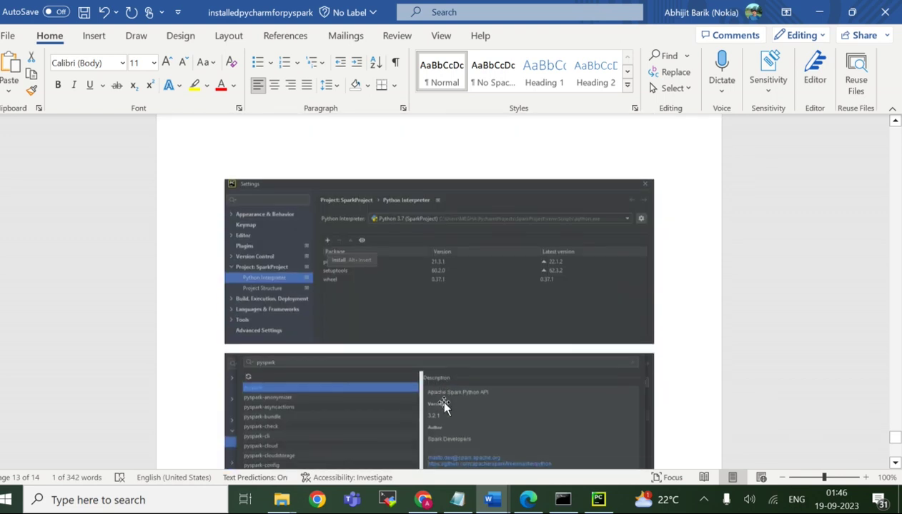
{"action": "scroll", "coordinate": [444, 406], "scroll_direction": "up", "scroll_amount": 18}
{"action": "scroll", "coordinate": [444, 405], "scroll_direction": "up", "scroll_amount": 8}
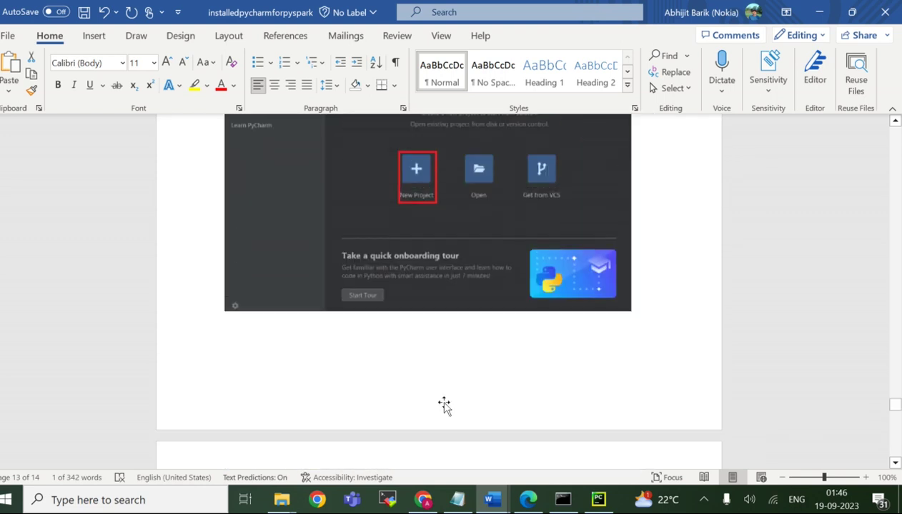
{"action": "scroll", "coordinate": [444, 405], "scroll_direction": "down", "scroll_amount": 15}
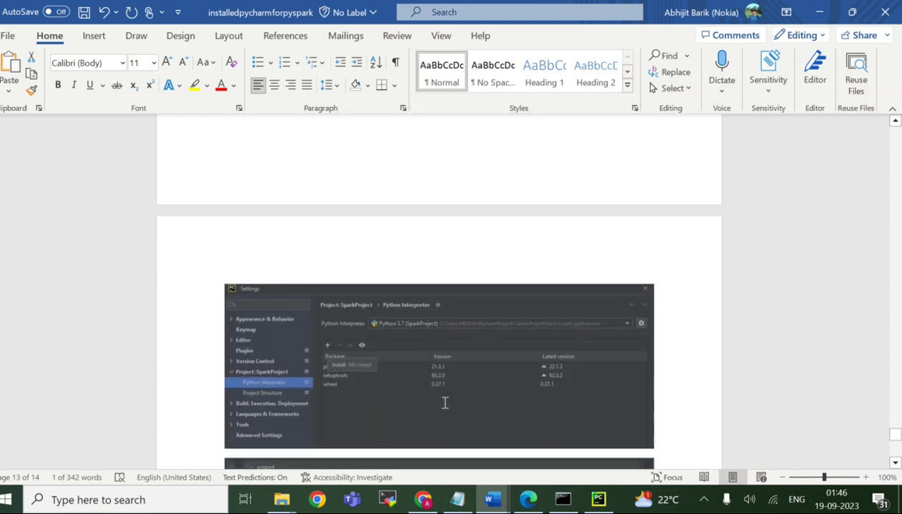
Step: Switch back to PyCharm and look through the commands offered for pythonProject and its Python 3.7 interpreter entry
{"action": "left_click", "coordinate": [598, 500]}
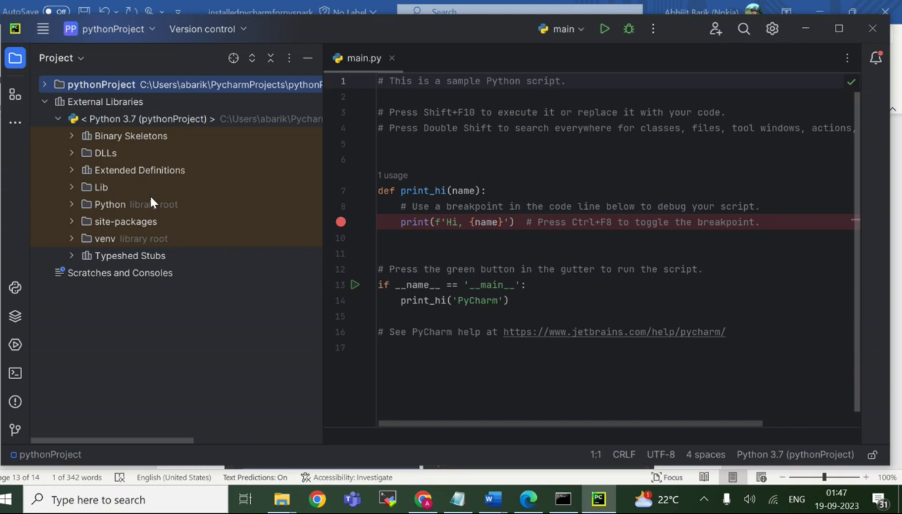
{"action": "right_click", "coordinate": [105, 84]}
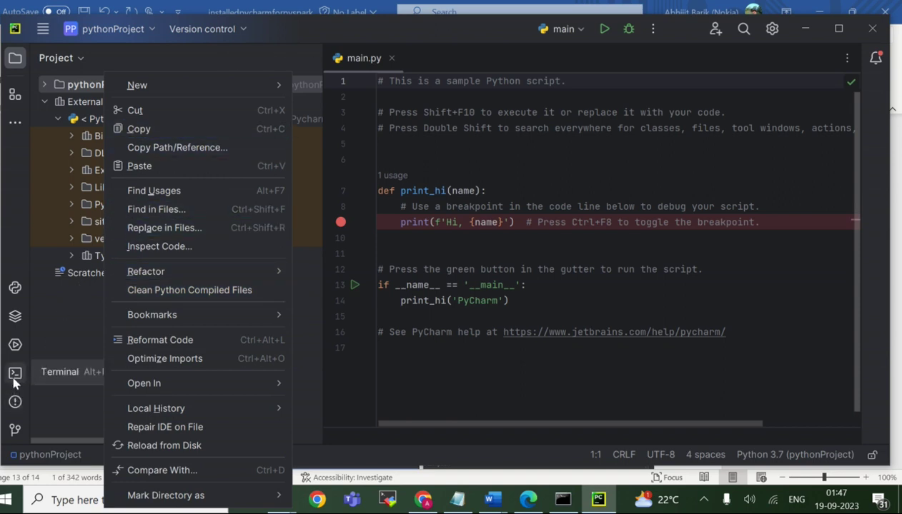
{"action": "left_click", "coordinate": [15, 123]}
{"action": "left_click", "coordinate": [15, 123]}
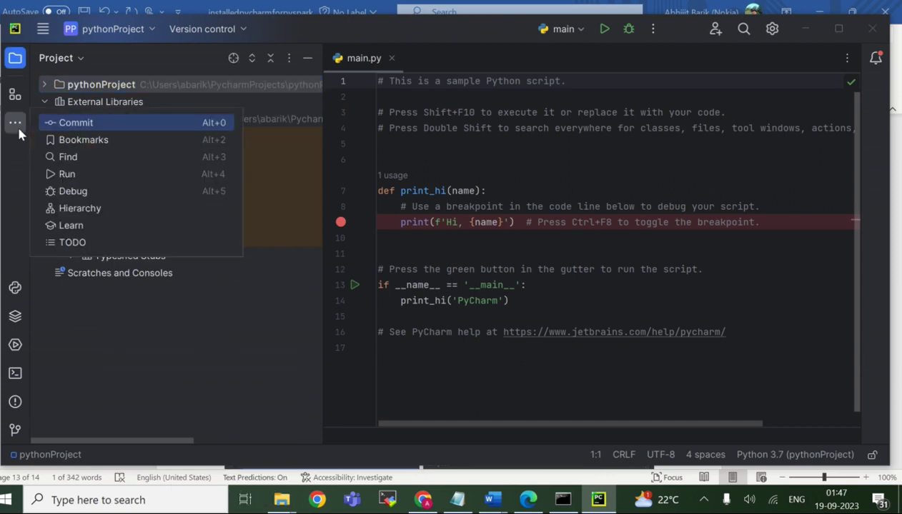
{"action": "left_click", "coordinate": [83, 326]}
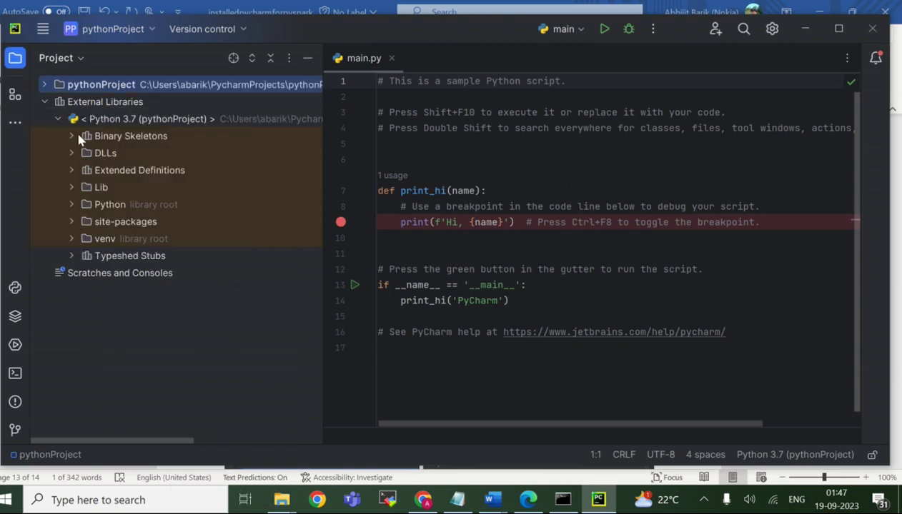
{"action": "left_click", "coordinate": [100, 102]}
{"action": "left_click", "coordinate": [103, 120]}
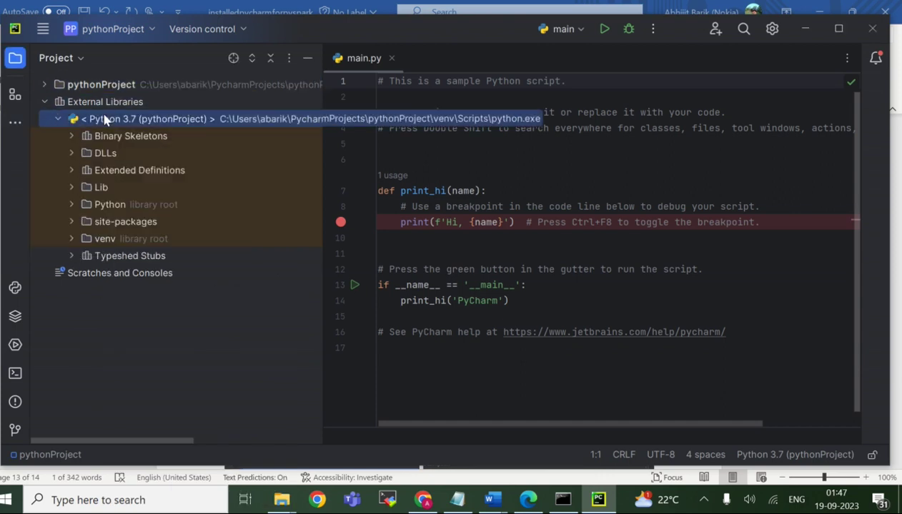
{"action": "right_click", "coordinate": [103, 119]}
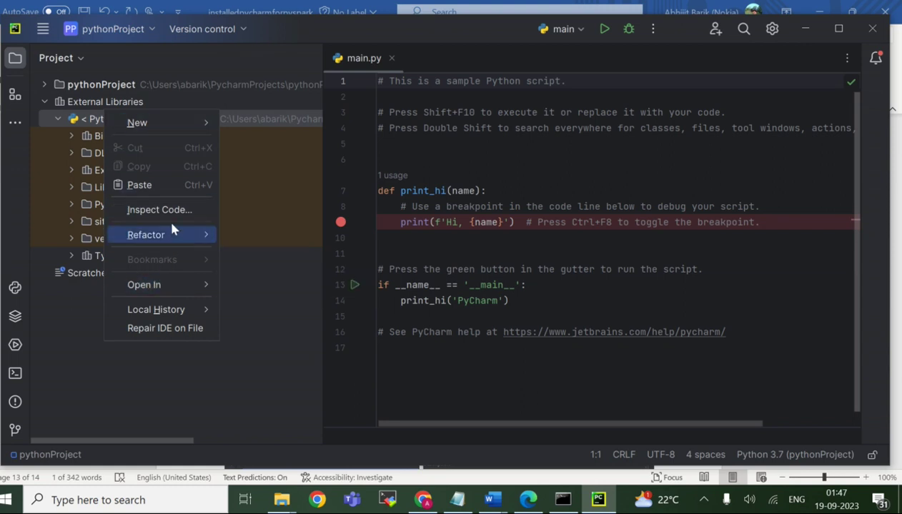
{"action": "left_click", "coordinate": [251, 126]}
{"action": "double_click", "coordinate": [252, 126]}
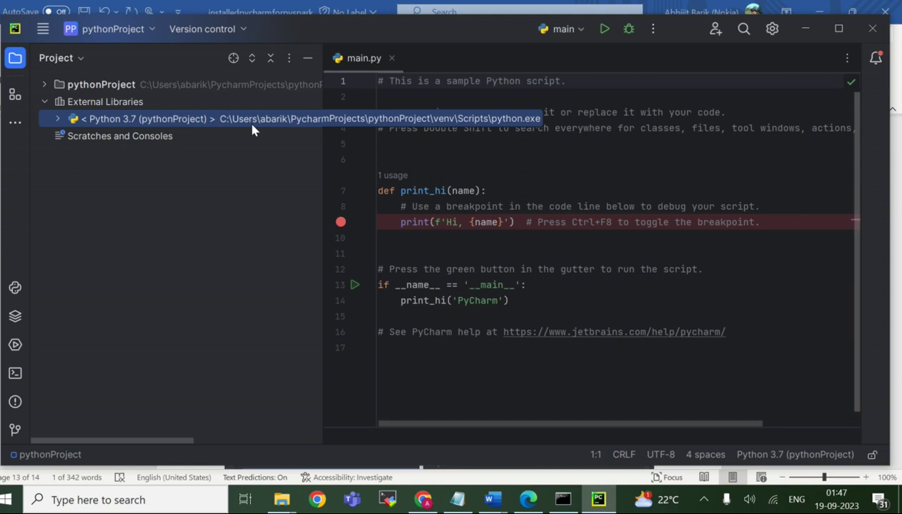
{"action": "right_click", "coordinate": [251, 125]}
{"action": "left_click", "coordinate": [123, 156]}
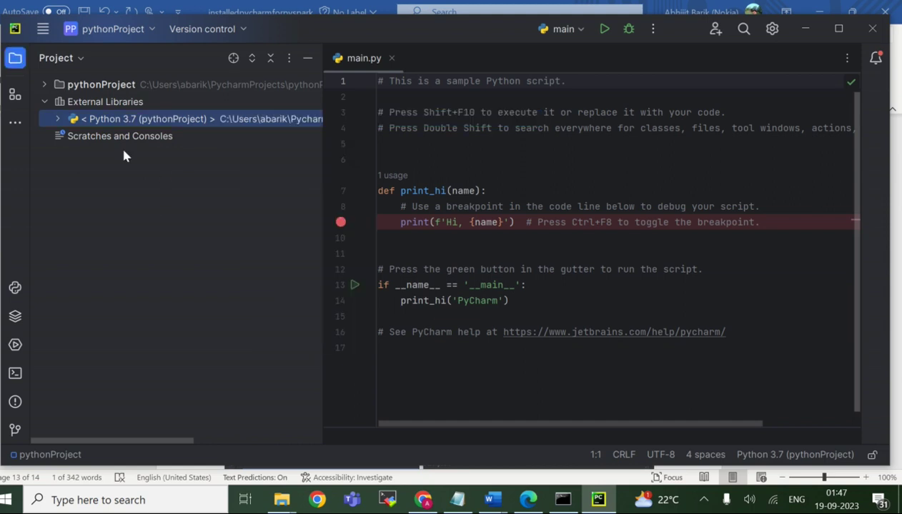
Step: Expand the pythonProject folder and look through the commands available for it and for the Project view
{"action": "left_click", "coordinate": [89, 90]}
{"action": "left_click", "coordinate": [48, 87]}
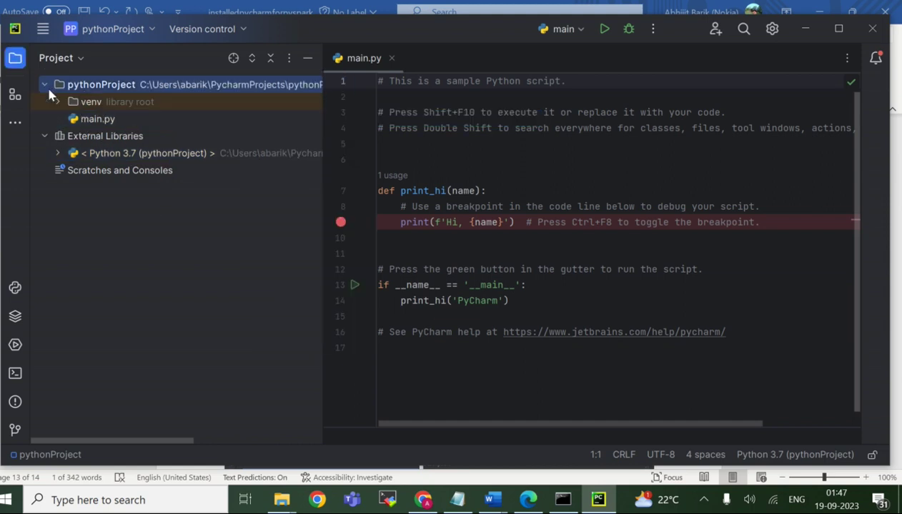
{"action": "right_click", "coordinate": [90, 85]}
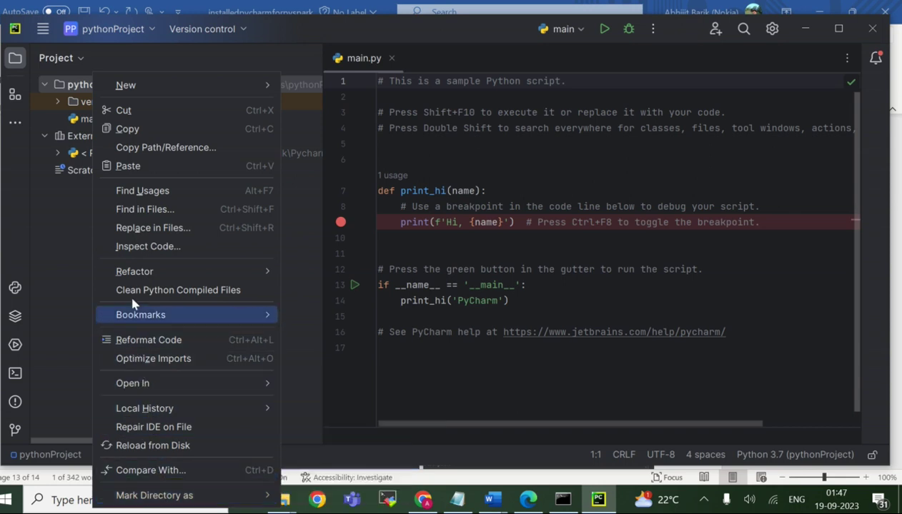
{"action": "left_click", "coordinate": [74, 55]}
{"action": "left_click", "coordinate": [75, 53]}
{"action": "right_click", "coordinate": [75, 53]}
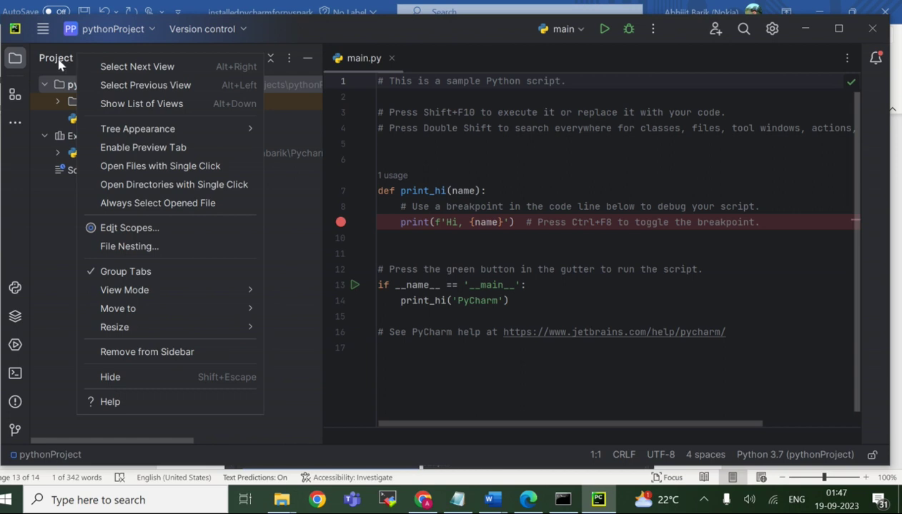
{"action": "left_click", "coordinate": [59, 62]}
{"action": "left_click", "coordinate": [58, 62]}
{"action": "right_click", "coordinate": [59, 62]}
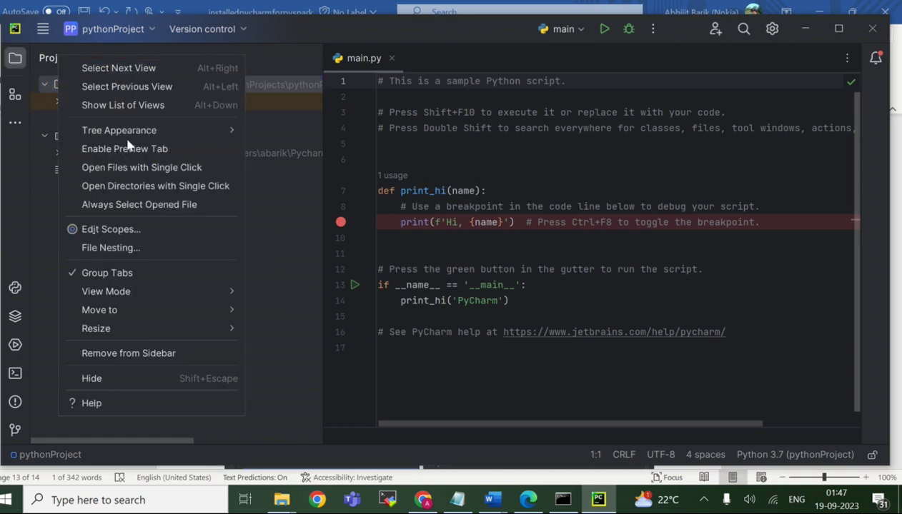
{"action": "left_click", "coordinate": [311, 350]}
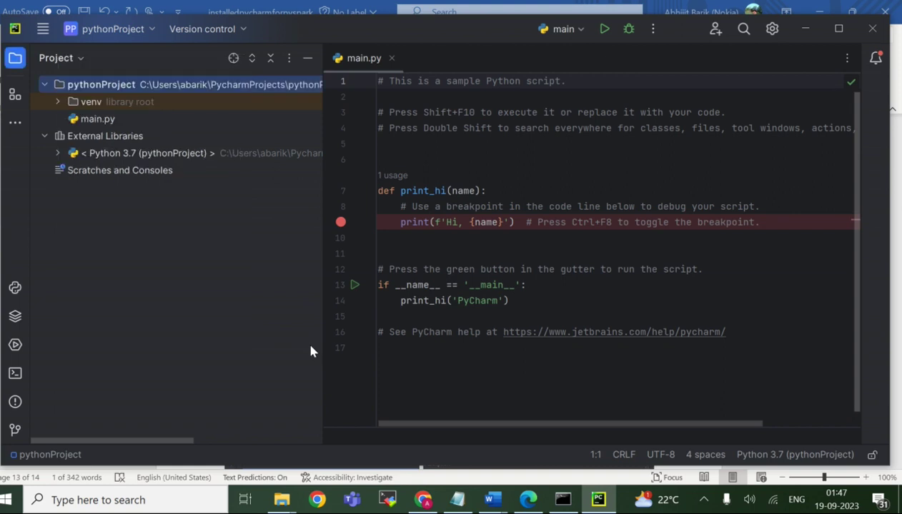
{"action": "right_click", "coordinate": [174, 85]}
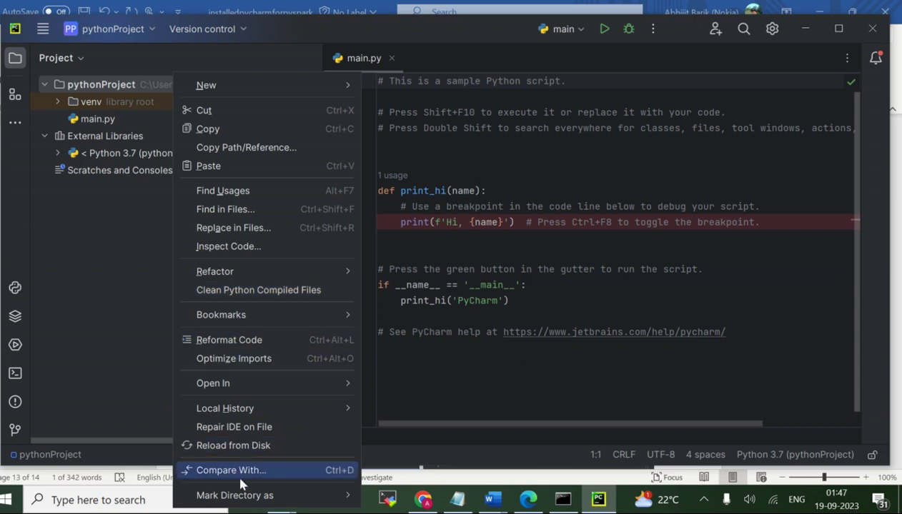
Step: Maximize the PyCharm window and look through its File commands for the project settings
{"action": "right_click", "coordinate": [94, 28]}
{"action": "double_click", "coordinate": [7, 35]}
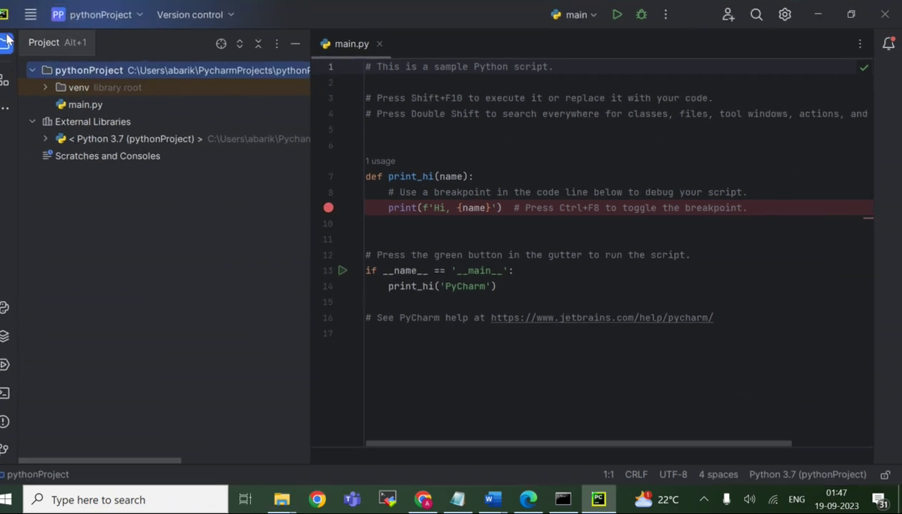
{"action": "left_click", "coordinate": [3, 20]}
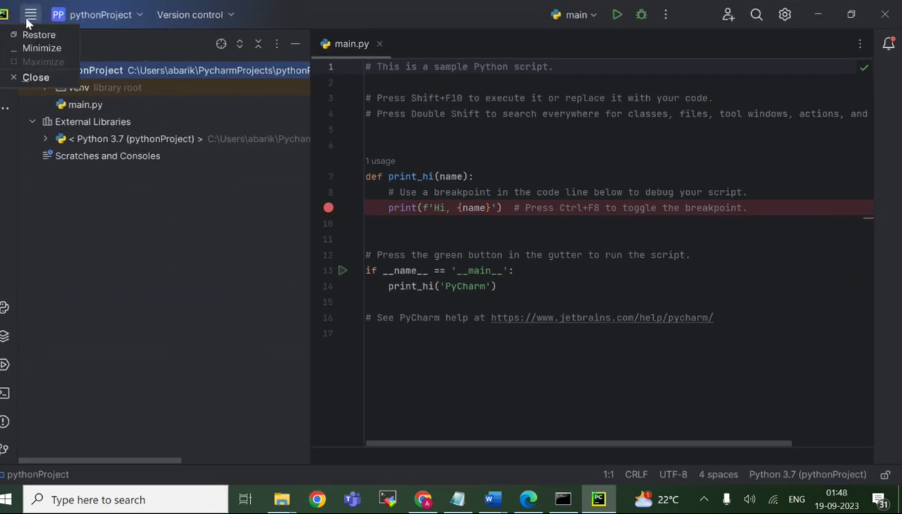
{"action": "left_click", "coordinate": [28, 18]}
{"action": "left_click", "coordinate": [34, 17]}
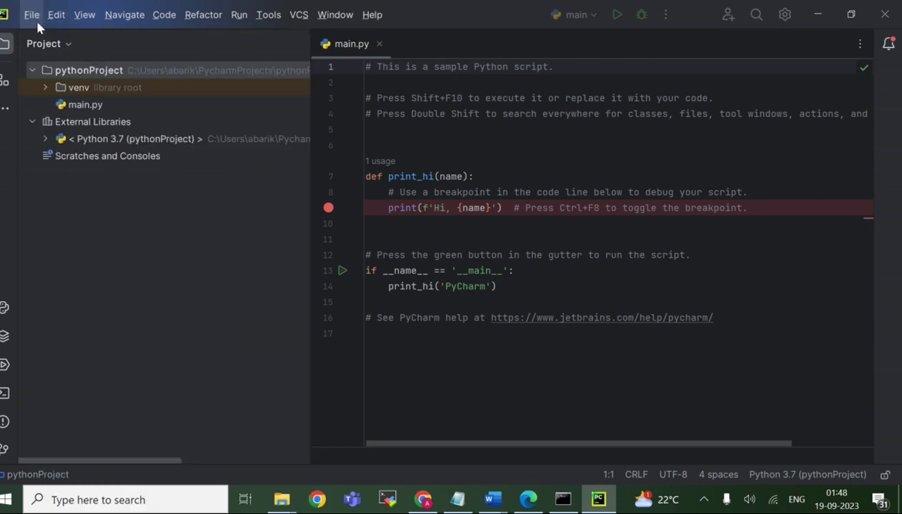
{"action": "left_click", "coordinate": [31, 15]}
{"action": "left_click", "coordinate": [35, 17]}
{"action": "left_click", "coordinate": [37, 19]}
{"action": "left_click", "coordinate": [35, 17]}
{"action": "left_click", "coordinate": [34, 17]}
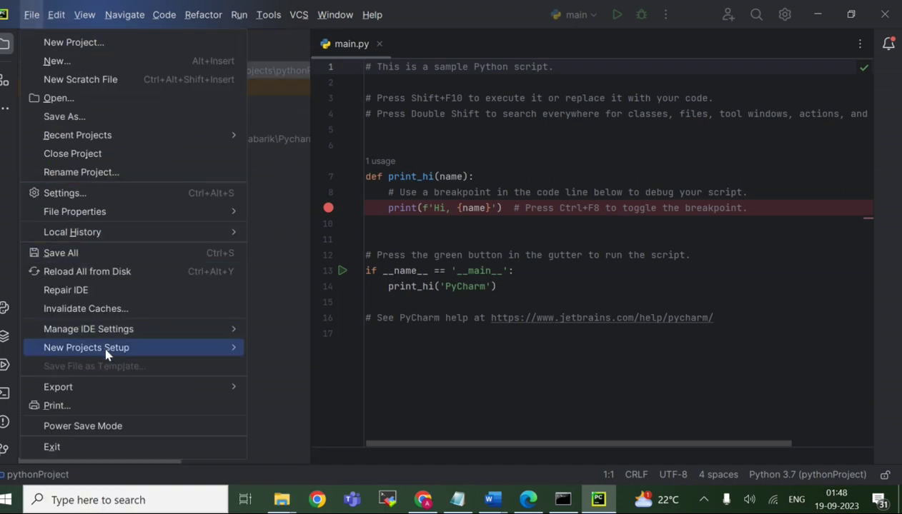
{"action": "left_click", "coordinate": [298, 321]}
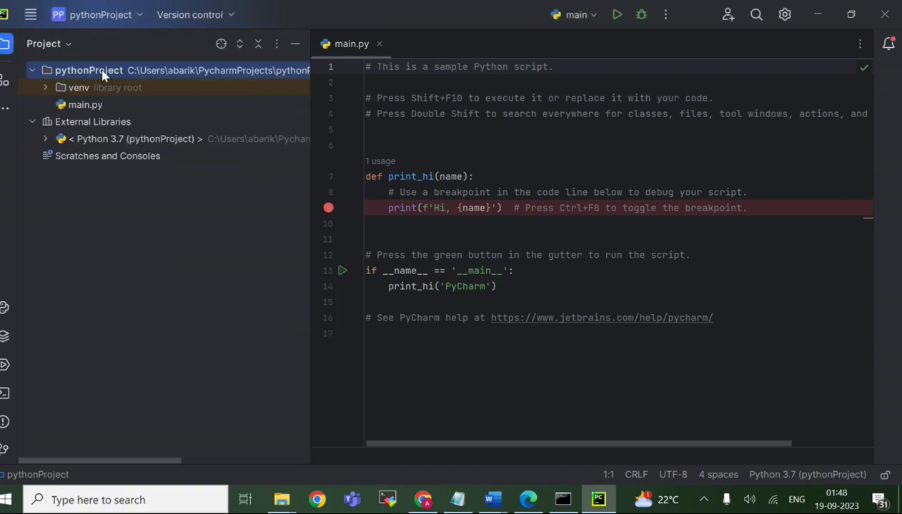
Step: From the project's Python Interpreter settings, search the available packages for pyspark and try to reload the package list
{"action": "left_click", "coordinate": [30, 16]}
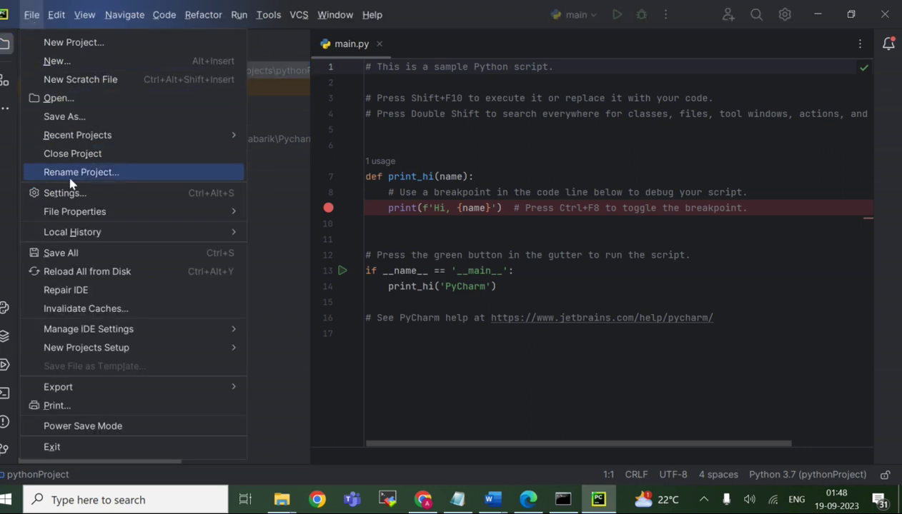
{"action": "left_click", "coordinate": [72, 196]}
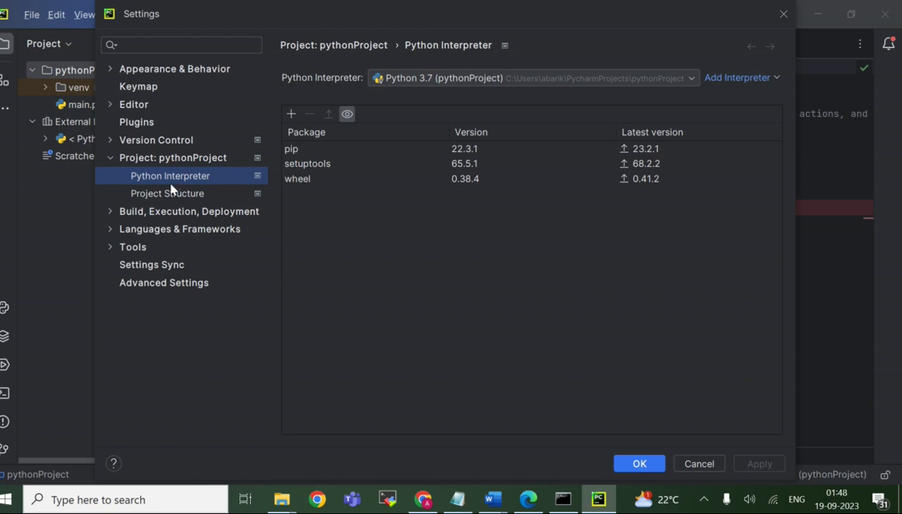
{"action": "left_click", "coordinate": [286, 112]}
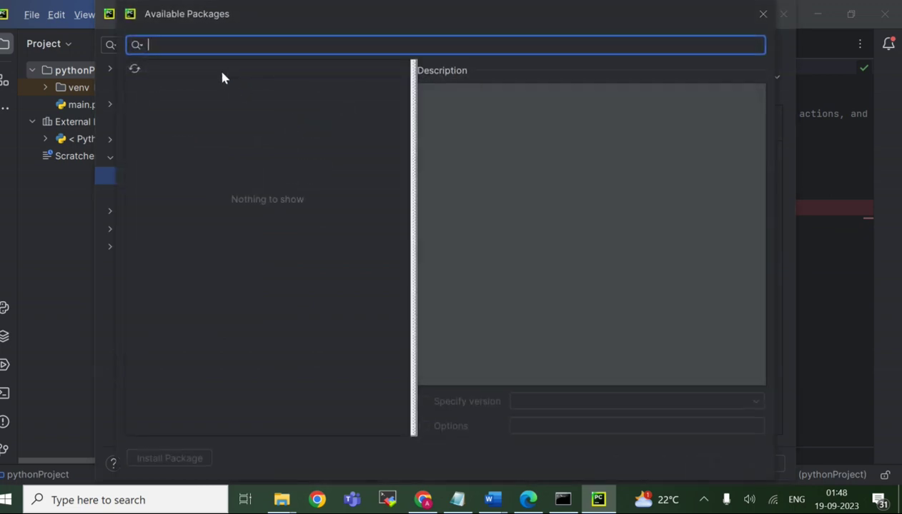
{"action": "type", "text": "pyspark"}
{"action": "left_click", "coordinate": [135, 70]}
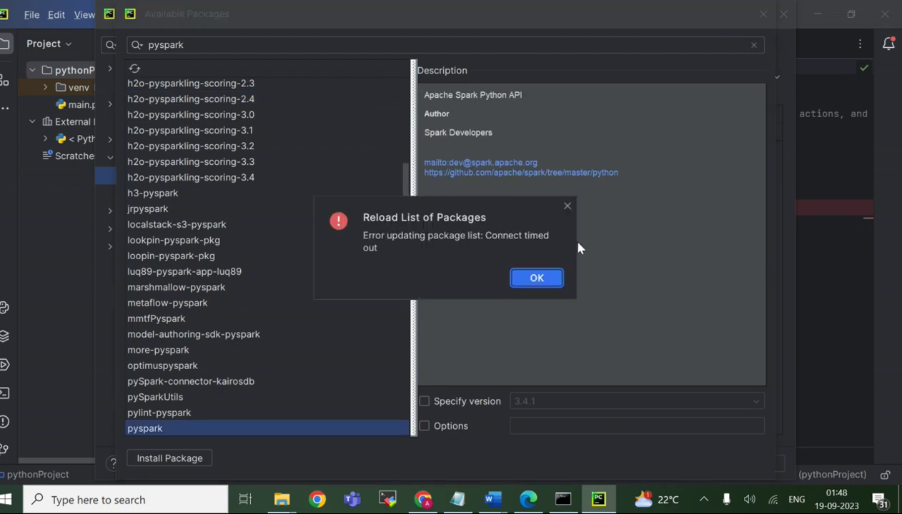
{"action": "left_click", "coordinate": [539, 280]}
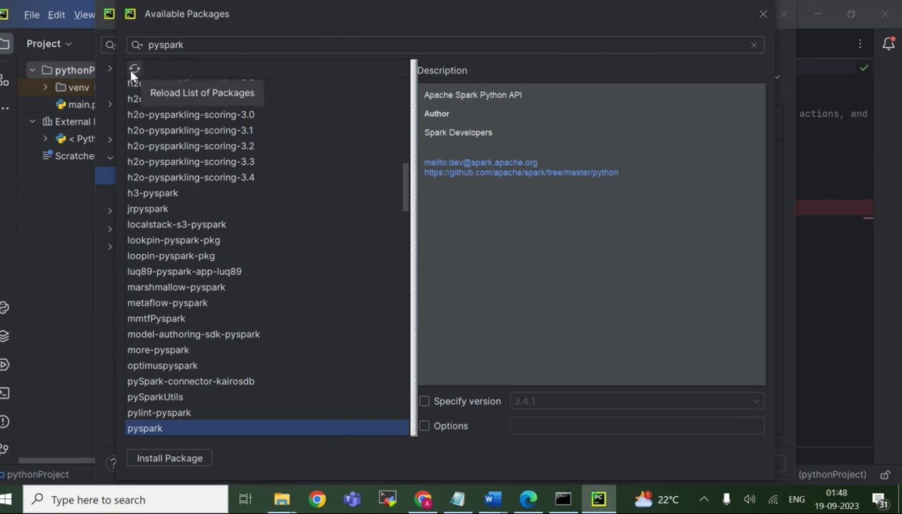
Step: Try to install the pyspark package with version 2.4.4 specified for the project's interpreter
{"action": "scroll", "coordinate": [328, 321], "scroll_direction": "down", "scroll_amount": 3}
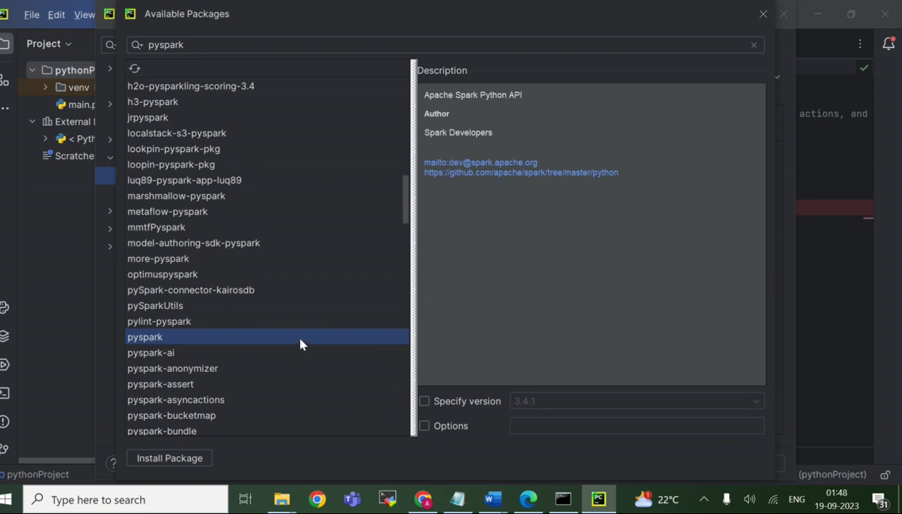
{"action": "left_click", "coordinate": [424, 403]}
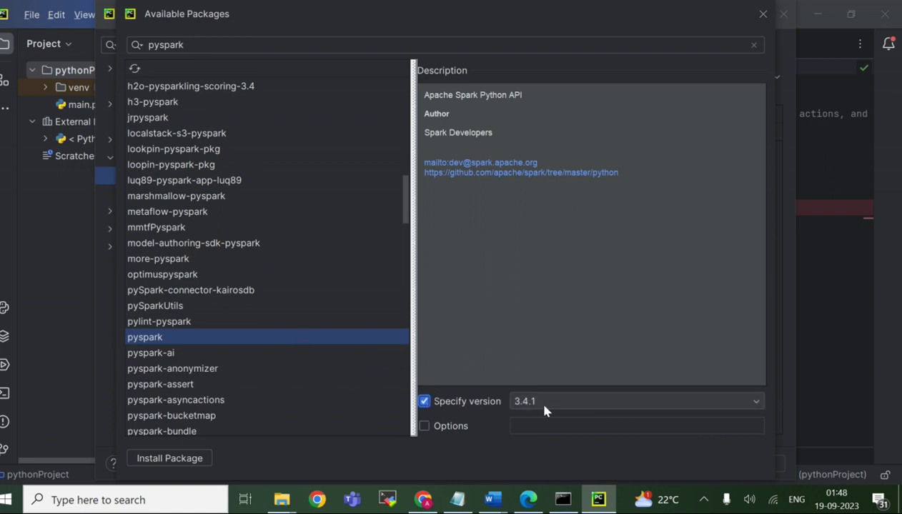
{"action": "left_click", "coordinate": [605, 408]}
{"action": "scroll", "coordinate": [558, 355], "scroll_direction": "down", "scroll_amount": 3}
{"action": "scroll", "coordinate": [558, 355], "scroll_direction": "up", "scroll_amount": 3}
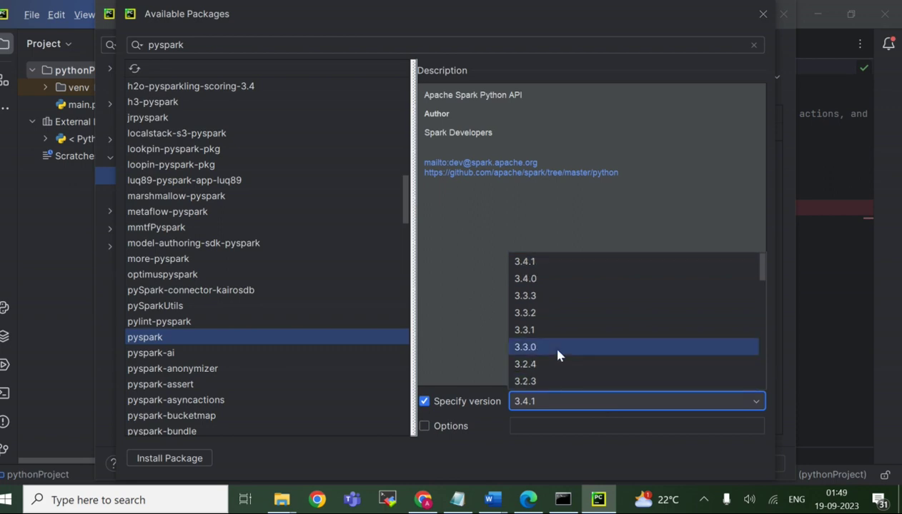
{"action": "scroll", "coordinate": [558, 355], "scroll_direction": "down", "scroll_amount": 7}
{"action": "scroll", "coordinate": [558, 355], "scroll_direction": "down", "scroll_amount": 1}
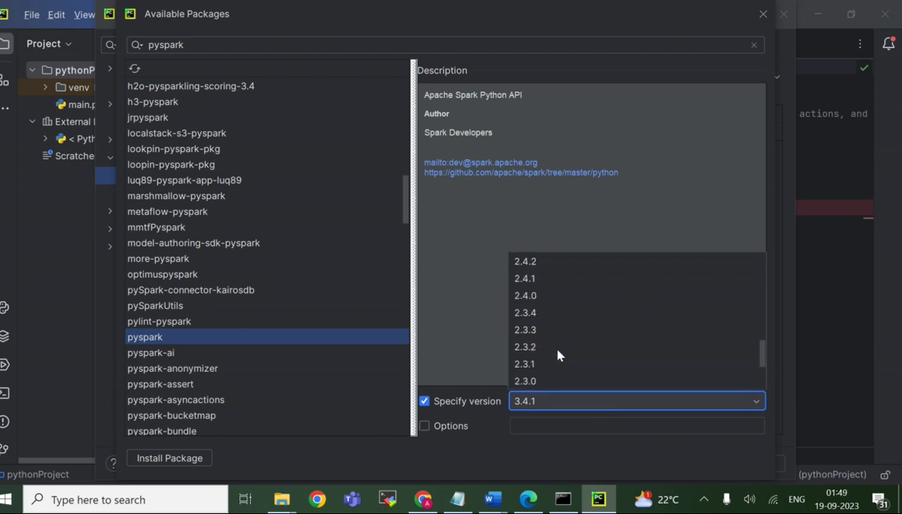
{"action": "scroll", "coordinate": [558, 355], "scroll_direction": "down", "scroll_amount": 1}
{"action": "scroll", "coordinate": [558, 355], "scroll_direction": "up", "scroll_amount": 1}
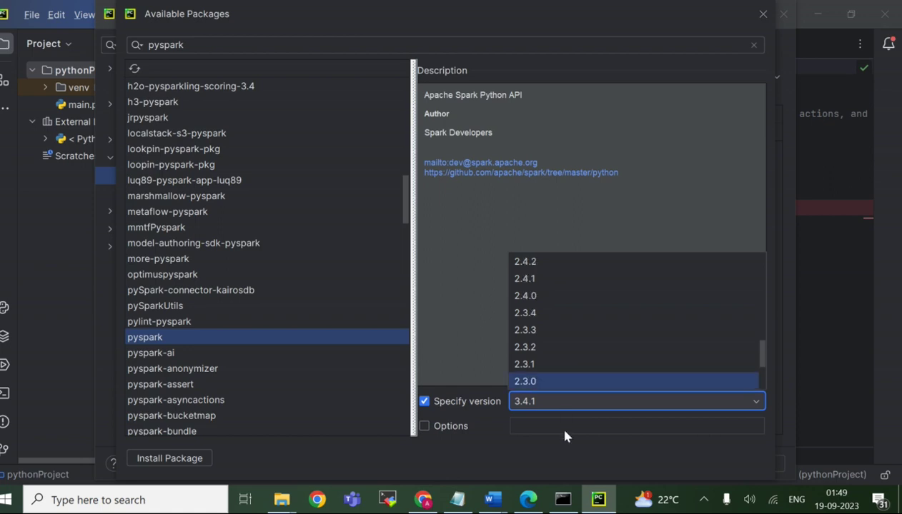
{"action": "scroll", "coordinate": [535, 338], "scroll_direction": "up", "scroll_amount": 2}
{"action": "left_click", "coordinate": [530, 332]}
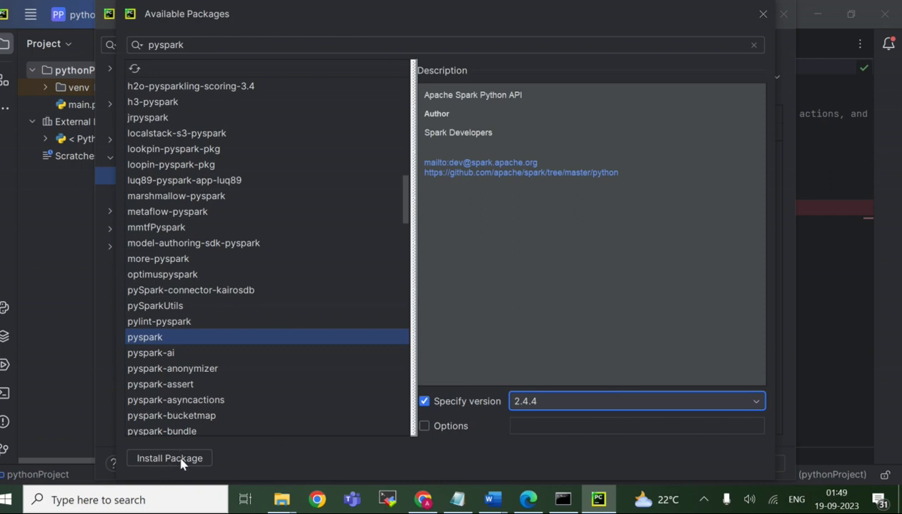
{"action": "left_click", "coordinate": [183, 464]}
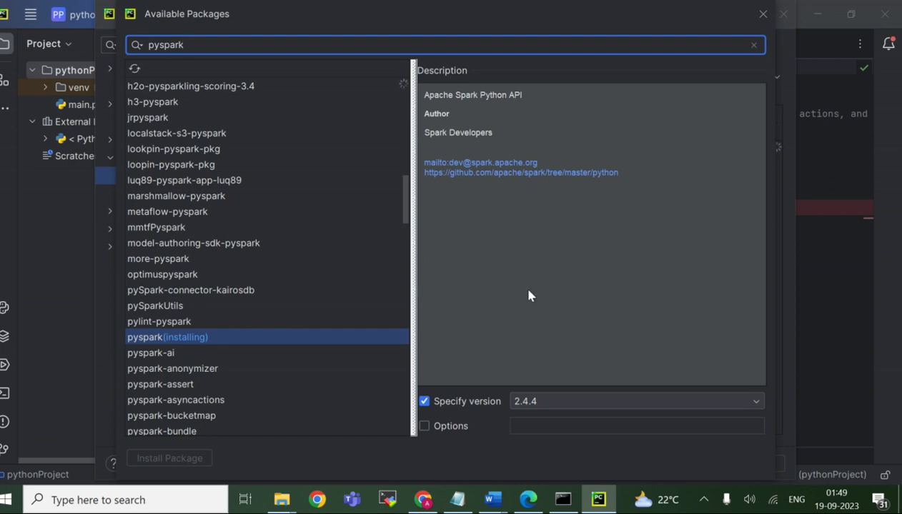
Step: Switch to the installedpycharmforpyspark guide in Word, examine its final list of installed packages and versions, and return to PyCharm
{"action": "left_click", "coordinate": [498, 504]}
{"action": "left_click", "coordinate": [405, 452]}
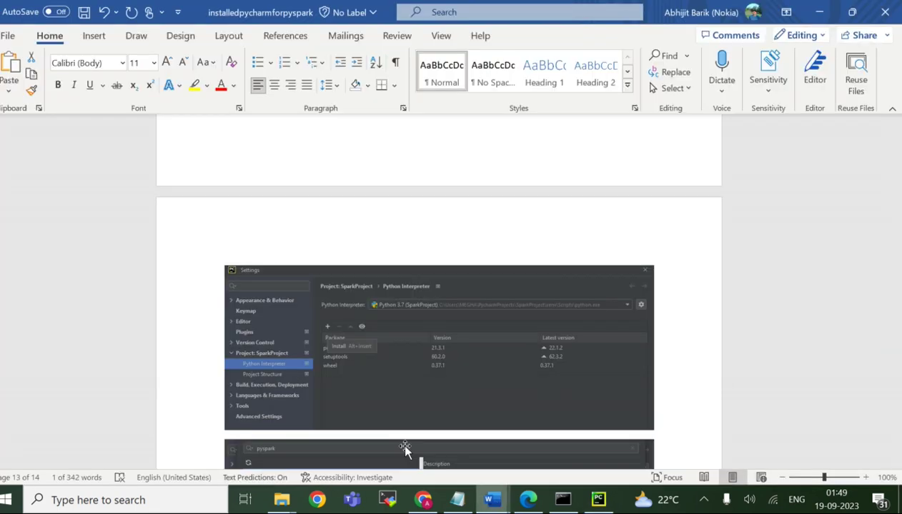
{"action": "scroll", "coordinate": [403, 450], "scroll_direction": "down", "scroll_amount": 5}
{"action": "scroll", "coordinate": [404, 450], "scroll_direction": "down", "scroll_amount": 5}
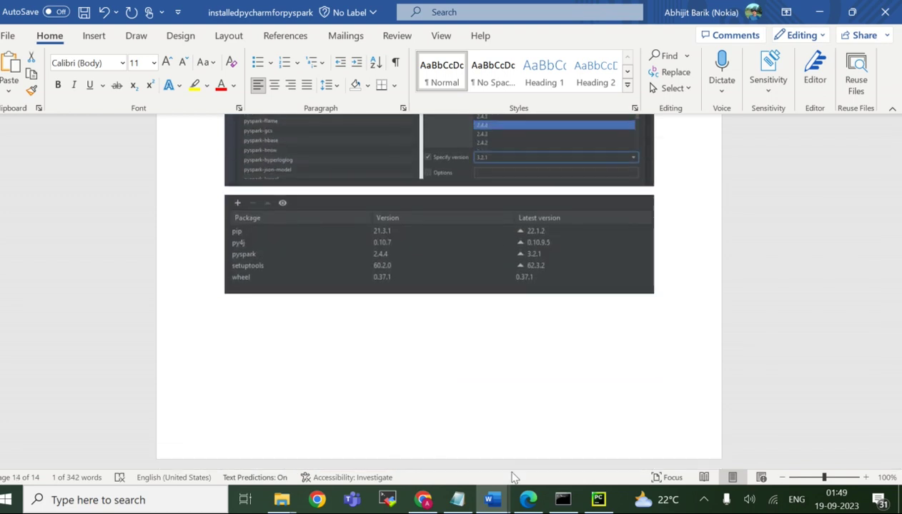
{"action": "mouse_move", "coordinate": [492, 504]}
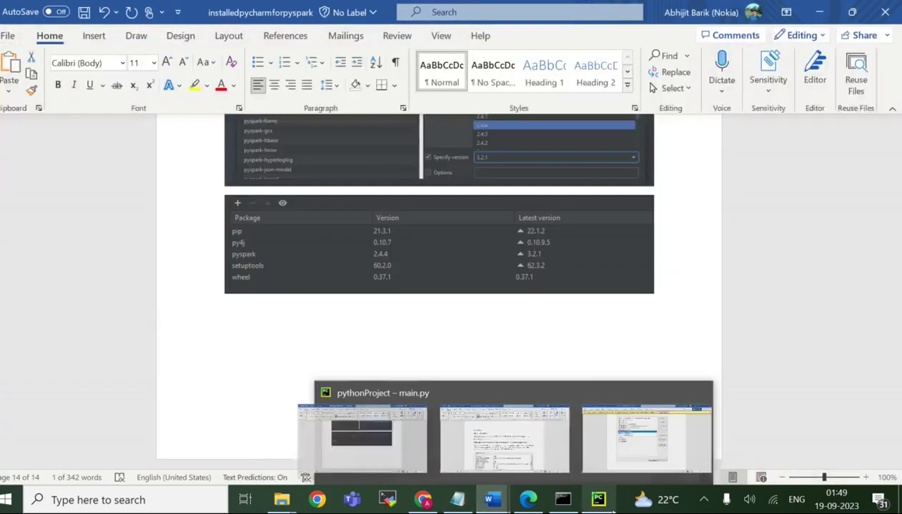
{"action": "left_click", "coordinate": [598, 500]}
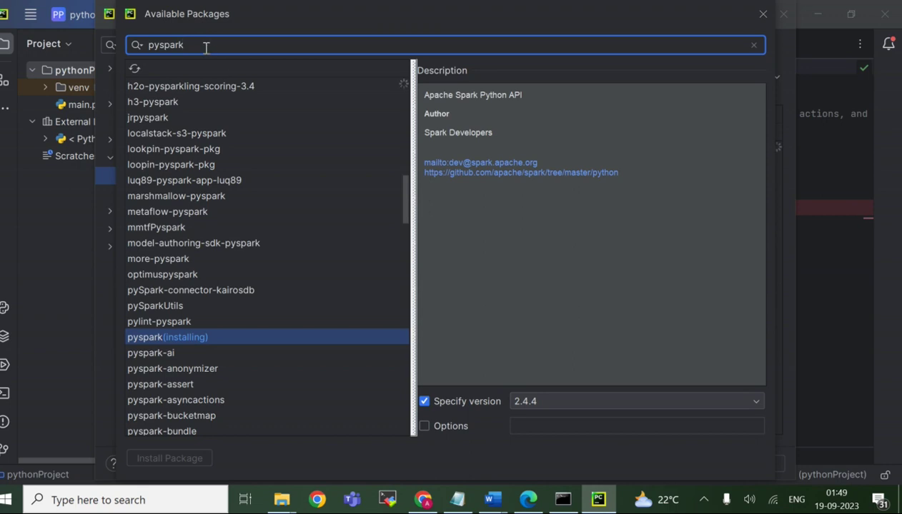
Step: Search the available packages for py4j, select it and enable a specified version for it
{"action": "key", "text": "BackSpace"}
{"action": "key", "text": "BackSpace"}
{"action": "key", "text": "BackSpace"}
{"action": "key", "text": "BackSpace"}
{"action": "key", "text": "BackSpace"}
{"action": "key", "text": "BackSpace"}
{"action": "key", "text": "BackSpace"}
{"action": "type", "text": "p"}
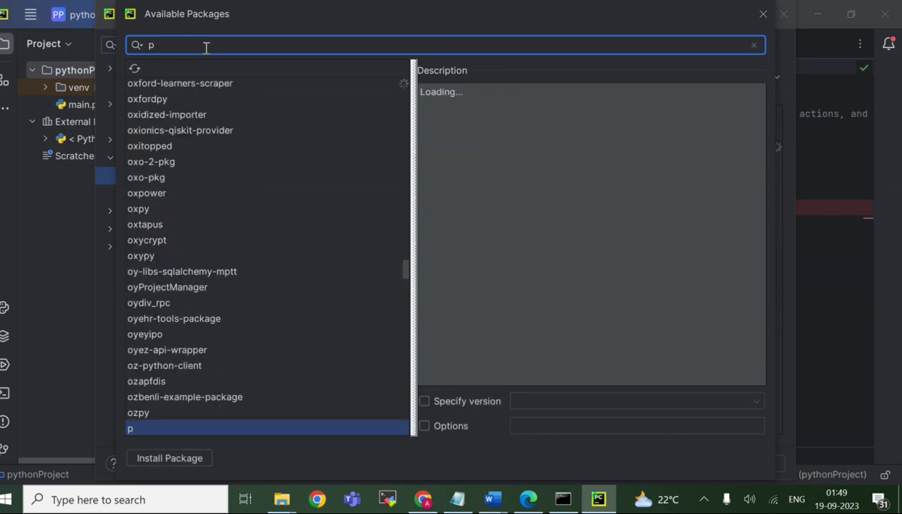
{"action": "type", "text": "y4"}
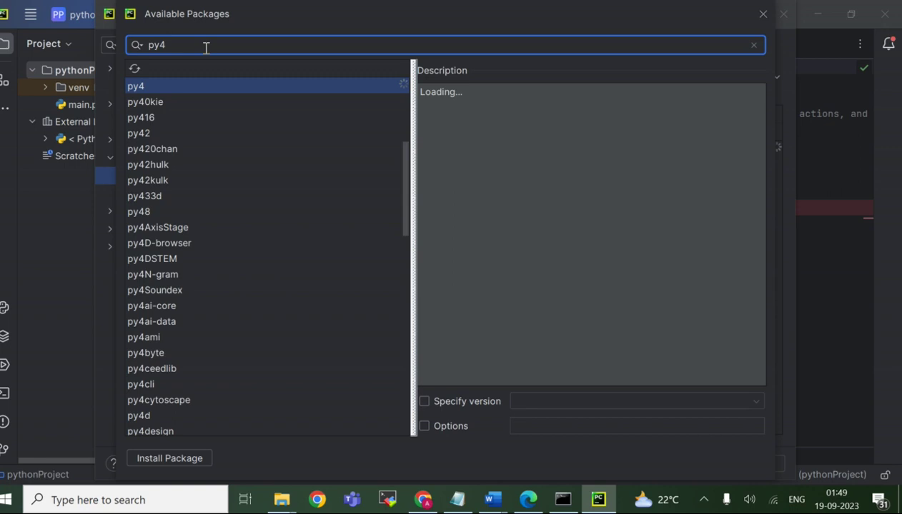
{"action": "type", "text": "j"}
{"action": "left_click", "coordinate": [185, 124]}
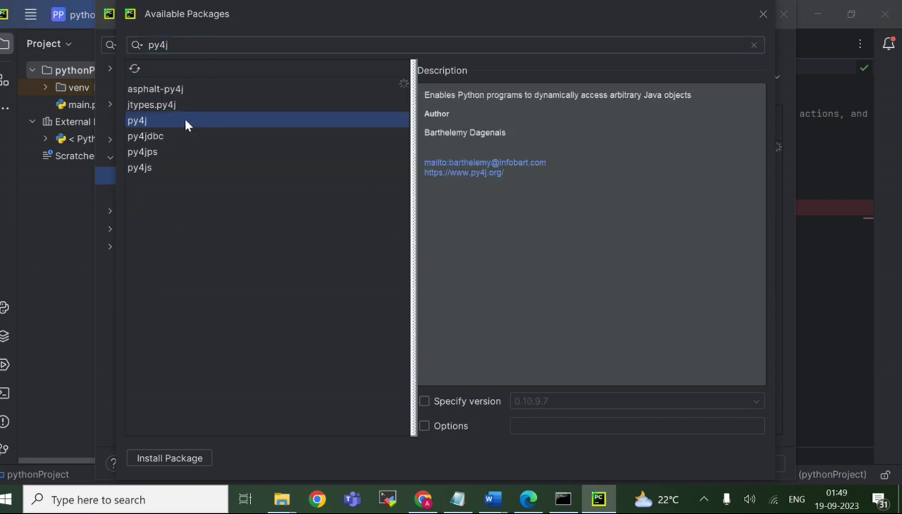
{"action": "left_click", "coordinate": [426, 404]}
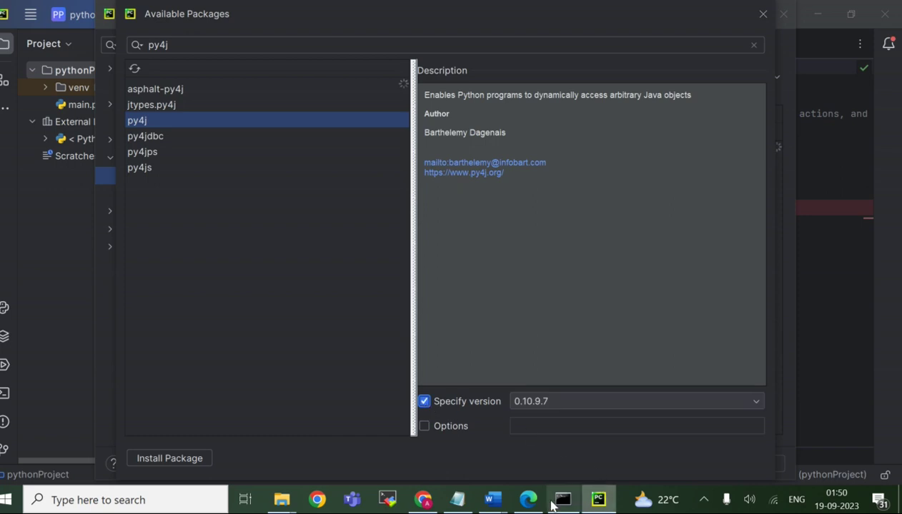
Step: Check the package list in the Word guide again, then return to PyCharm and install py4j version 0.10.9.7
{"action": "mouse_move", "coordinate": [488, 500]}
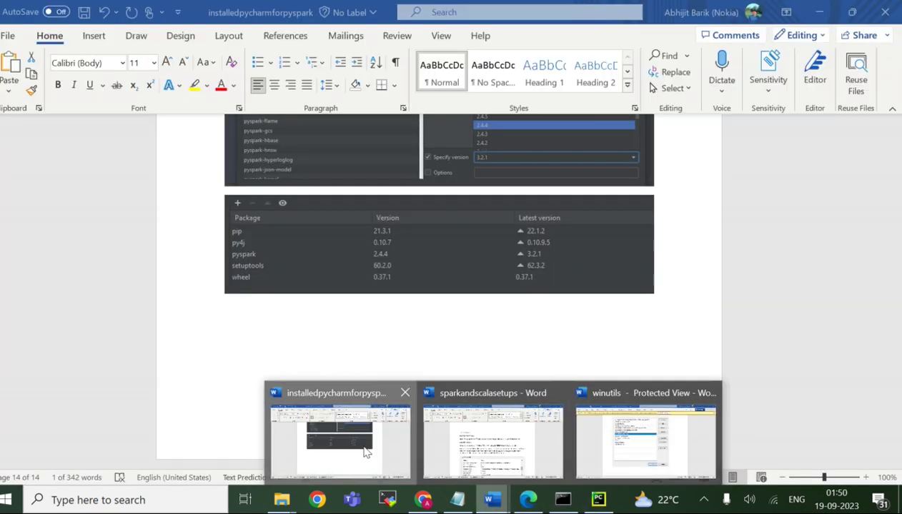
{"action": "left_click", "coordinate": [364, 446]}
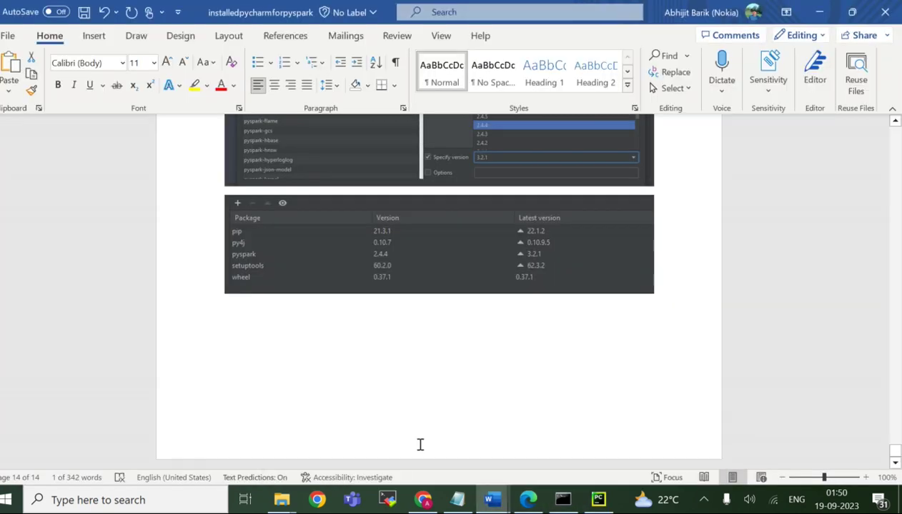
{"action": "left_click", "coordinate": [599, 500]}
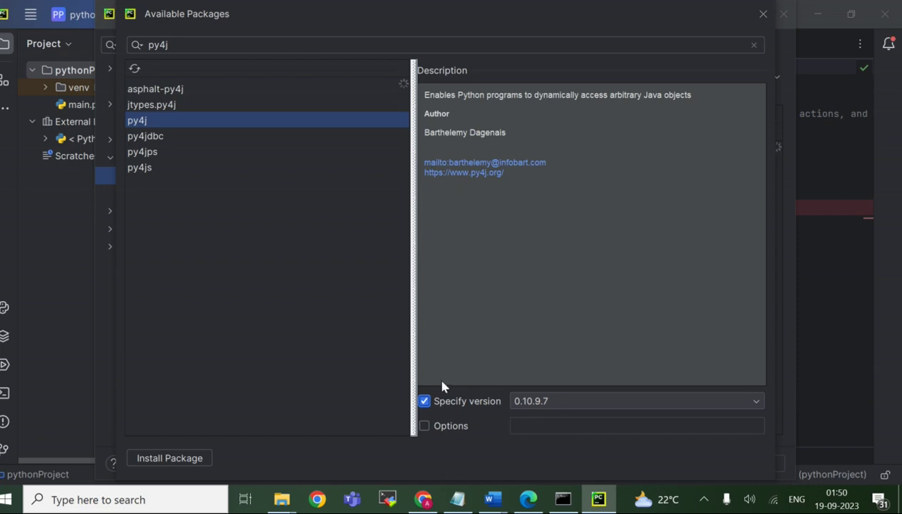
{"action": "left_click", "coordinate": [189, 457]}
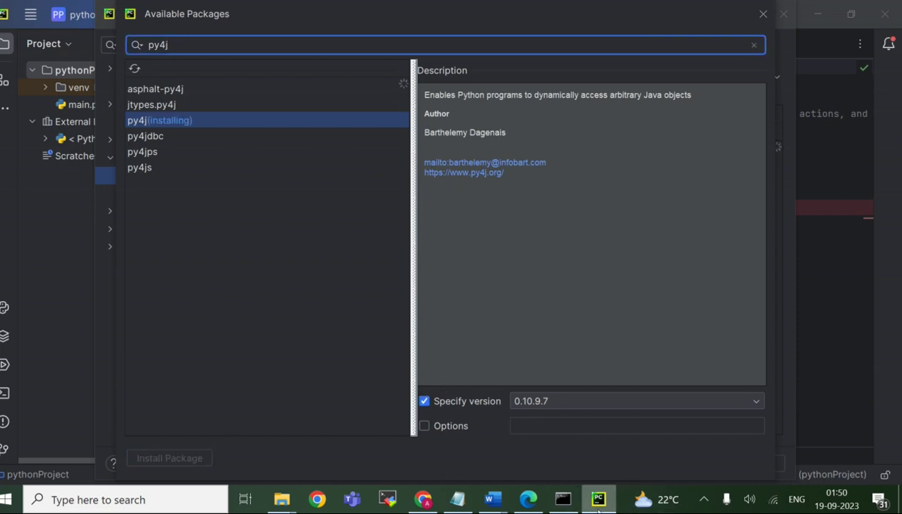
Step: Search the available packages for pip, install it without specifying a version, and return to the Python Interpreter settings
{"action": "mouse_move", "coordinate": [599, 507]}
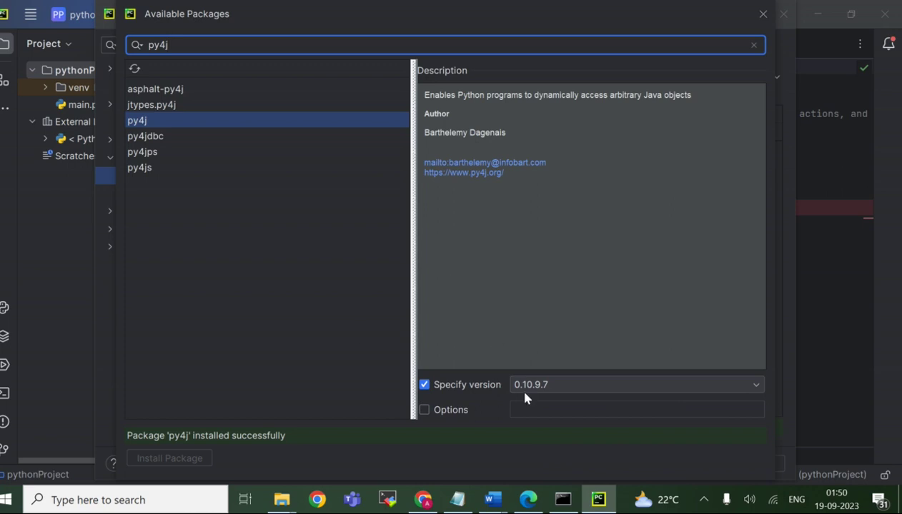
{"action": "key", "text": "BackSpace"}
{"action": "key", "text": "BackSpace"}
{"action": "key", "text": "BackSpace"}
{"action": "key", "text": "BackSpace"}
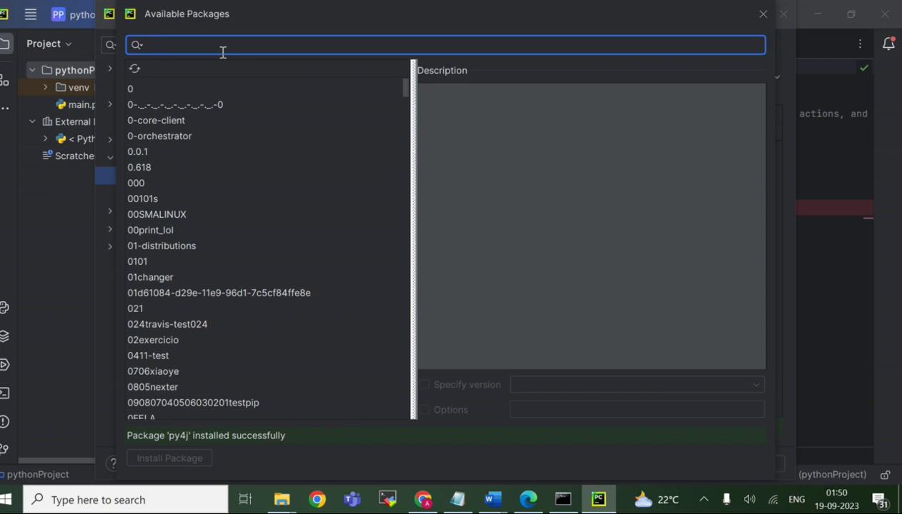
{"action": "type", "text": "pip"}
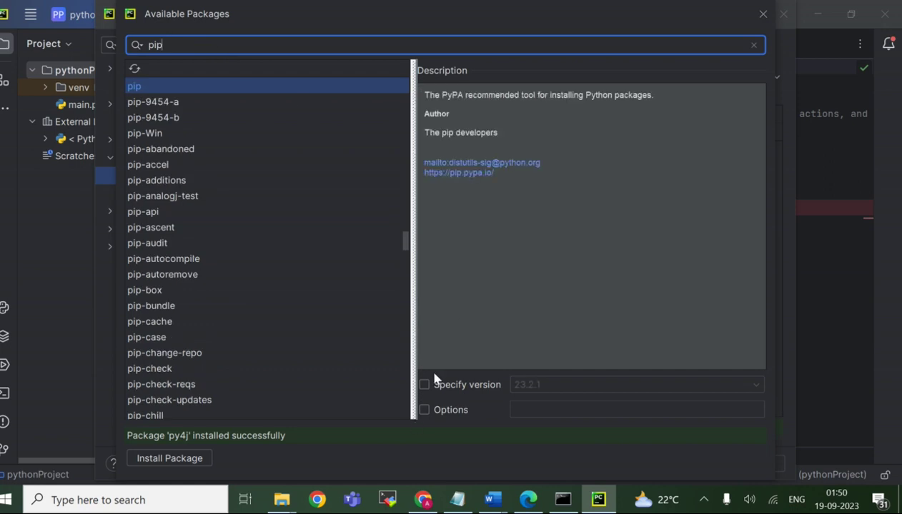
{"action": "left_click", "coordinate": [194, 456]}
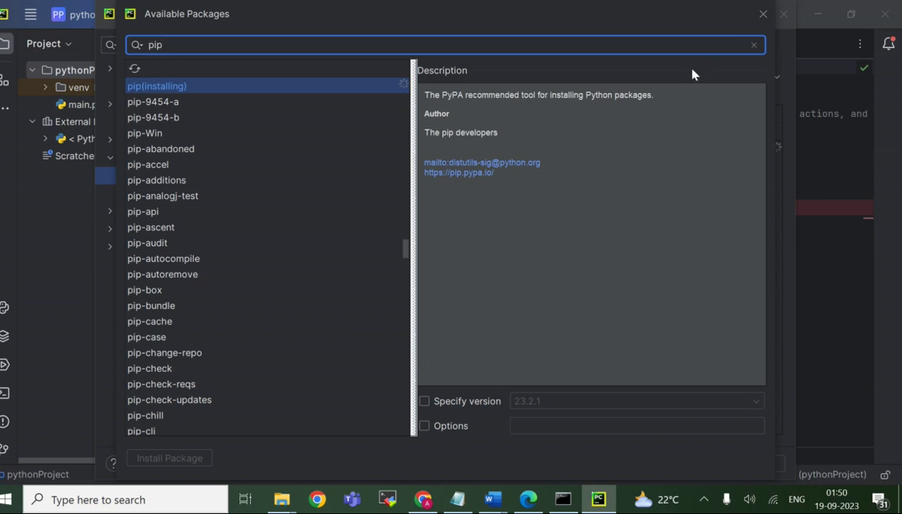
{"action": "left_click", "coordinate": [762, 13]}
{"action": "left_click", "coordinate": [299, 164]}
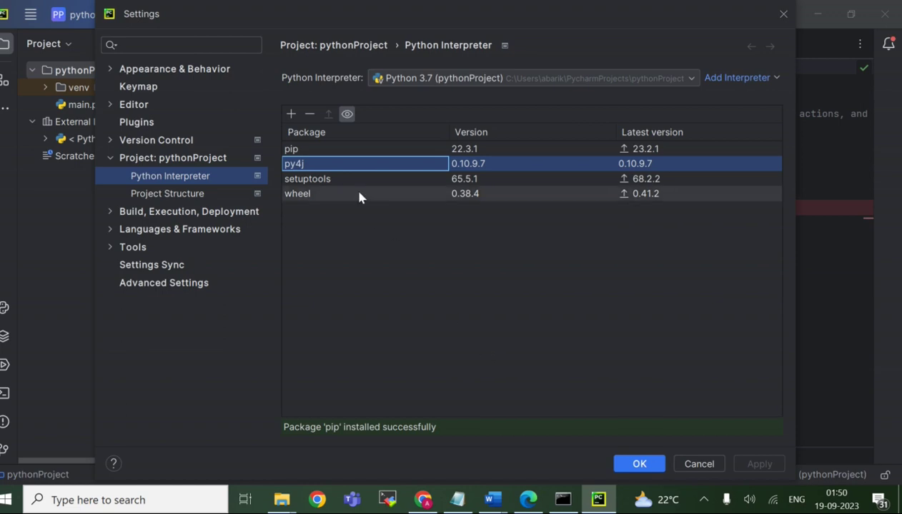
{"action": "left_click", "coordinate": [290, 117]}
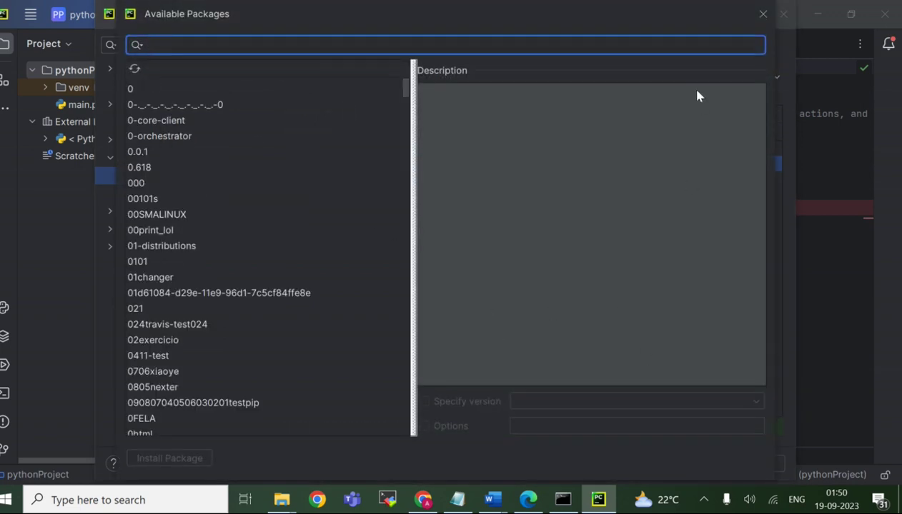
{"action": "left_click", "coordinate": [761, 16]}
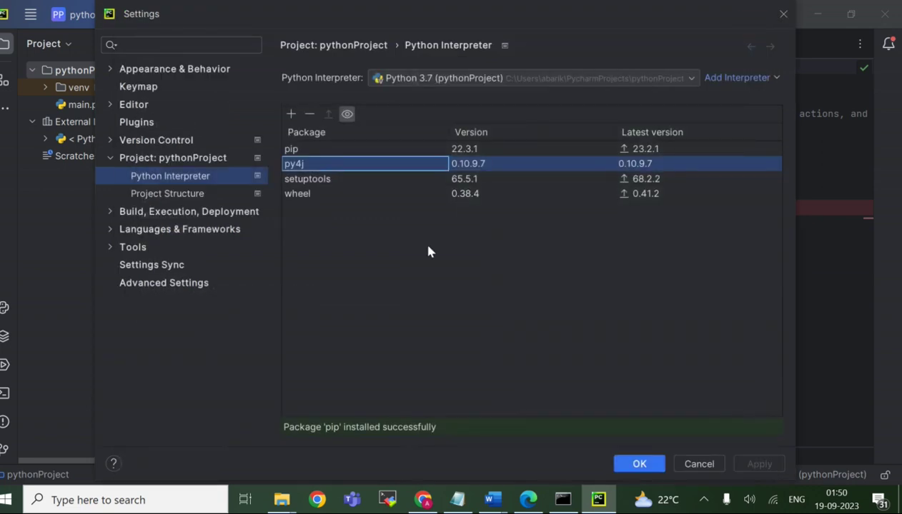
Step: Reopen the available packages from the interpreter settings, search for pyspark and select the pyspark package
{"action": "left_click", "coordinate": [291, 114]}
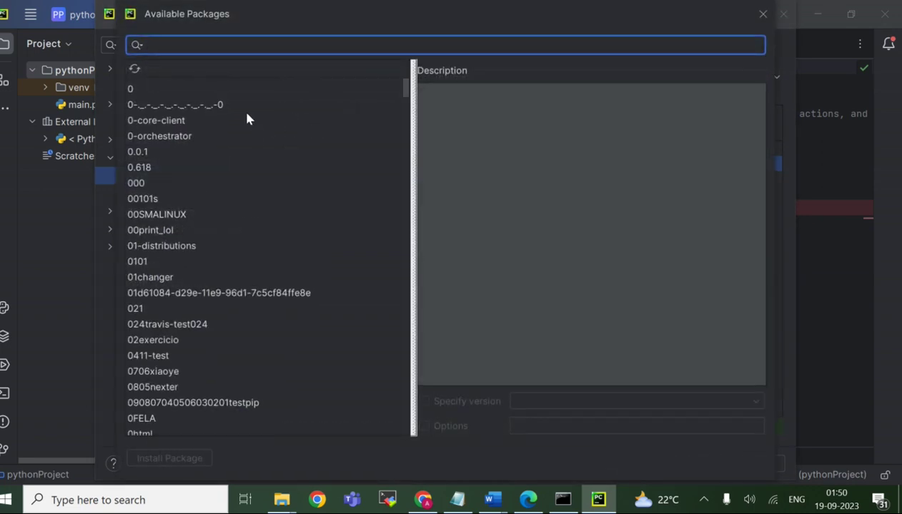
{"action": "type", "text": "pys"}
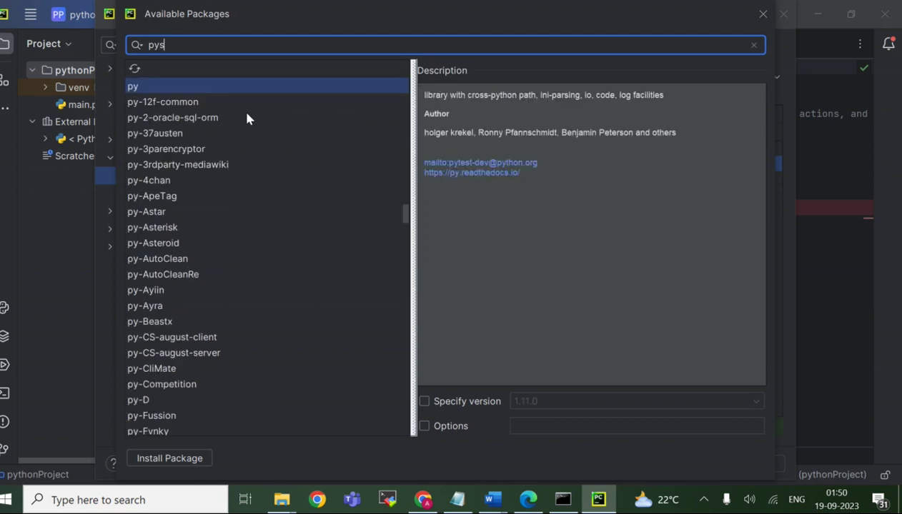
{"action": "type", "text": "p"}
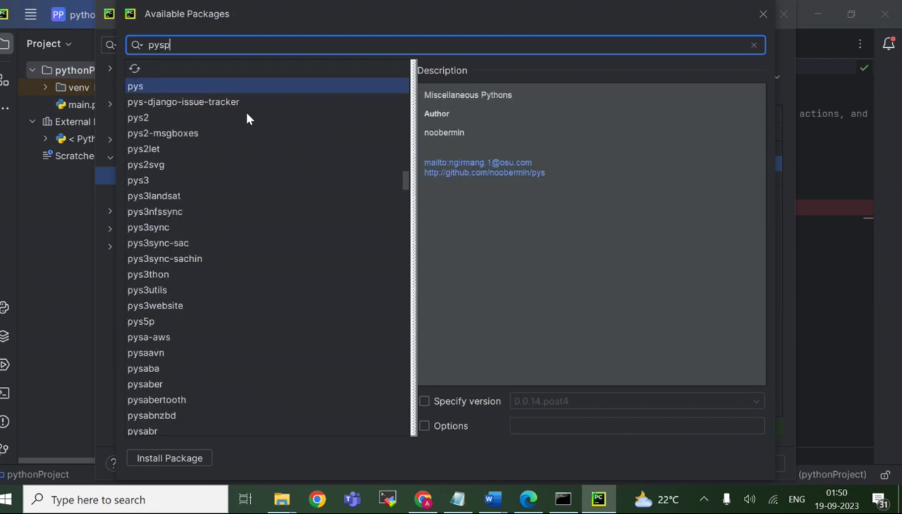
{"action": "type", "text": "ark"}
{"action": "left_click", "coordinate": [175, 197]}
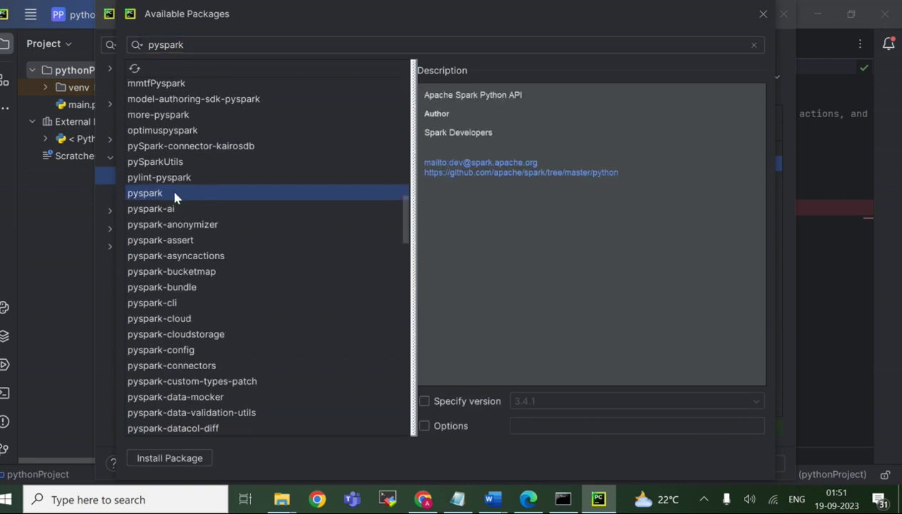
Step: Specify version 2.4.4 for pyspark, enable Options with an empty value, and install the package
{"action": "left_click", "coordinate": [423, 401]}
{"action": "left_click", "coordinate": [536, 402]}
{"action": "scroll", "coordinate": [543, 350], "scroll_direction": "down", "scroll_amount": 1}
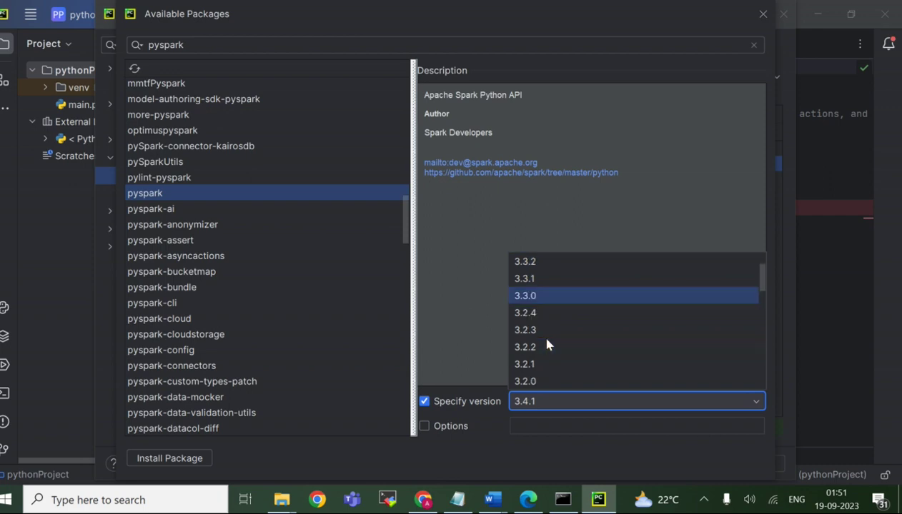
{"action": "scroll", "coordinate": [547, 342], "scroll_direction": "down", "scroll_amount": 5}
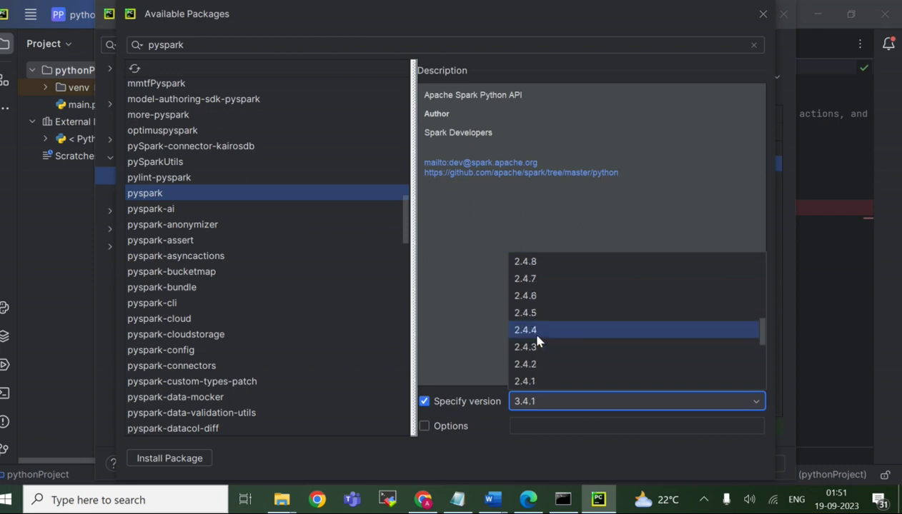
{"action": "left_click", "coordinate": [529, 330]}
{"action": "left_click", "coordinate": [424, 428]}
{"action": "left_click", "coordinate": [515, 425]}
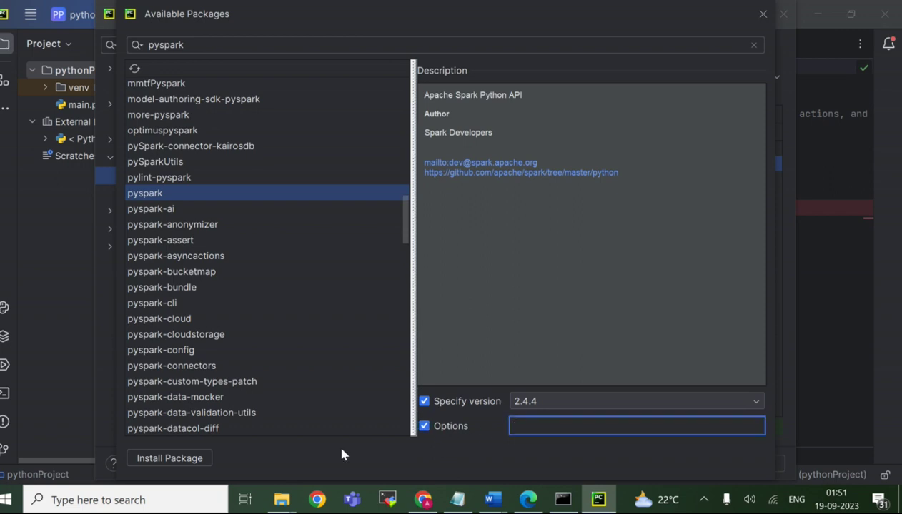
{"action": "left_click", "coordinate": [181, 463]}
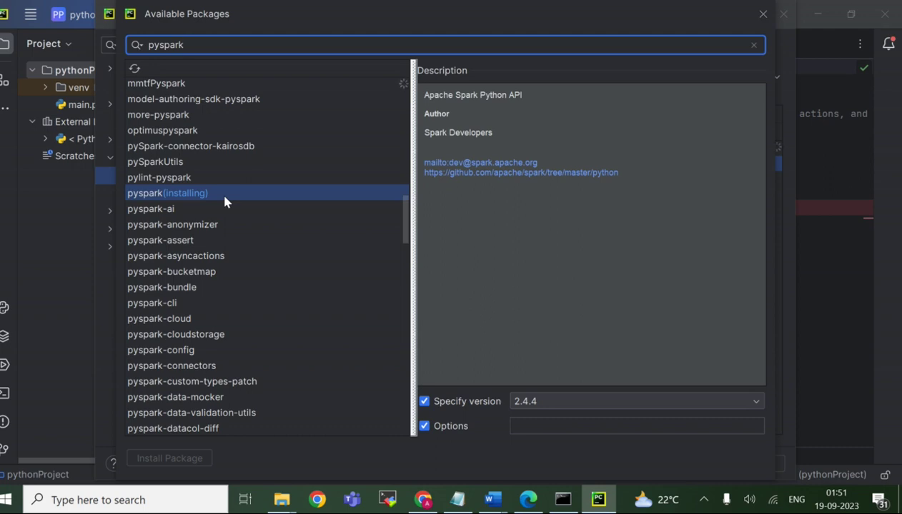
Step: While pyspark installs, review the pyspark session in Command Prompt and the installed package list behind the Available Packages dialog
{"action": "left_click", "coordinate": [562, 500]}
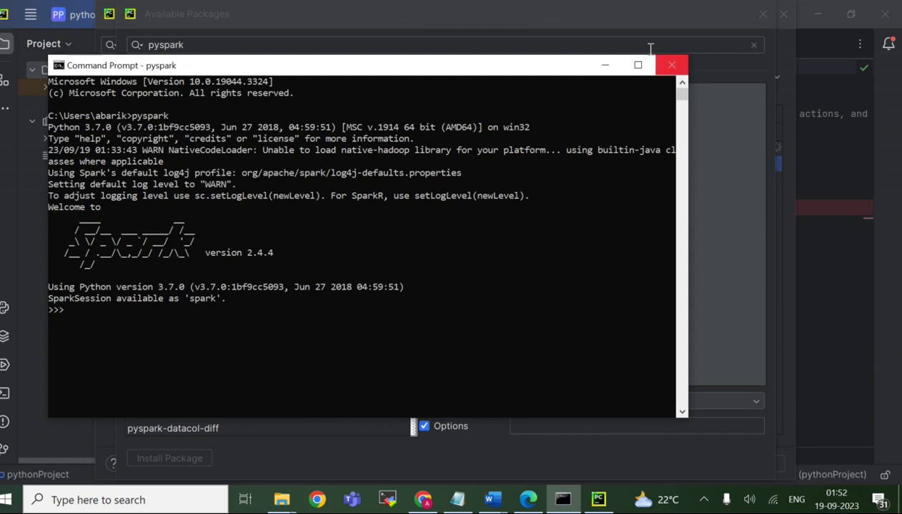
{"action": "left_click", "coordinate": [604, 65]}
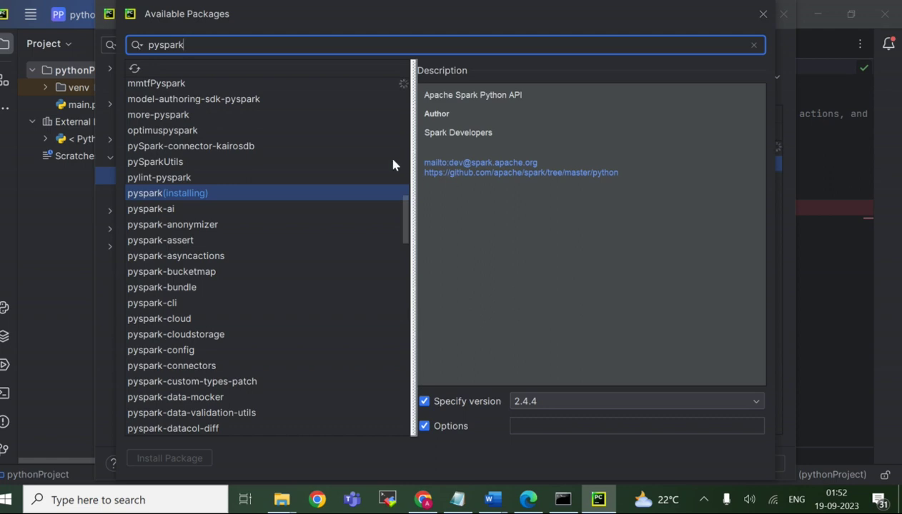
{"action": "left_click_drag", "start_coordinate": [305, 18], "coordinate": [599, 41]}
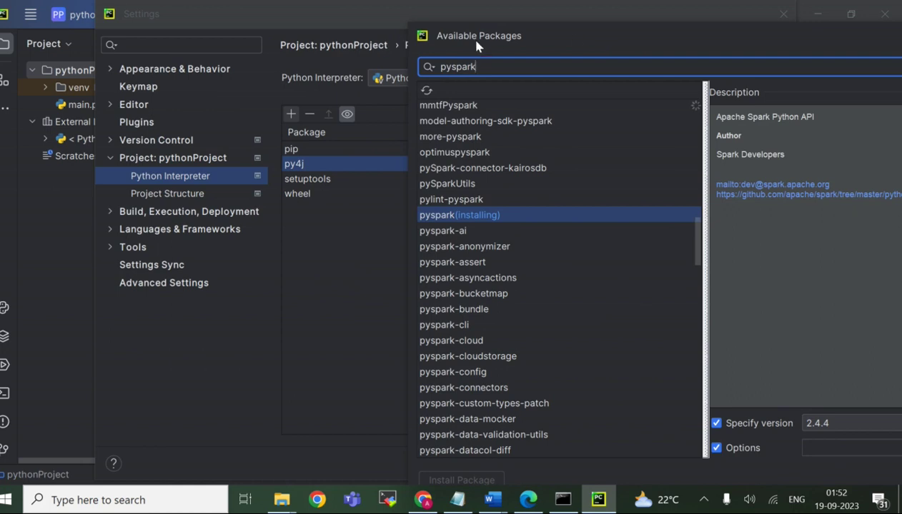
{"action": "left_click_drag", "start_coordinate": [521, 41], "coordinate": [218, 27]}
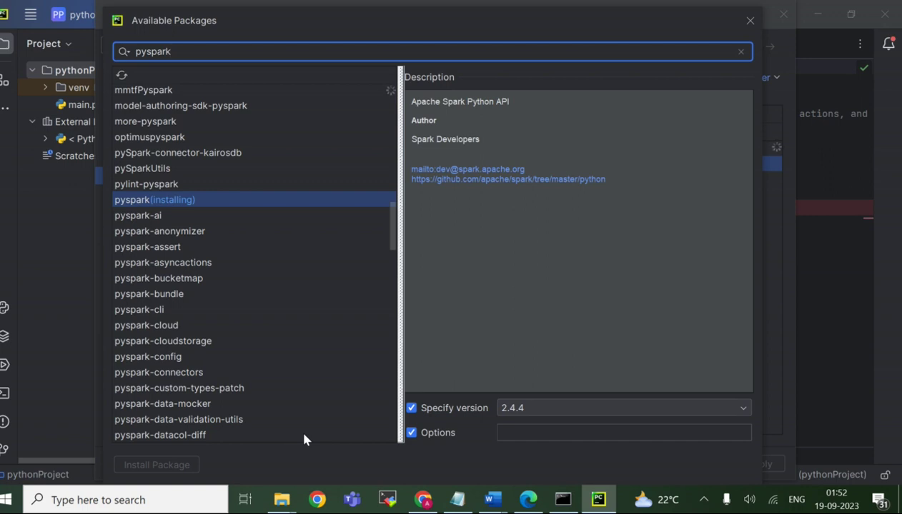
{"action": "left_click", "coordinate": [562, 500]}
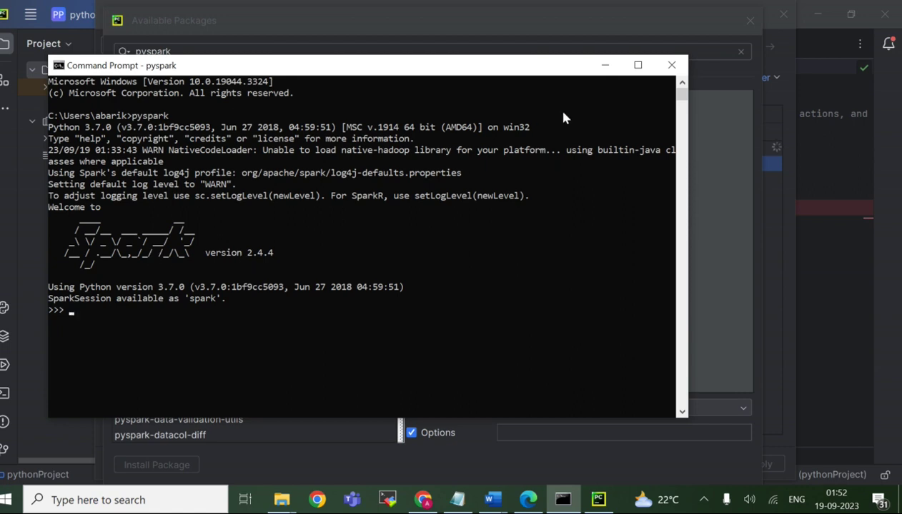
{"action": "left_click", "coordinate": [604, 65]}
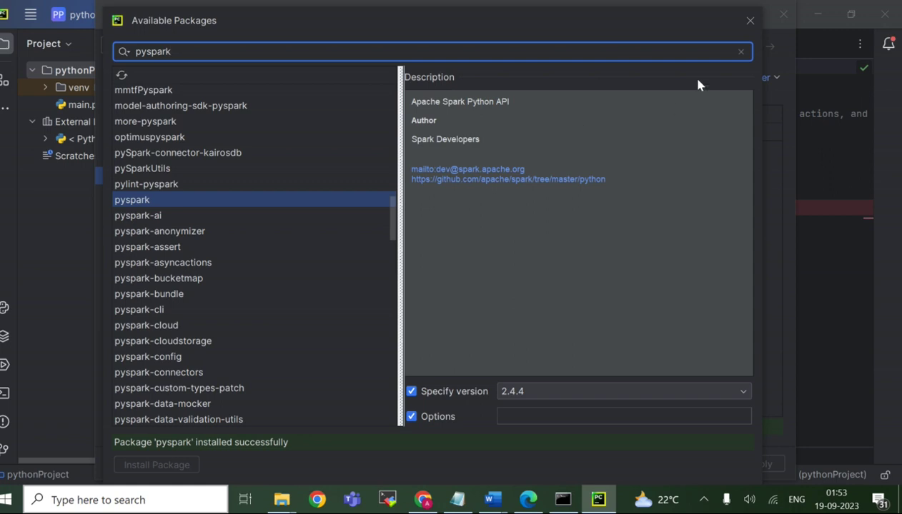
Step: Clear the package search, close Available Packages and select pyspark in the interpreter's package list to check its version
{"action": "left_click", "coordinate": [739, 53]}
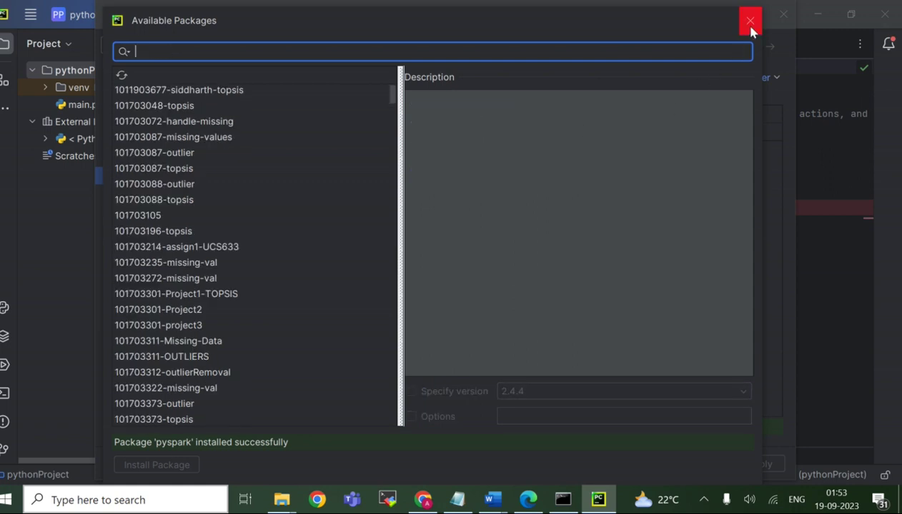
{"action": "left_click", "coordinate": [749, 23]}
{"action": "left_click", "coordinate": [307, 180]}
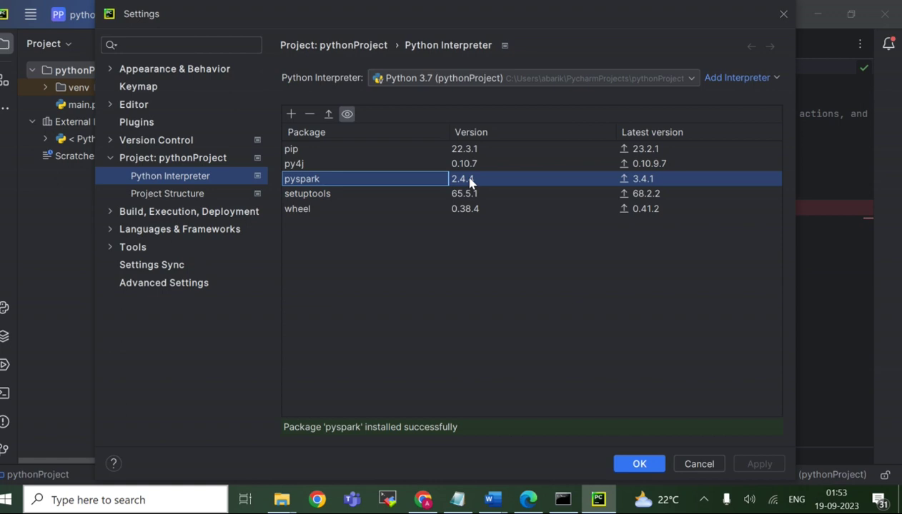
Step: Switch to File Explorer, examine the spark folder on the C: drive and the Downloads folder, and return to PyCharm's settings
{"action": "left_click", "coordinate": [281, 501]}
{"action": "left_click", "coordinate": [169, 446]}
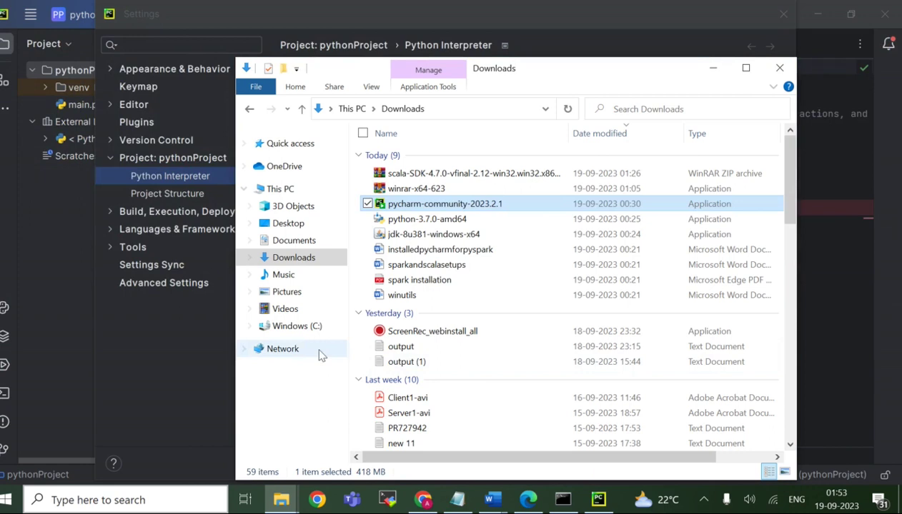
{"action": "left_click", "coordinate": [297, 326]}
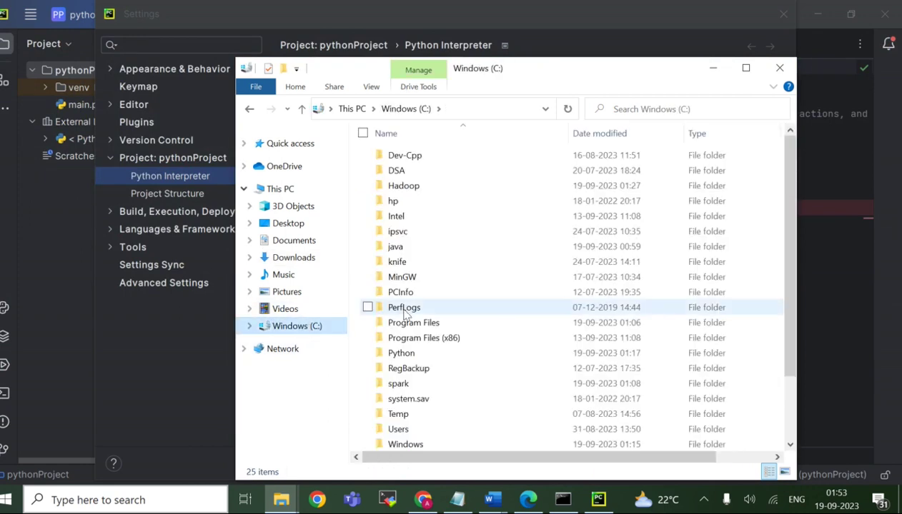
{"action": "scroll", "coordinate": [365, 305], "scroll_direction": "down", "scroll_amount": 2}
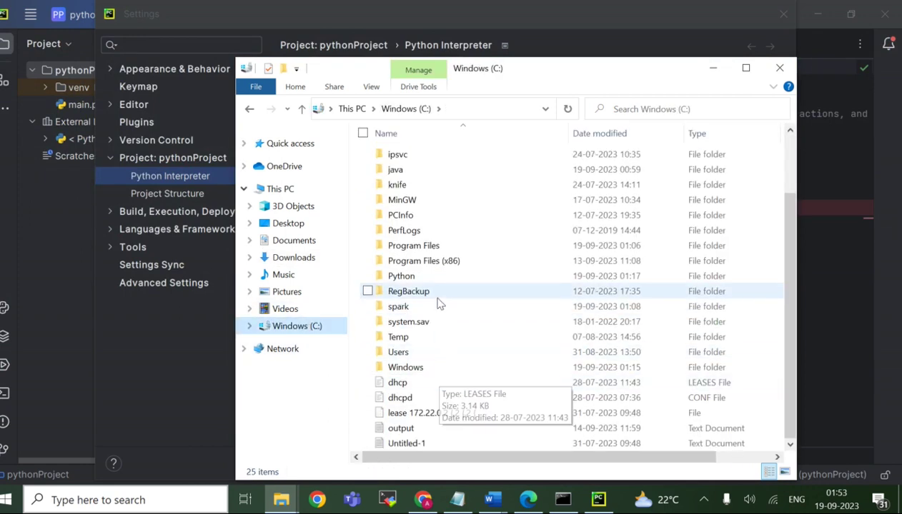
{"action": "scroll", "coordinate": [439, 304], "scroll_direction": "up", "scroll_amount": 1}
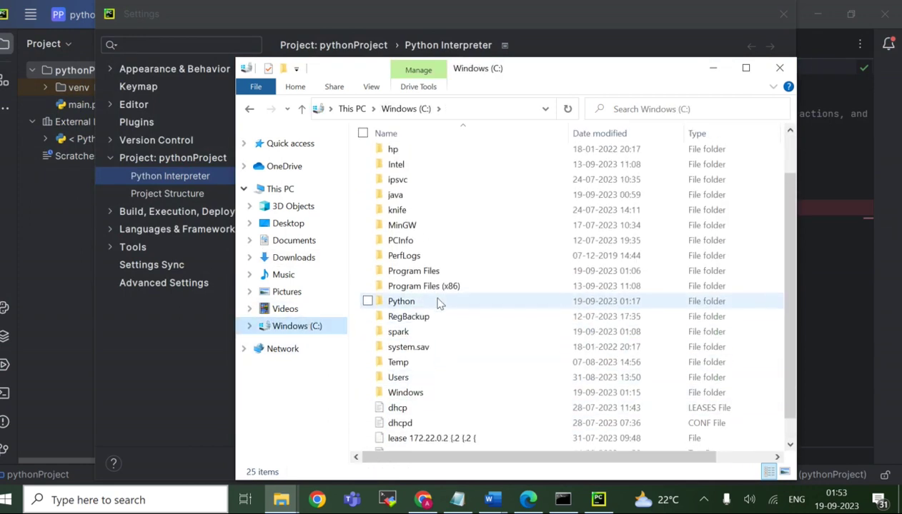
{"action": "double_click", "coordinate": [422, 333]}
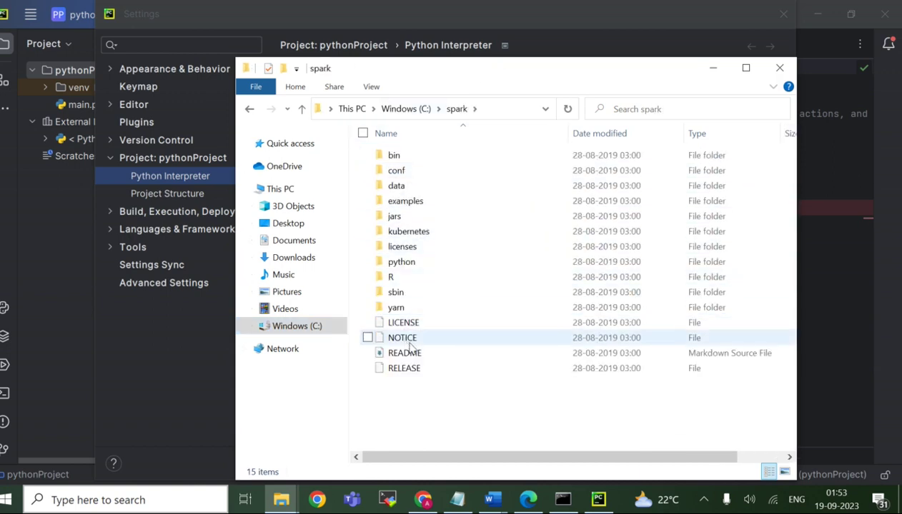
{"action": "left_click", "coordinate": [302, 109]}
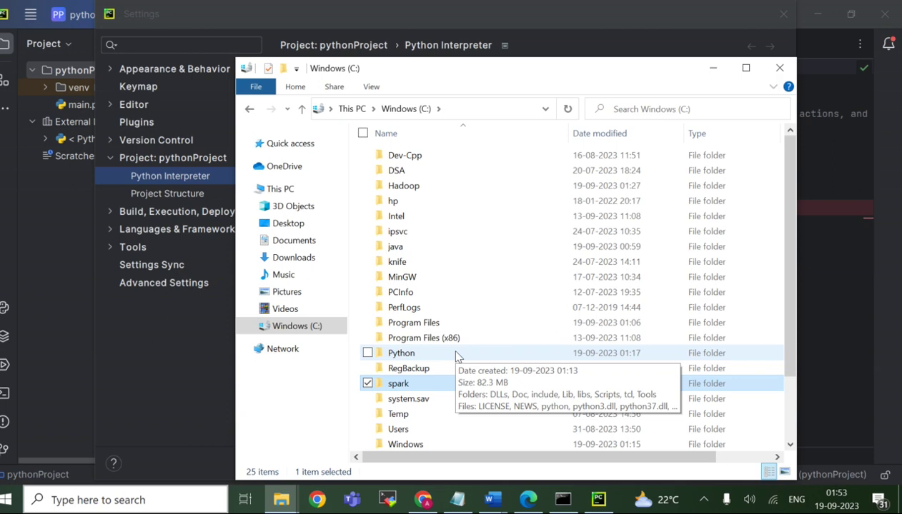
{"action": "left_click", "coordinate": [310, 260]}
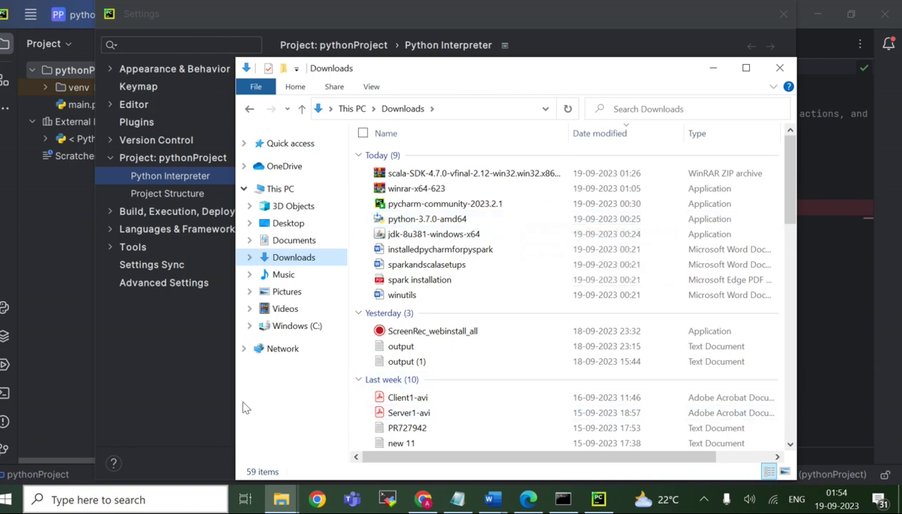
{"action": "left_click", "coordinate": [200, 405]}
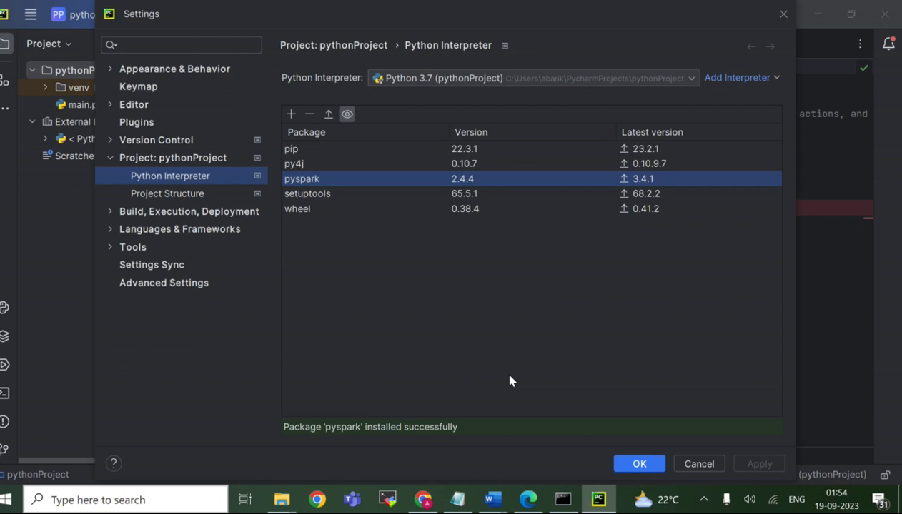
Step: Accept the Python Interpreter settings, check the pyspark session in Command Prompt, and return to the PyCharm project
{"action": "left_click", "coordinate": [642, 468]}
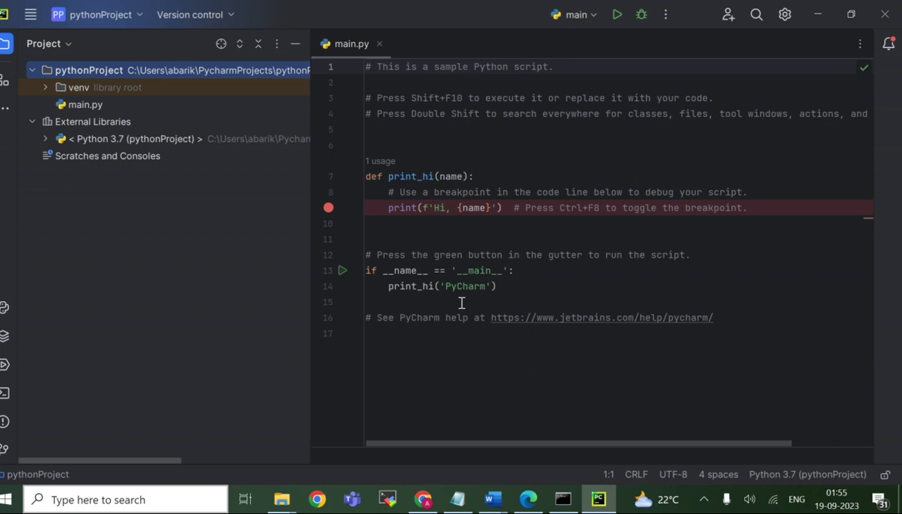
{"action": "left_click", "coordinate": [563, 499]}
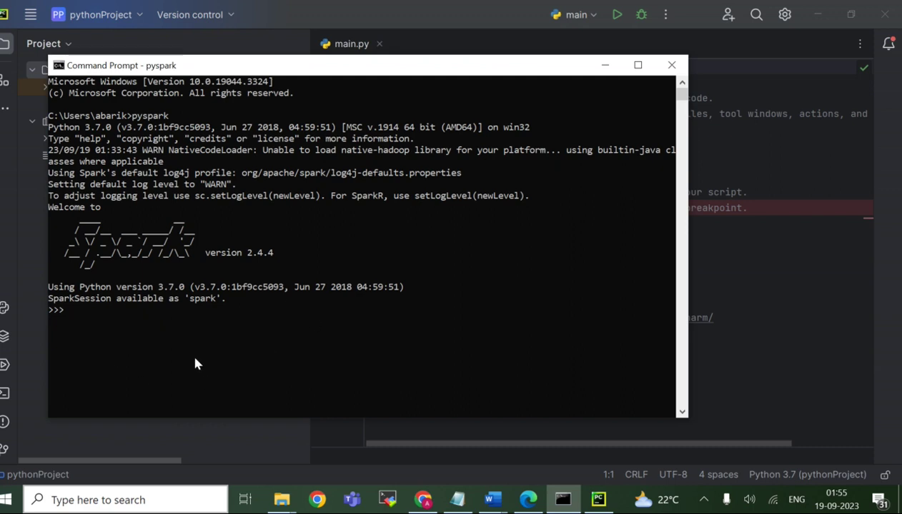
{"action": "left_click", "coordinate": [601, 67]}
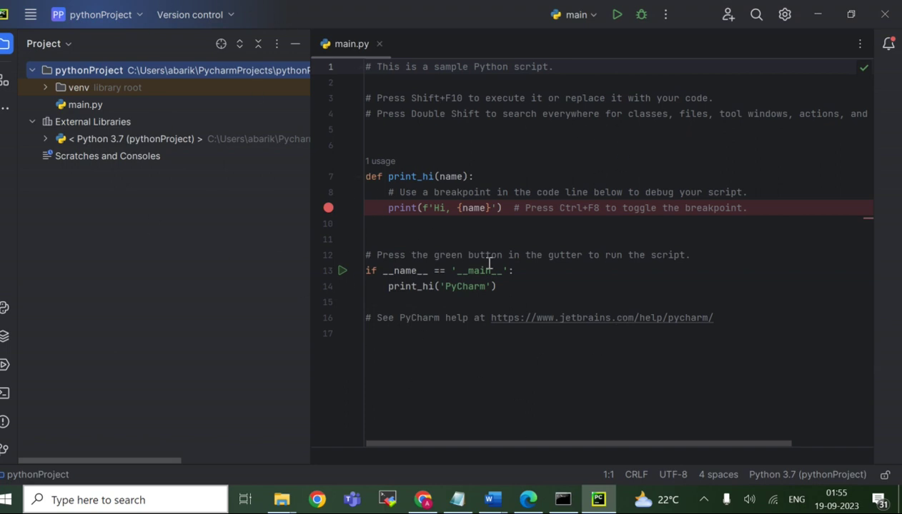
{"action": "left_click", "coordinate": [594, 504]}
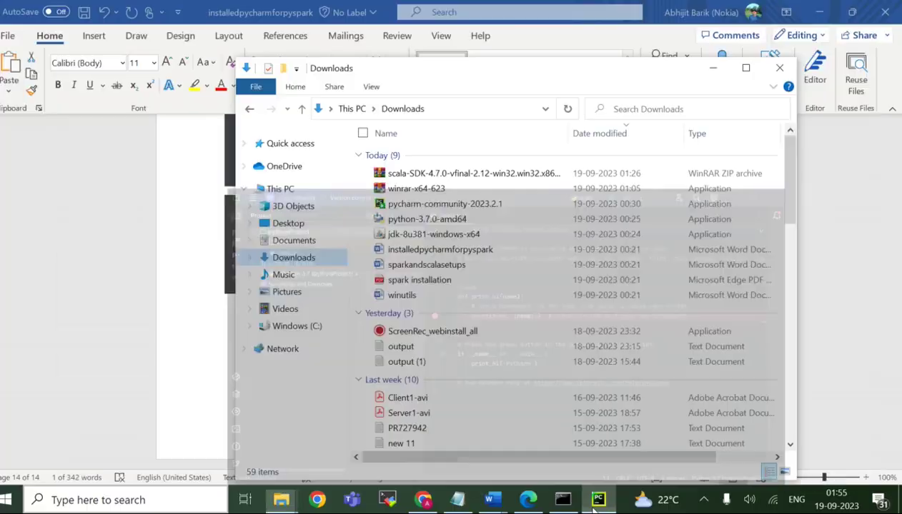
{"action": "left_click", "coordinate": [594, 504]}
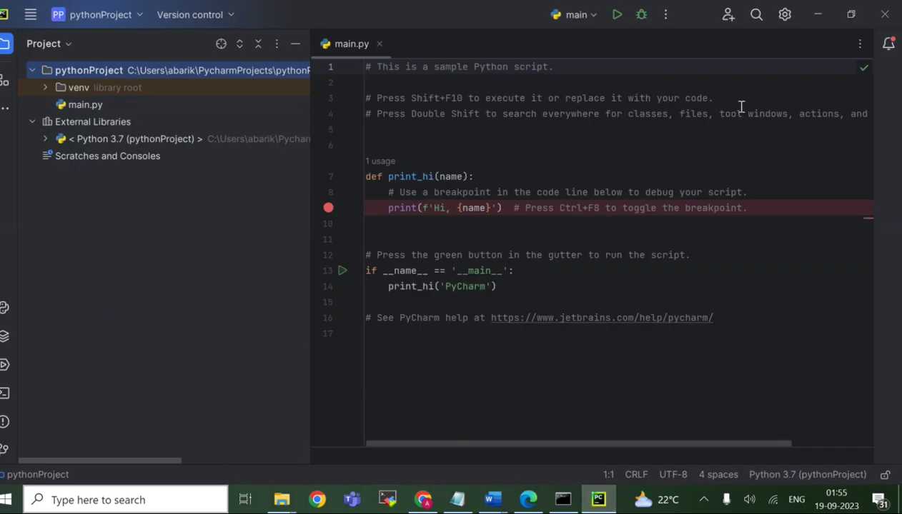
Step: Minimize PyCharm and all other open File Explorer, Word and browser windows until the desktop is clear
{"action": "left_click", "coordinate": [815, 15]}
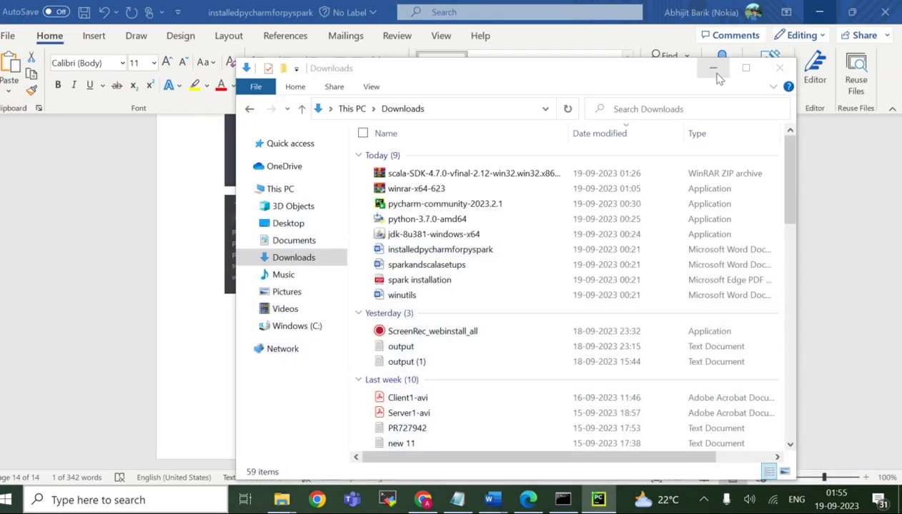
{"action": "left_click", "coordinate": [717, 69]}
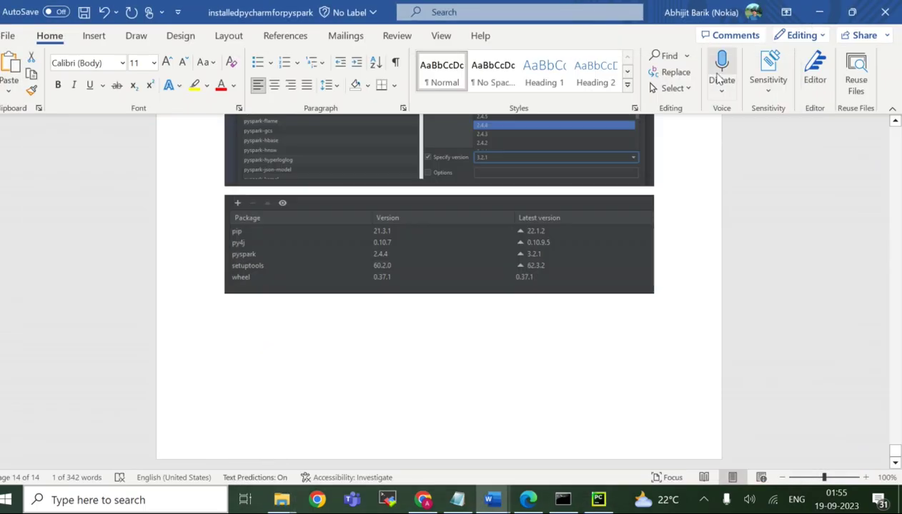
{"action": "left_click", "coordinate": [820, 8]}
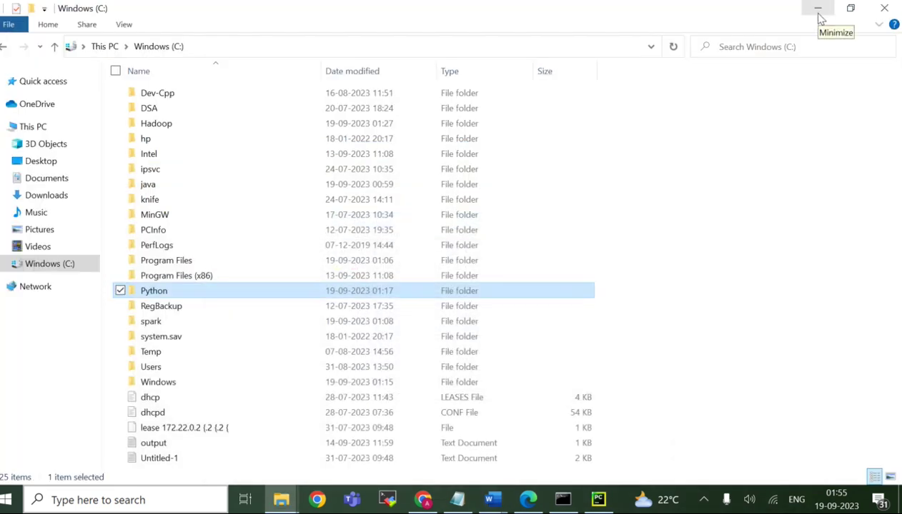
{"action": "left_click", "coordinate": [820, 10]}
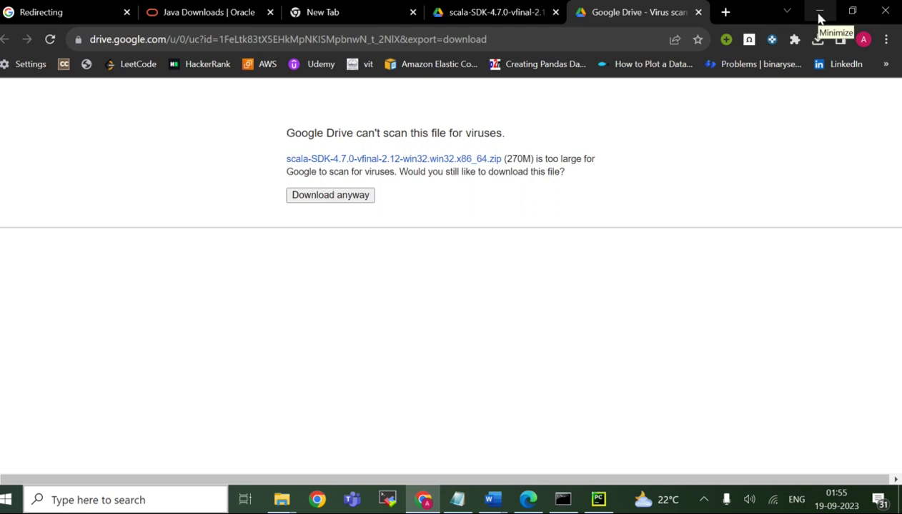
{"action": "left_click", "coordinate": [820, 15]}
{"action": "left_click", "coordinate": [820, 16]}
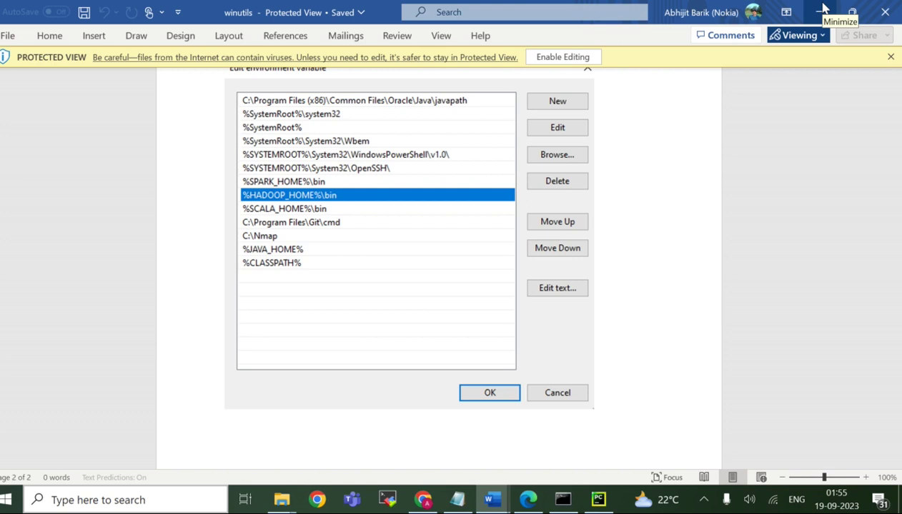
{"action": "left_click", "coordinate": [823, 10]}
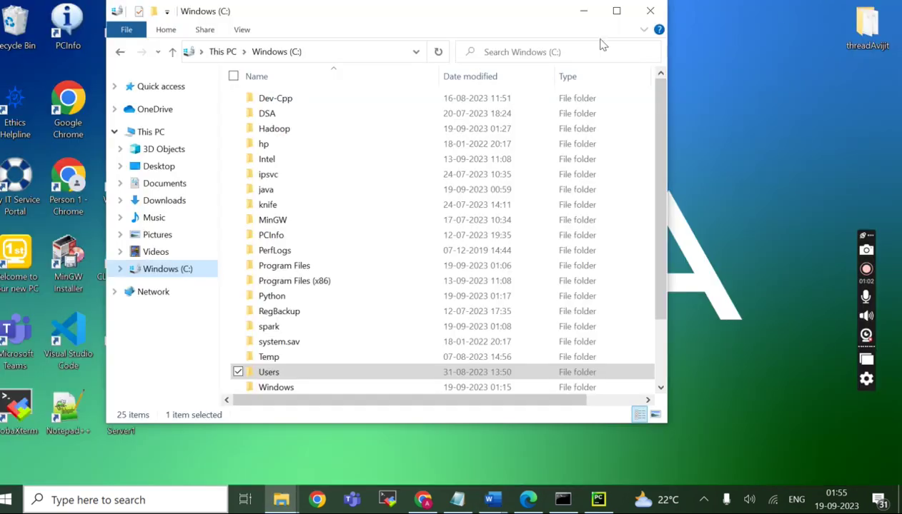
{"action": "left_click", "coordinate": [590, 19]}
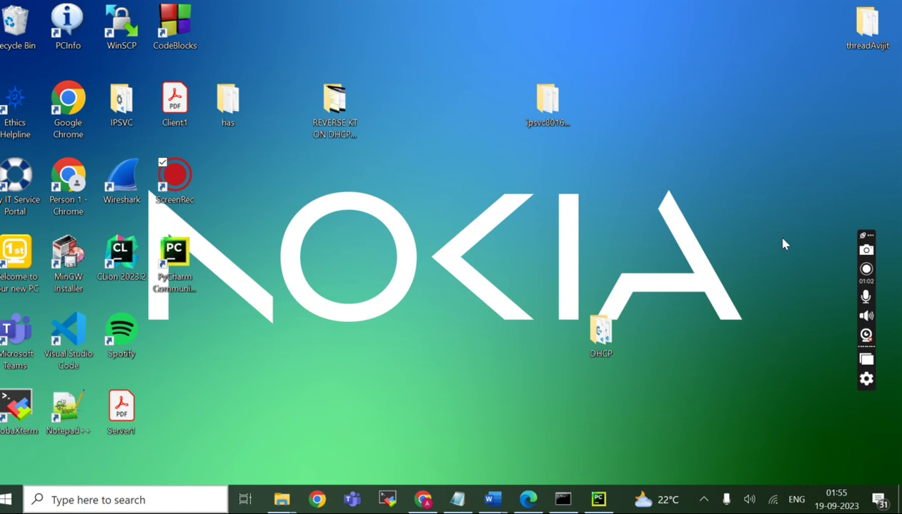